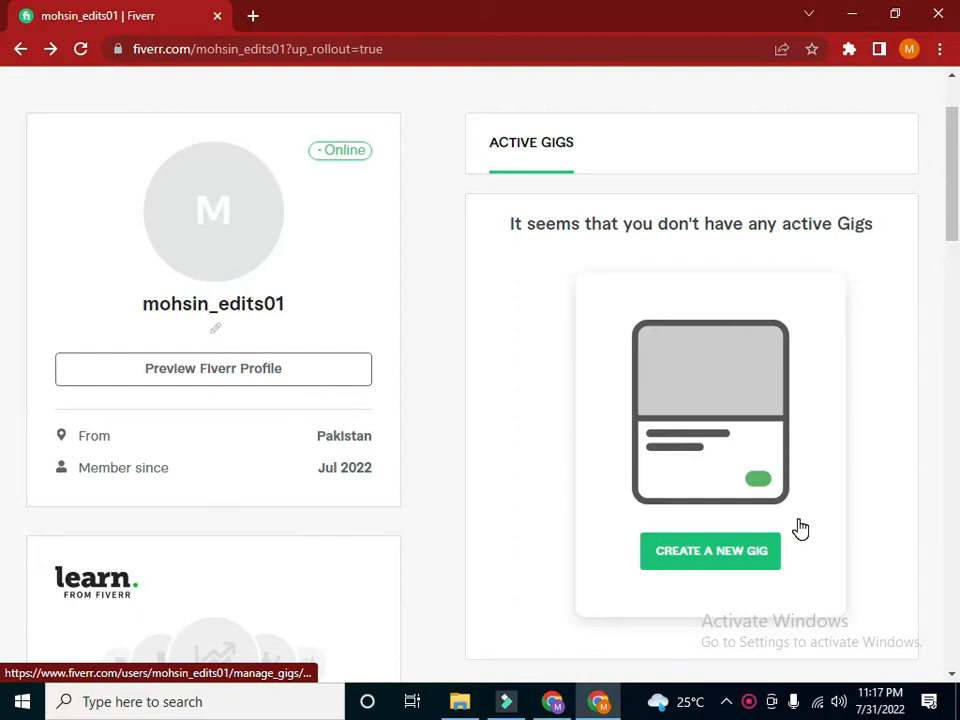
Start creating a new gig and begin editing the gig title on its Overview page
{"action": "left_click", "coordinate": [671, 553]}
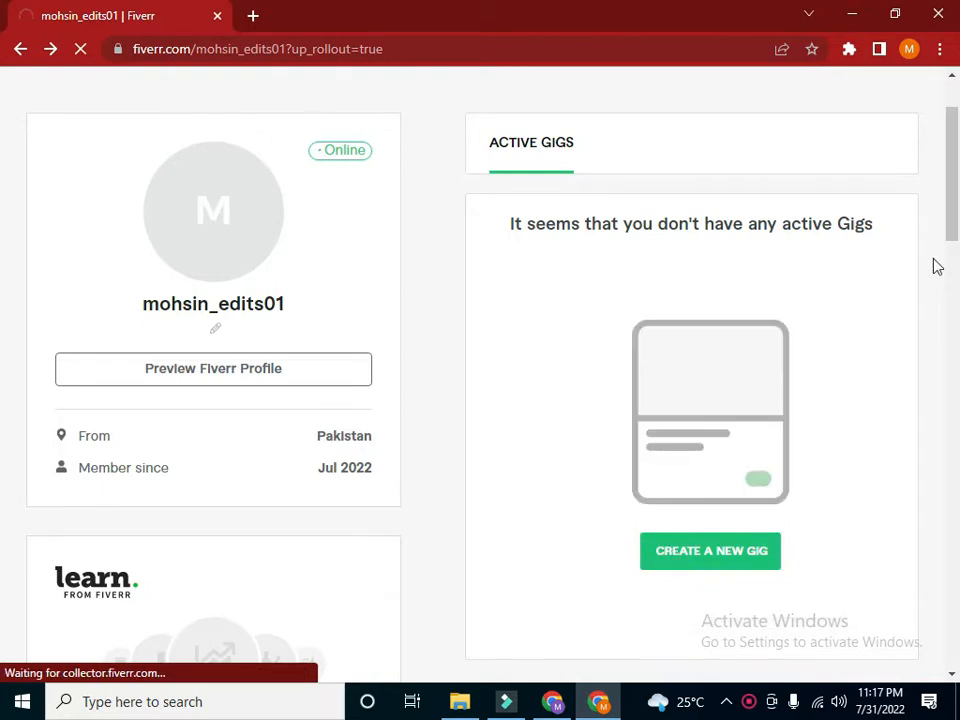
{"action": "left_click_drag", "start_coordinate": [952, 190], "coordinate": [957, 116]}
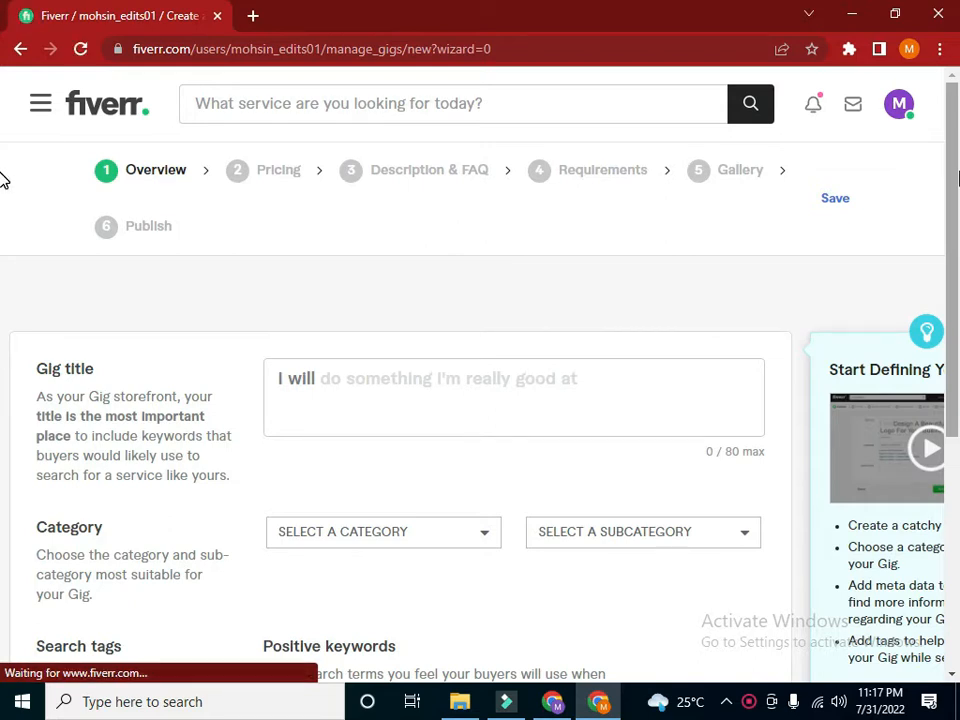
{"action": "left_click_drag", "start_coordinate": [953, 132], "coordinate": [951, 160]}
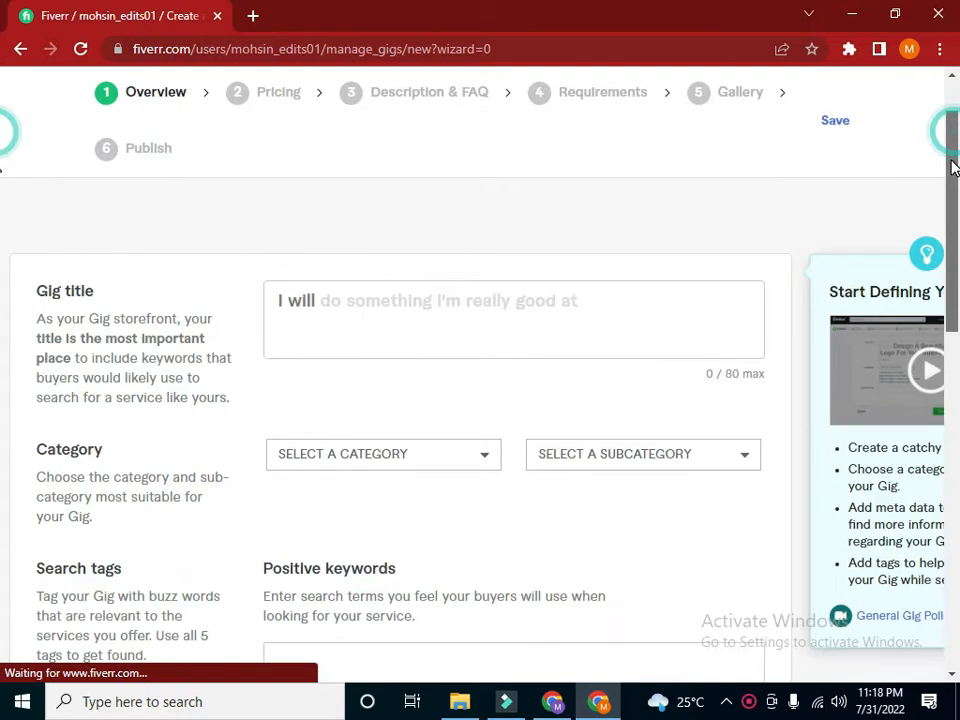
{"action": "mouse_move", "coordinate": [405, 310]}
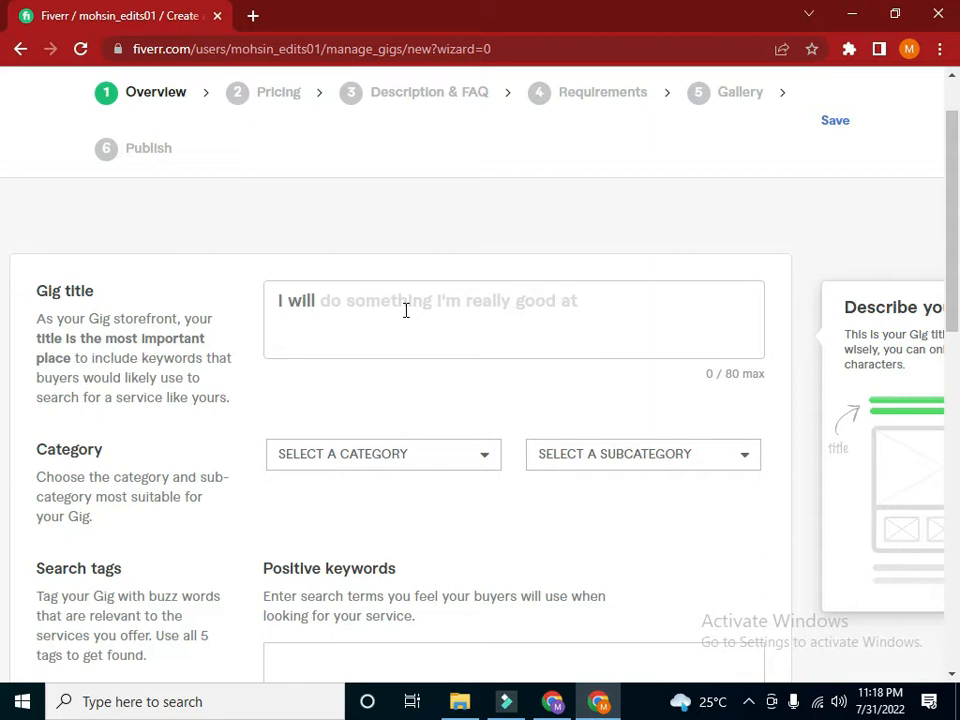
{"action": "left_click_drag", "start_coordinate": [953, 283], "coordinate": [720, 285]}
{"action": "left_click", "coordinate": [320, 290]}
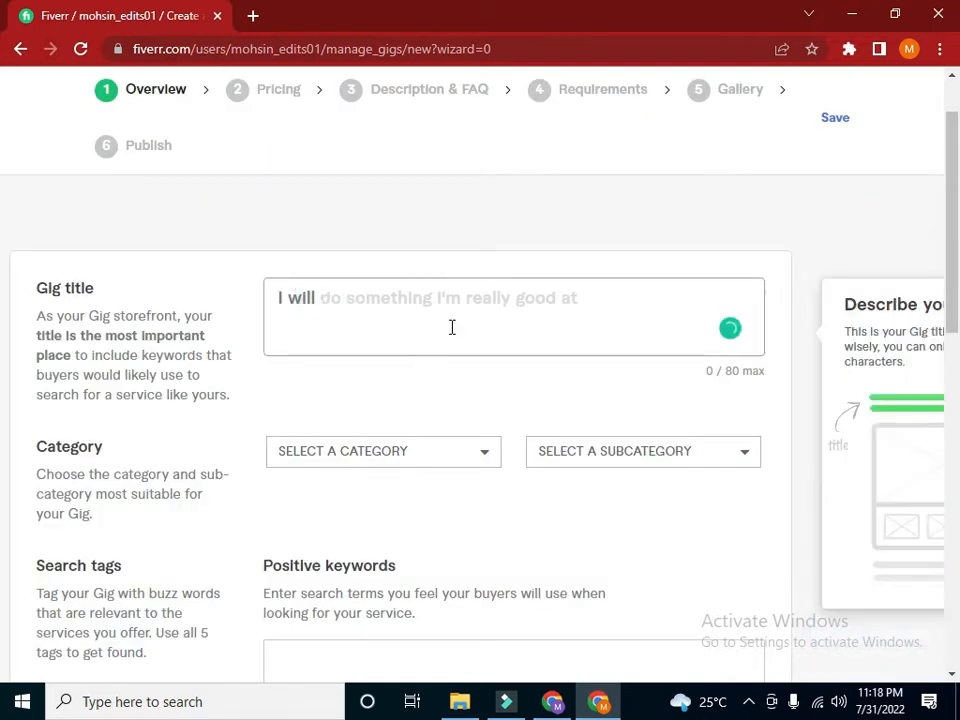
Open fiverr.com in a second browser tab, keeping the gig form open in the first
{"action": "left_click", "coordinate": [253, 17]}
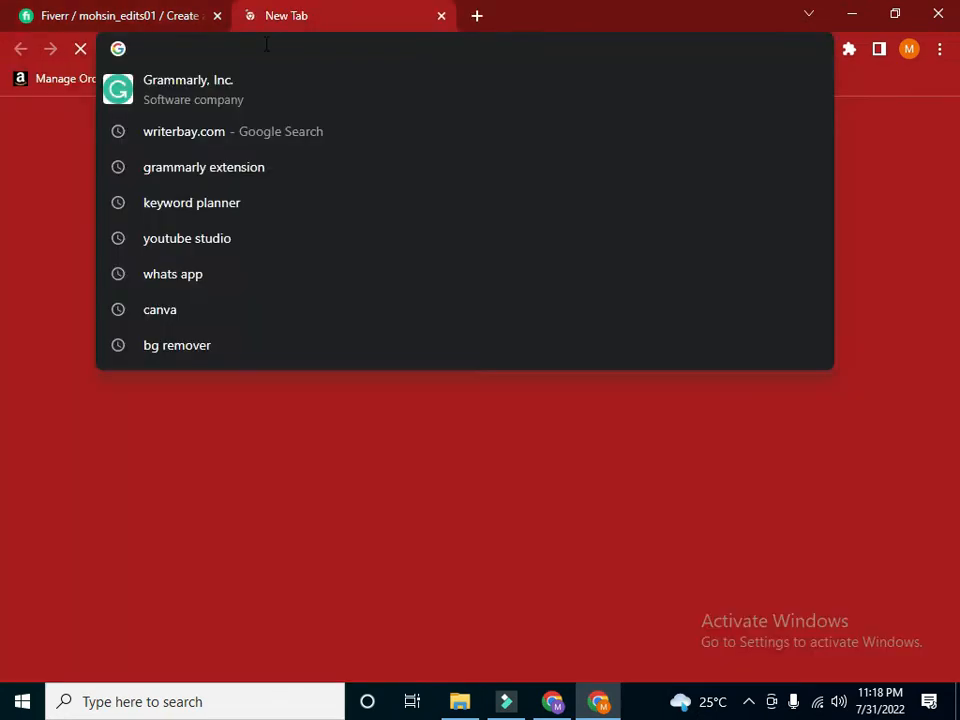
{"action": "type", "text": "fiver"}
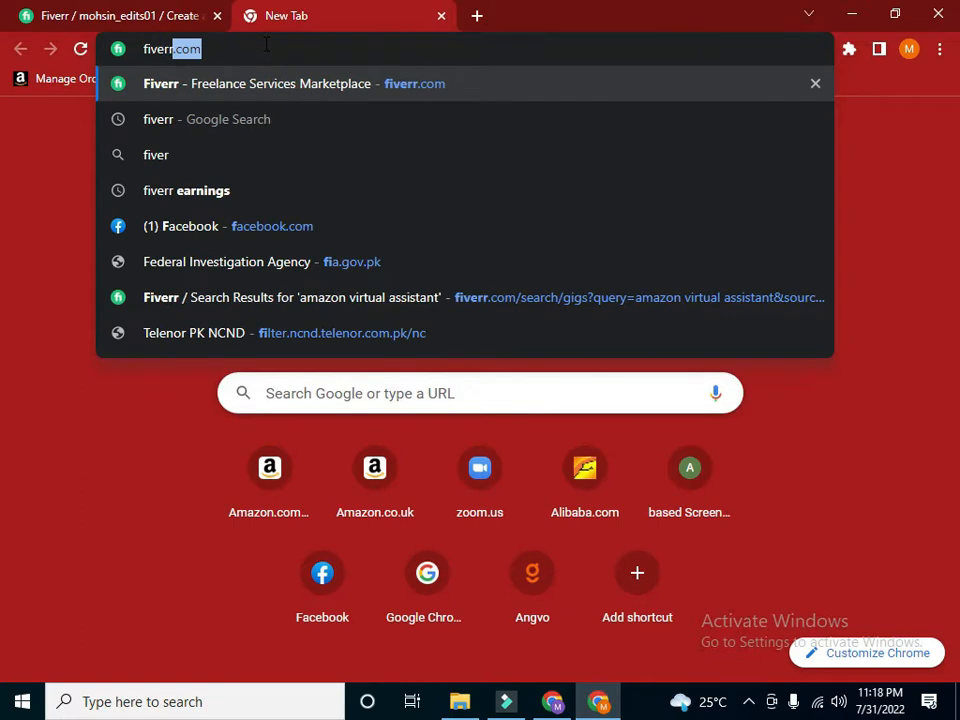
{"action": "type", "text": "r"}
{"action": "key", "text": "Return"}
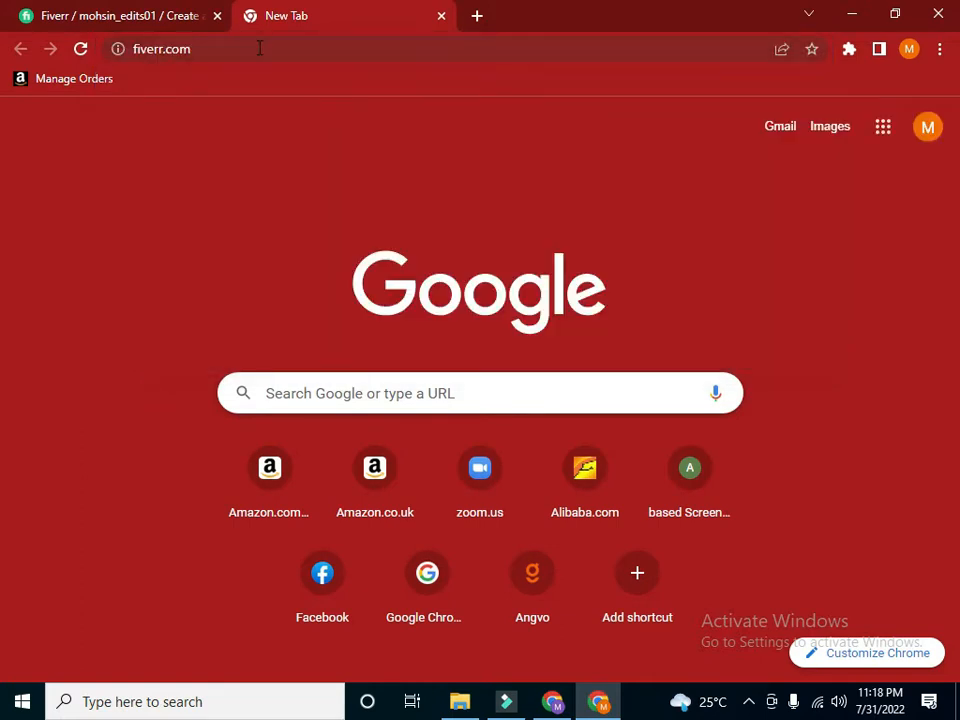
{"action": "left_click", "coordinate": [66, 18]}
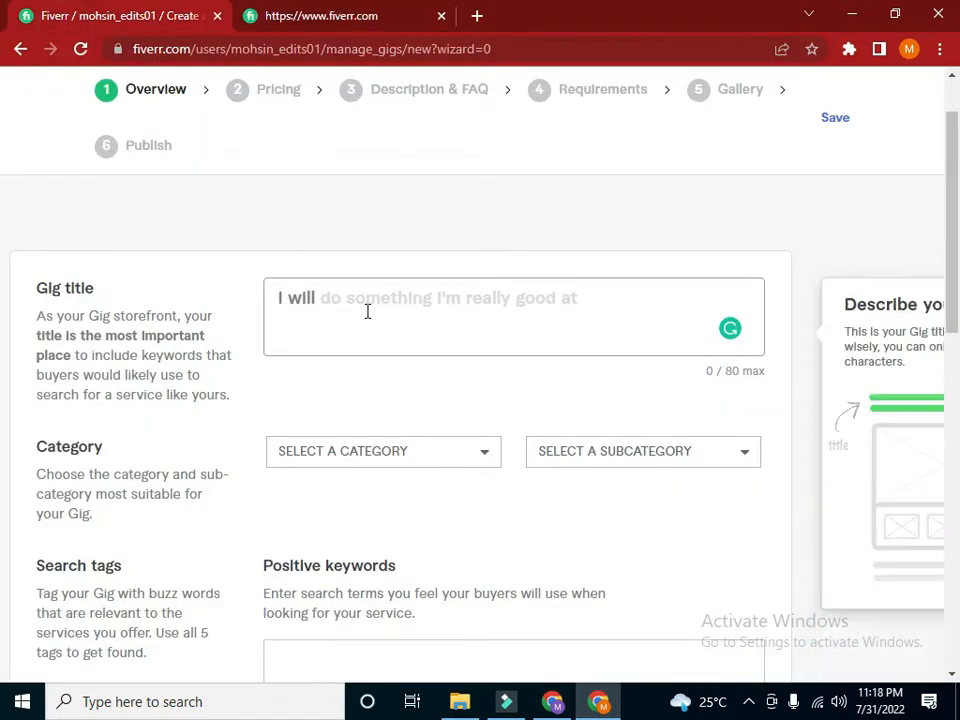
{"action": "left_click", "coordinate": [335, 12]}
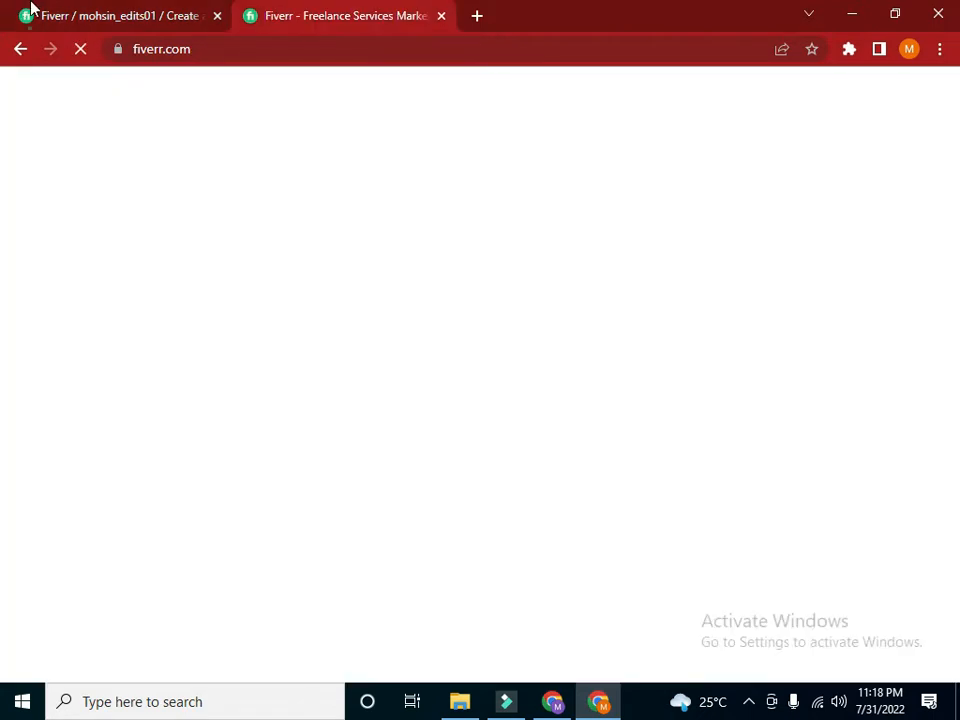
{"action": "left_click", "coordinate": [32, 10]}
{"action": "left_click", "coordinate": [282, 9]}
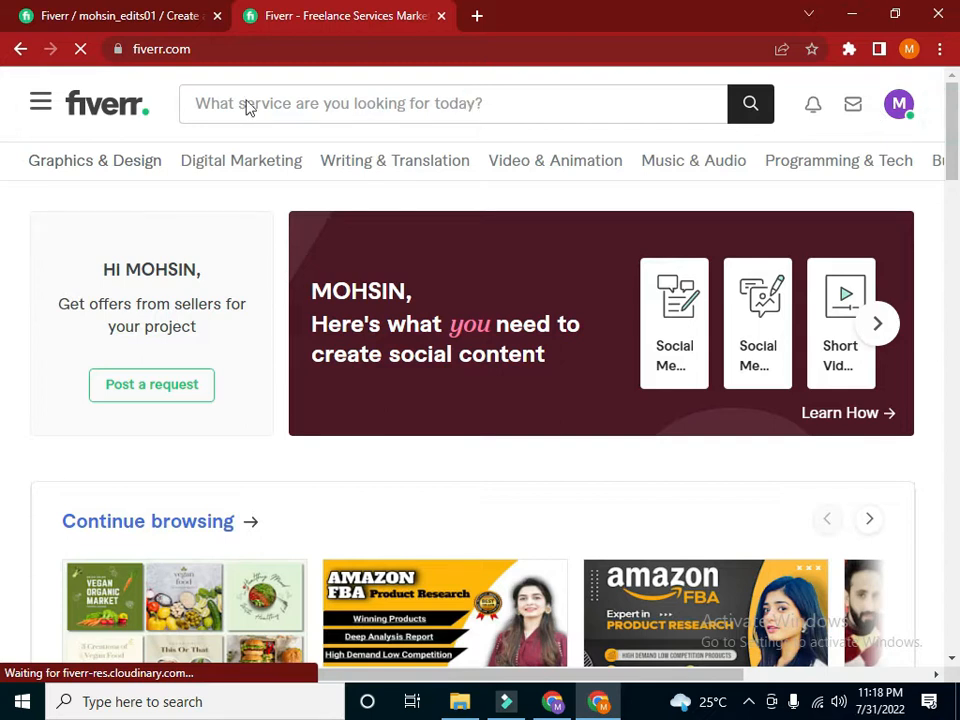
Search Fiverr for "canva" and look through the first gigs in the results
{"action": "left_click", "coordinate": [211, 106]}
{"action": "type", "text": "canva"}
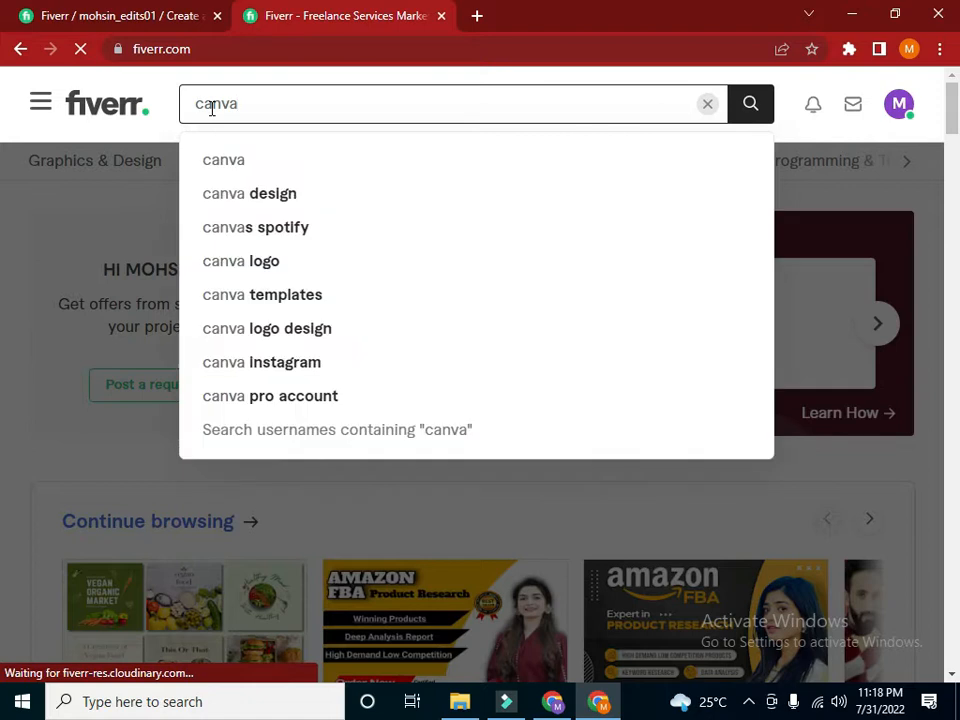
{"action": "left_click", "coordinate": [117, 12]}
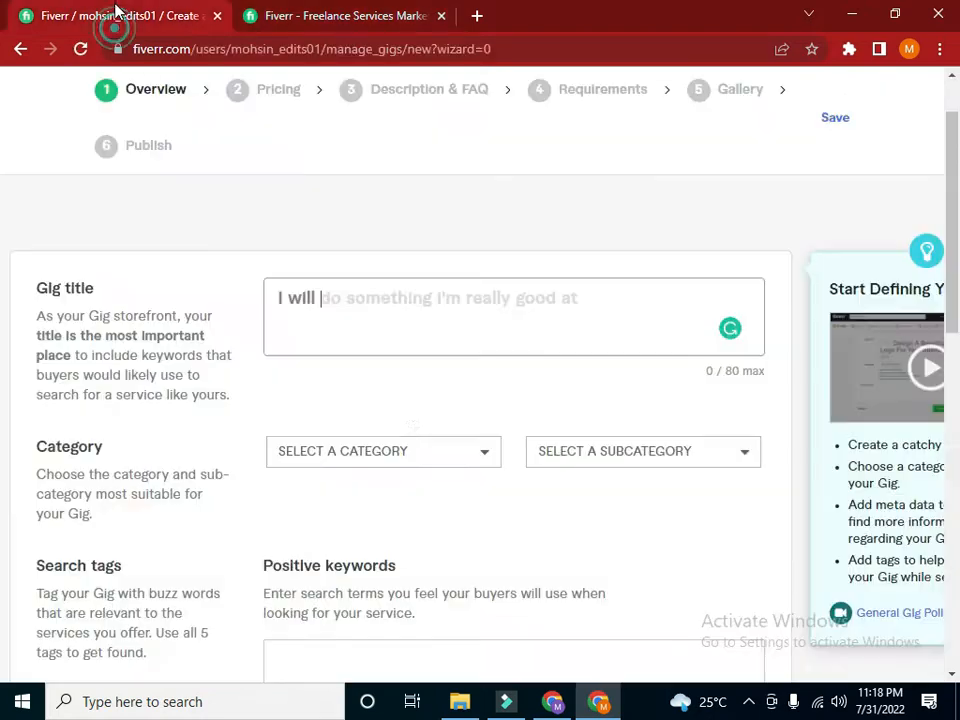
{"action": "left_click", "coordinate": [372, 28]}
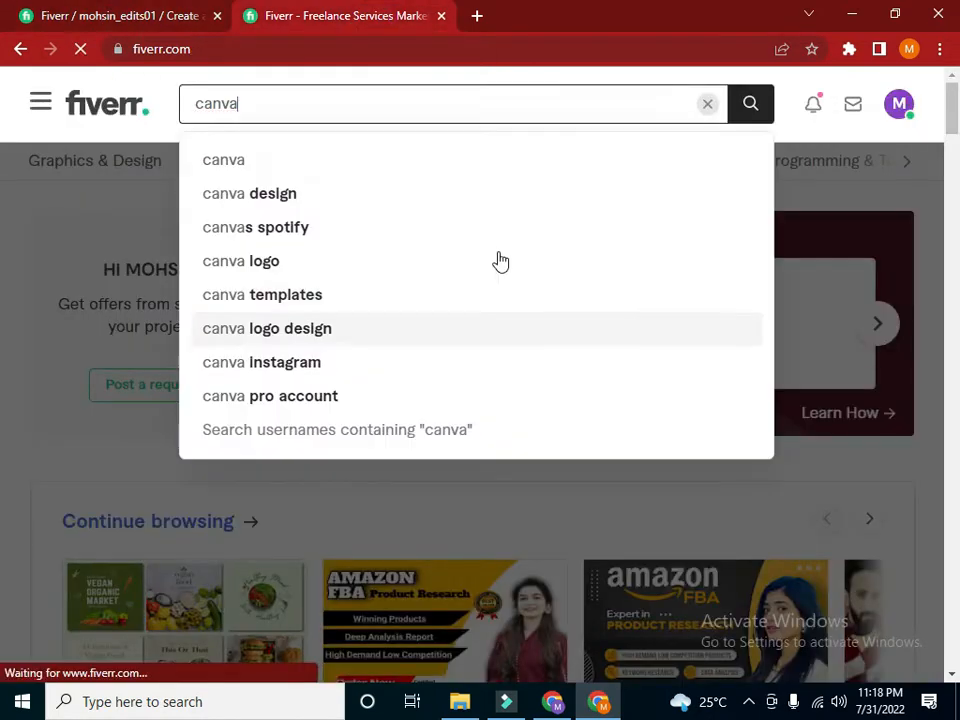
{"action": "key", "text": "Return"}
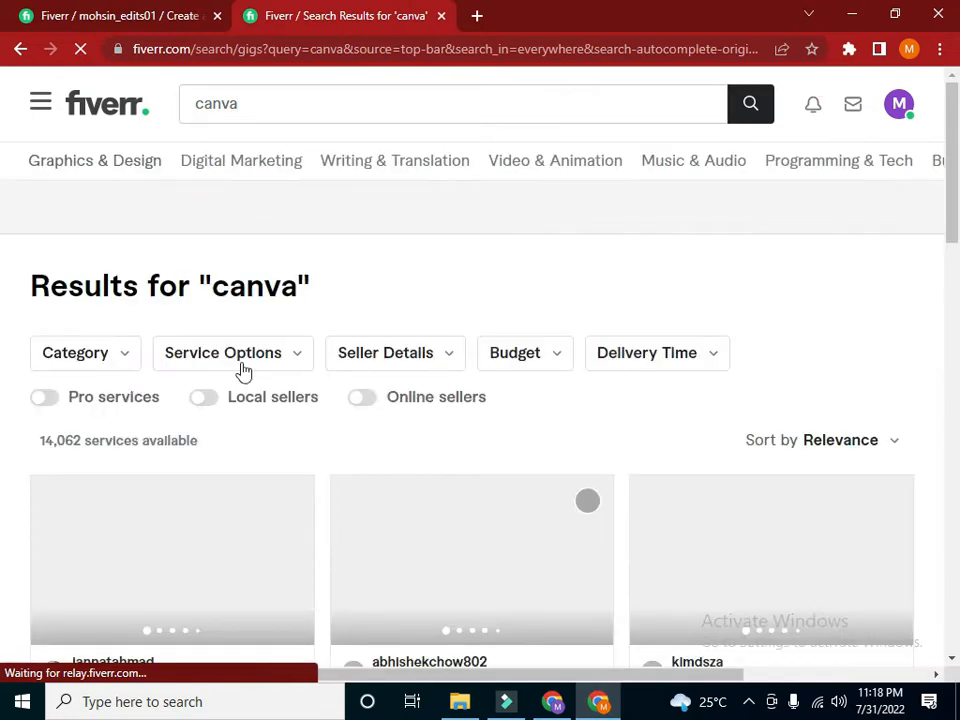
{"action": "scroll", "coordinate": [924, 180], "scroll_direction": "down", "scroll_amount": 1}
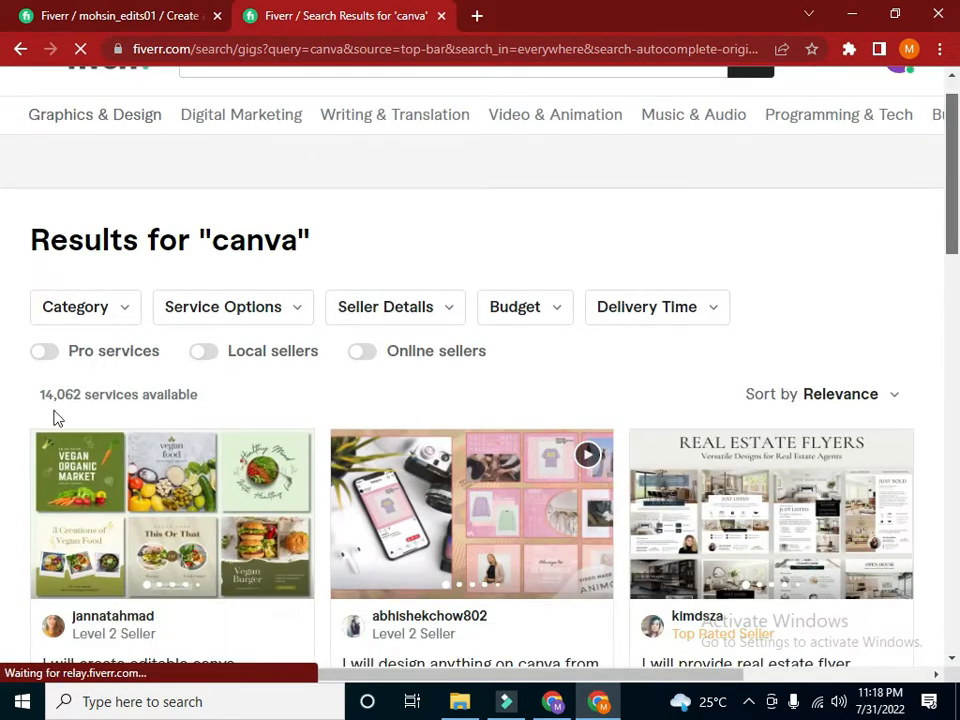
{"action": "left_click_drag", "start_coordinate": [952, 137], "coordinate": [952, 163]}
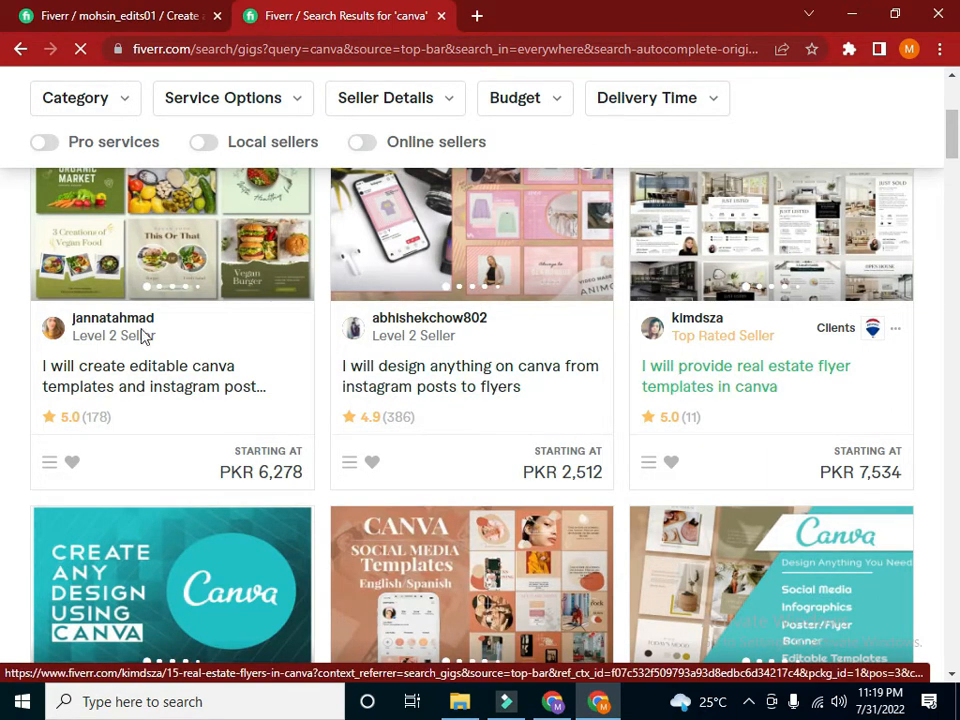
Copy "editable canva templates and instagram post design for an attractive feed" from the first result's title into the new gig's title
{"action": "left_click", "coordinate": [193, 390]}
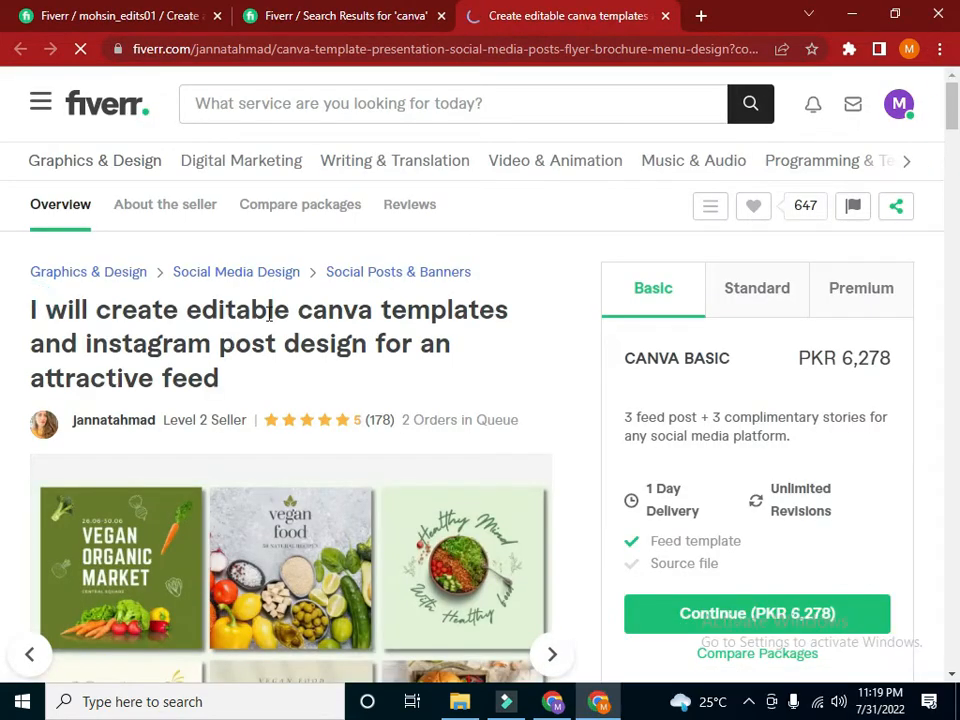
{"action": "left_click_drag", "start_coordinate": [186, 310], "coordinate": [225, 386]}
{"action": "key", "text": "ctrl+c"}
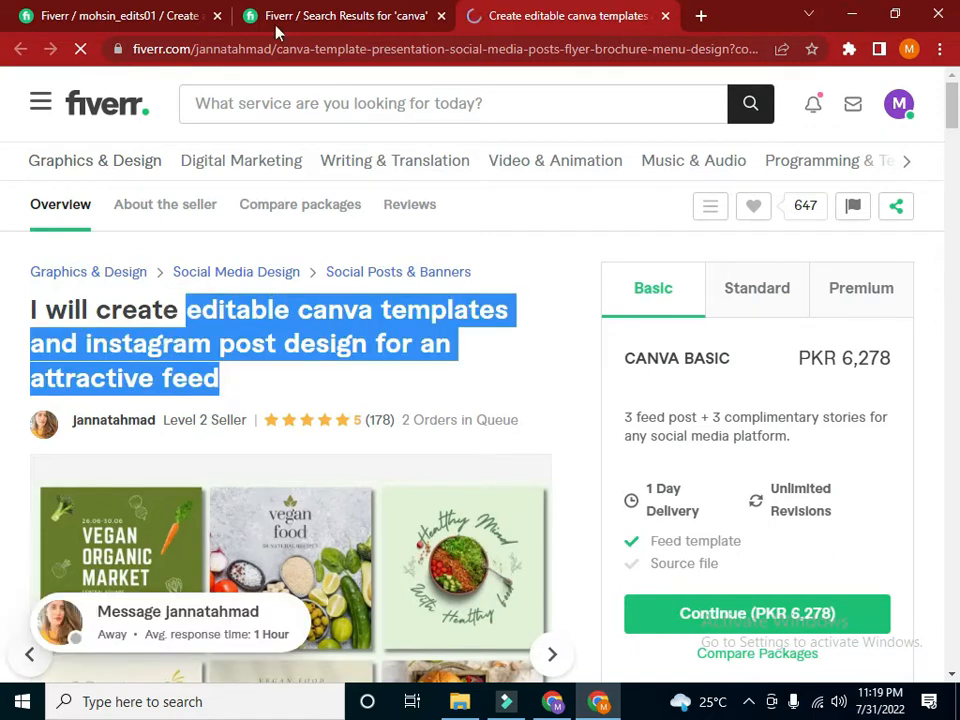
{"action": "left_click", "coordinate": [140, 18]}
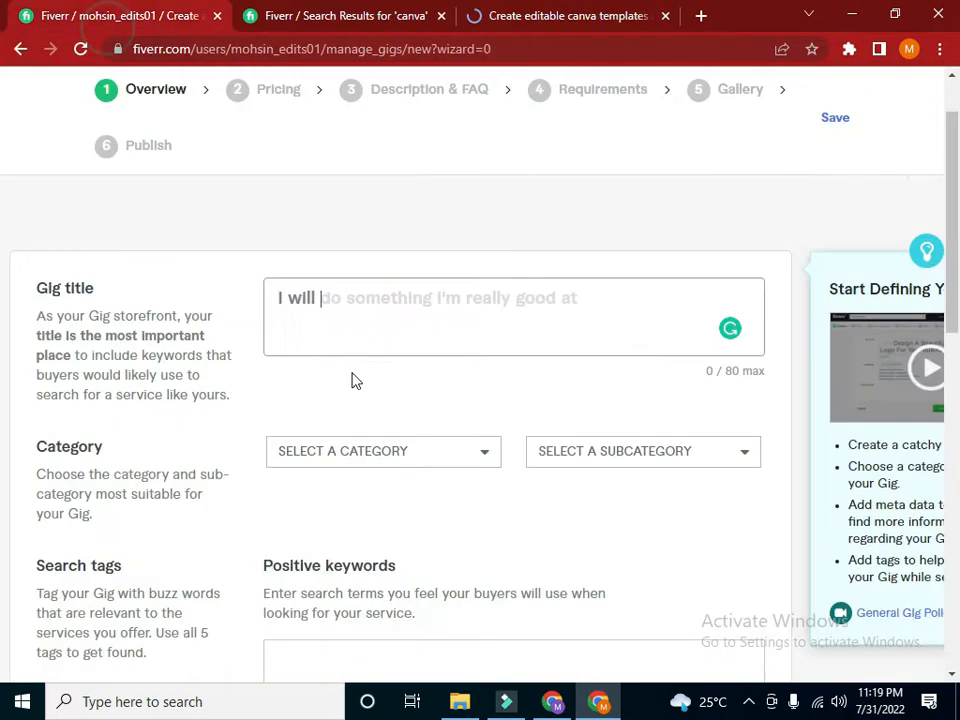
{"action": "left_click", "coordinate": [368, 313]}
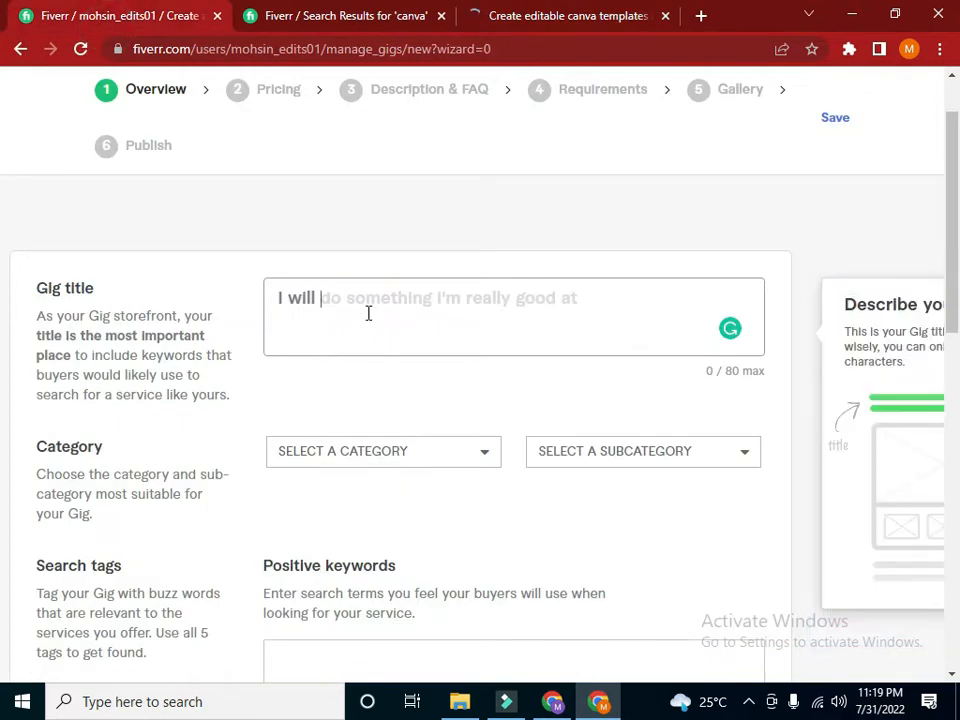
{"action": "key", "text": "ctrl+v"}
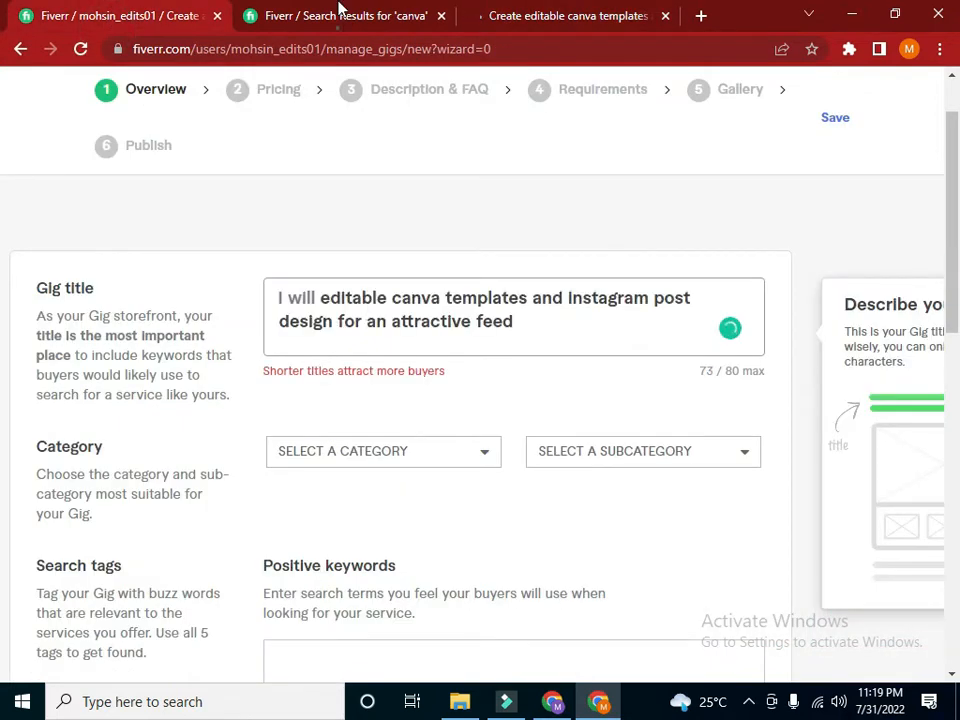
Apply the Grammarly suggestion to capitalize "Instagram" in the gig title
{"action": "left_click", "coordinate": [340, 12]}
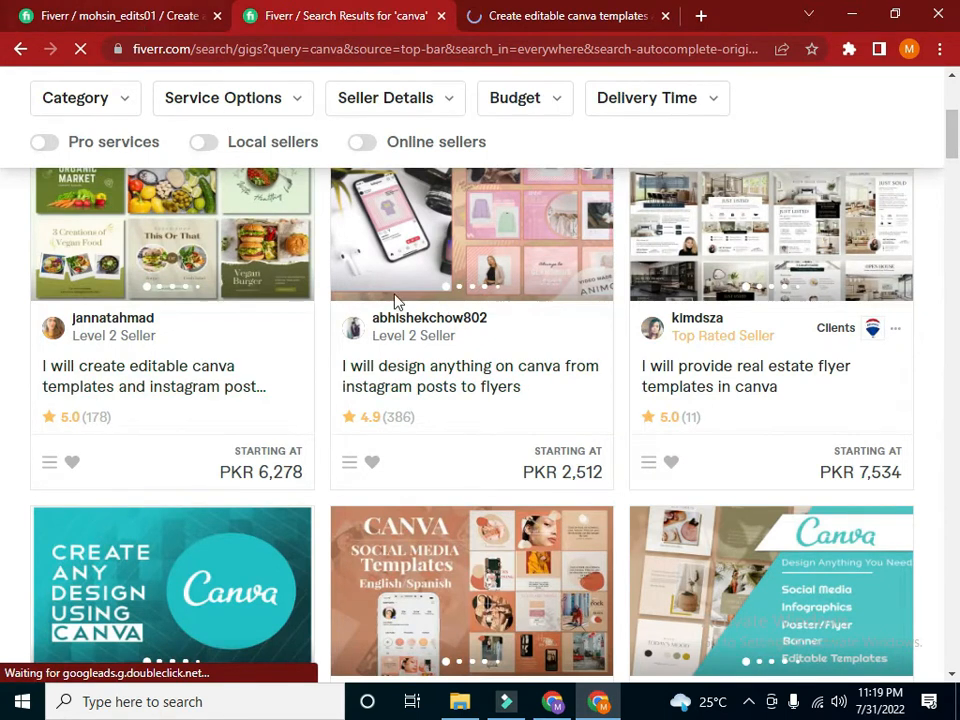
{"action": "key", "text": "ctrl+shift+Tab"}
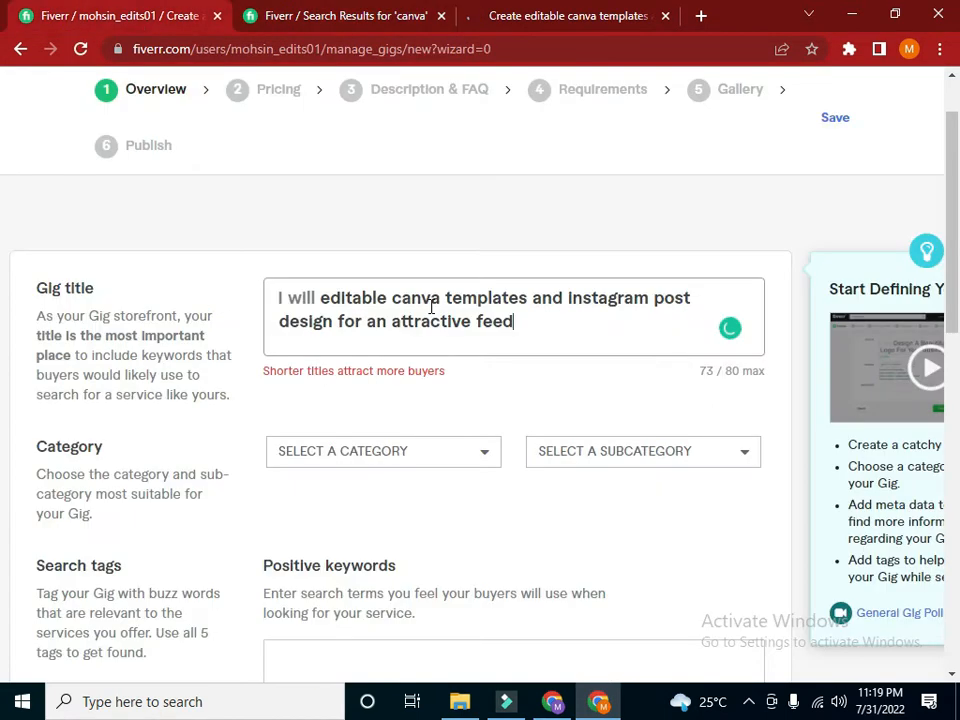
{"action": "mouse_move", "coordinate": [608, 297]}
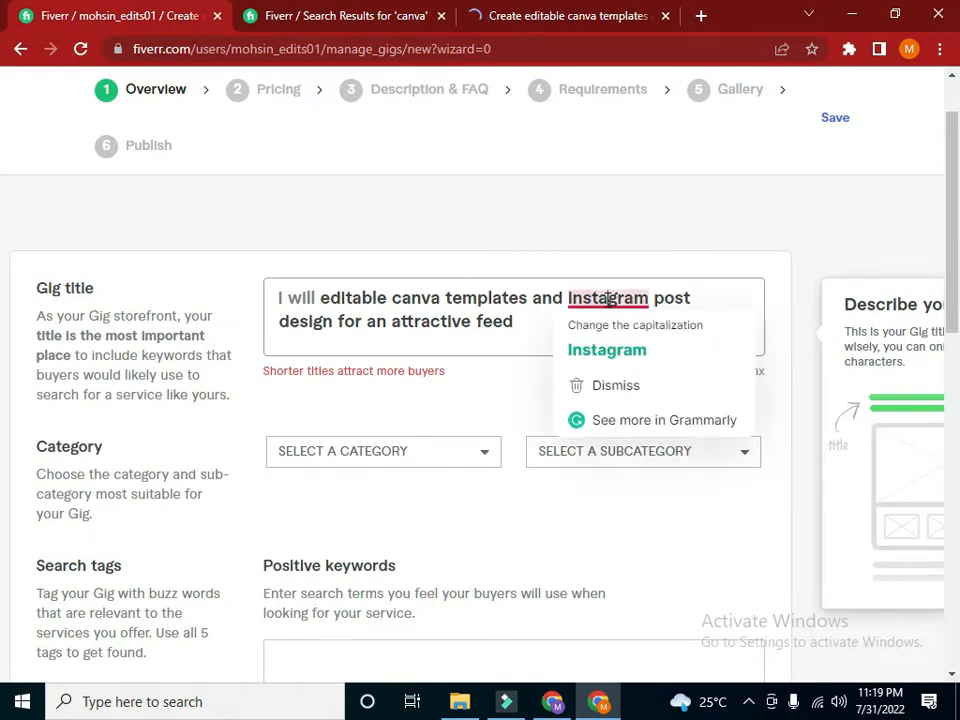
{"action": "left_click", "coordinate": [612, 350]}
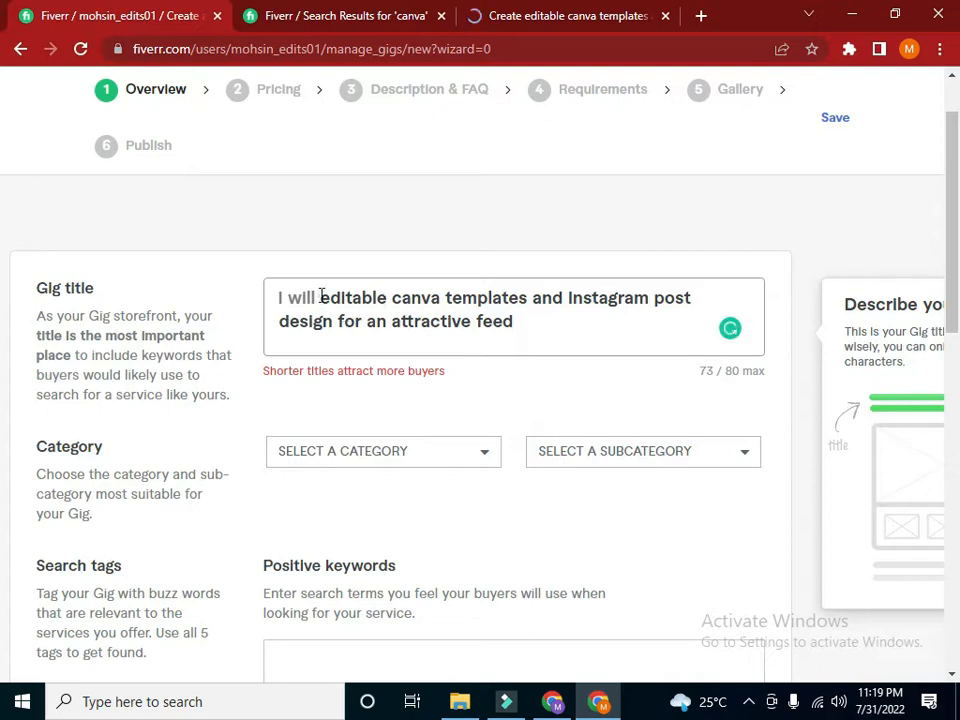
Insert "desing" right after "I will" in the gig title and delete the word "editable"
{"action": "left_click", "coordinate": [320, 297]}
{"action": "type", "text": "desin"}
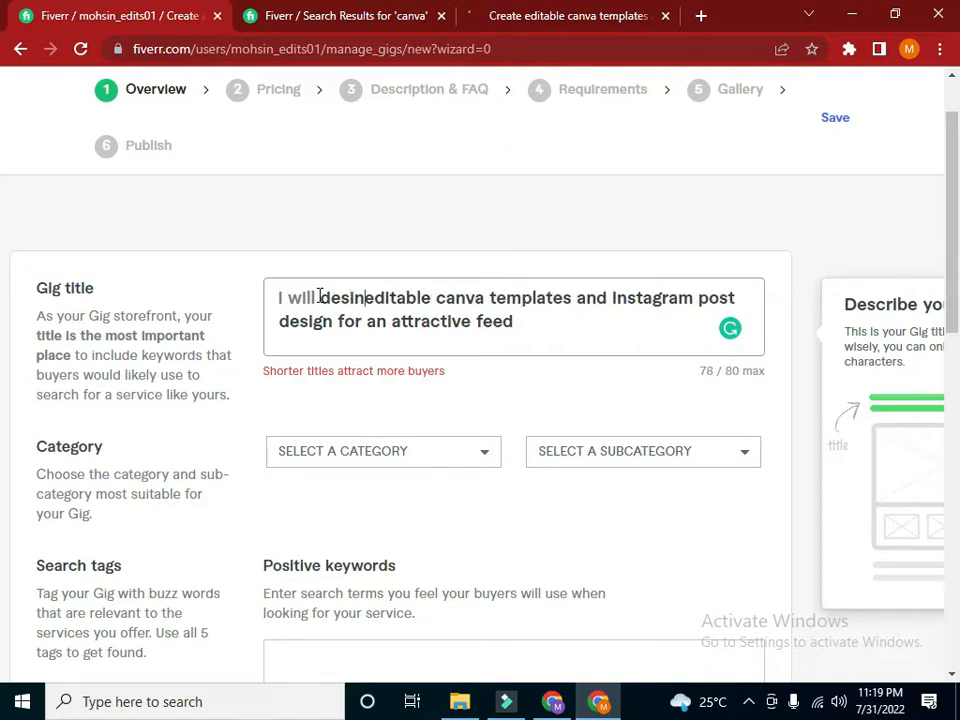
{"action": "type", "text": "g"}
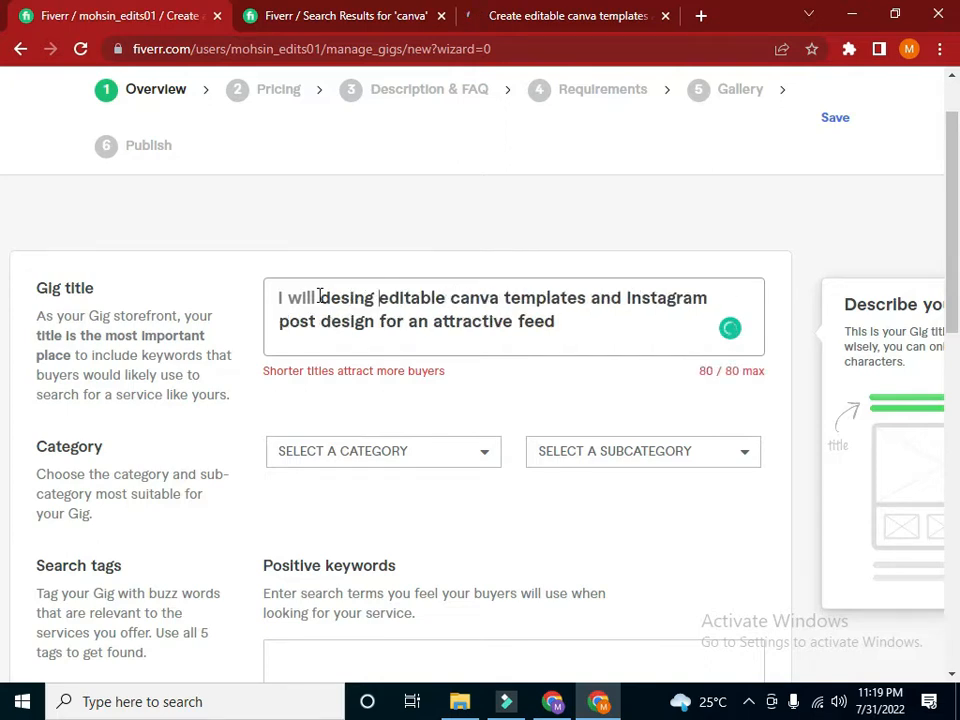
{"action": "left_click", "coordinate": [450, 298]}
{"action": "double_click", "coordinate": [393, 298]}
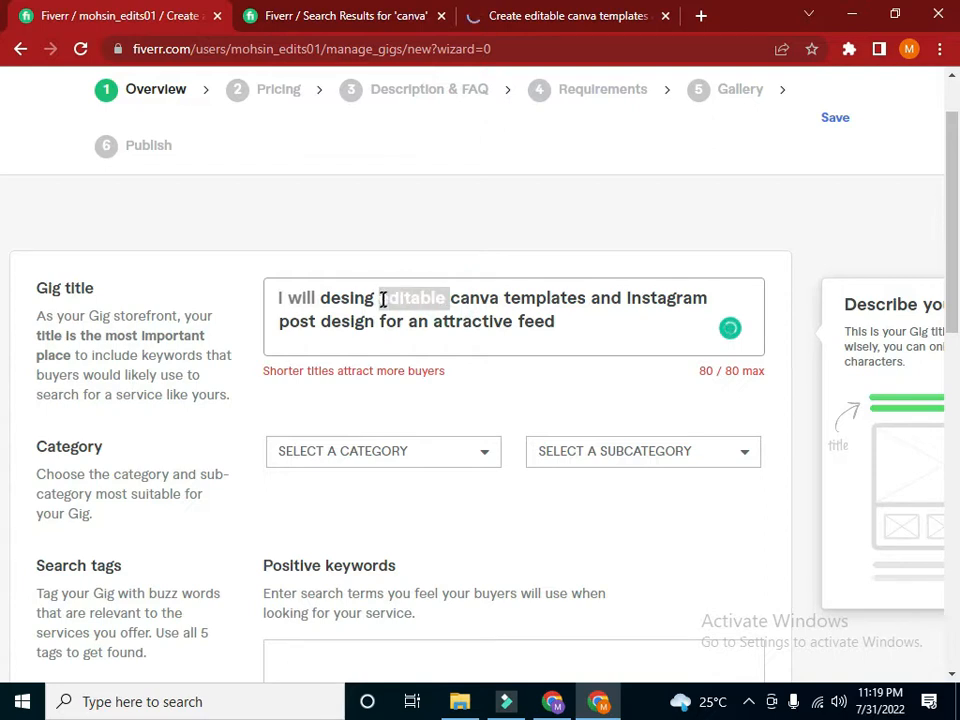
{"action": "key", "text": "BackSpace"}
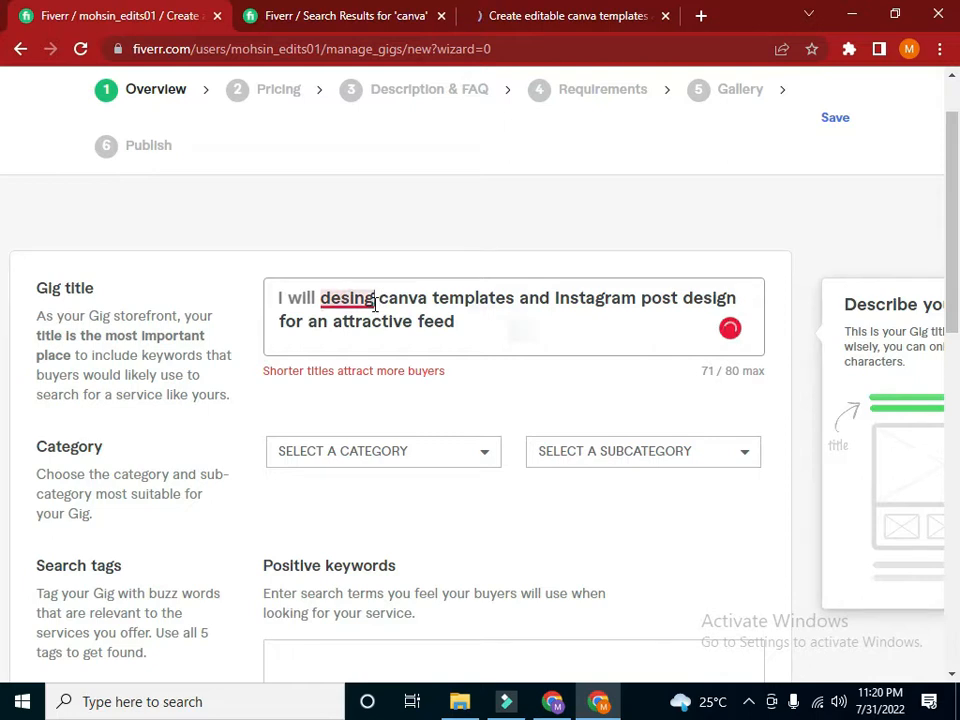
{"action": "mouse_move", "coordinate": [377, 303]}
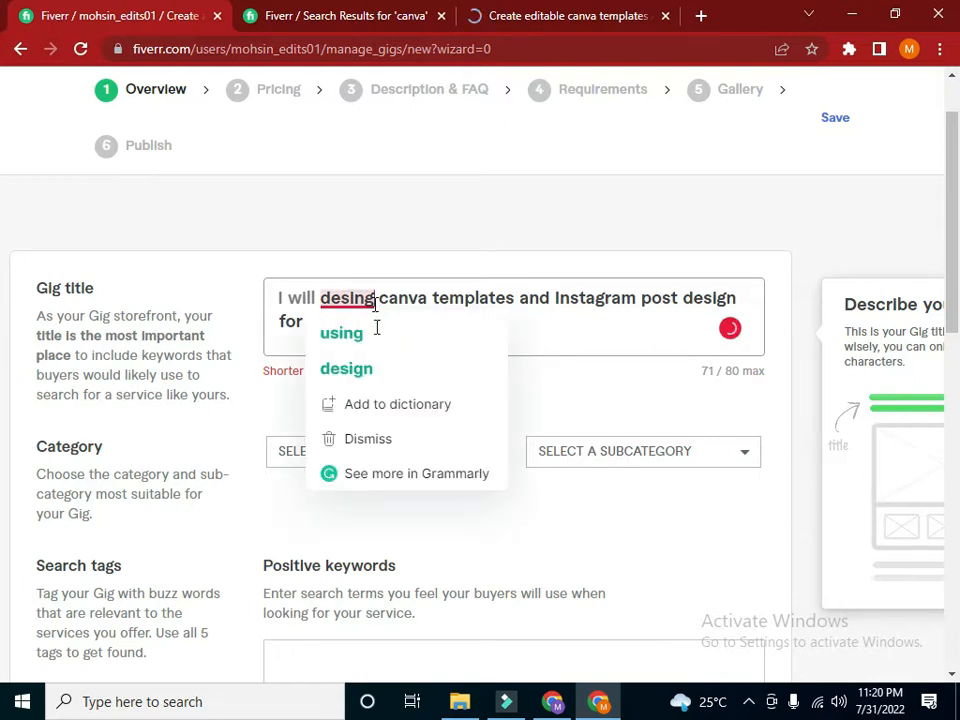
{"action": "left_click", "coordinate": [378, 298]}
{"action": "type", "text": "s"}
{"action": "left_click", "coordinate": [514, 336]}
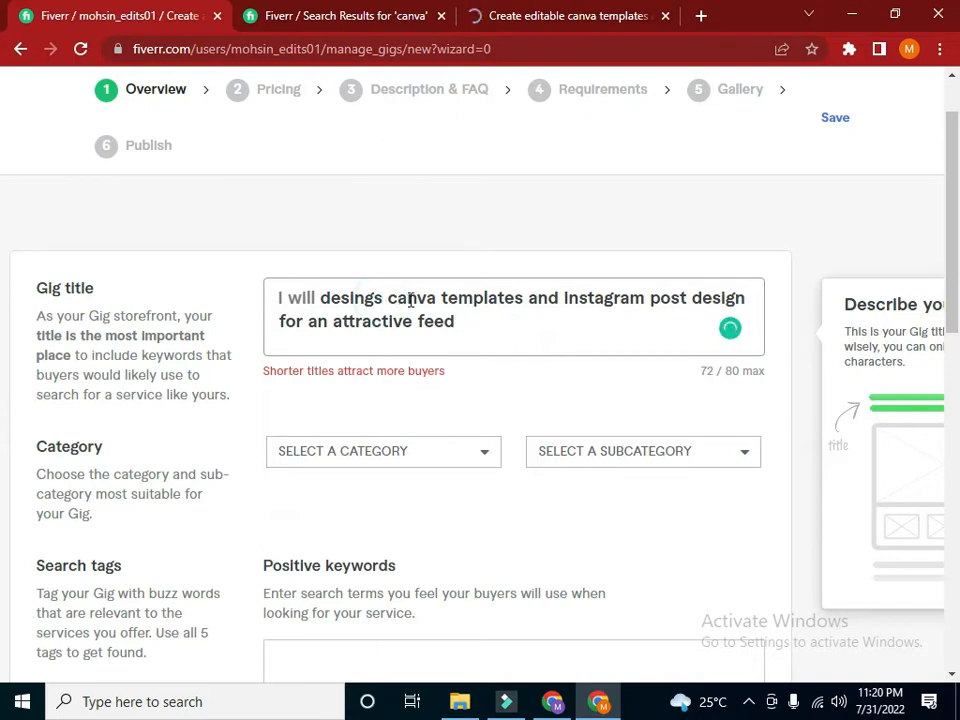
{"action": "key", "text": "ctrl+z"}
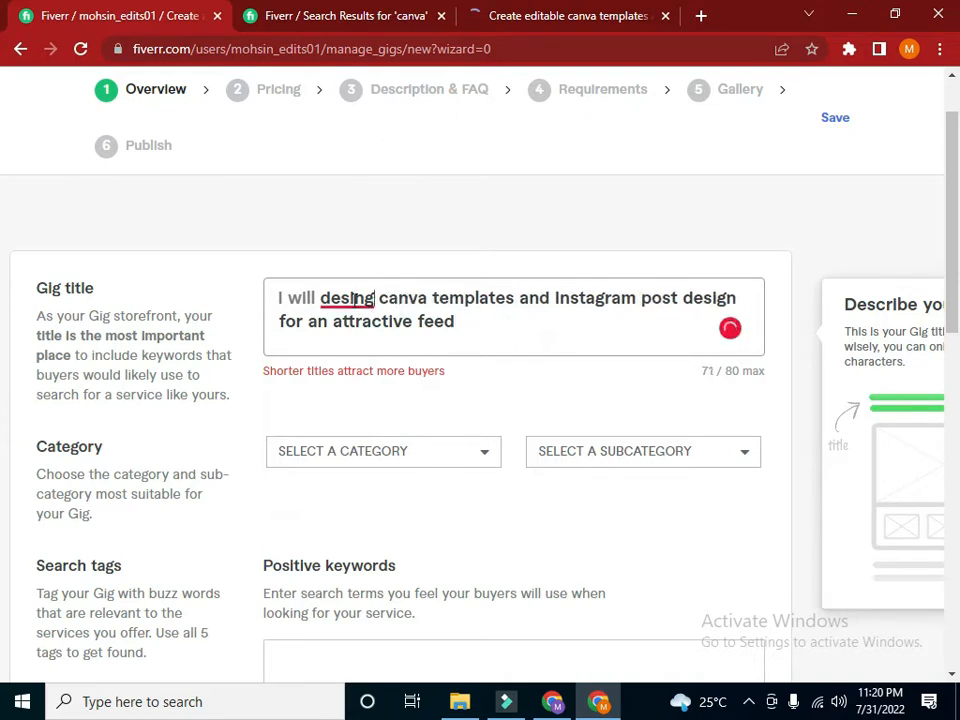
Correct the misspelled word "desing" in the gig title to the suggested "design"
{"action": "left_click", "coordinate": [355, 299]}
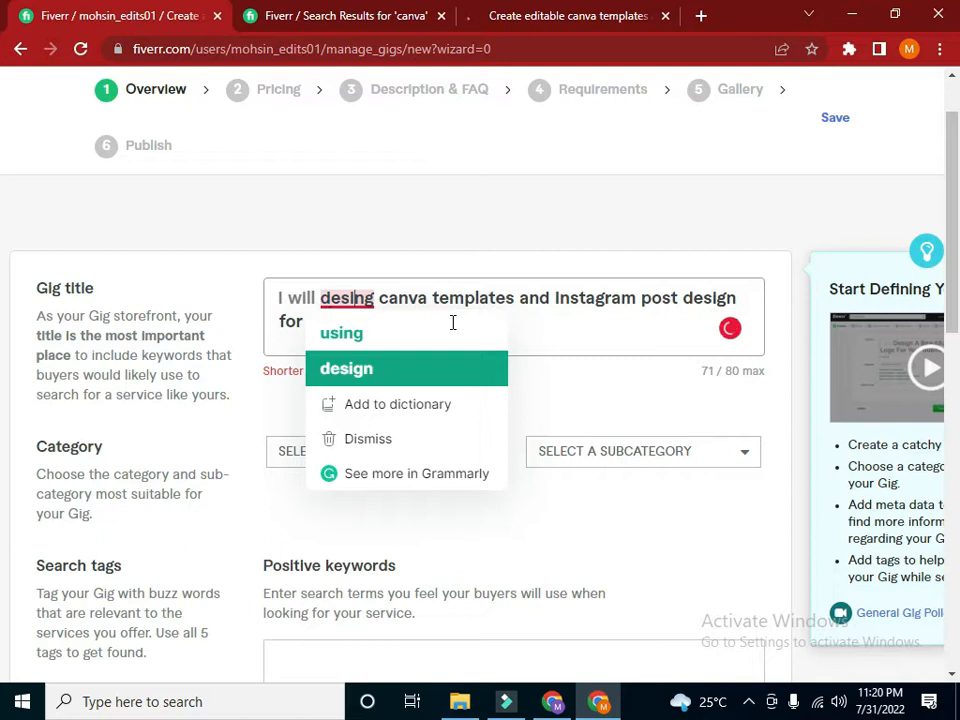
{"action": "left_click", "coordinate": [428, 366]}
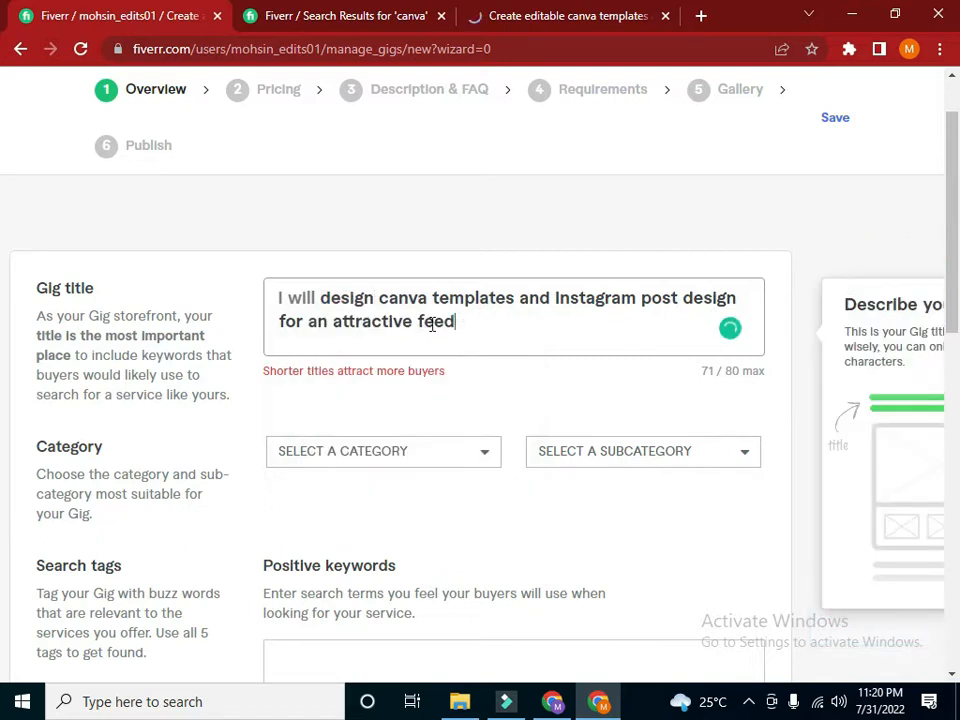
Replace "for an attractive feed" at the end of the gig title with "with editable files"
{"action": "left_click_drag", "start_coordinate": [456, 323], "coordinate": [285, 326]}
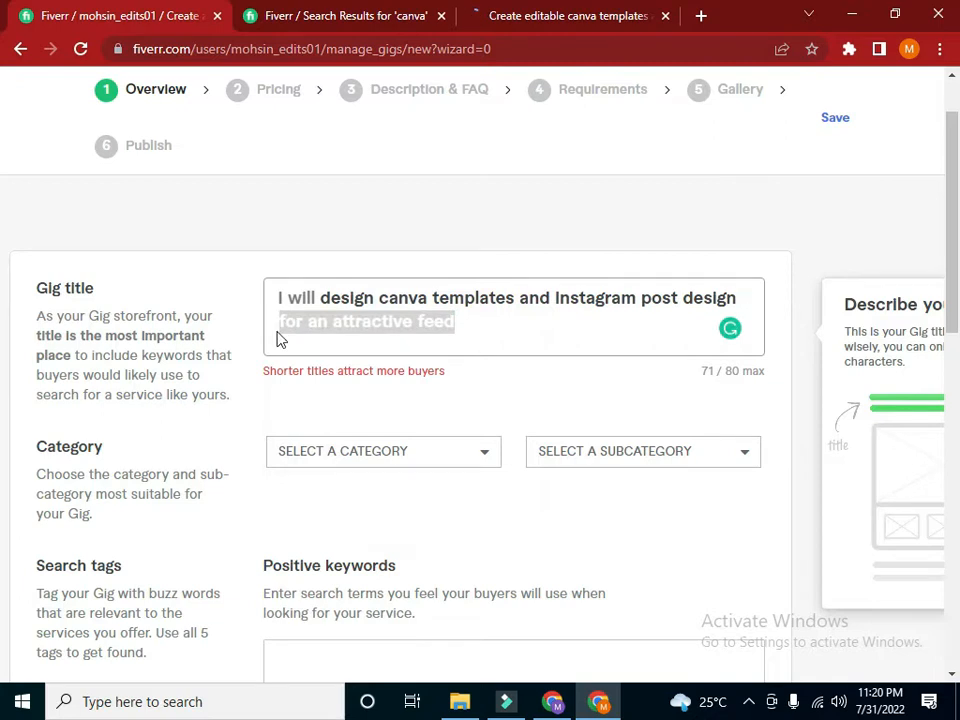
{"action": "key", "text": "BackSpace"}
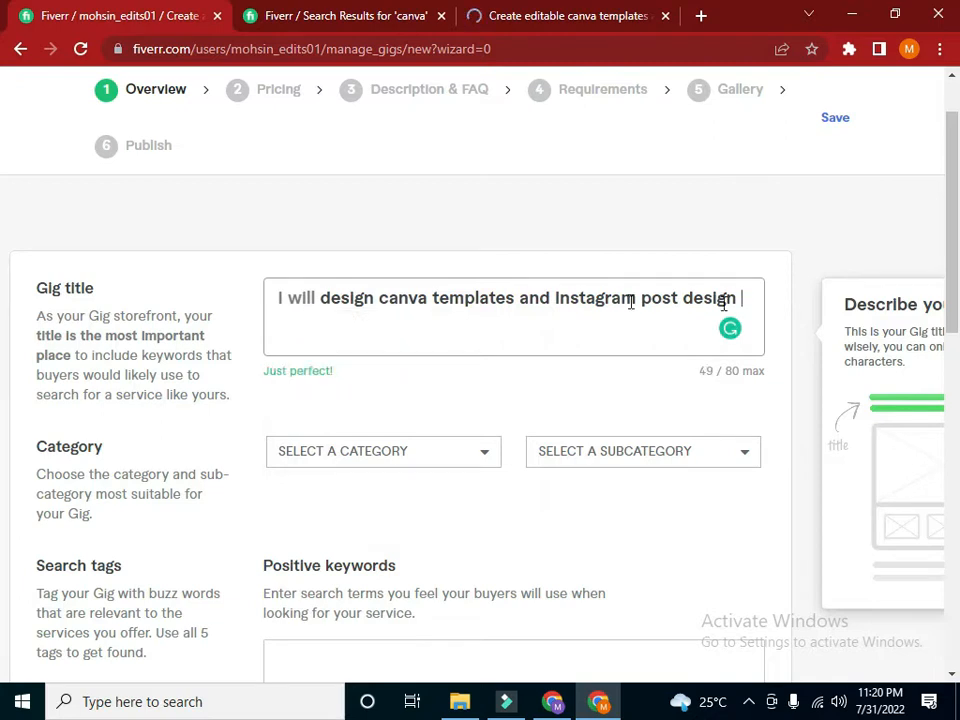
{"action": "type", "text": "edi"}
{"action": "key", "text": "BackSpace"}
{"action": "key", "text": "BackSpace"}
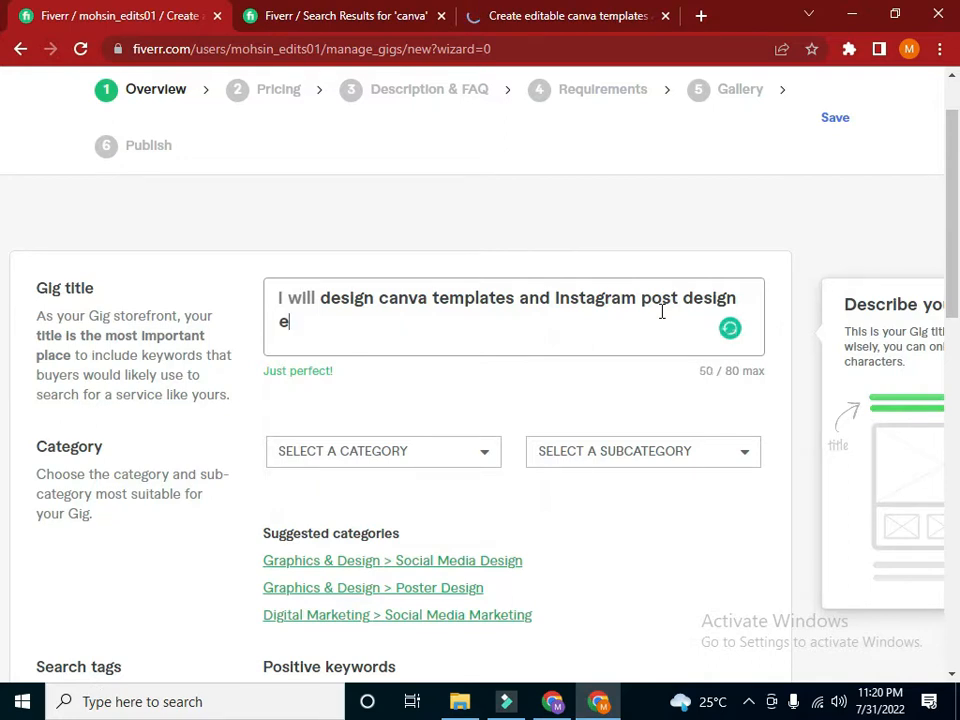
{"action": "key", "text": "BackSpace"}
{"action": "type", "text": "with e"}
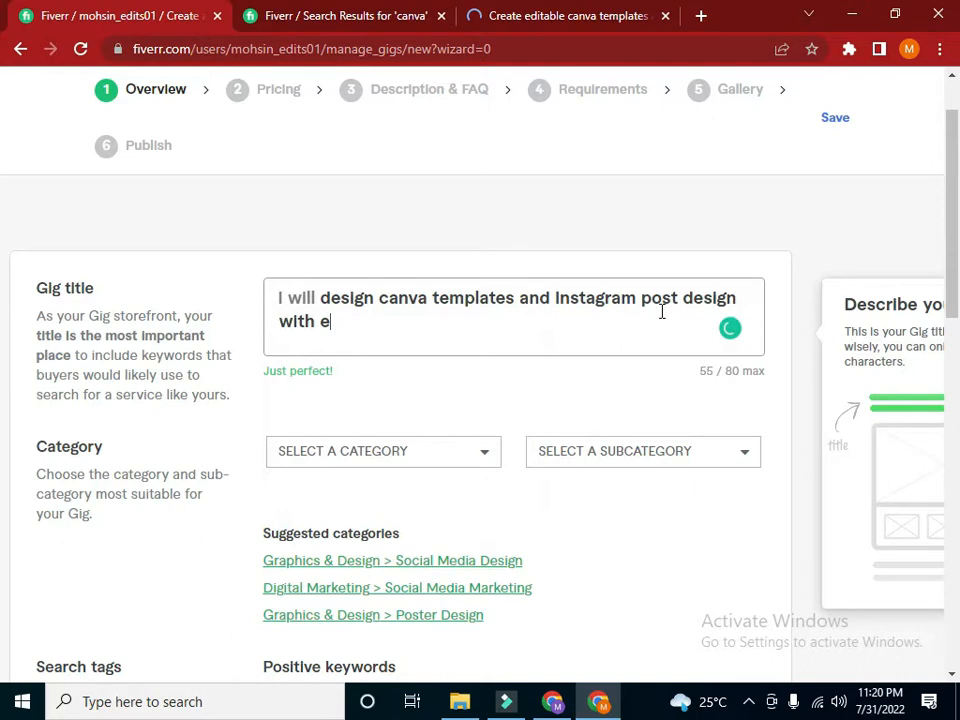
{"action": "type", "text": "ditabv"}
{"action": "key", "text": "BackSpace"}
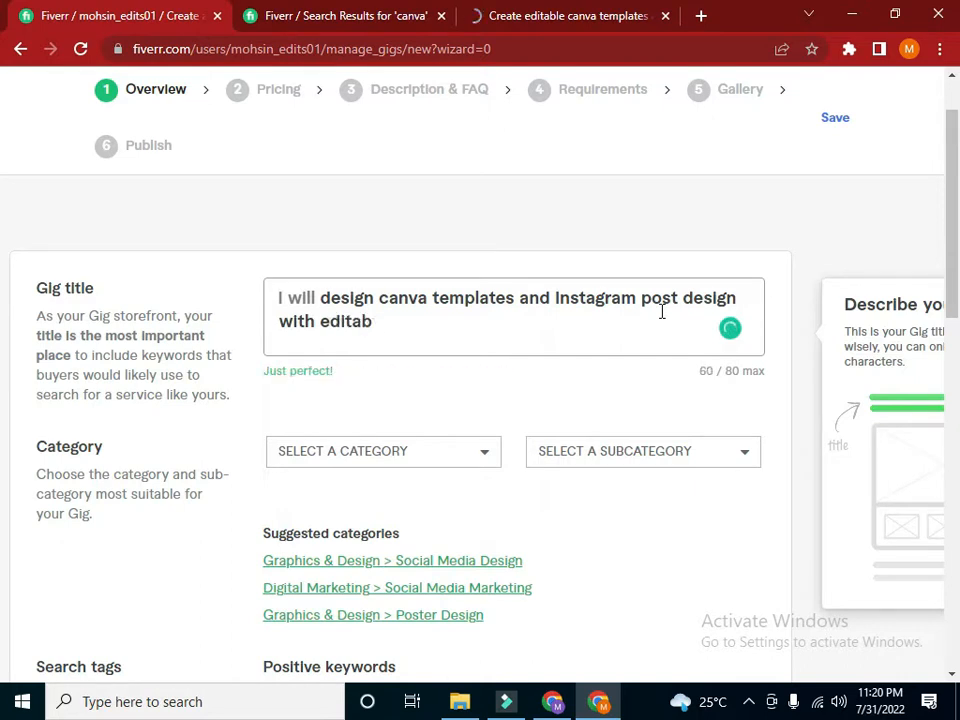
{"action": "type", "text": "le "}
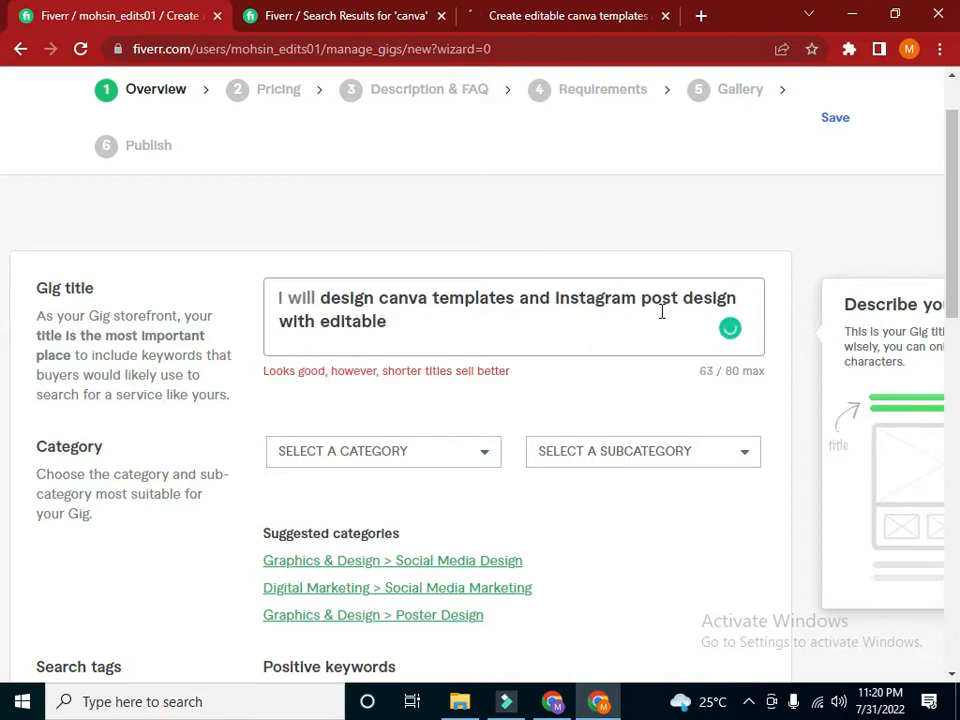
{"action": "type", "text": "files"}
Delete "with editable files" from the end of the gig title and re-enter the same words
{"action": "left_click", "coordinate": [279, 326], "text": "shift"}
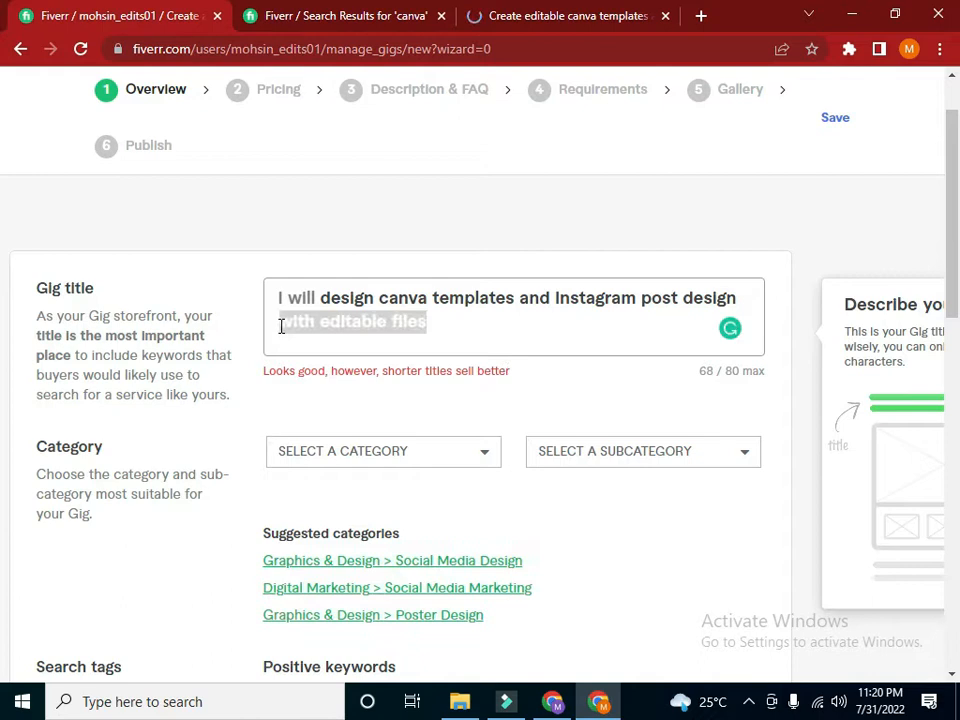
{"action": "key", "text": "BackSpace"}
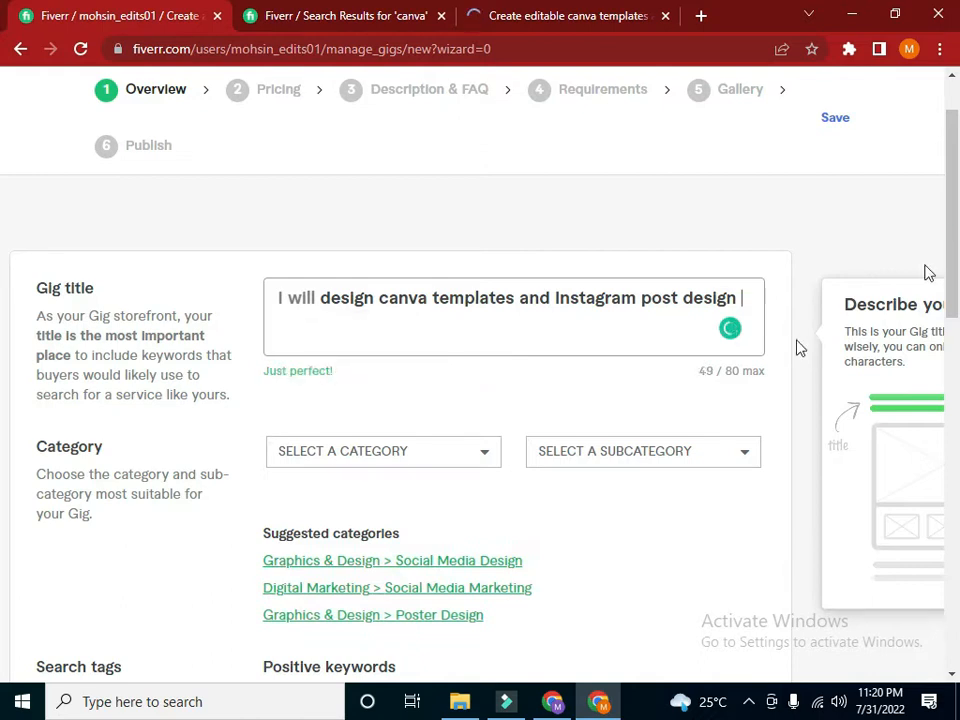
{"action": "left_click_drag", "start_coordinate": [953, 237], "coordinate": [950, 285]}
{"action": "left_click_drag", "start_coordinate": [950, 313], "coordinate": [949, 317]}
{"action": "type", "text": "with editabl"}
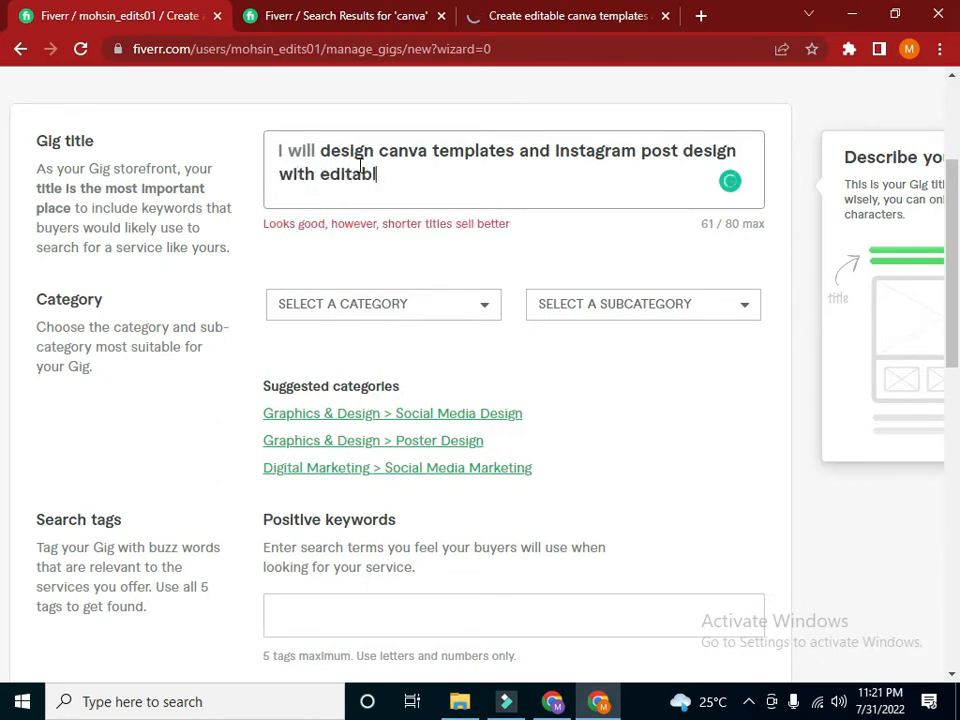
{"action": "type", "text": "e "}
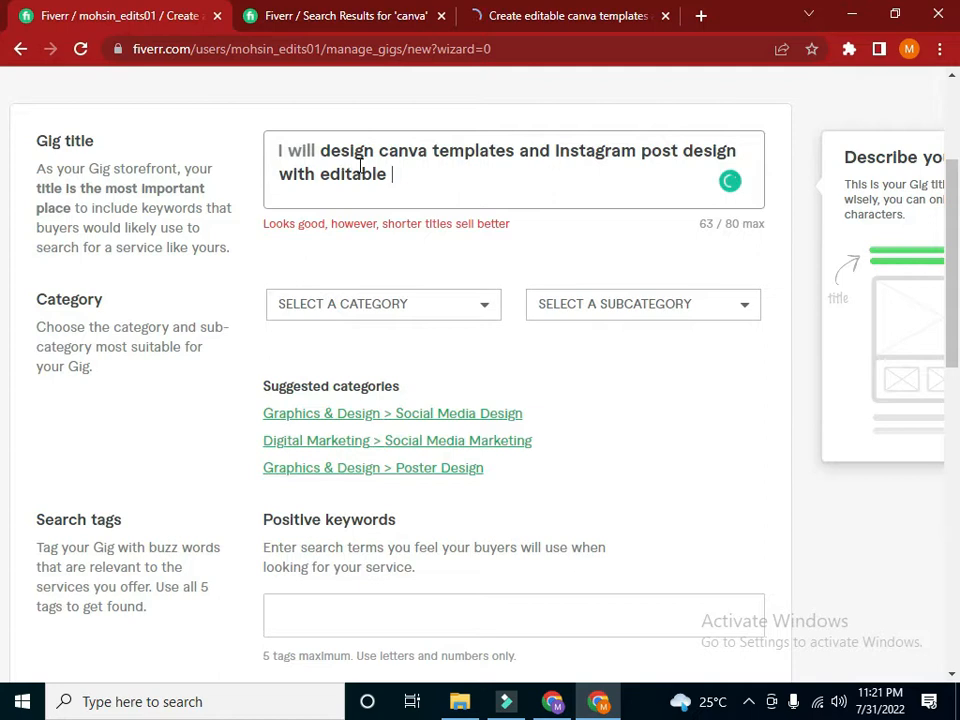
{"action": "type", "text": "desig"}
{"action": "key", "text": "BackSpace"}
{"action": "key", "text": "BackSpace"}
{"action": "key", "text": "BackSpace"}
{"action": "key", "text": "BackSpace"}
{"action": "key", "text": "BackSpace"}
{"action": "type", "text": "files"}
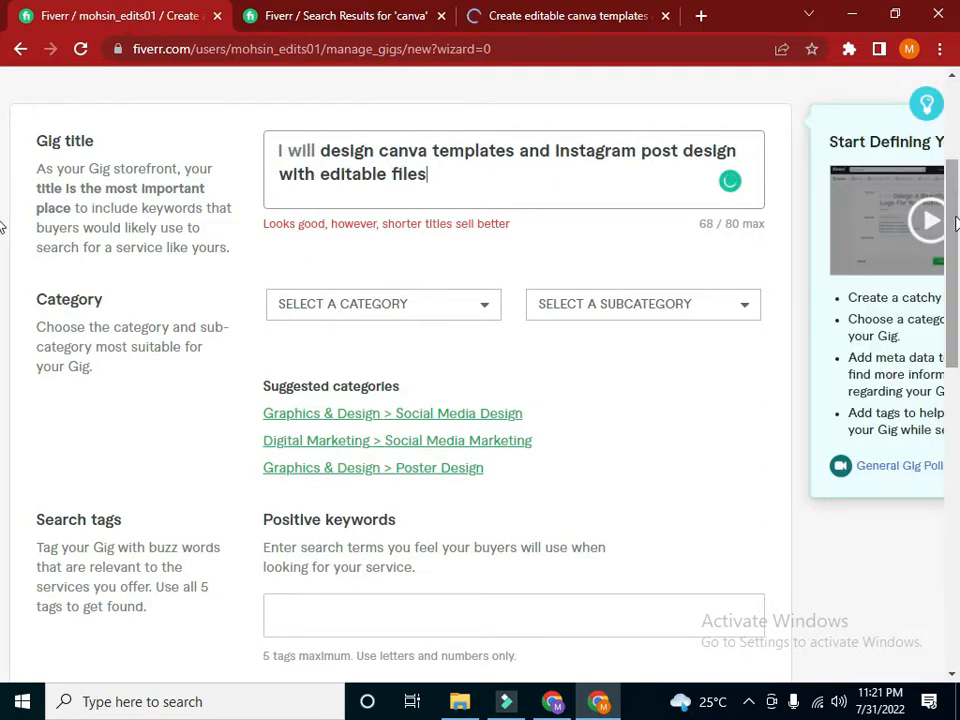
Check the reference gig's category path and set the new gig's category to Graphics & Design with the subcategory Social Media Design
{"action": "scroll", "coordinate": [463, 176], "scroll_direction": "down", "scroll_amount": 2}
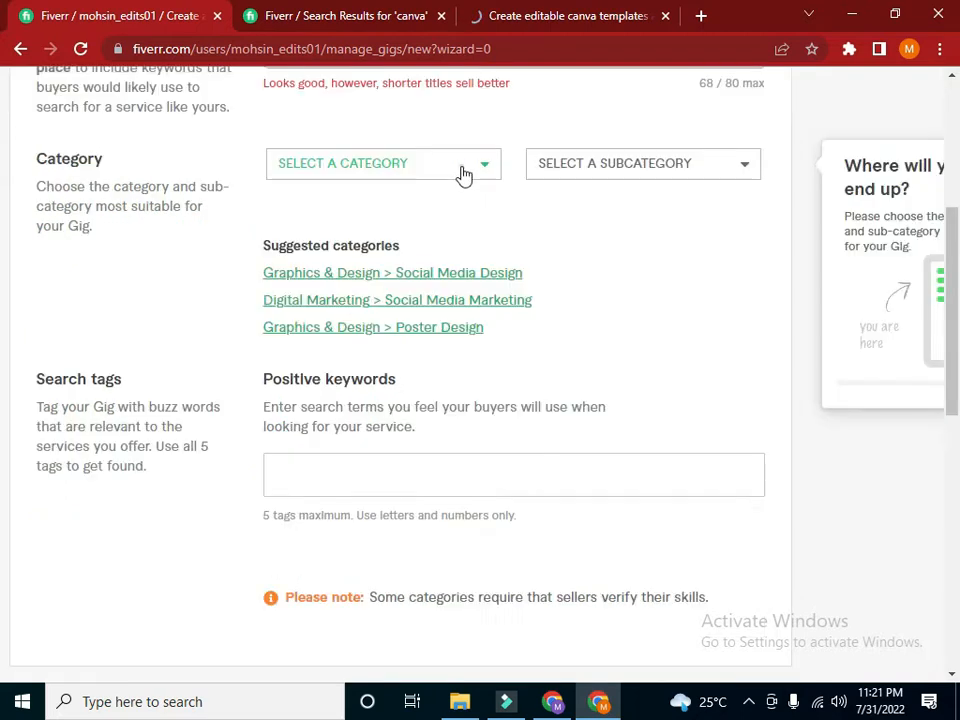
{"action": "left_click", "coordinate": [463, 174]}
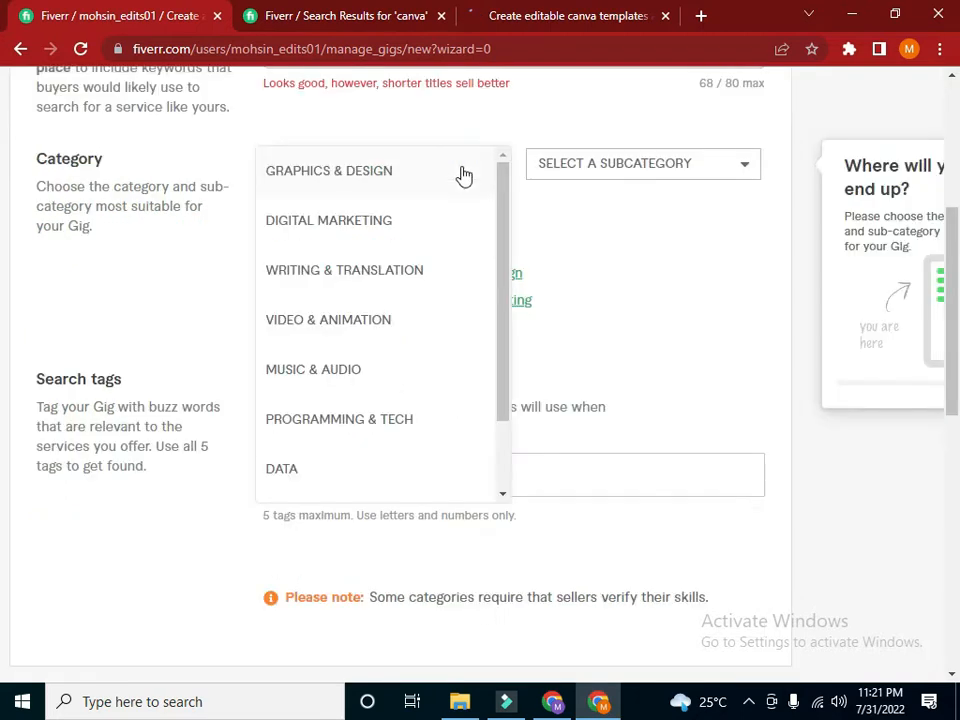
{"action": "left_click", "coordinate": [390, 12]}
{"action": "left_click", "coordinate": [545, 14]}
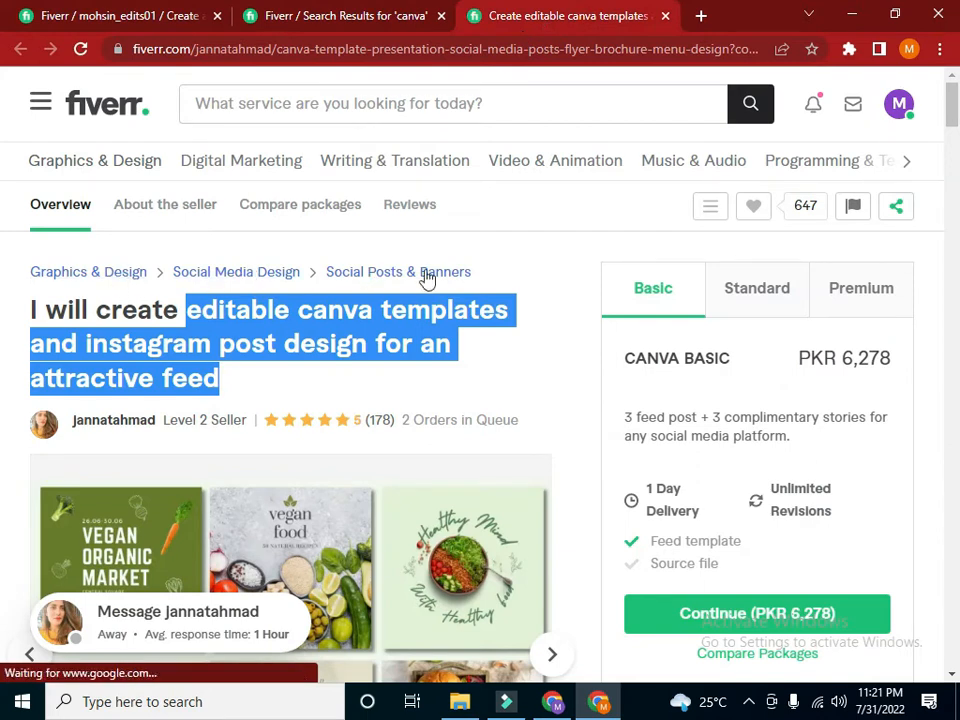
{"action": "left_click", "coordinate": [275, 12]}
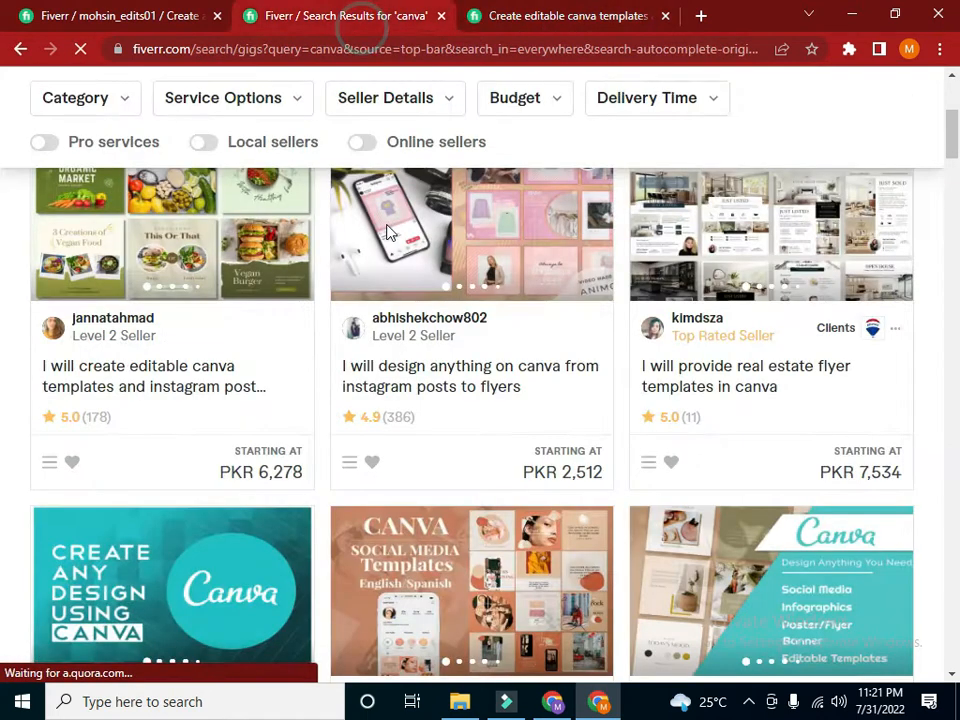
{"action": "left_click", "coordinate": [120, 15]}
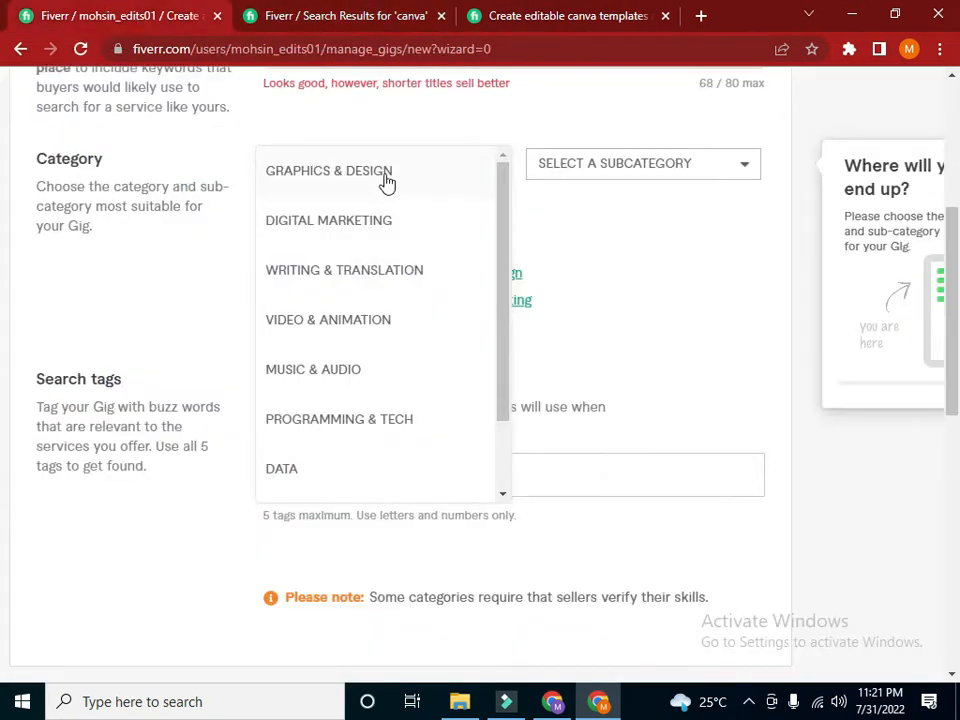
{"action": "left_click", "coordinate": [387, 183]}
{"action": "left_click", "coordinate": [646, 168]}
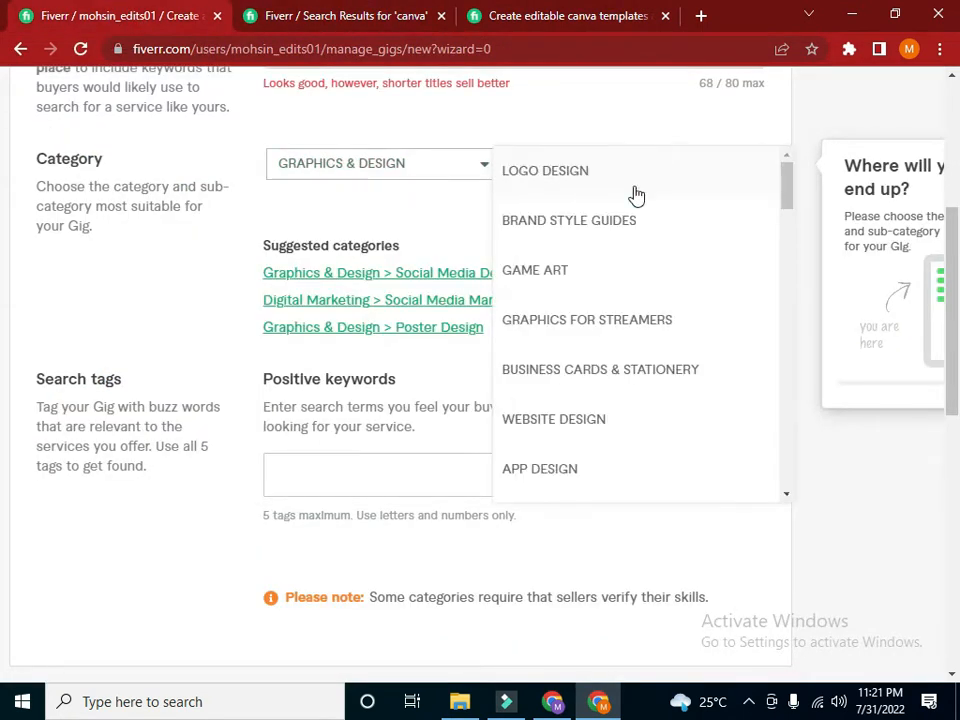
{"action": "left_click_drag", "start_coordinate": [785, 193], "coordinate": [801, 148]}
{"action": "left_click_drag", "start_coordinate": [800, 158], "coordinate": [796, 268]}
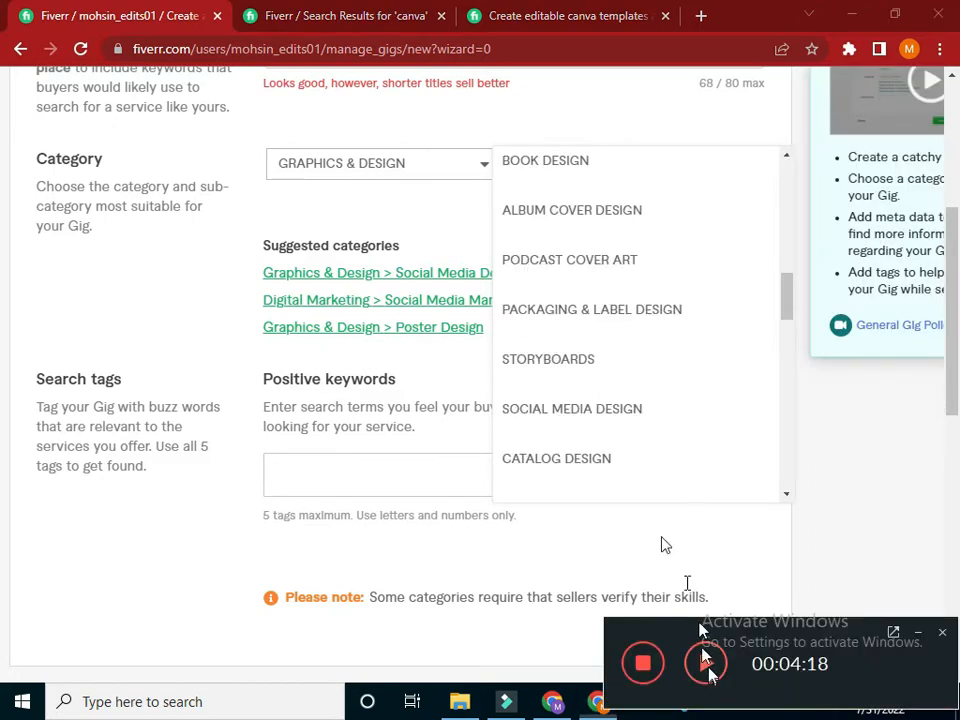
{"action": "left_click", "coordinate": [612, 423]}
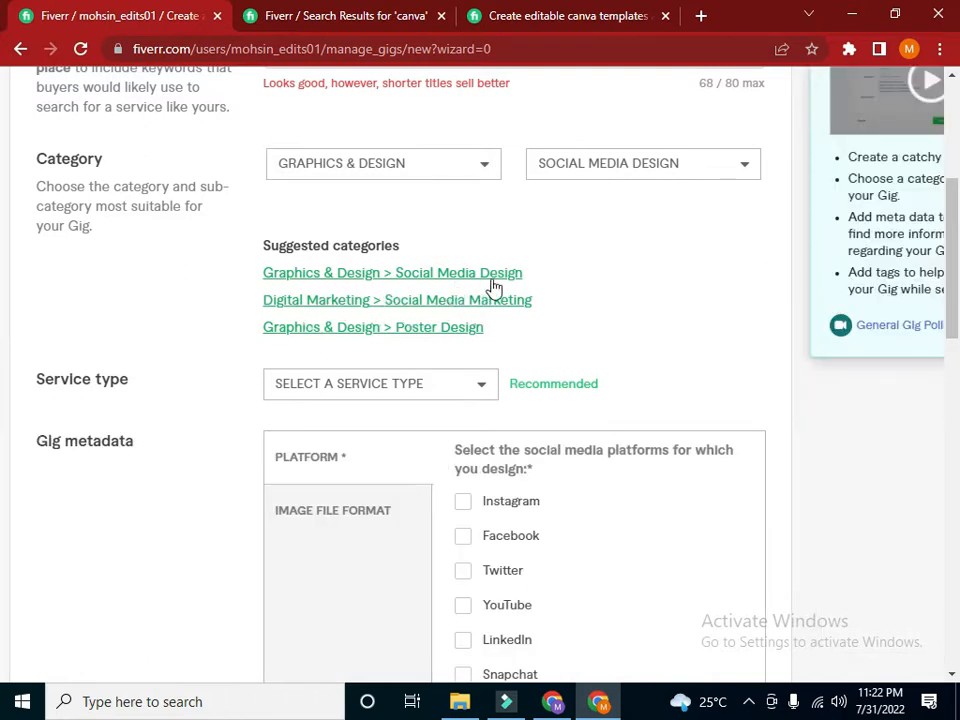
Recheck the reference gig's category path and apply the suggested category Graphics & Design > Poster Design to the new gig
{"action": "left_click", "coordinate": [551, 26]}
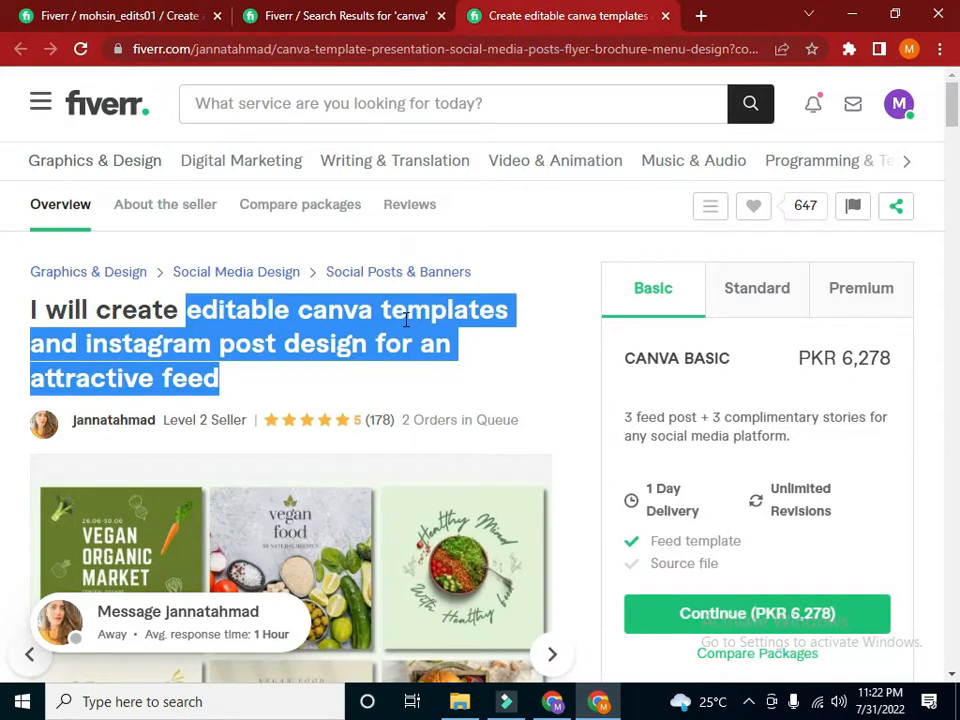
{"action": "left_click", "coordinate": [124, 24]}
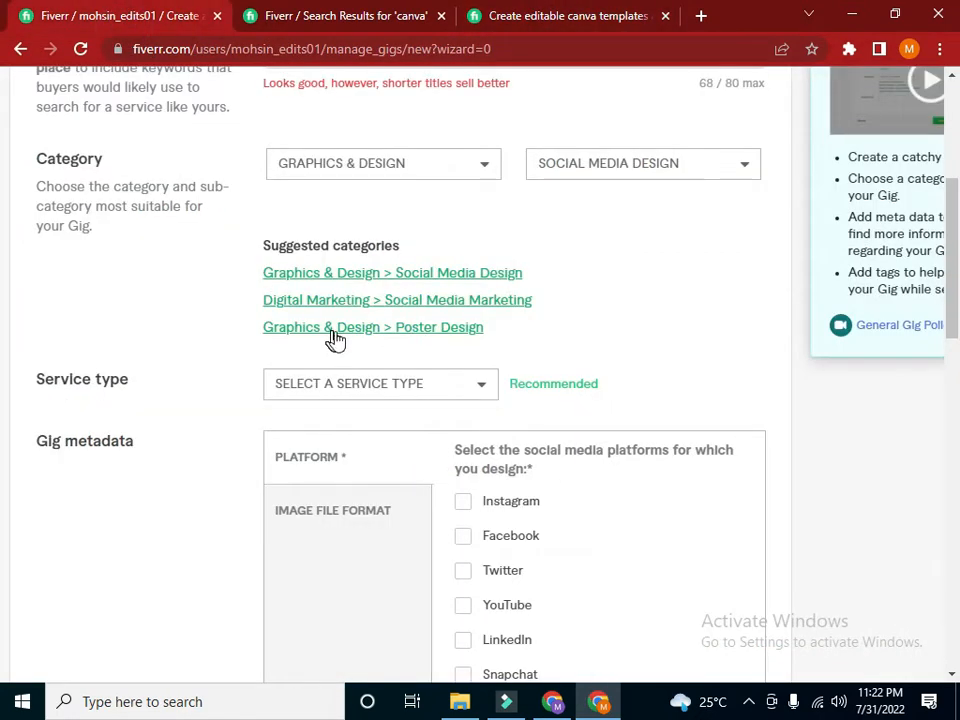
{"action": "left_click", "coordinate": [455, 330]}
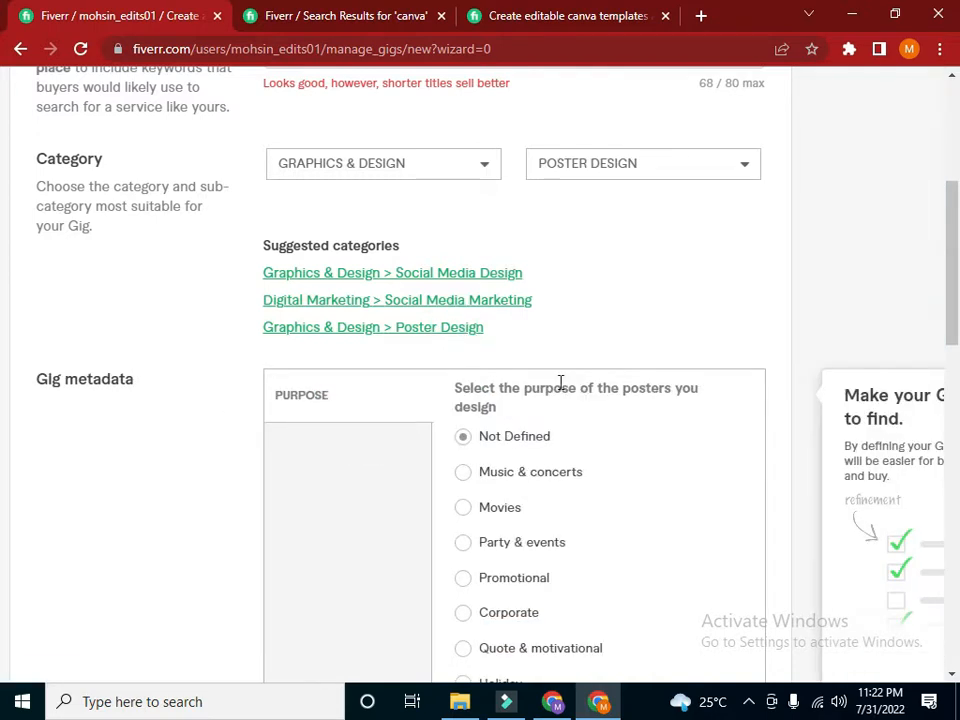
Set the purpose of the posters in the gig metadata to Promotional
{"action": "left_click_drag", "start_coordinate": [954, 222], "coordinate": [951, 272]}
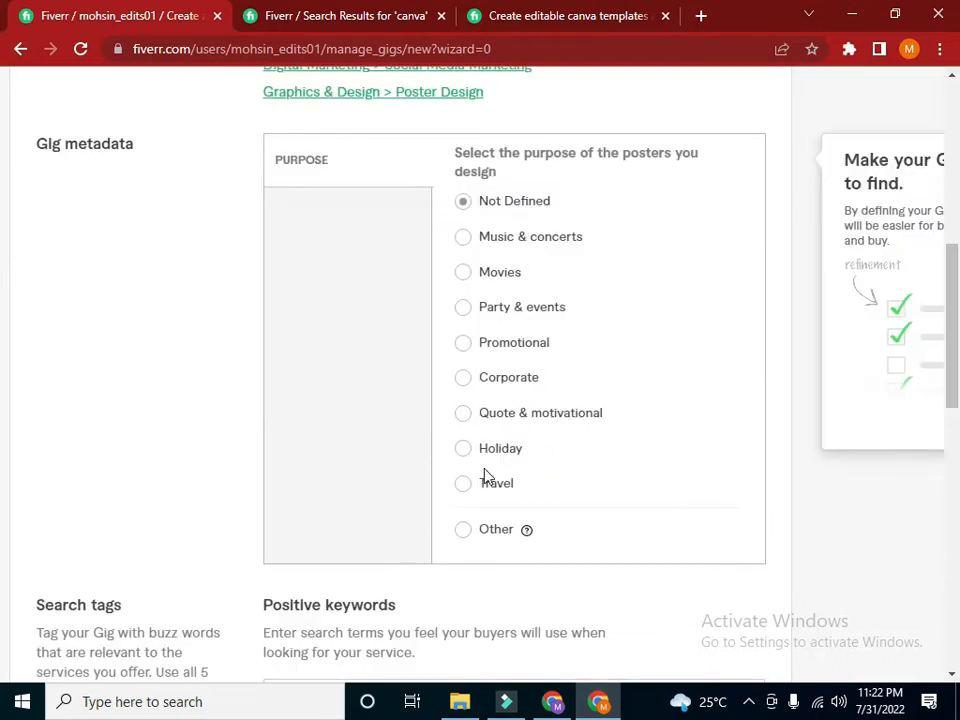
{"action": "left_click", "coordinate": [465, 346]}
{"action": "mouse_move", "coordinate": [953, 279]}
{"action": "left_mouse_down"}
{"action": "mouse_move", "coordinate": [949, 343]}
{"action": "mouse_move", "coordinate": [953, 266]}
{"action": "left_mouse_up"}
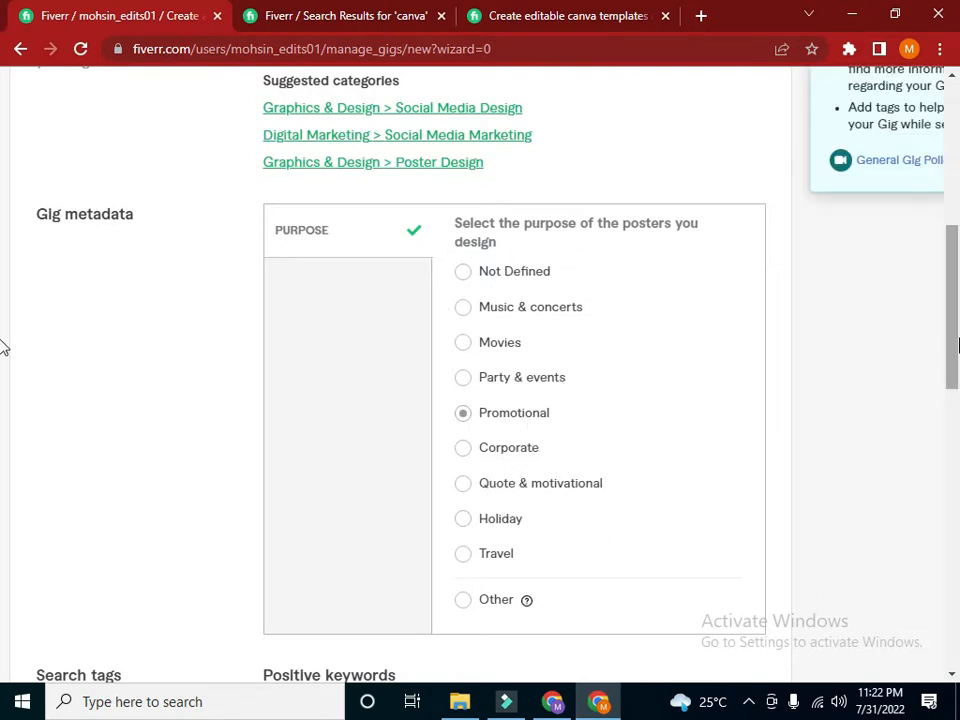
Add "canva" as the first positive keyword in the gig's search tags
{"action": "left_click", "coordinate": [955, 313]}
{"action": "left_click_drag", "start_coordinate": [955, 313], "coordinate": [930, 456]}
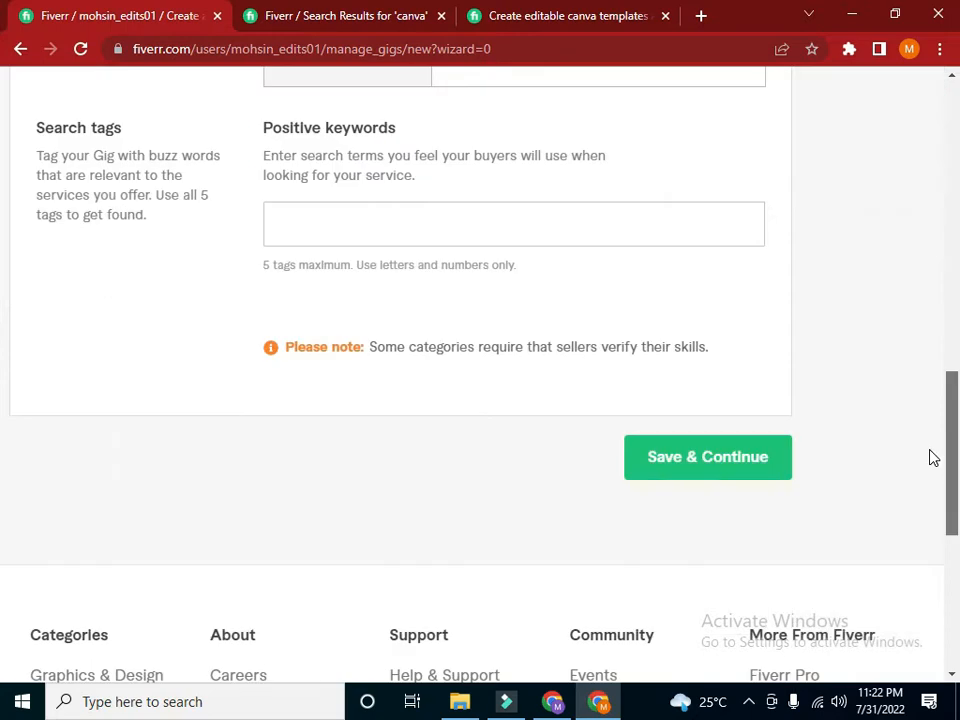
{"action": "left_click", "coordinate": [333, 230]}
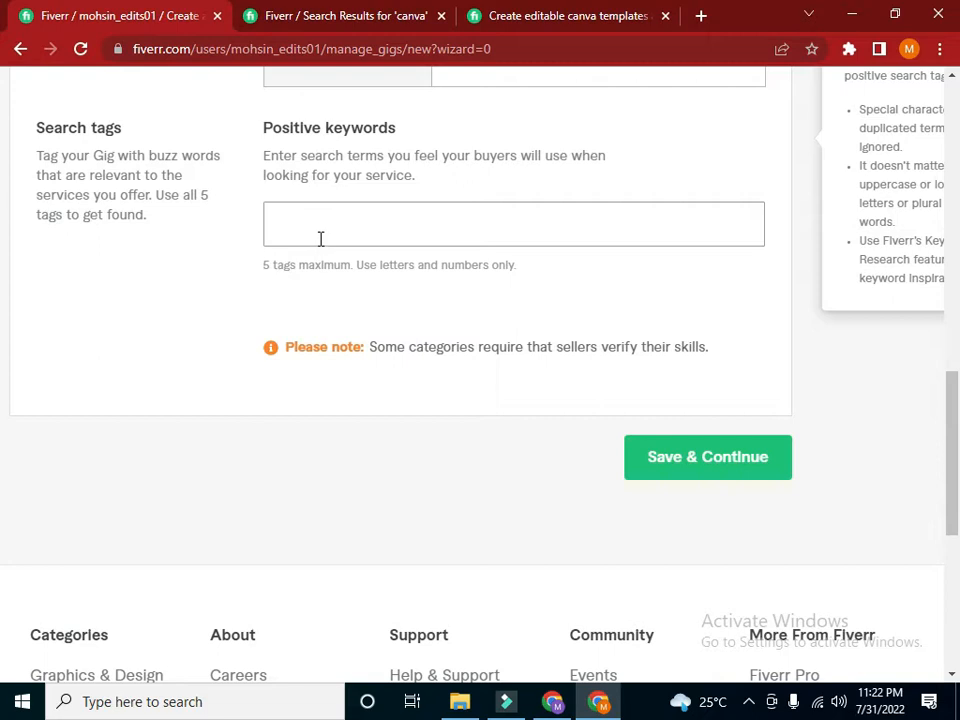
{"action": "type", "text": "ca"}
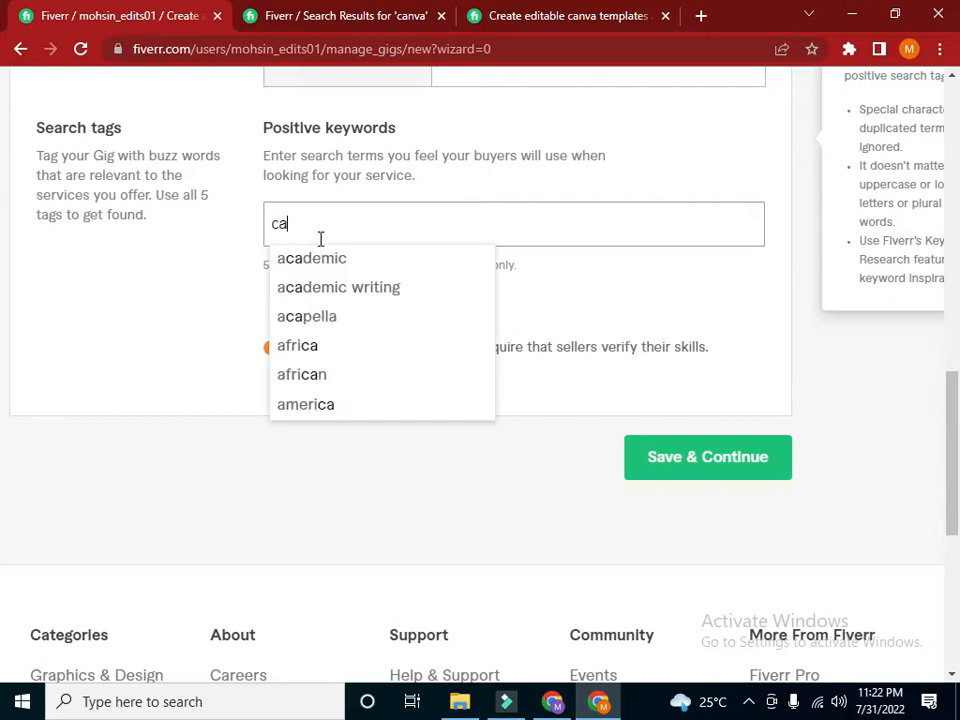
{"action": "type", "text": "nva"}
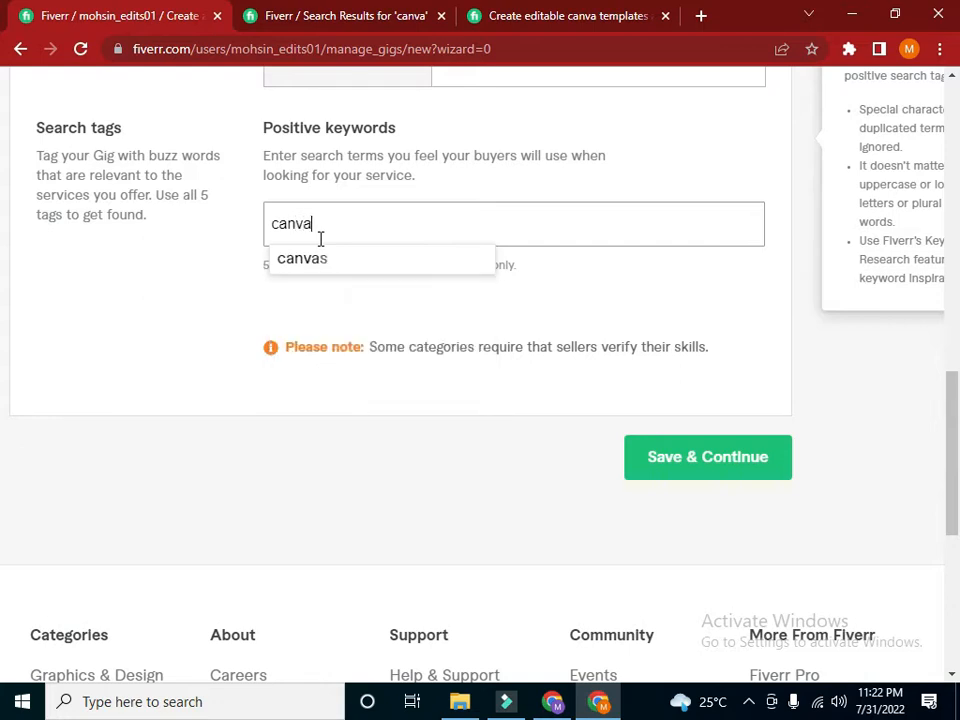
{"action": "key", "text": "Return"}
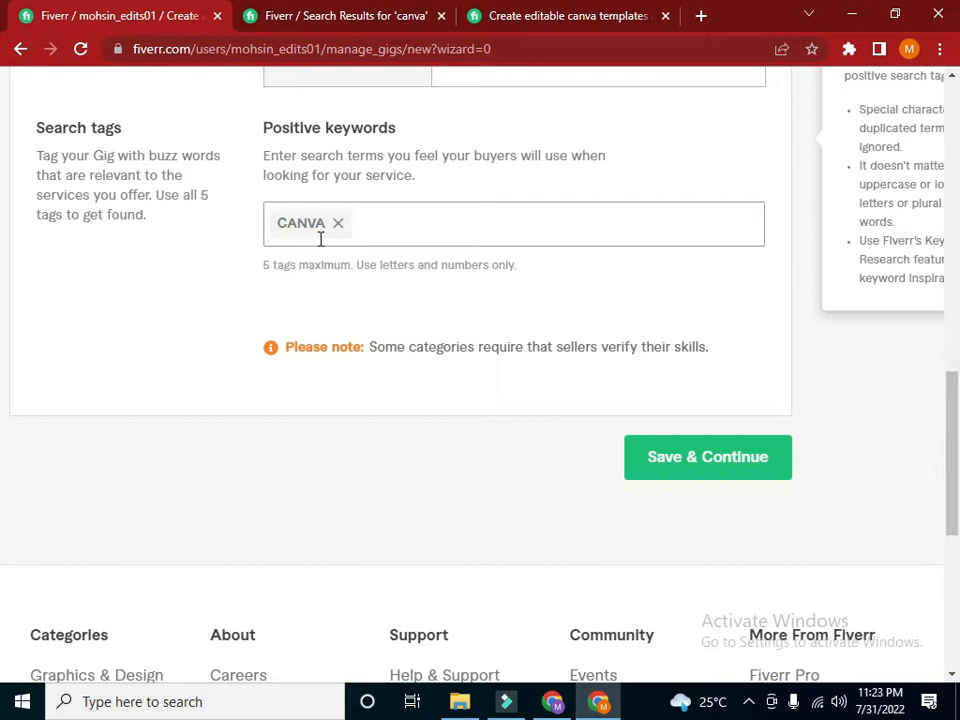
{"action": "type", "text": "canva"}
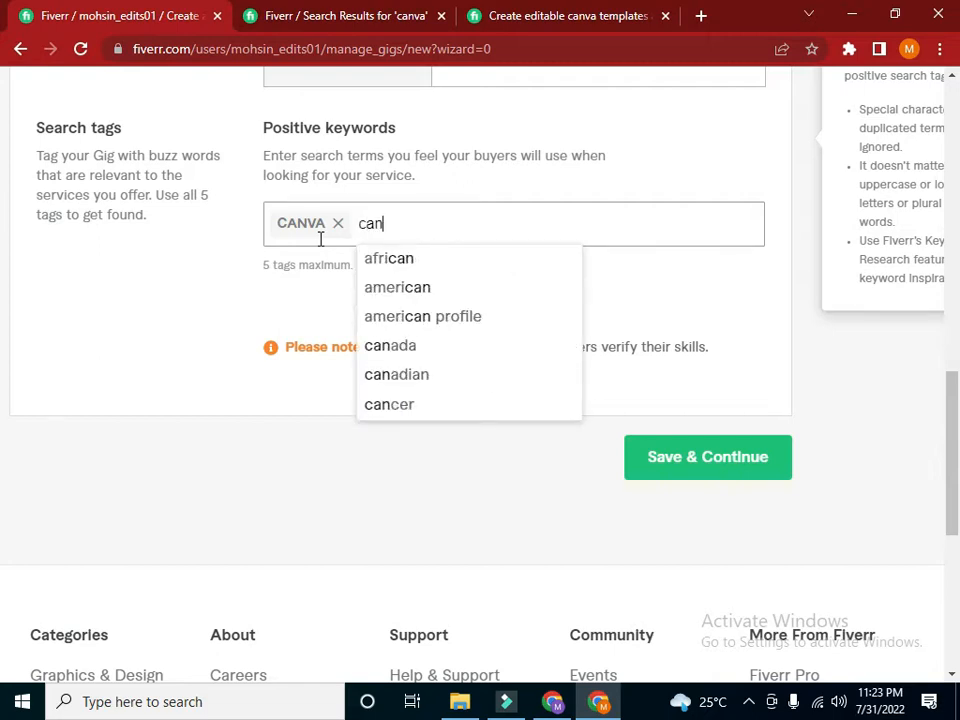
{"action": "key", "text": "BackSpace"}
{"action": "key", "text": "BackSpace"}
{"action": "key", "text": "BackSpace"}
{"action": "key", "text": "BackSpace"}
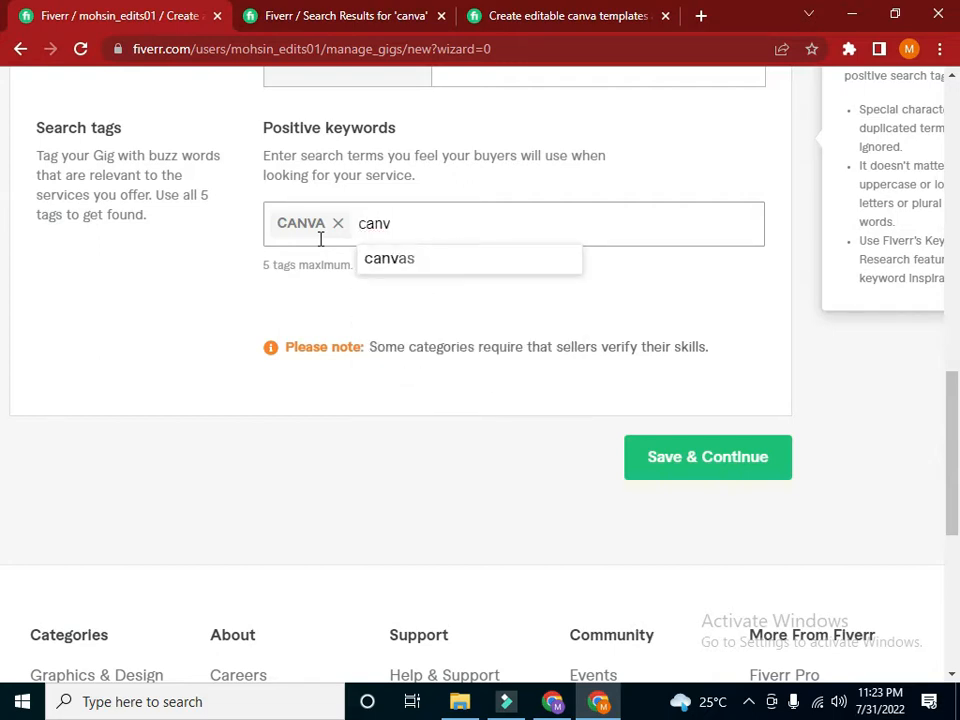
Add "social media posters" as a positive keyword in the gig's search tags
{"action": "type", "text": "s"}
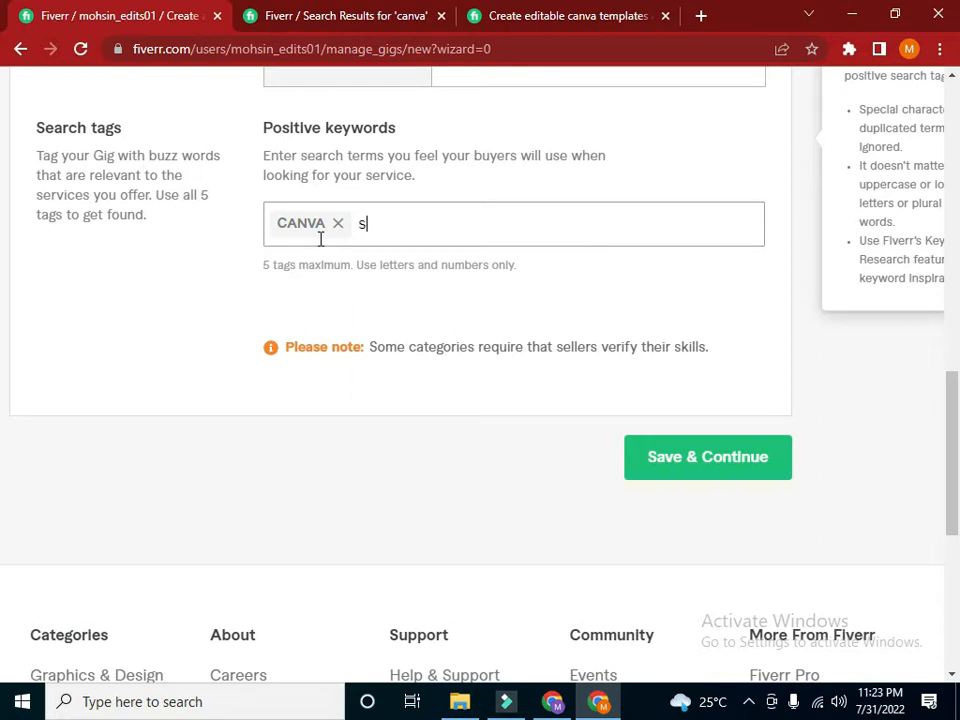
{"action": "type", "text": "ocial "}
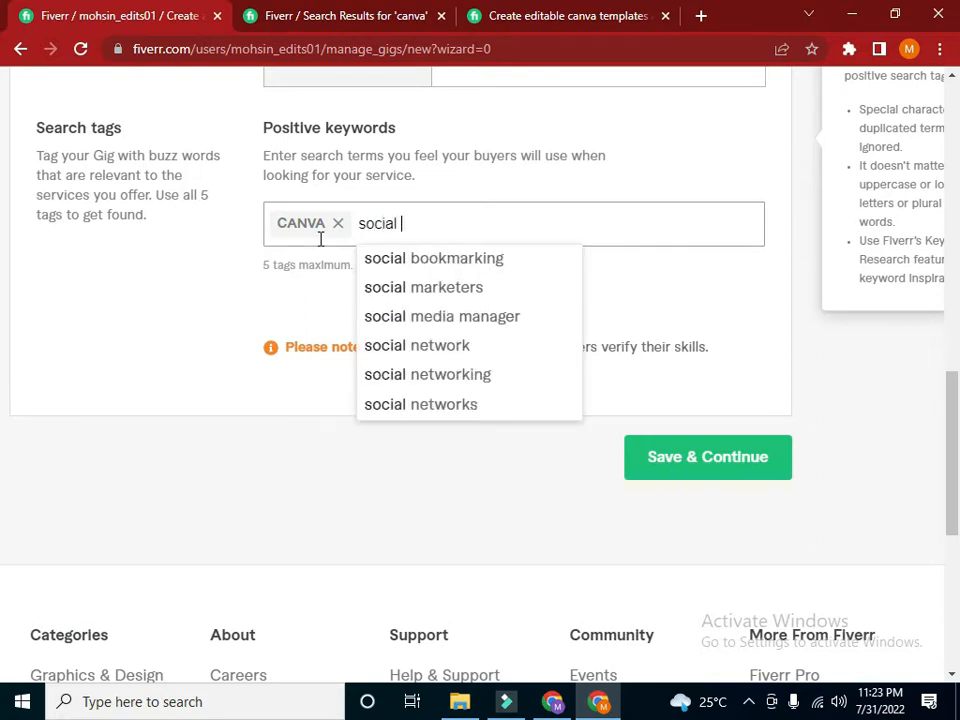
{"action": "type", "text": "media"}
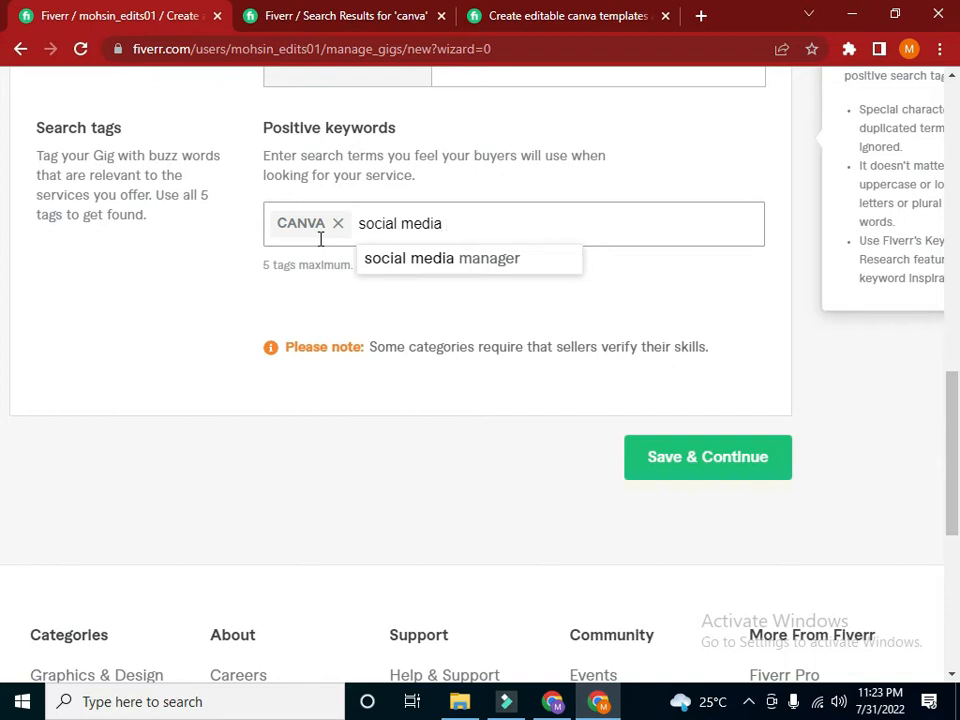
{"action": "type", "text": " d"}
{"action": "key", "text": "BackSpace"}
{"action": "type", "text": "p"}
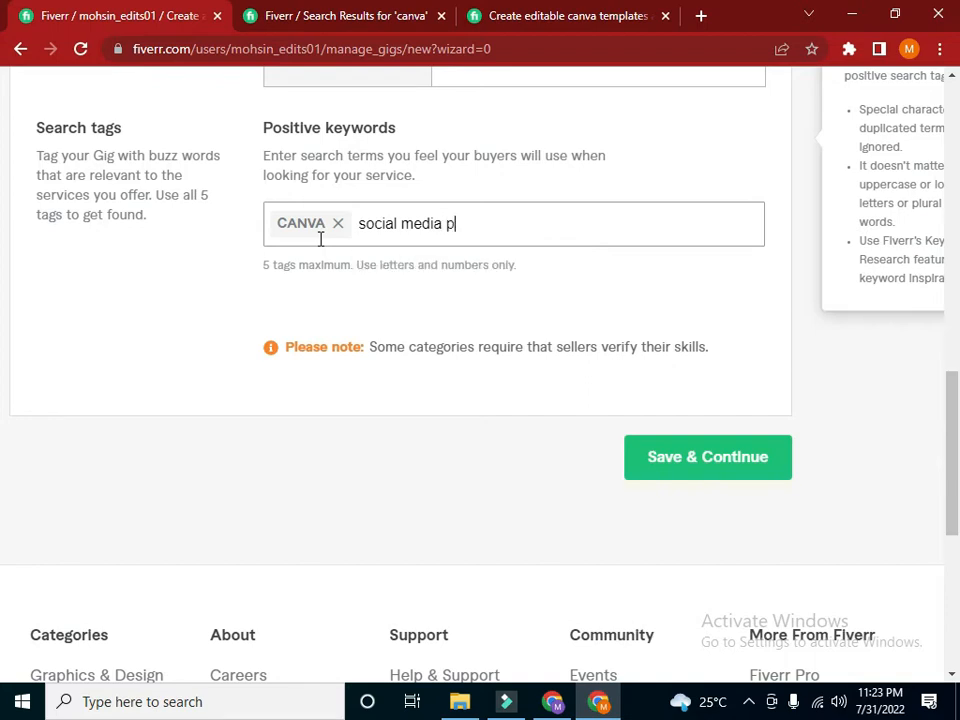
{"action": "type", "text": "osters"}
{"action": "key", "text": "Return"}
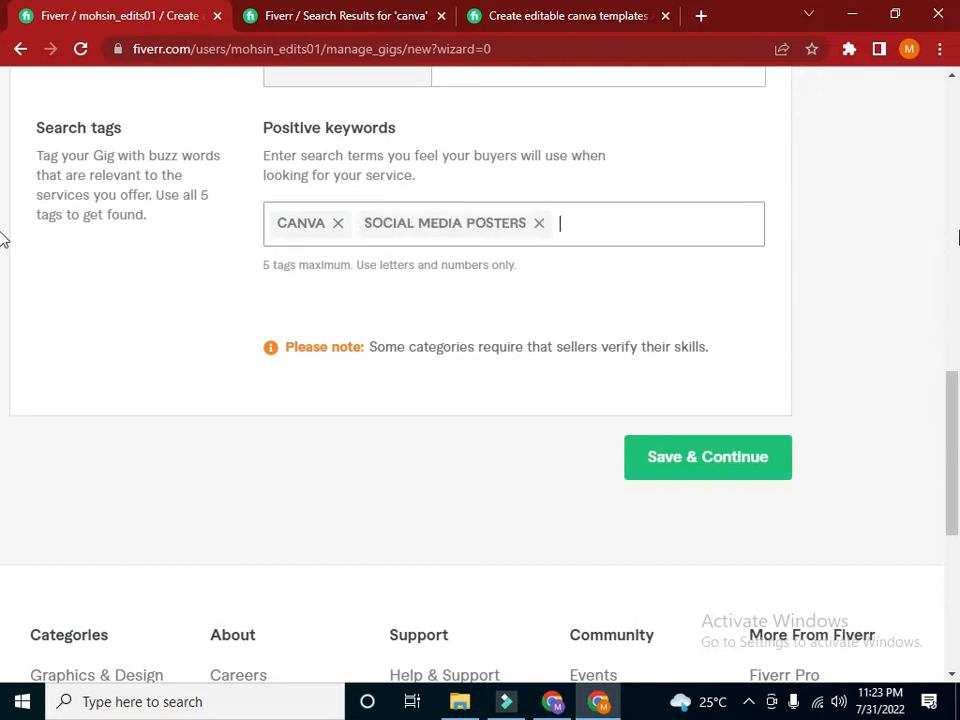
Add "poster desing" as the third positive keyword in the gig's search tags
{"action": "mouse_move", "coordinate": [955, 418]}
{"action": "left_mouse_down"}
{"action": "mouse_move", "coordinate": [955, 185]}
{"action": "mouse_move", "coordinate": [955, 483]}
{"action": "mouse_move", "coordinate": [955, 418]}
{"action": "left_mouse_up"}
{"action": "type", "text": "pos"}
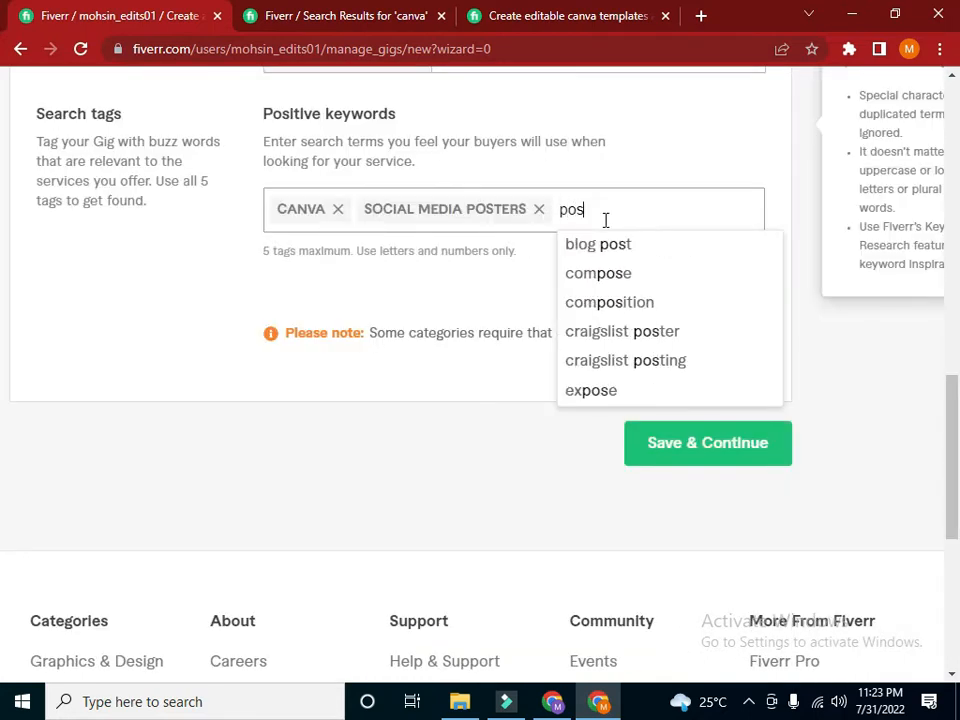
{"action": "type", "text": "ter "}
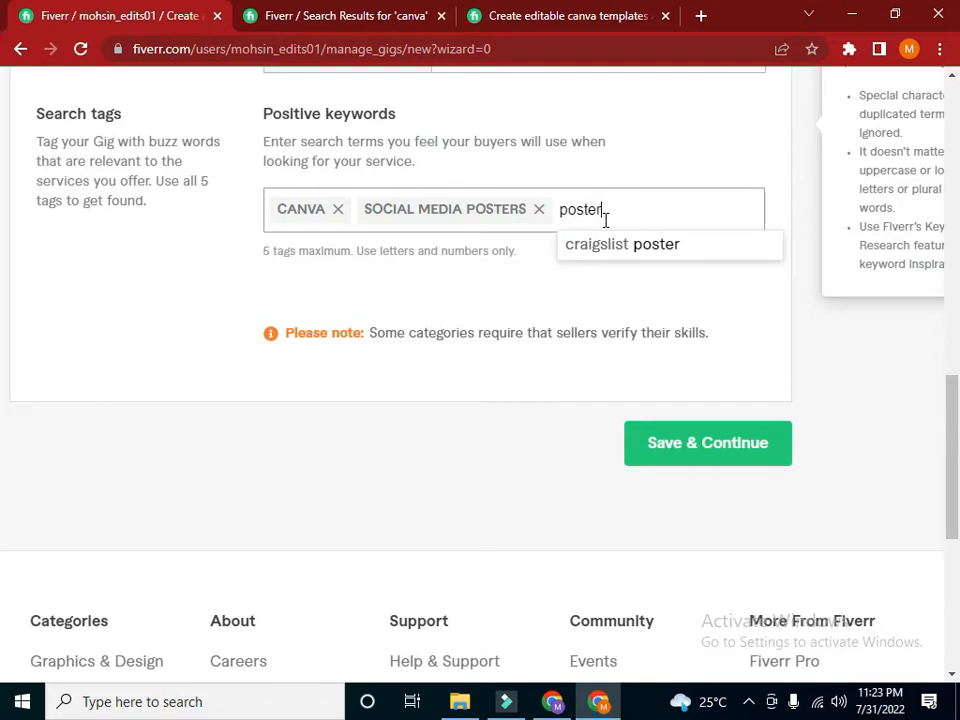
{"action": "type", "text": "desing"}
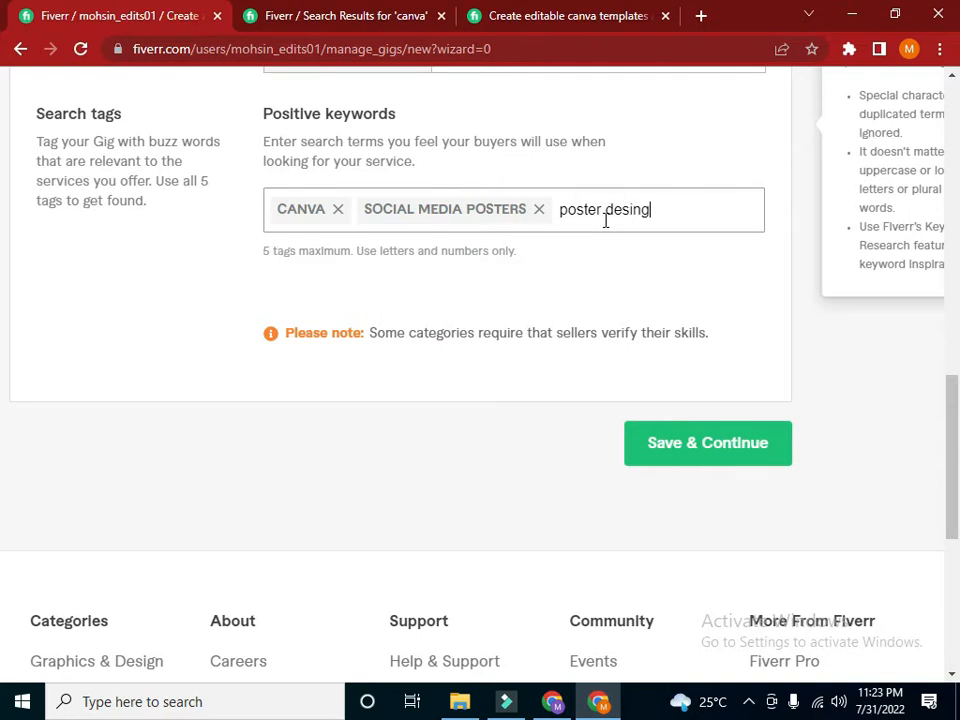
{"action": "key", "text": "Return"}
Add "instagram post desing" as the fourth positive keyword in the gig's search tags
{"action": "type", "text": "instag"}
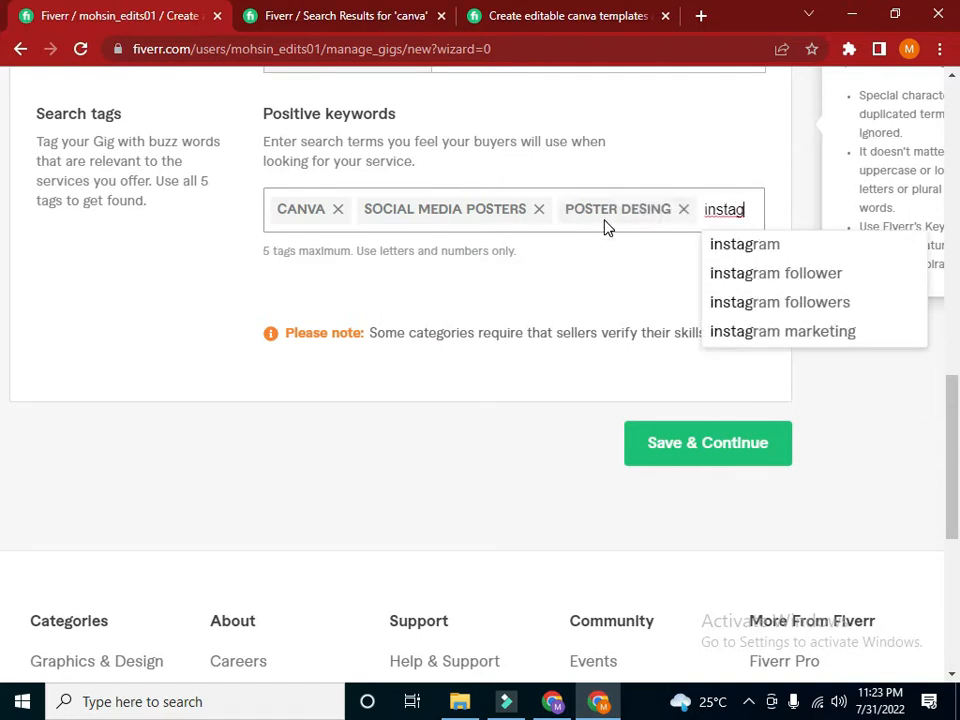
{"action": "type", "text": "rame"}
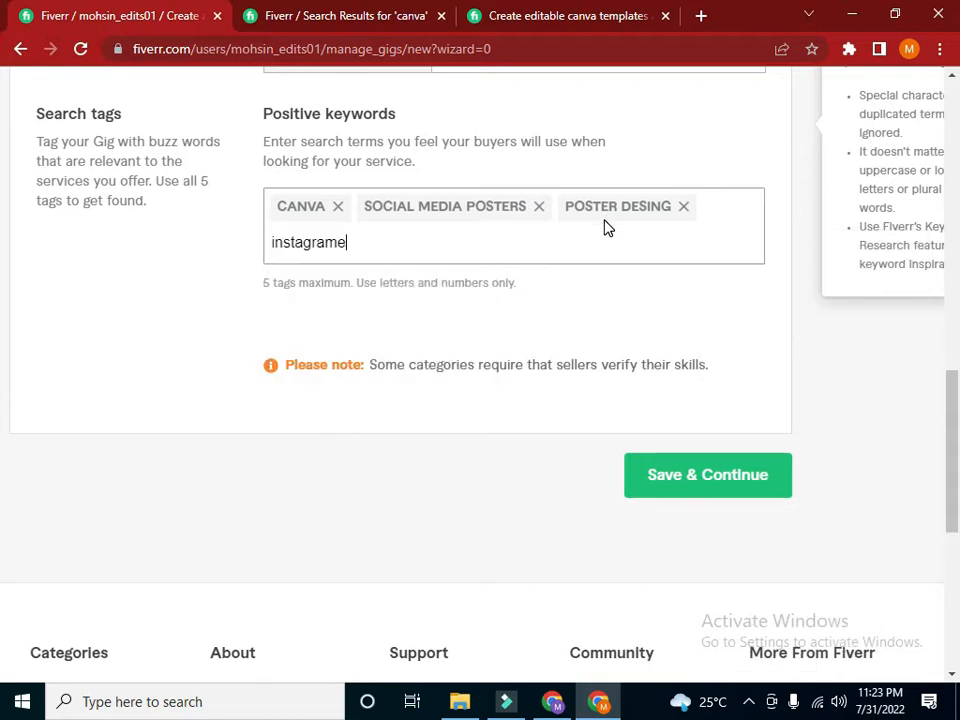
{"action": "key", "text": "BackSpace"}
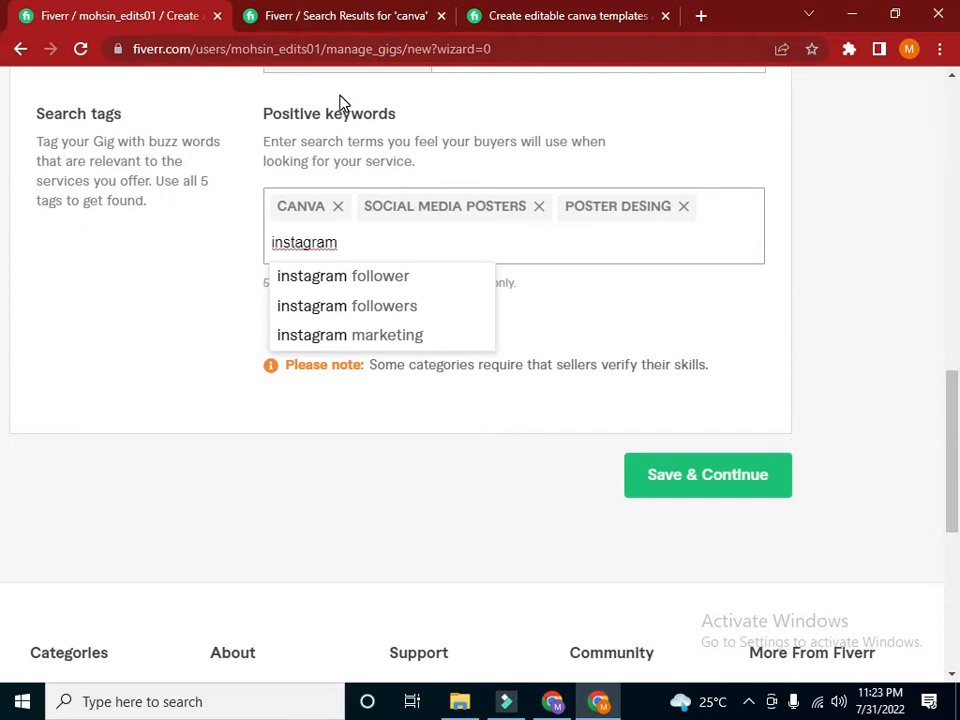
{"action": "type", "text": "post desing"}
{"action": "key", "text": "Return"}
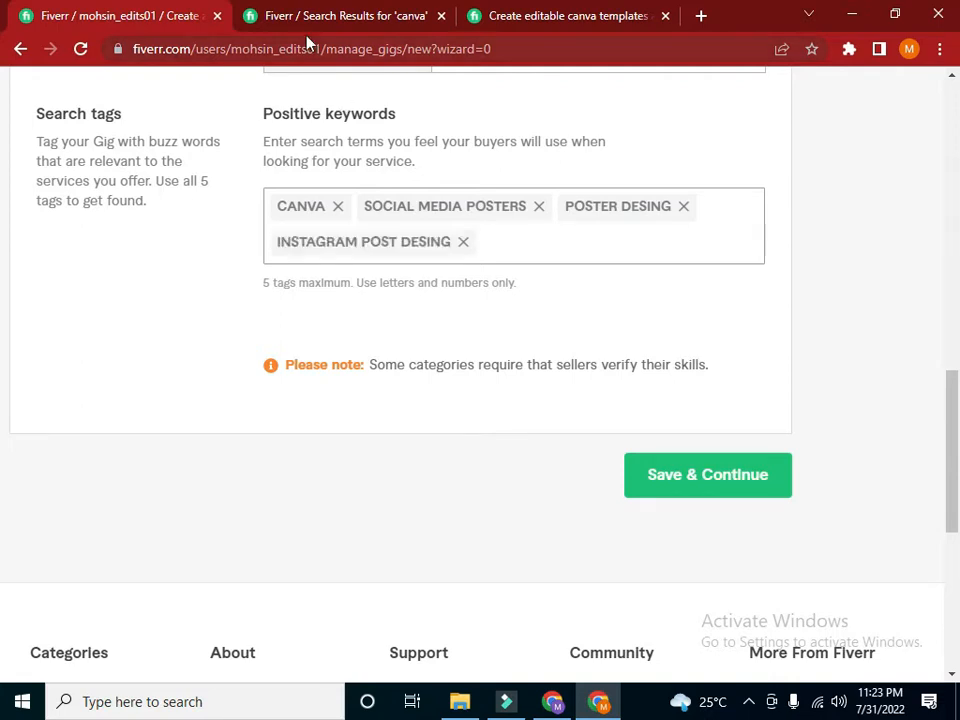
Search the Fiverr marketplace for "instagram posts" to research further keywords
{"action": "left_click", "coordinate": [520, 12]}
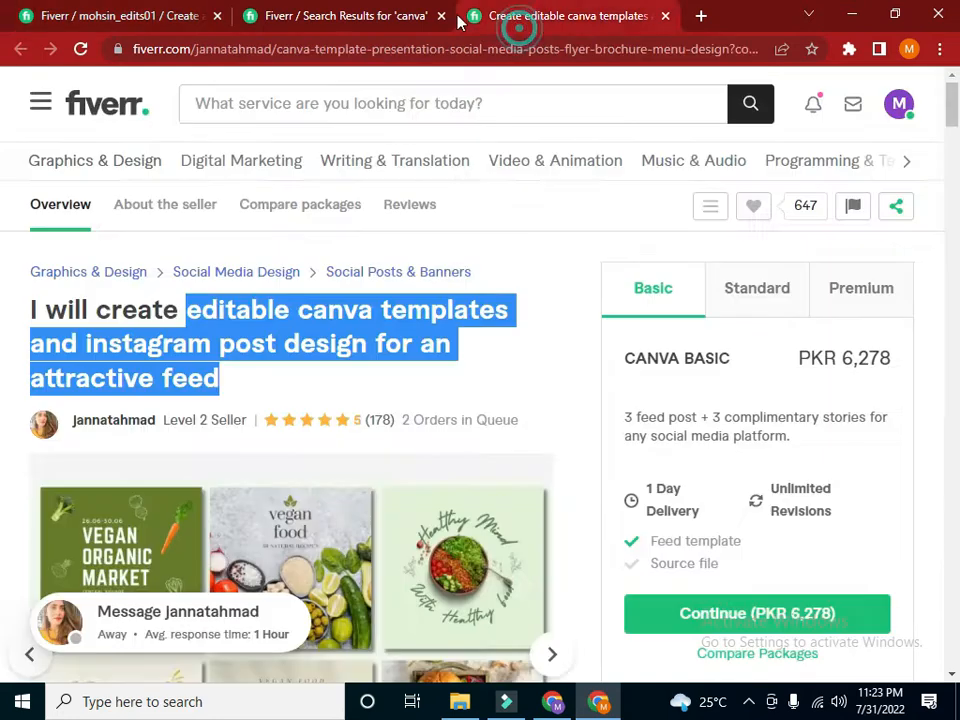
{"action": "left_click", "coordinate": [343, 16]}
{"action": "left_click_drag", "start_coordinate": [951, 146], "coordinate": [956, 54]}
{"action": "left_click", "coordinate": [400, 87]}
{"action": "key", "text": "BackSpace"}
{"action": "key", "text": "BackSpace"}
{"action": "key", "text": "BackSpace"}
{"action": "key", "text": "BackSpace"}
{"action": "key", "text": "BackSpace"}
{"action": "type", "text": "o"}
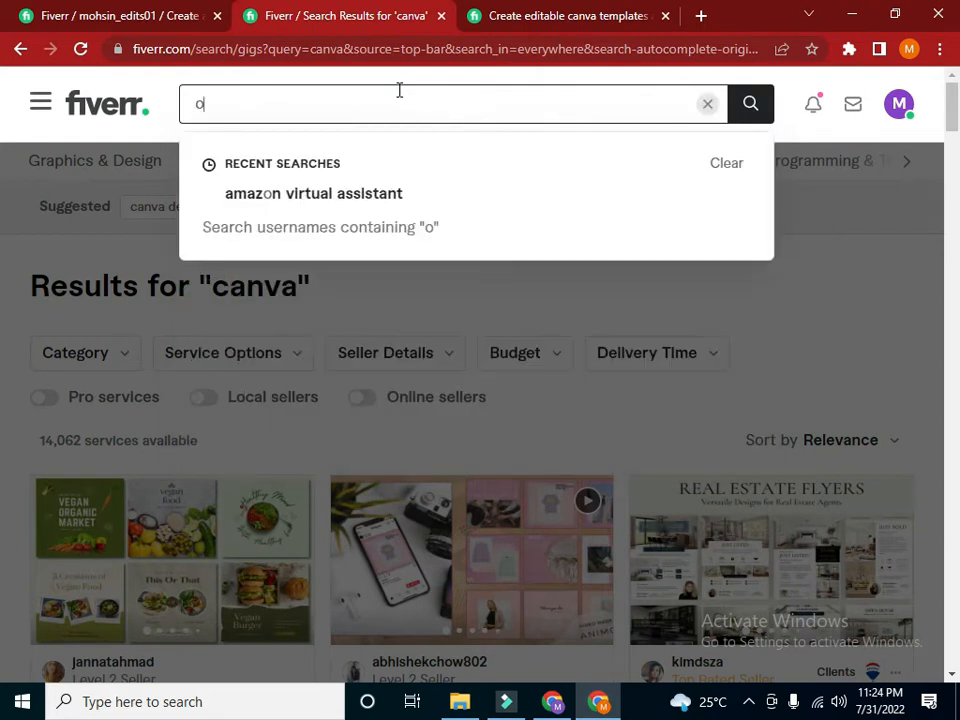
{"action": "key", "text": "BackSpace"}
{"action": "type", "text": "inst"}
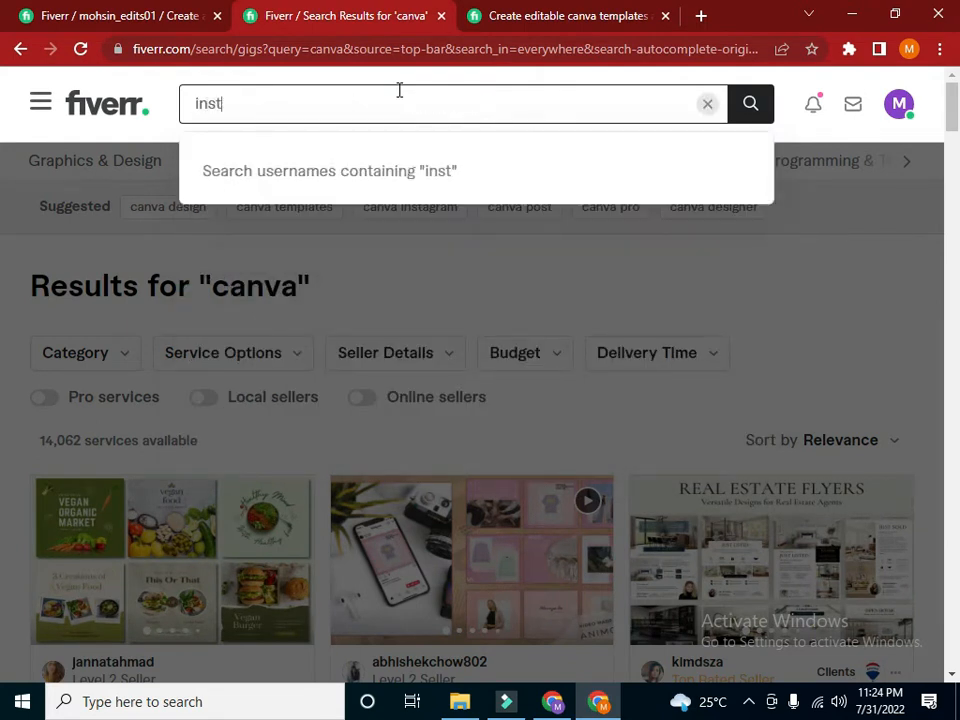
{"action": "type", "text": "agramm"}
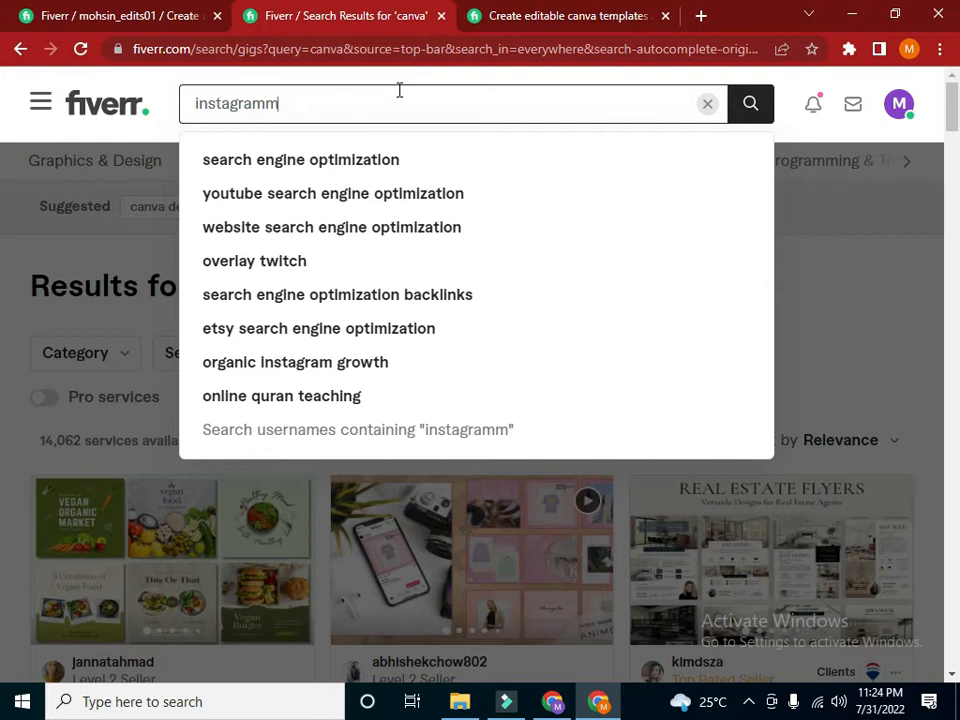
{"action": "key", "text": "BackSpace"}
{"action": "type", "text": "o"}
{"action": "key", "text": "BackSpace"}
{"action": "type", "text": "posts"}
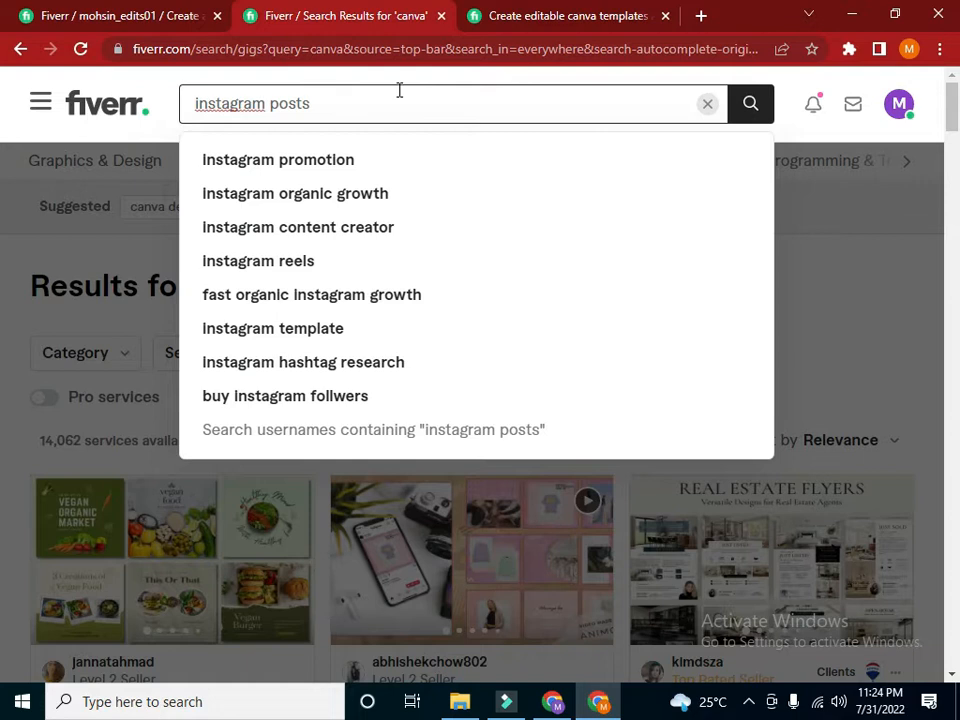
{"action": "key", "text": "Return"}
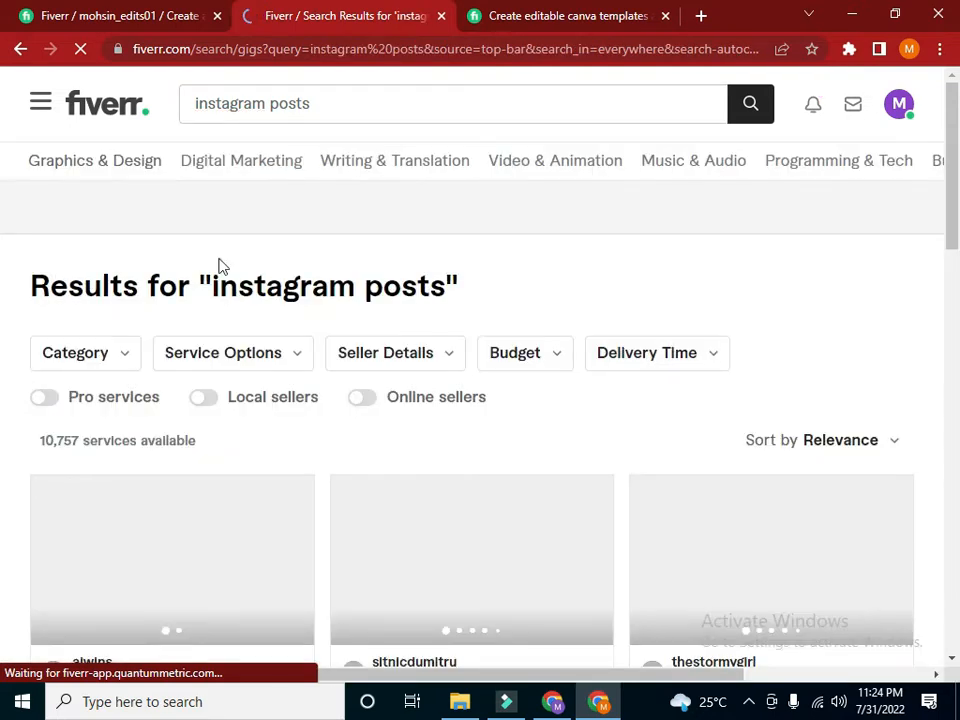
Replace the marketplace search with "canva desing" and run the suggested search "canva post design"
{"action": "left_click_drag", "start_coordinate": [336, 105], "coordinate": [288, 104]}
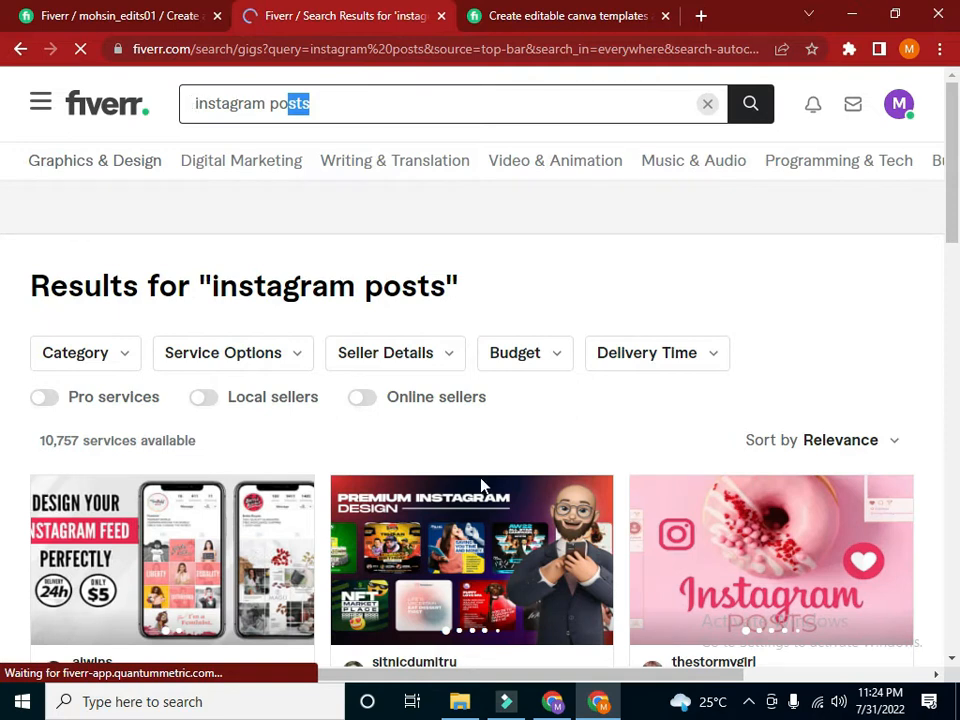
{"action": "key", "text": "ctrl+a"}
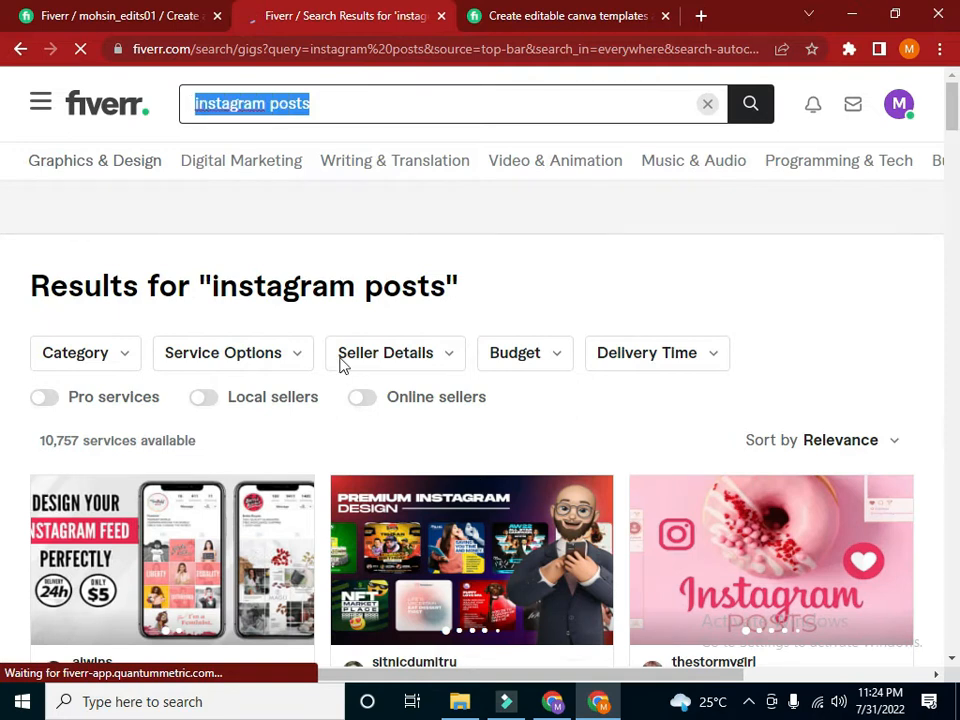
{"action": "key", "text": "BackSpace"}
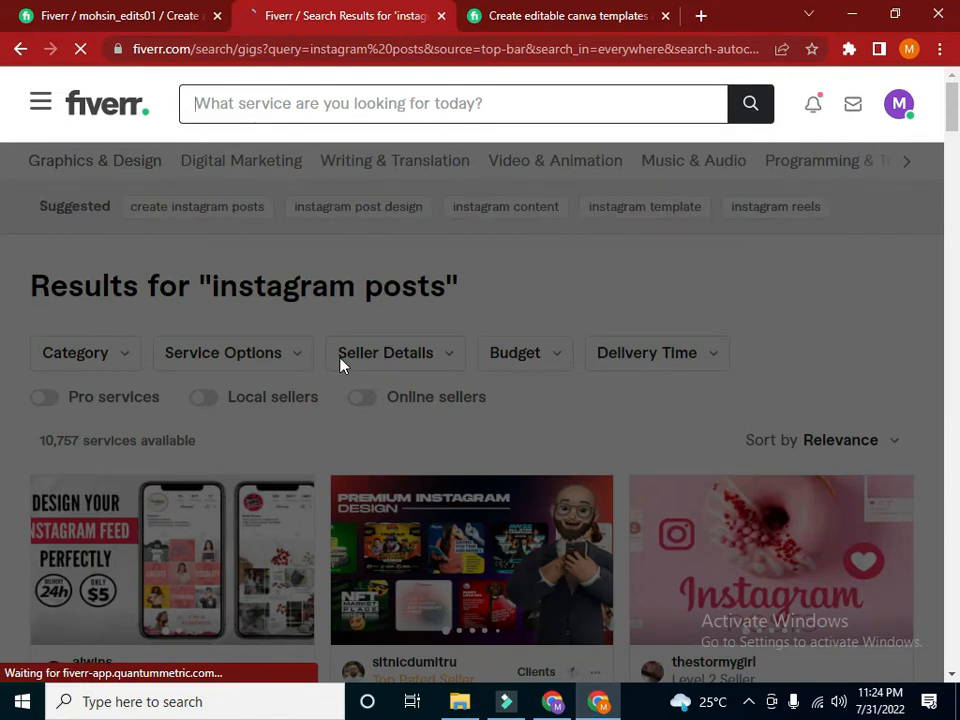
{"action": "type", "text": "canva"}
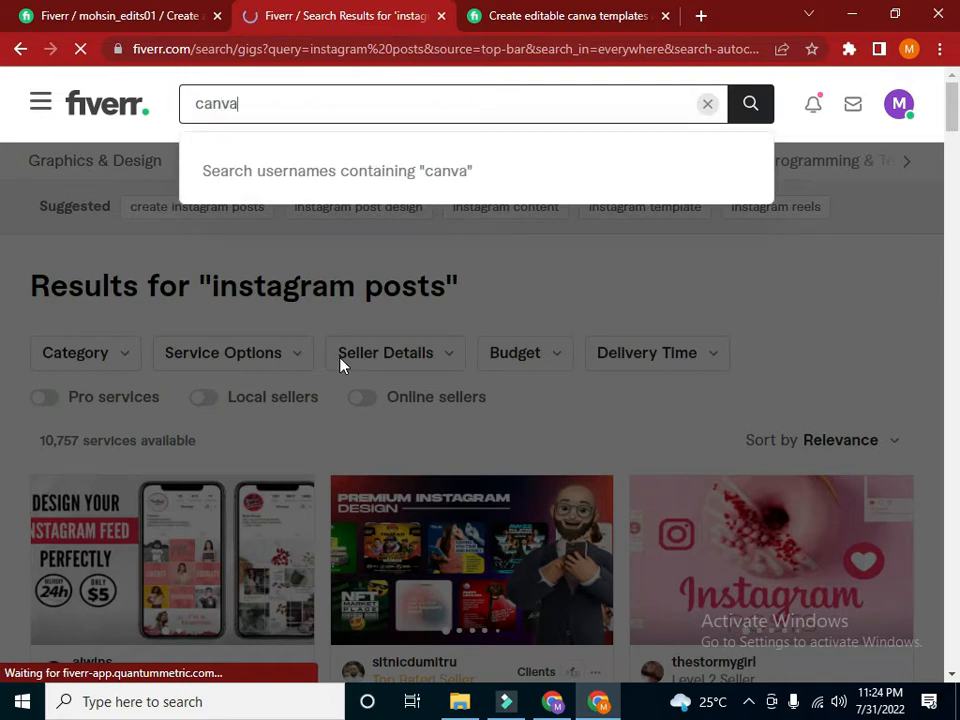
{"action": "type", "text": " d"}
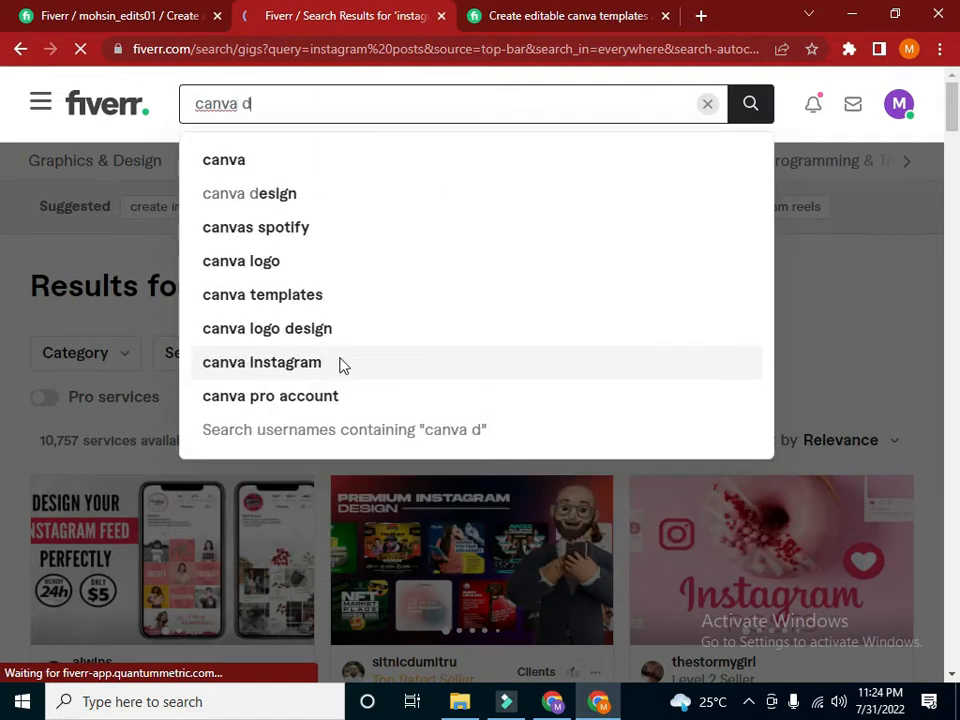
{"action": "type", "text": "esing"}
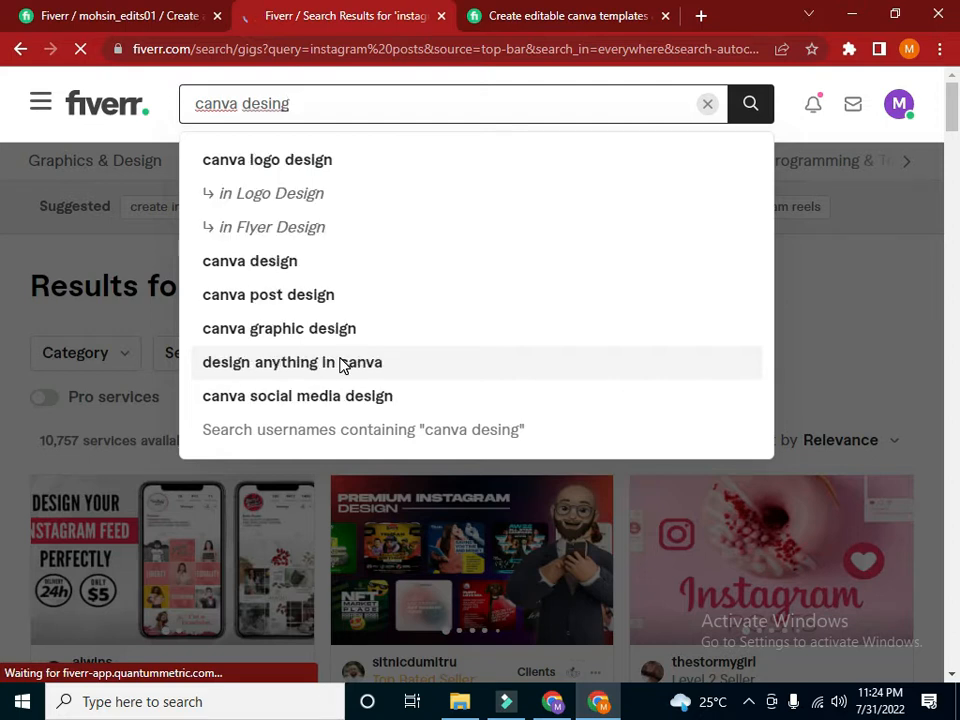
{"action": "left_click", "coordinate": [368, 305]}
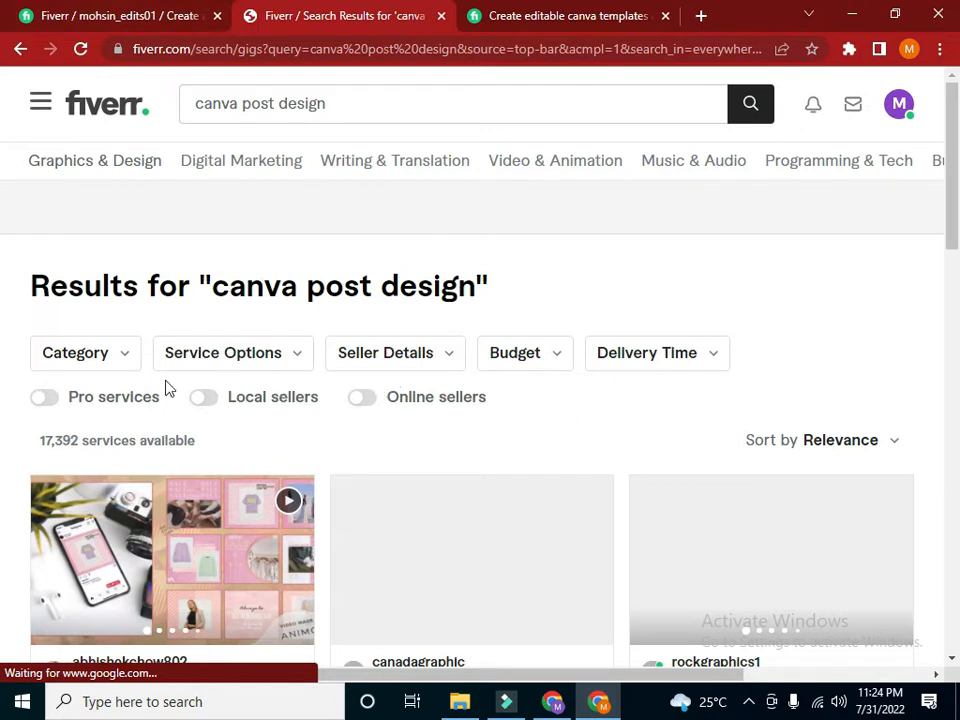
Return to the new gig and add "canva post desing" as the fifth positive keyword
{"action": "left_click", "coordinate": [111, 17]}
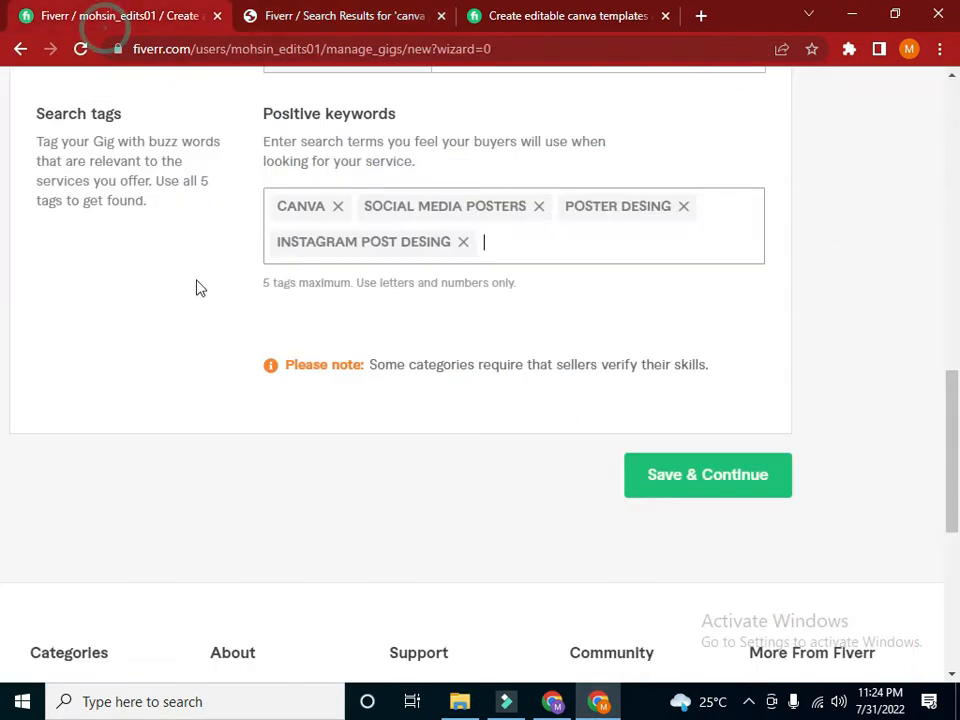
{"action": "left_click", "coordinate": [548, 247]}
{"action": "type", "text": "canva "}
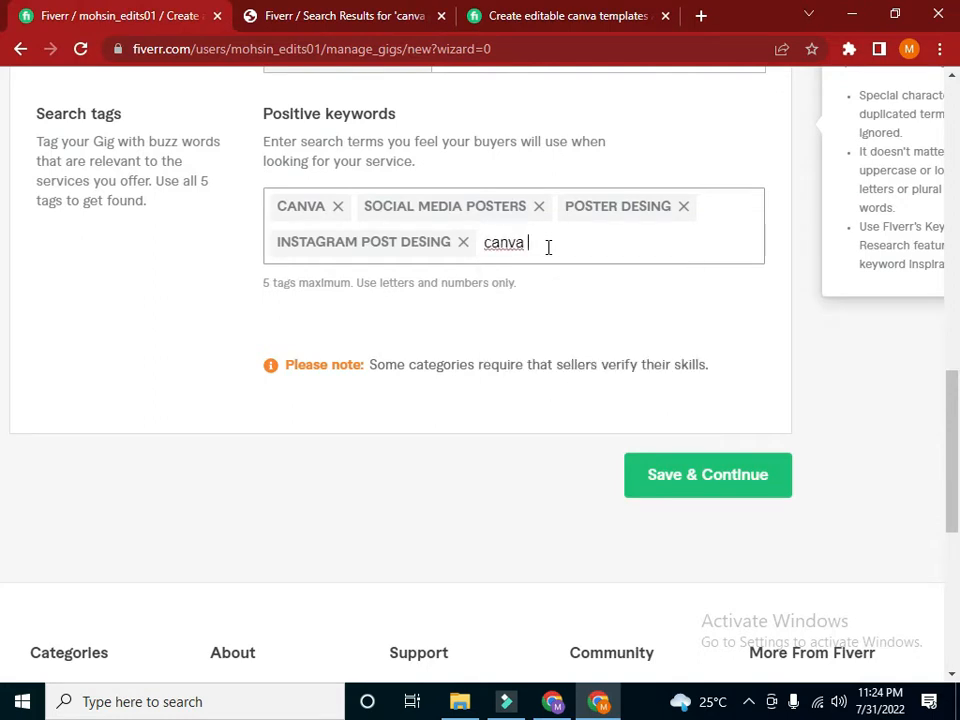
{"action": "type", "text": "post desing"}
{"action": "key", "text": "Return"}
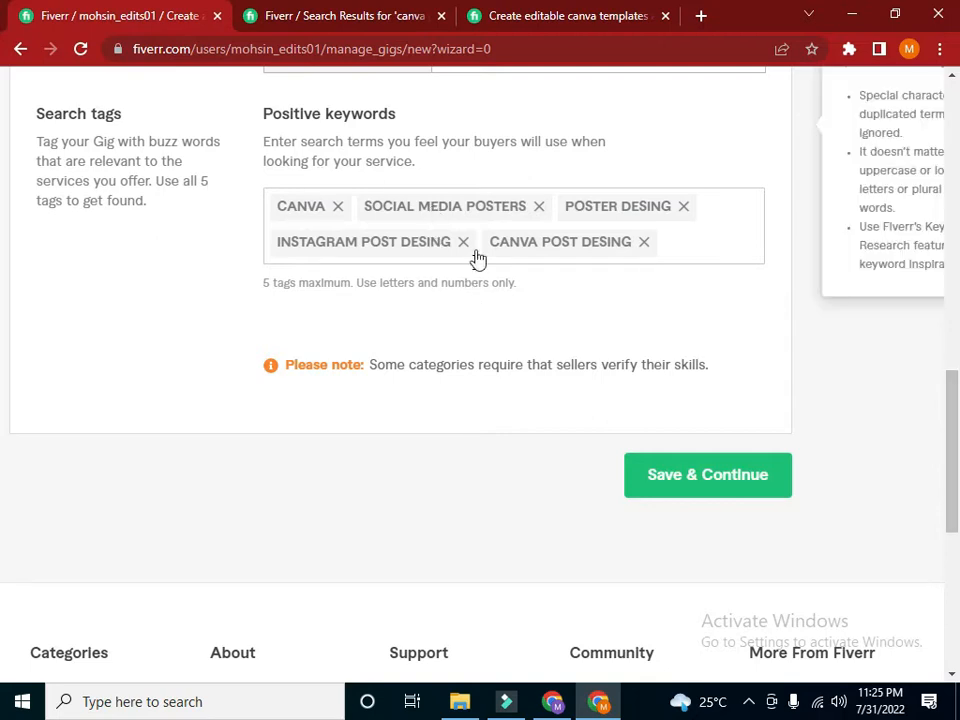
Try to save the gig overview, and remove the "canva" and "instagram post desing" keywords from the search tags
{"action": "left_click", "coordinate": [692, 489]}
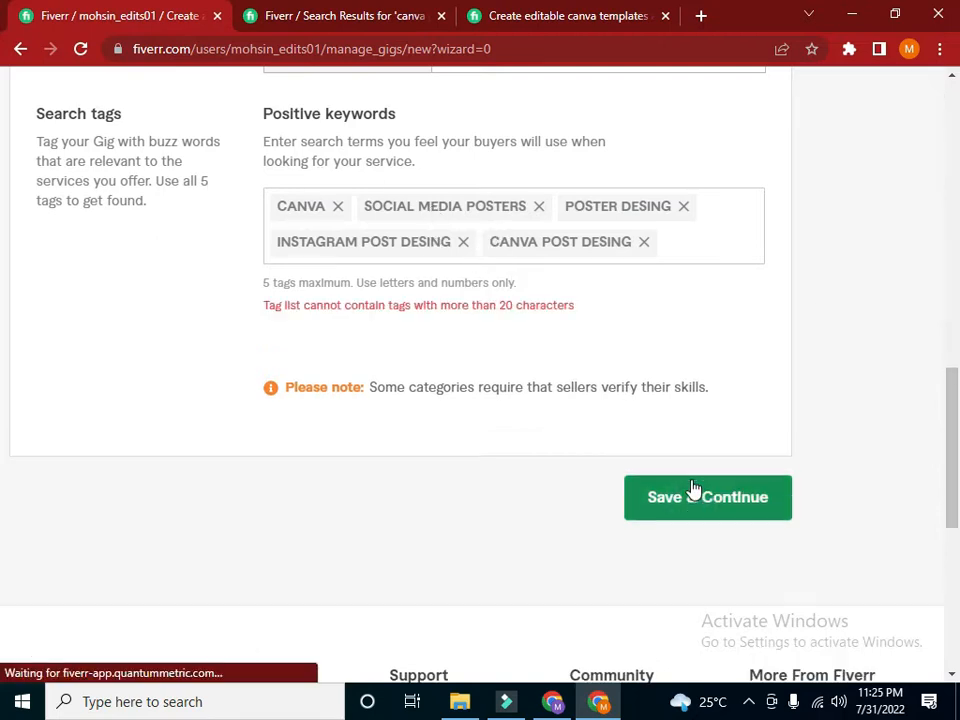
{"action": "scroll", "coordinate": [475, 250], "scroll_direction": "up", "scroll_amount": 1}
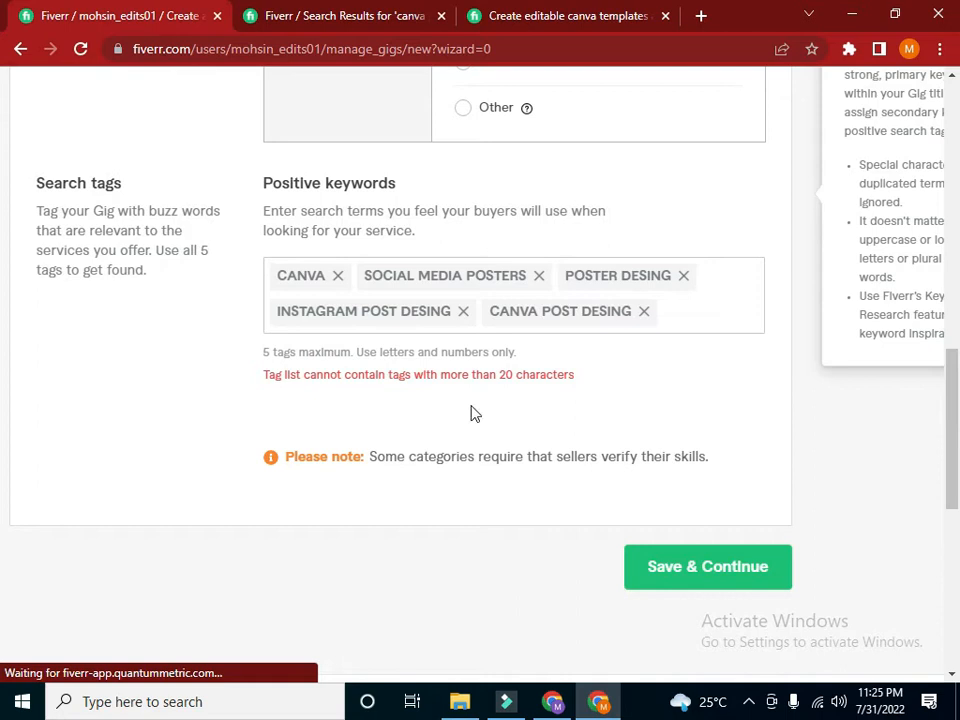
{"action": "left_click", "coordinate": [337, 277]}
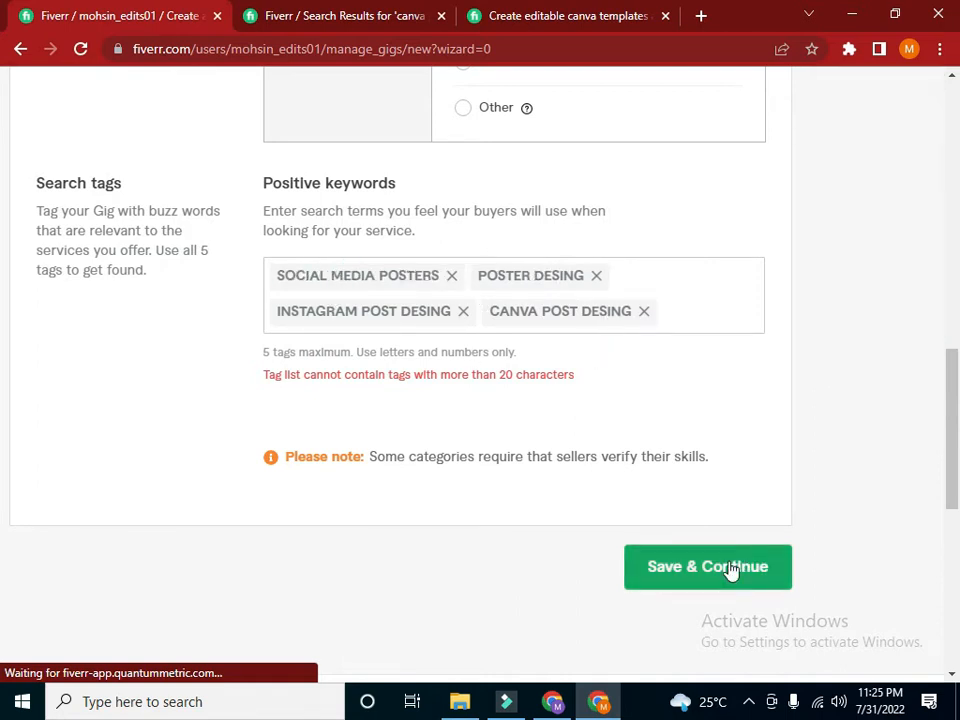
{"action": "left_click", "coordinate": [464, 314]}
Add "canva desings" as a positive keyword after "canva post desing" in the search tags
{"action": "left_click", "coordinate": [476, 310]}
{"action": "type", "text": "canva"}
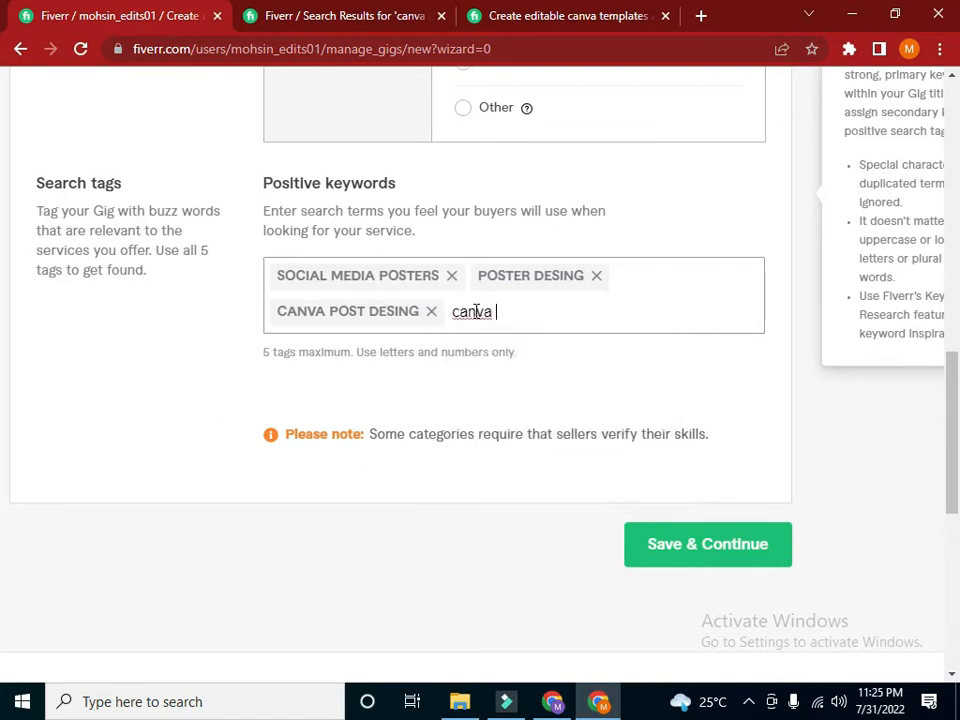
{"action": "type", "text": " desings"}
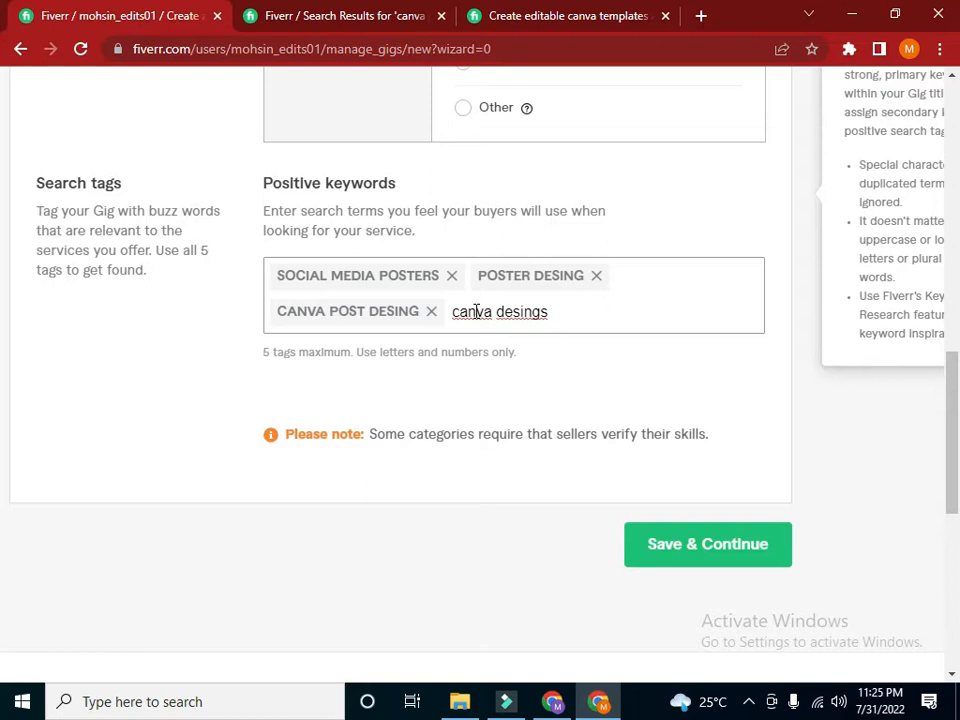
{"action": "key", "text": "Return"}
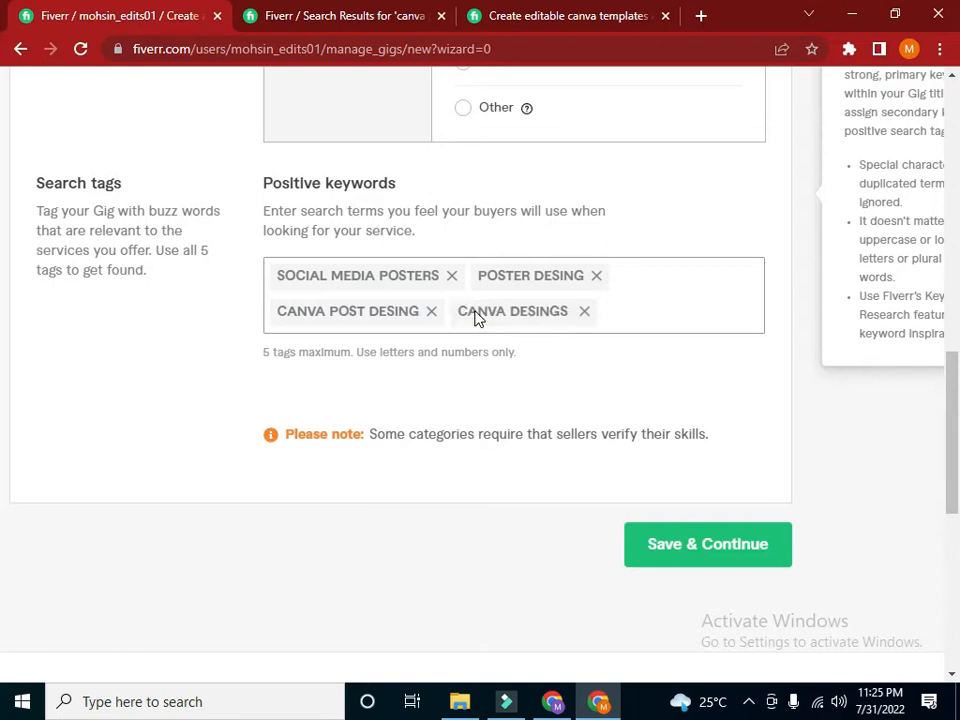
Add "instagram posts" as the fifth positive keyword and save the gig overview to continue to pricing
{"action": "type", "text": "ins"}
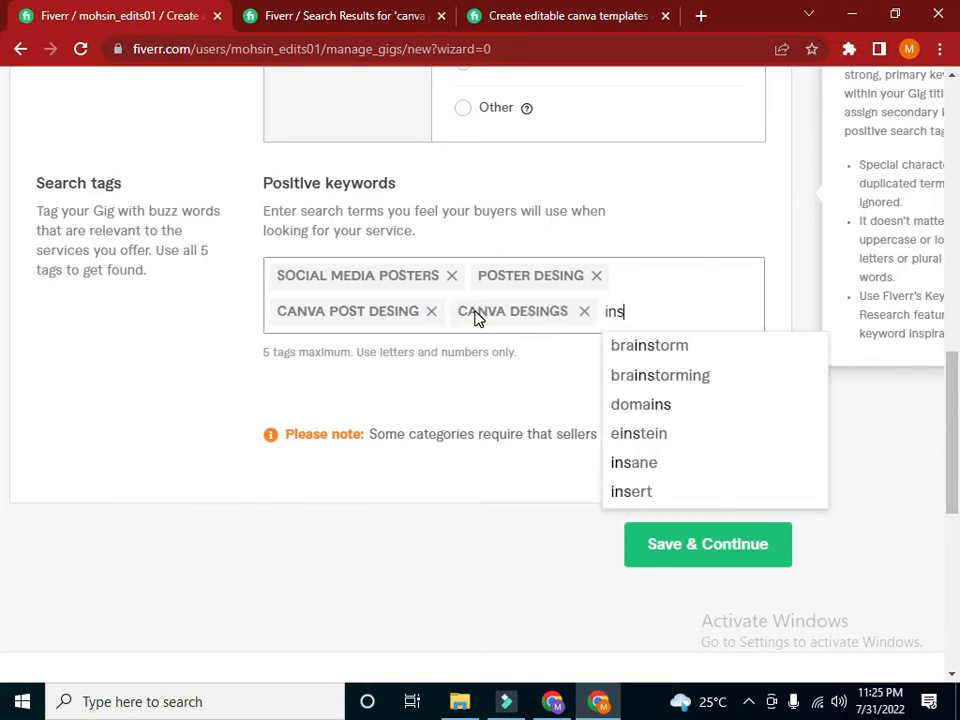
{"action": "type", "text": "tagram"}
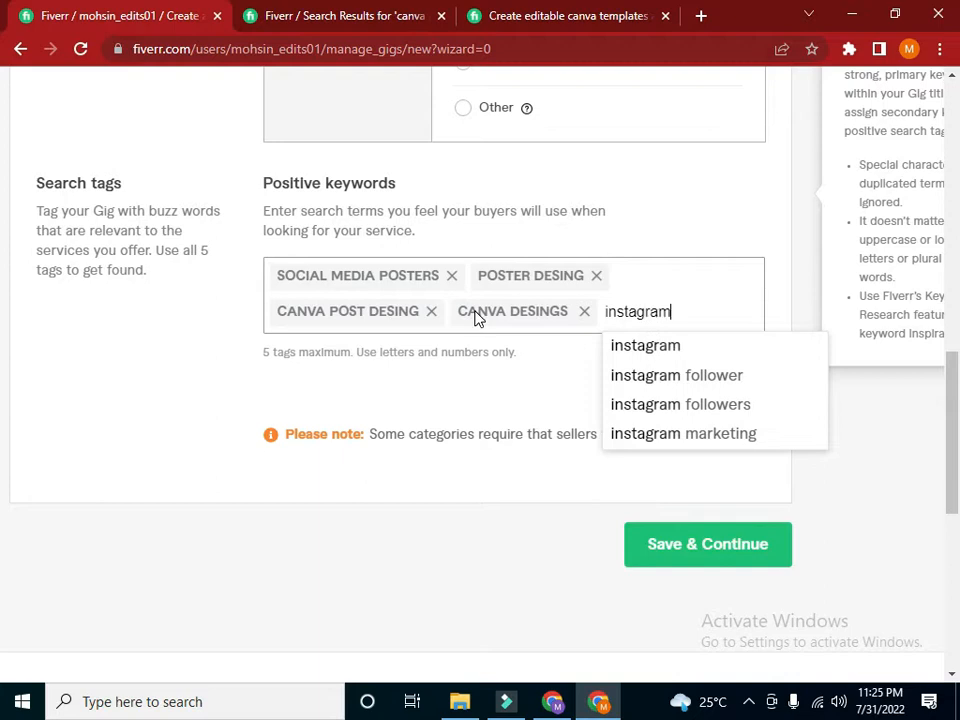
{"action": "type", "text": " posts"}
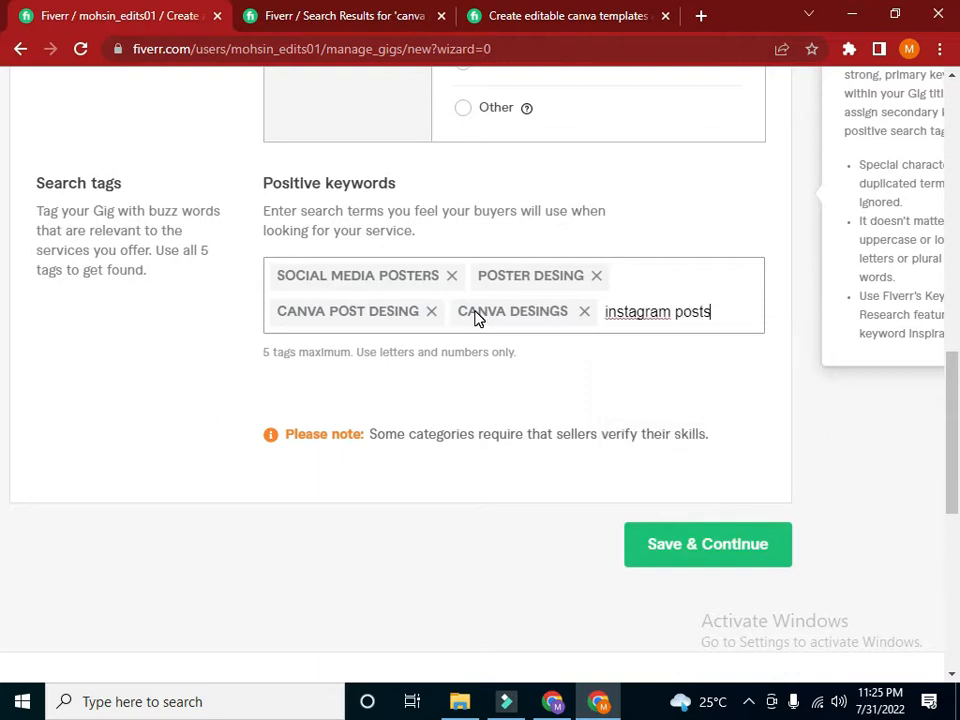
{"action": "key", "text": "Return"}
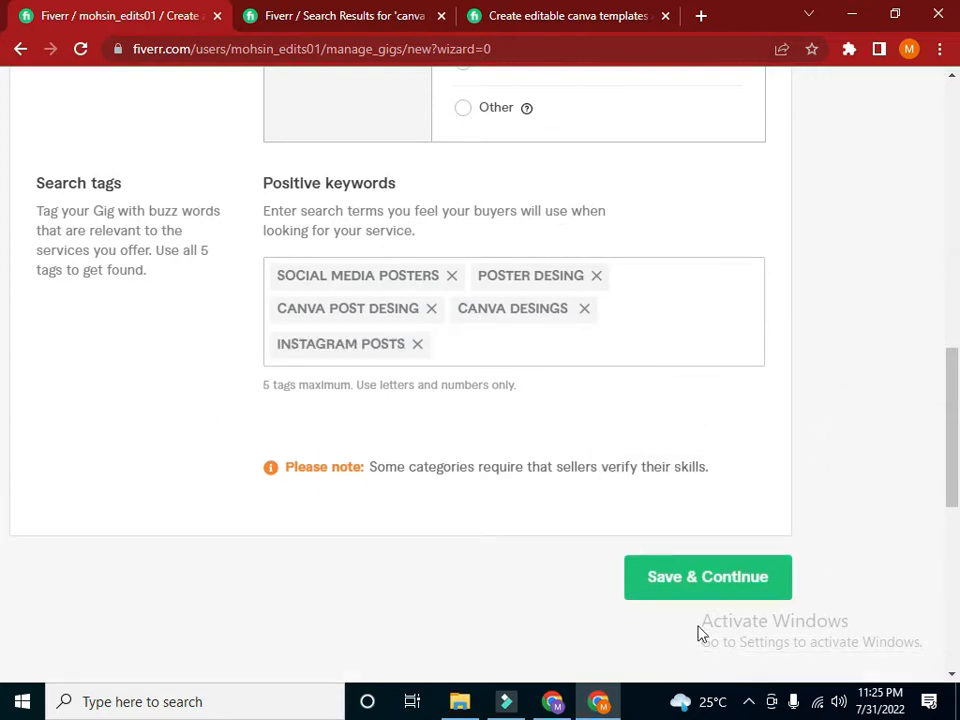
{"action": "left_click", "coordinate": [708, 580]}
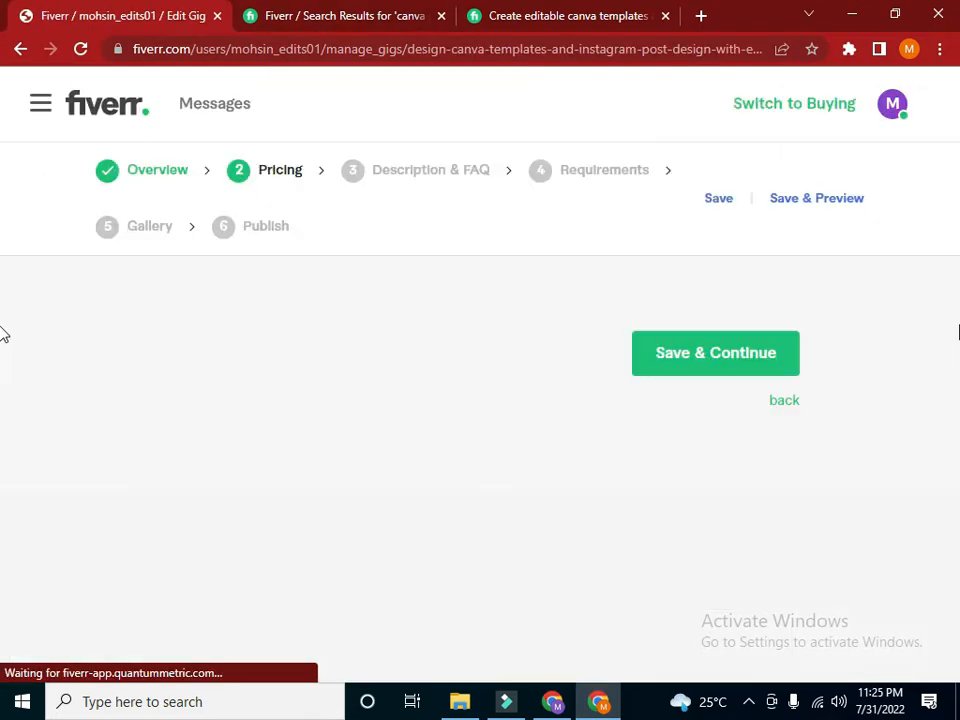
Close the open "editable canva templates" reference gig and return to the "canva post design" search results
{"action": "left_click", "coordinate": [514, 16]}
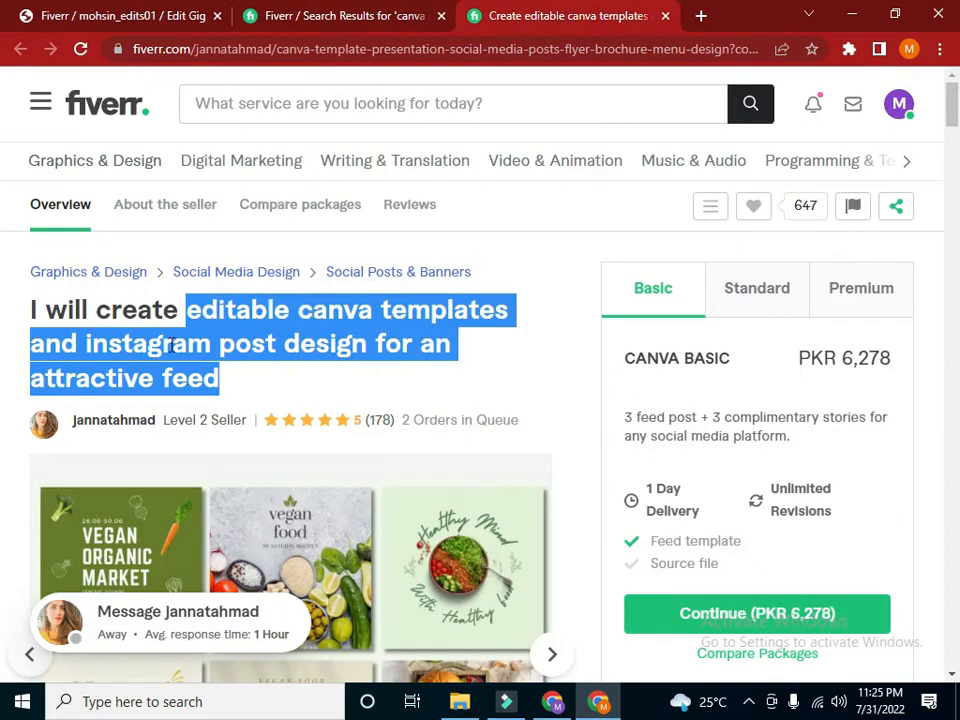
{"action": "left_click", "coordinate": [340, 20]}
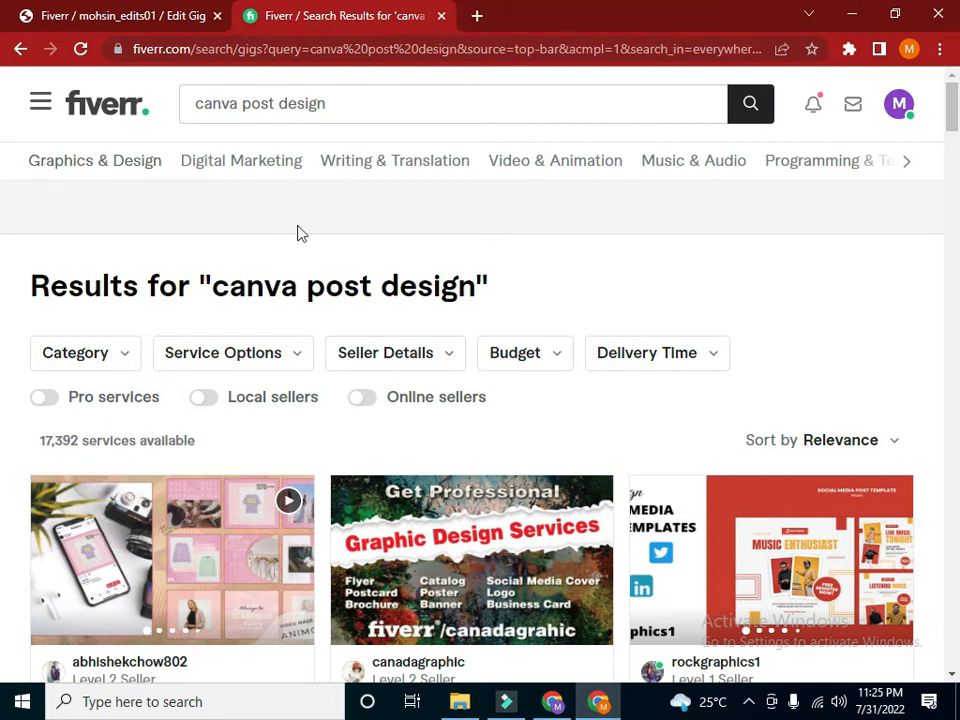
{"action": "left_click", "coordinate": [334, 96]}
{"action": "left_click_drag", "start_coordinate": [334, 96], "coordinate": [82, 170]}
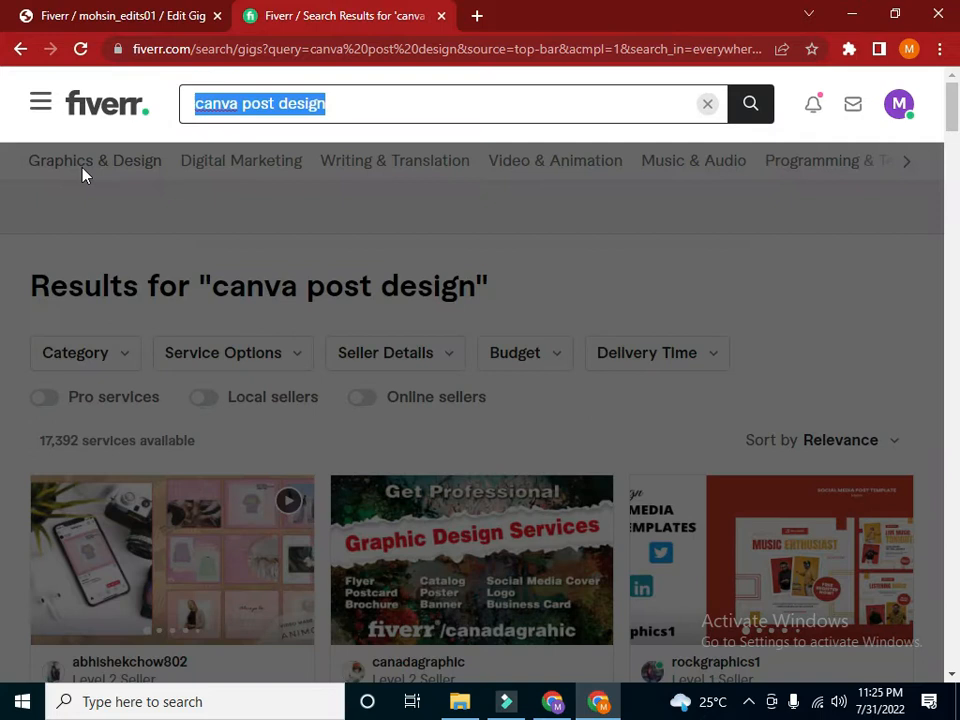
{"action": "left_click", "coordinate": [82, 12]}
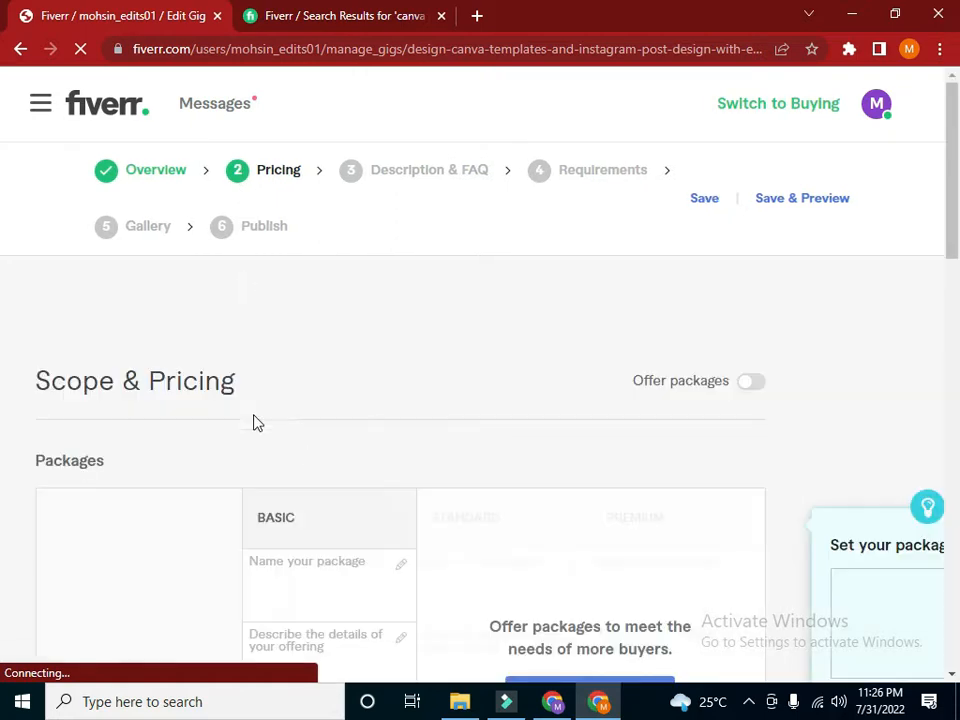
{"action": "left_click", "coordinate": [316, 17]}
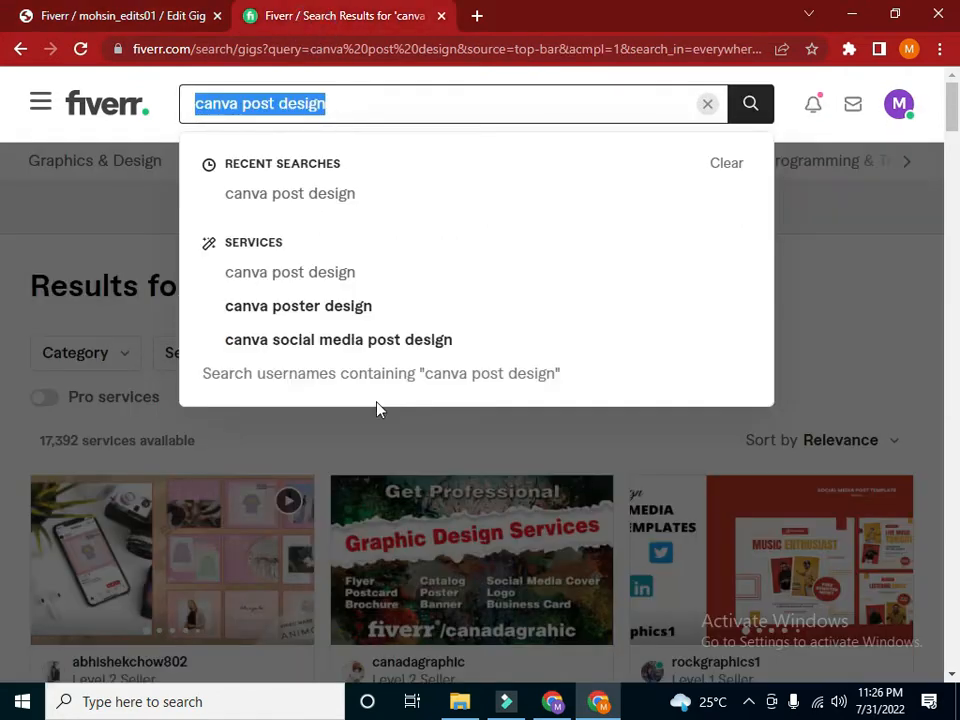
{"action": "left_click", "coordinate": [604, 446]}
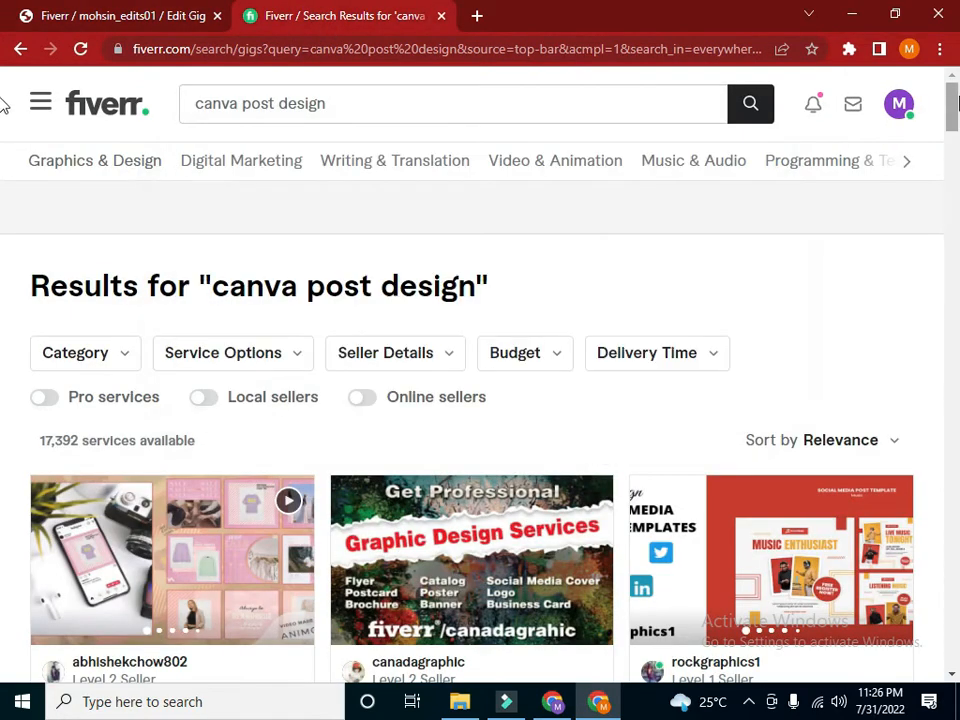
Open the "create attractive social media post design" gig from the results to view its Basic package, and return to the search results
{"action": "scroll", "coordinate": [4, 115], "scroll_direction": "down", "scroll_amount": 5}
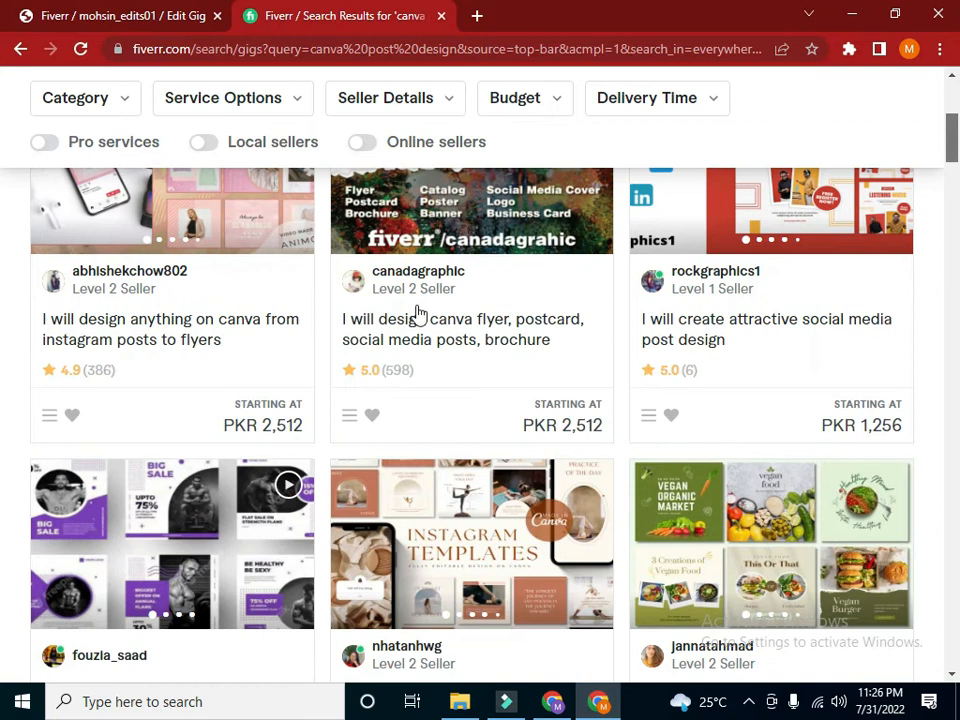
{"action": "left_click", "coordinate": [760, 337]}
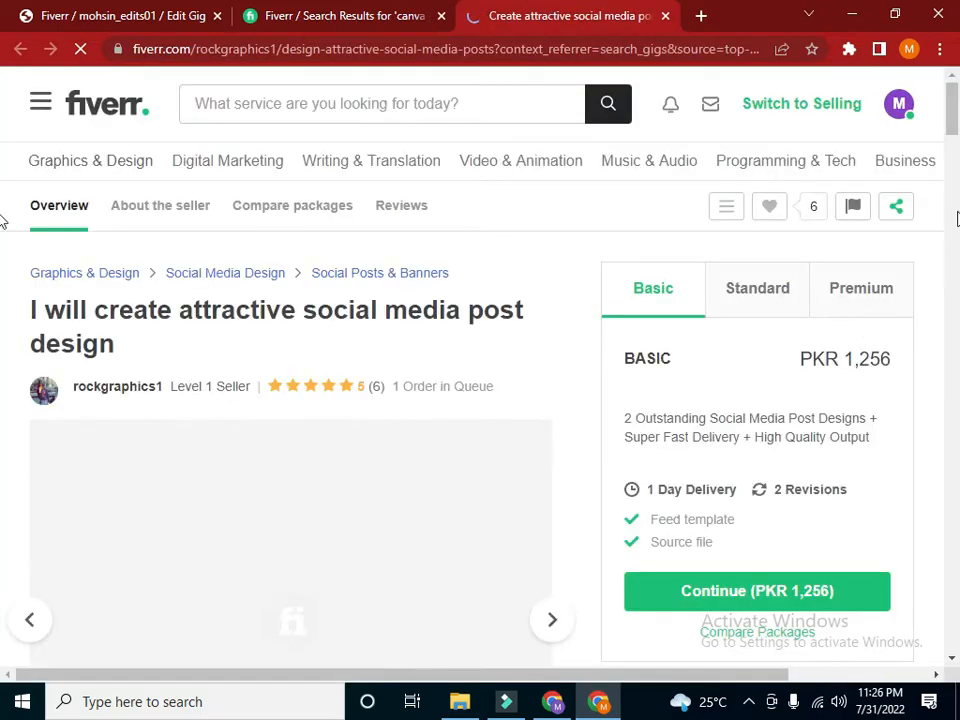
{"action": "left_click", "coordinate": [343, 8]}
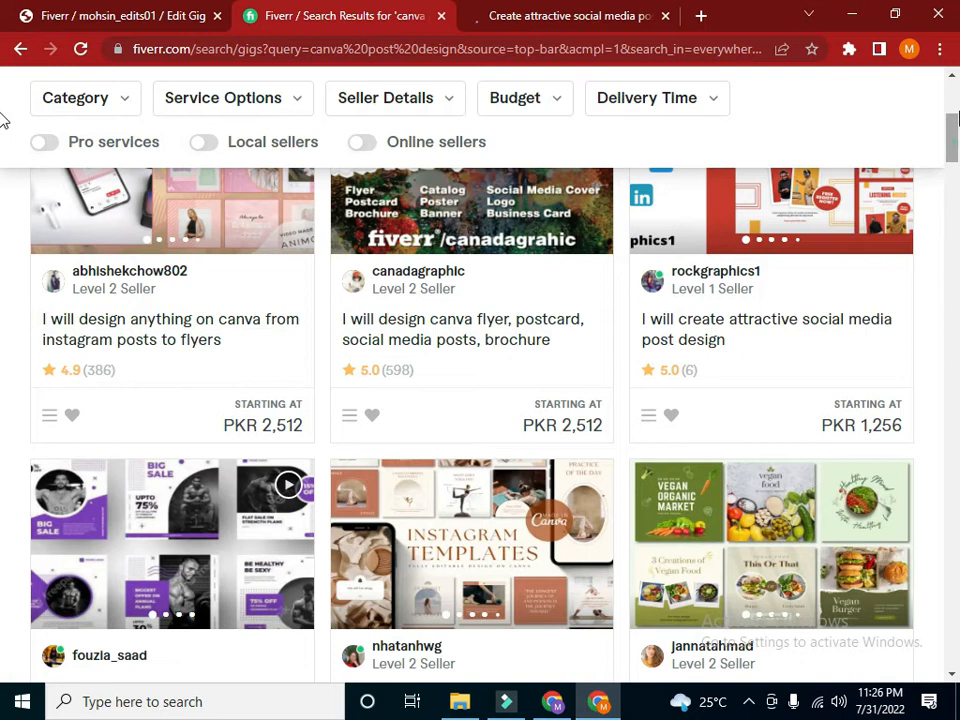
Browse the search results and open the "design canva instagram post and story templates" gig to examine its Basic package
{"action": "scroll", "coordinate": [955, 175], "scroll_direction": "up", "scroll_amount": 5}
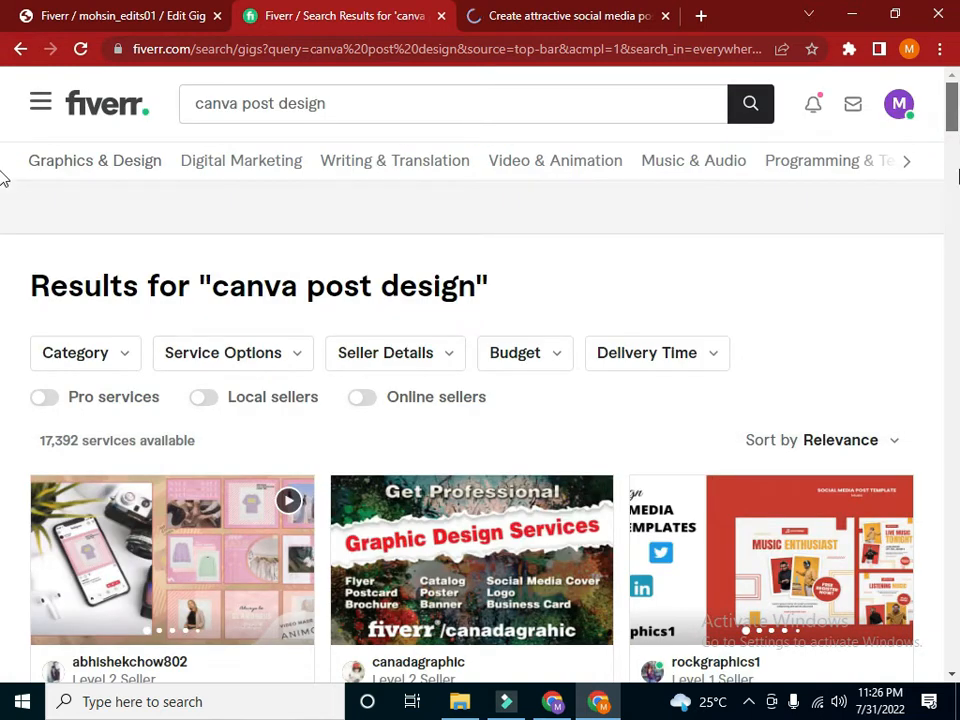
{"action": "scroll", "coordinate": [955, 176], "scroll_direction": "down", "scroll_amount": 5}
{"action": "scroll", "coordinate": [4, 185], "scroll_direction": "up", "scroll_amount": 3}
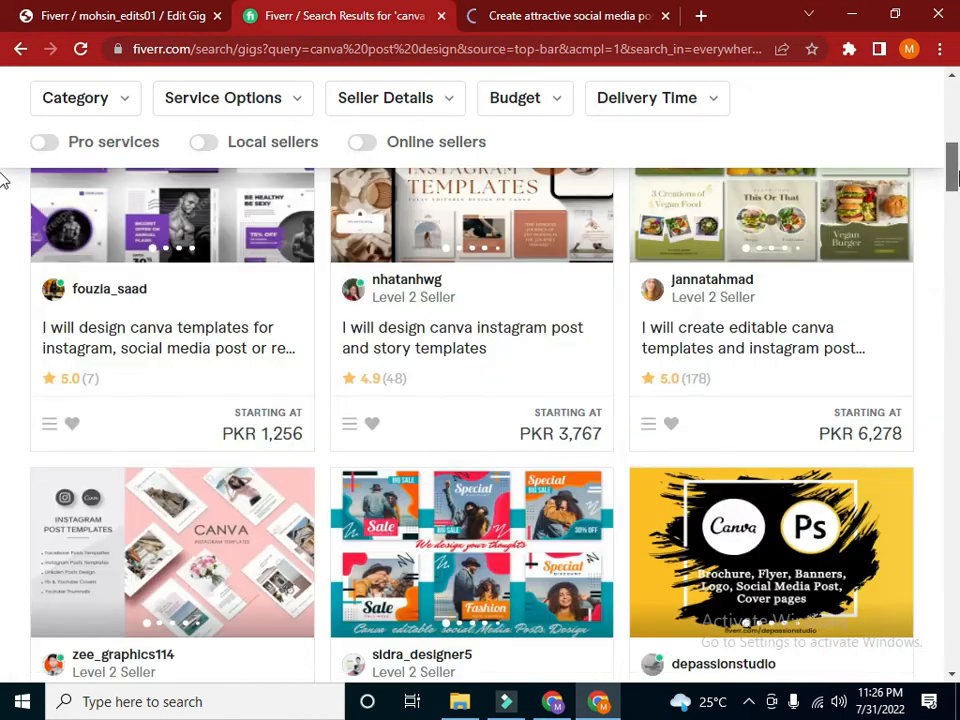
{"action": "scroll", "coordinate": [4, 180], "scroll_direction": "down", "scroll_amount": 1}
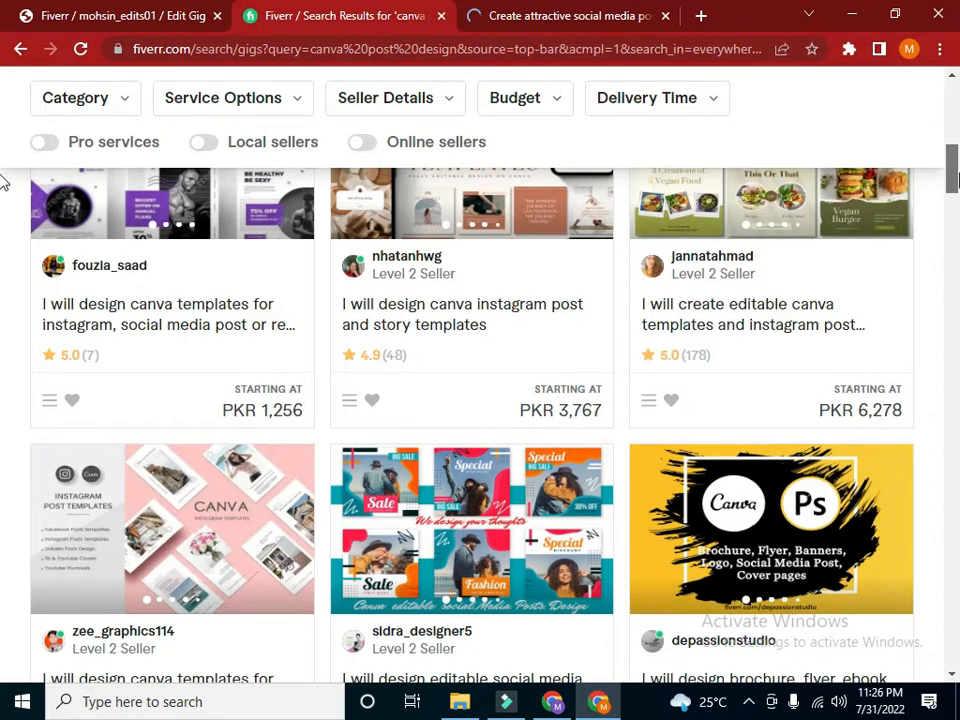
{"action": "left_click", "coordinate": [504, 309]}
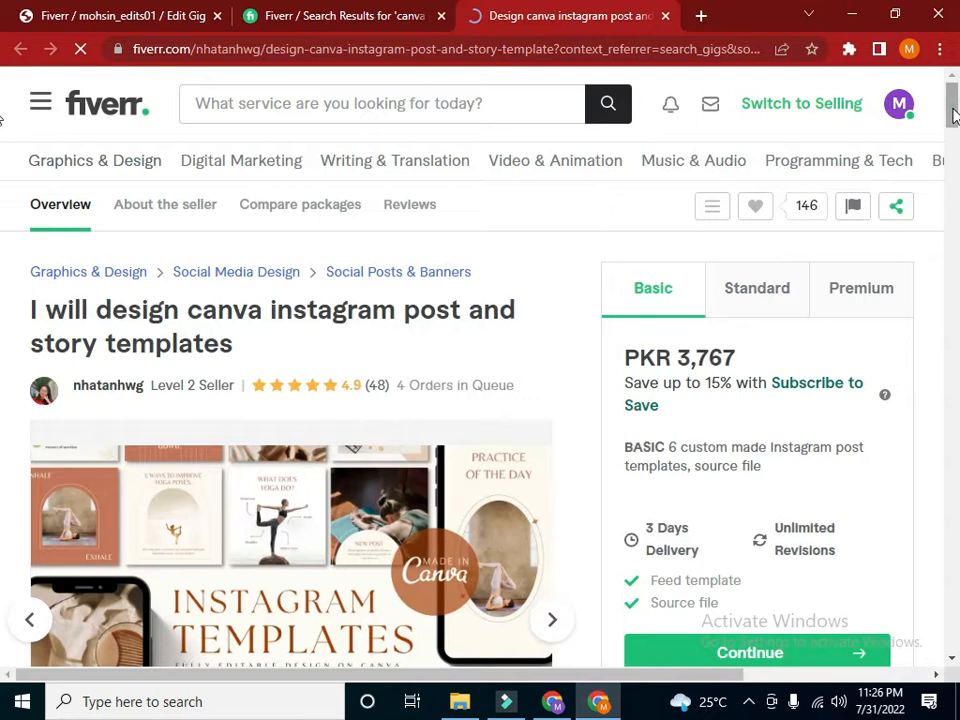
{"action": "scroll", "coordinate": [731, 295], "scroll_direction": "down", "scroll_amount": 1}
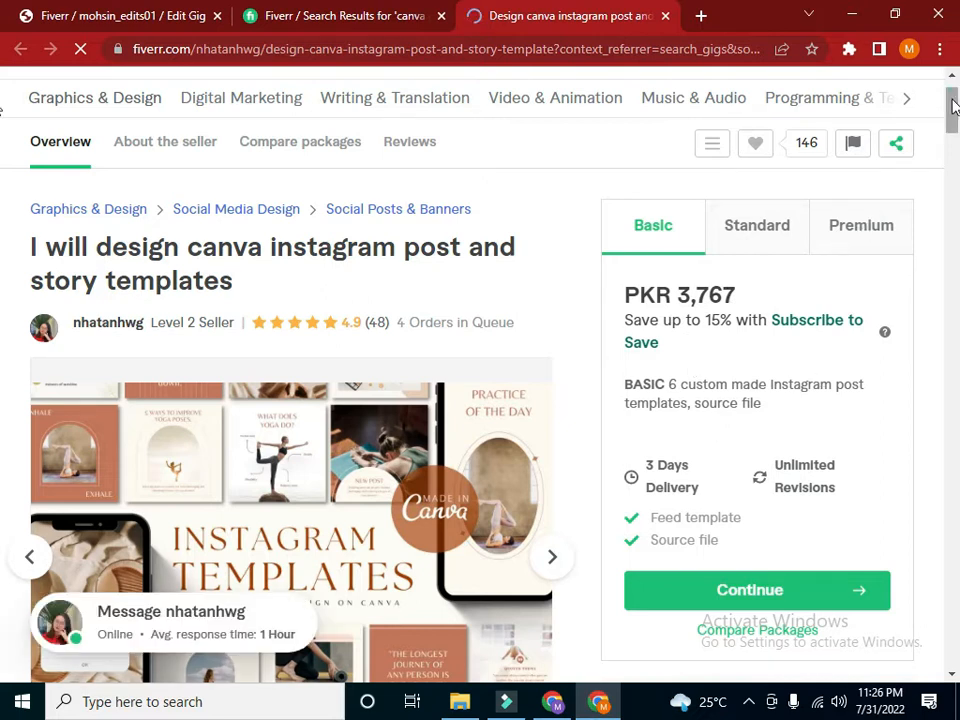
{"action": "scroll", "coordinate": [866, 238], "scroll_direction": "down", "scroll_amount": 2}
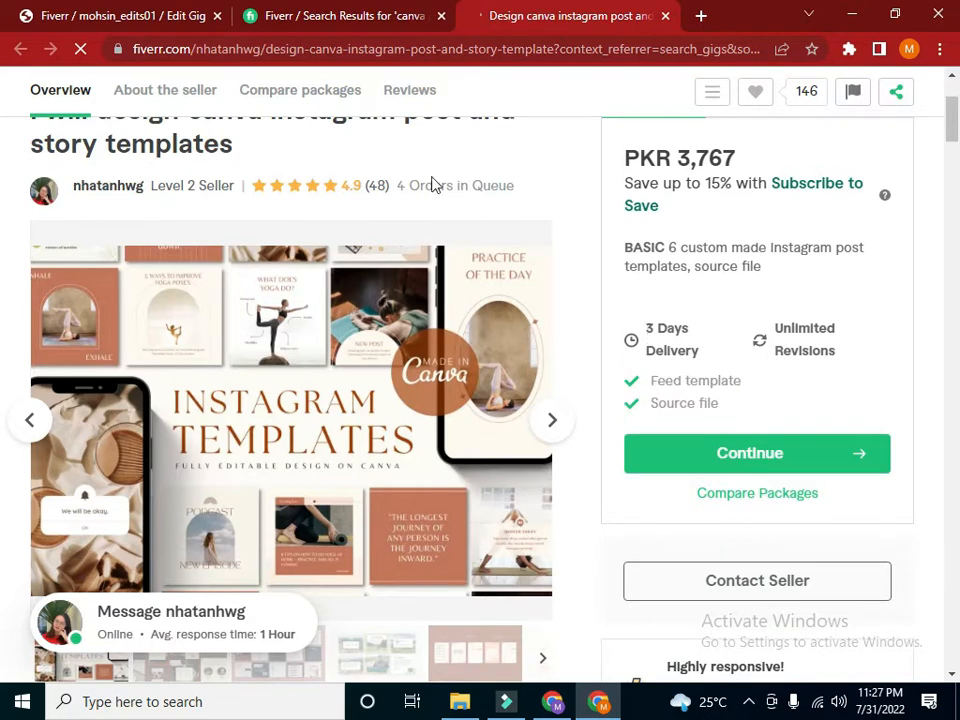
Examine the Standard and Premium packages of the canva instagram post and story templates gig
{"action": "left_click", "coordinate": [342, 14]}
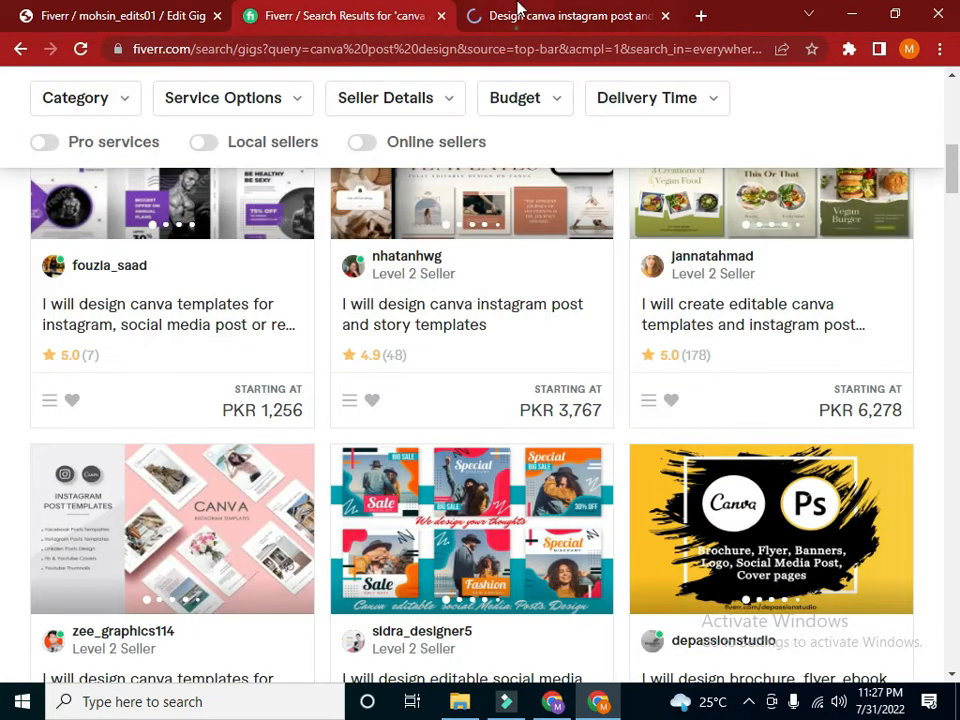
{"action": "left_click", "coordinate": [462, 14]}
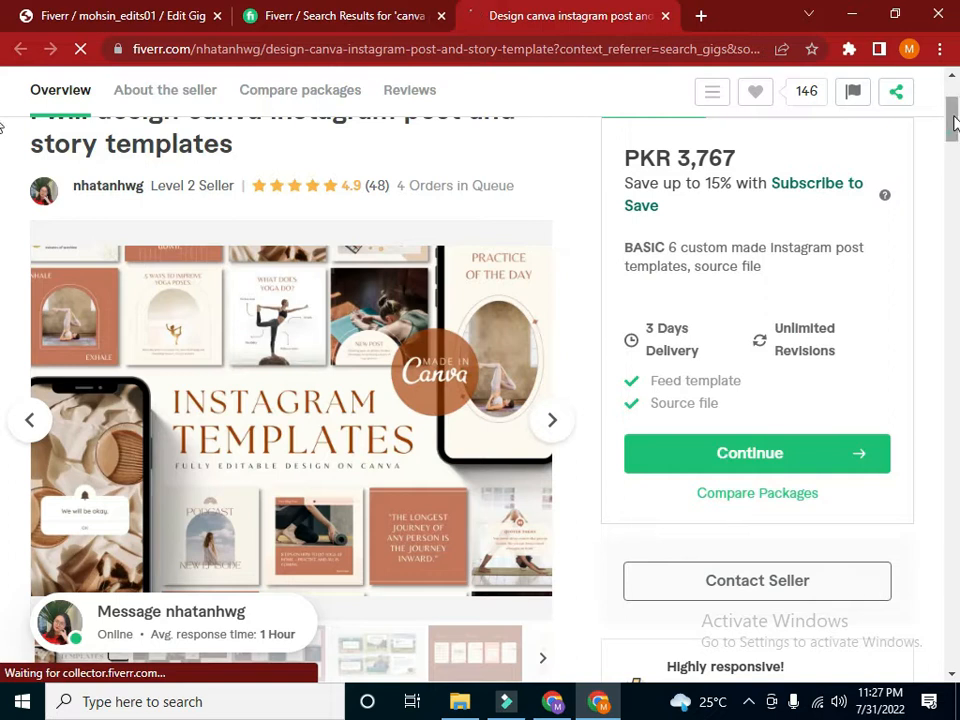
{"action": "scroll", "coordinate": [765, 289], "scroll_direction": "up", "scroll_amount": 2}
{"action": "left_click", "coordinate": [760, 303]}
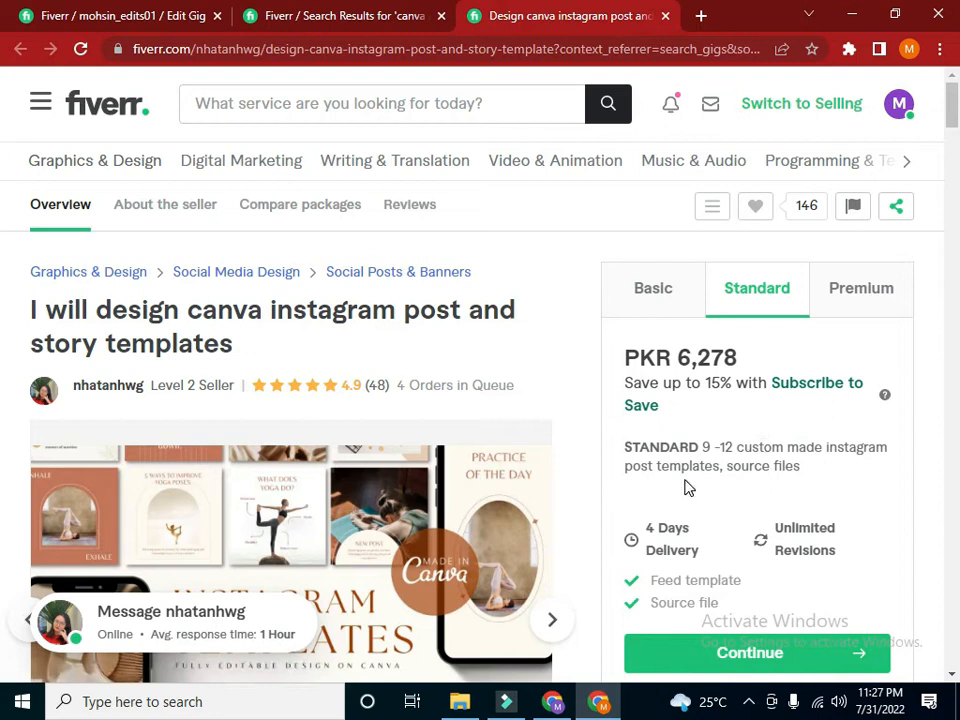
{"action": "left_click", "coordinate": [861, 289]}
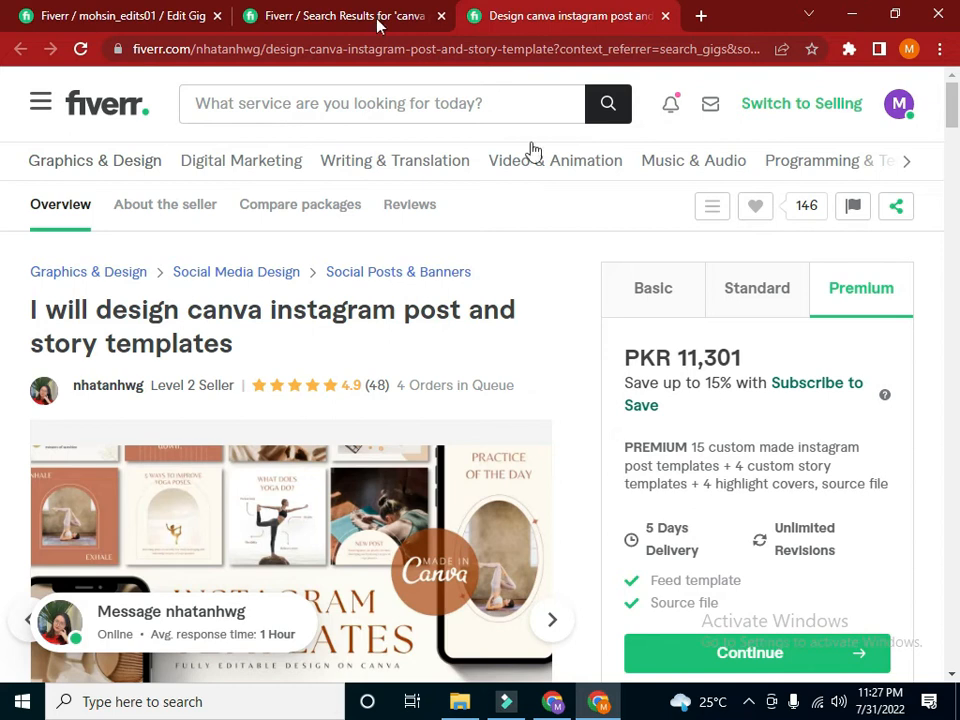
Check the new gig's pricing page, and select the Basic package description in the instagram post and story templates gig
{"action": "left_click", "coordinate": [270, 12]}
{"action": "left_click", "coordinate": [28, 10]}
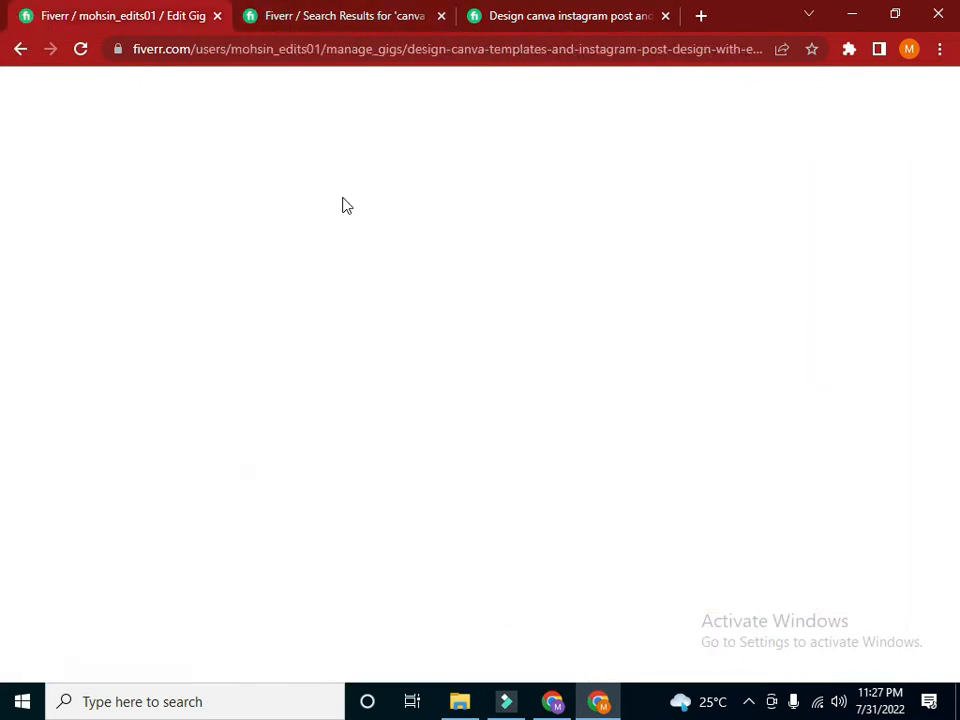
{"action": "left_click_drag", "start_coordinate": [952, 190], "coordinate": [952, 236]}
{"action": "key", "text": "ctrl+3"}
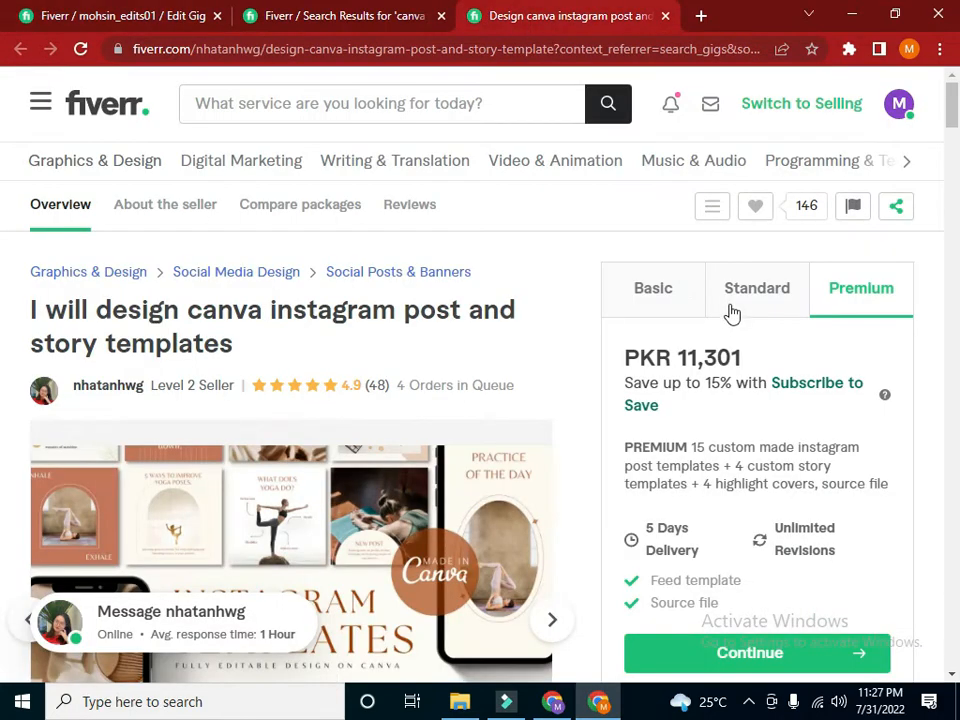
{"action": "left_click", "coordinate": [679, 294]}
{"action": "left_click_drag", "start_coordinate": [624, 447], "coordinate": [765, 478]}
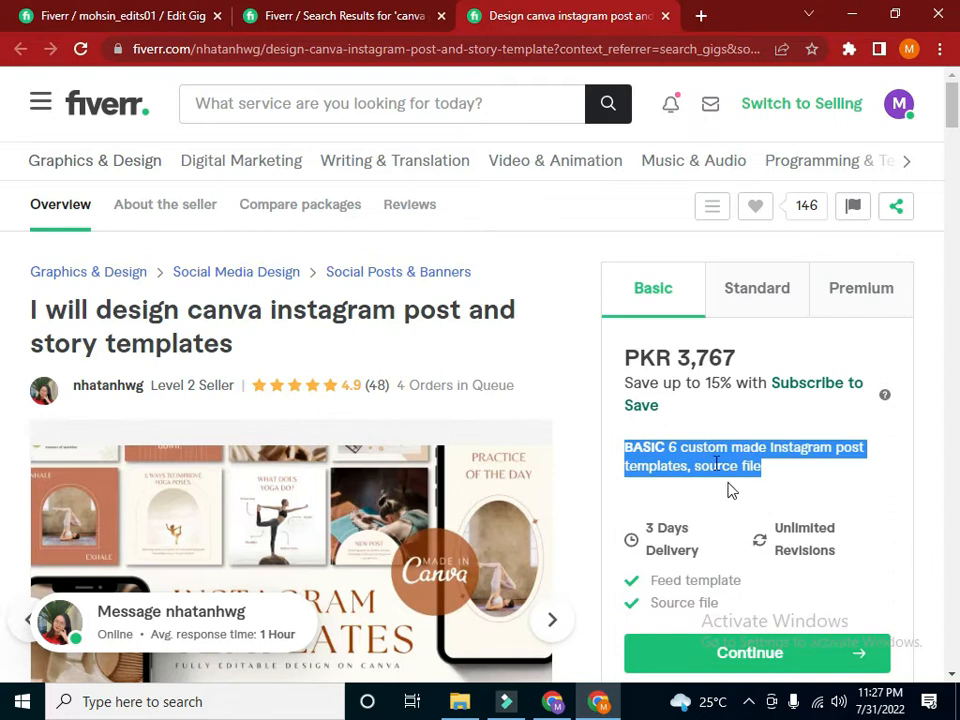
Return to the new gig's Scope & Pricing page and turn on offering packages
{"action": "left_click", "coordinate": [396, 22]}
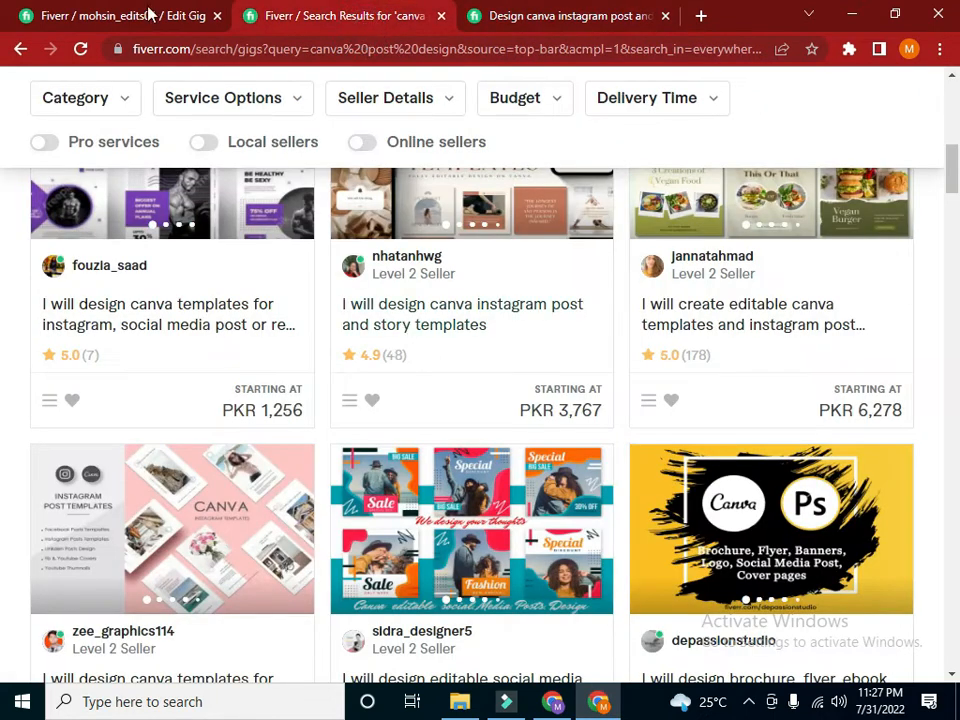
{"action": "left_click", "coordinate": [145, 22]}
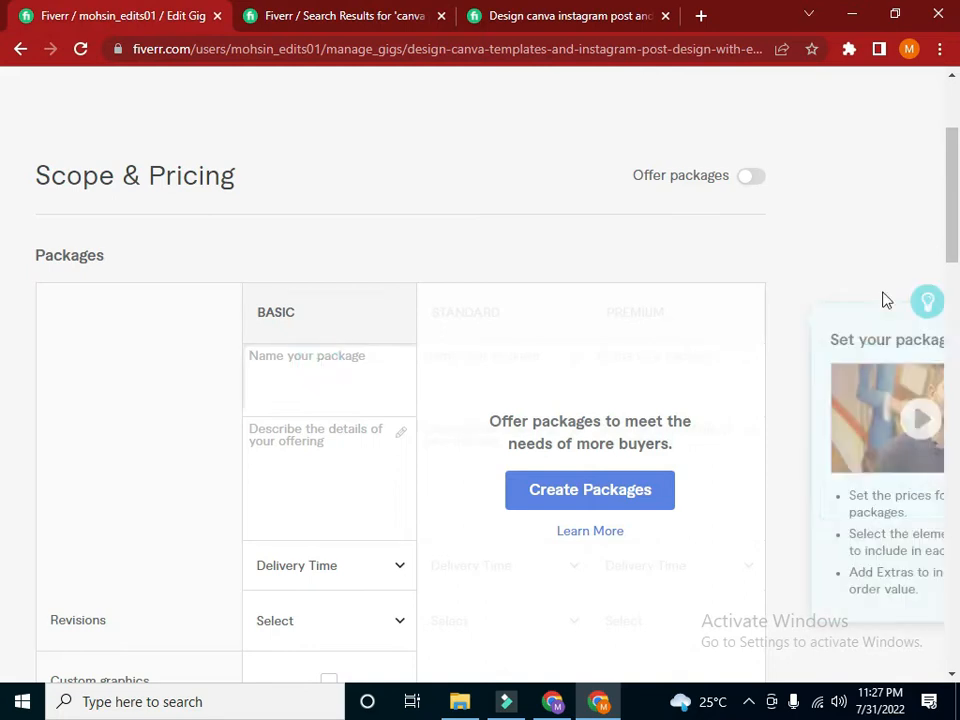
{"action": "left_click", "coordinate": [750, 177]}
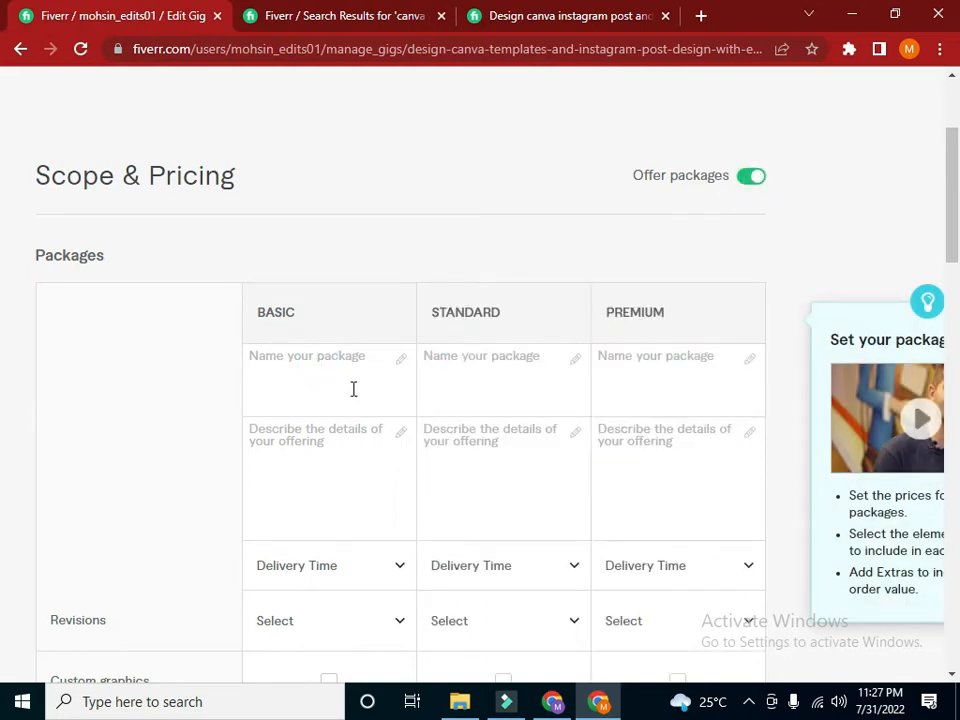
Name the Basic, Standard and Premium packages "basic plan", "standard plan" and "premium plan"
{"action": "left_click", "coordinate": [306, 368]}
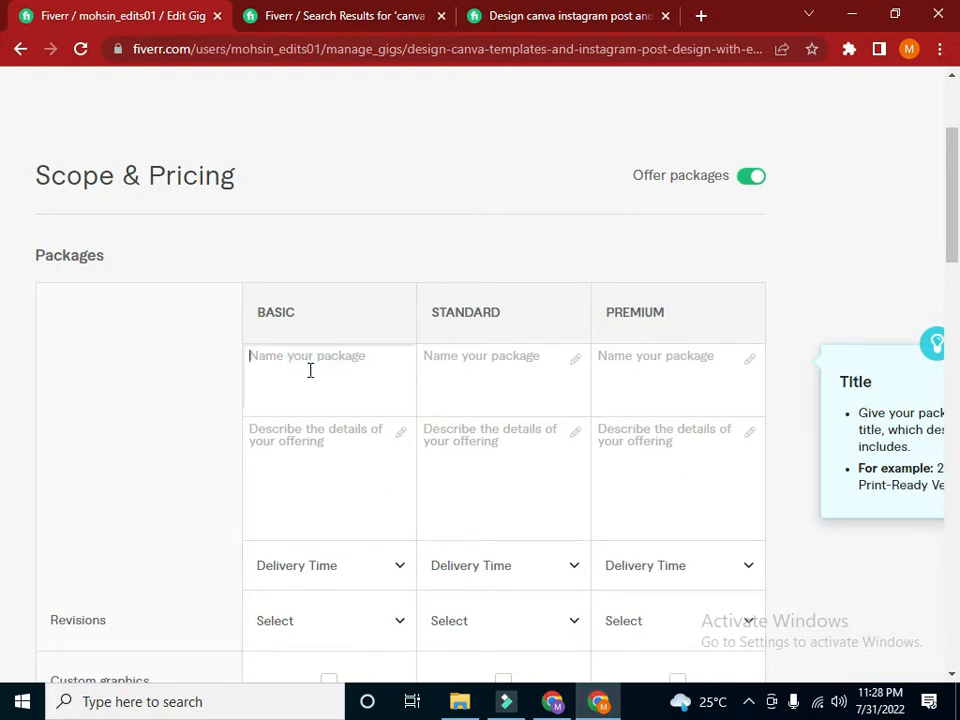
{"action": "type", "text": "bas"}
{"action": "type", "text": "ic plan"}
{"action": "left_click", "coordinate": [473, 403]}
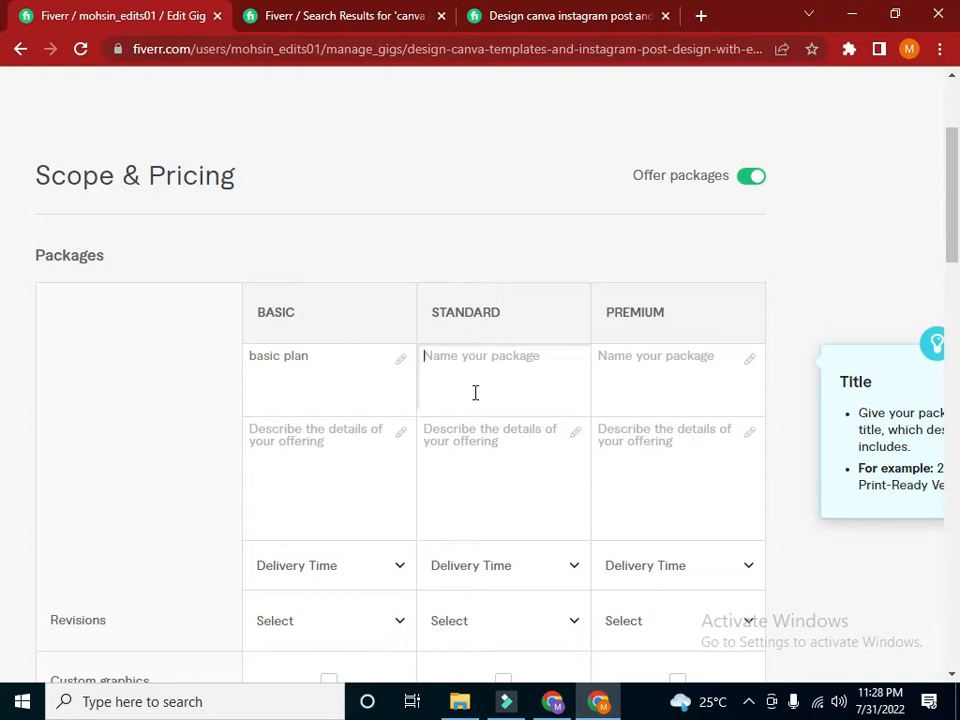
{"action": "type", "text": "standard plan"}
{"action": "left_click", "coordinate": [641, 358]}
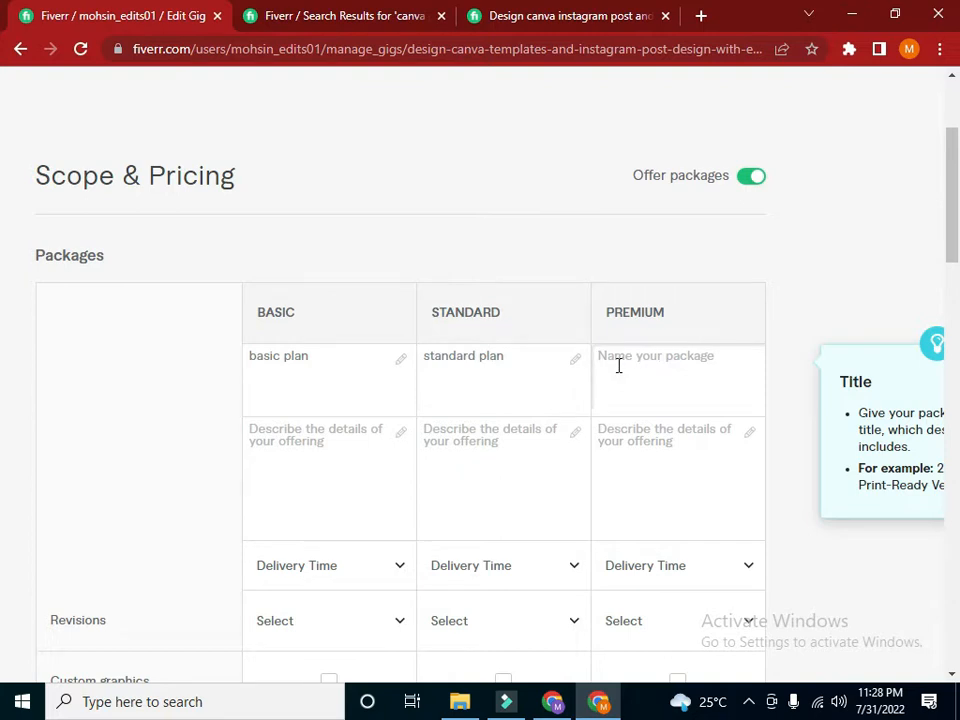
{"action": "type", "text": "premium plan"}
Paste the Basic package description from the instagram post and story templates gig into the new gig's Basic package description
{"action": "left_click", "coordinate": [565, 14]}
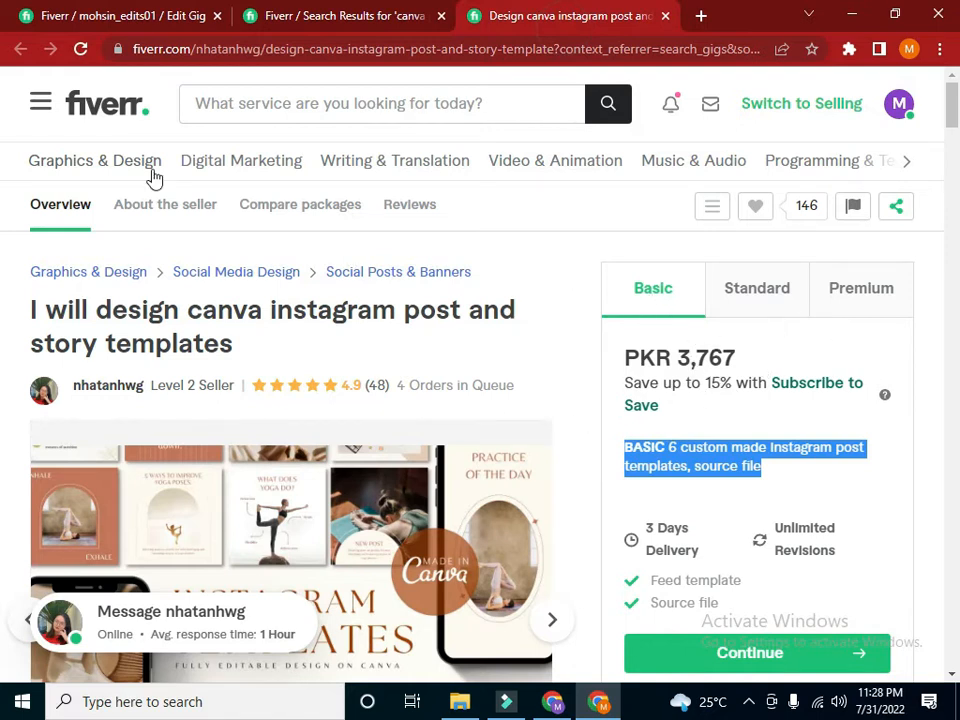
{"action": "left_click", "coordinate": [291, 14]}
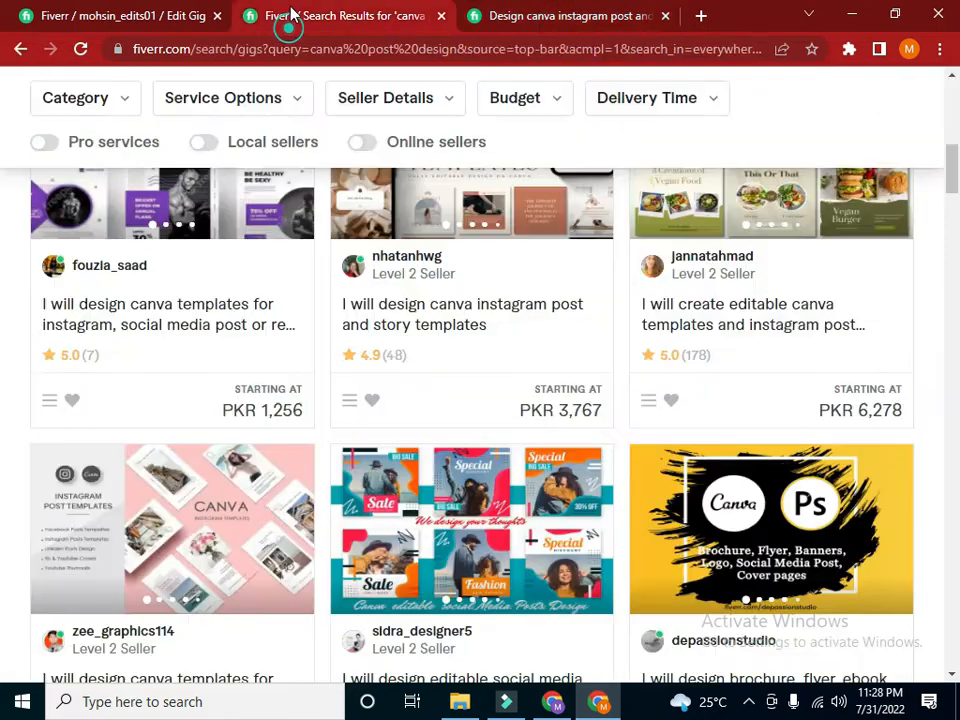
{"action": "left_click", "coordinate": [176, 10]}
{"action": "left_click", "coordinate": [291, 467]}
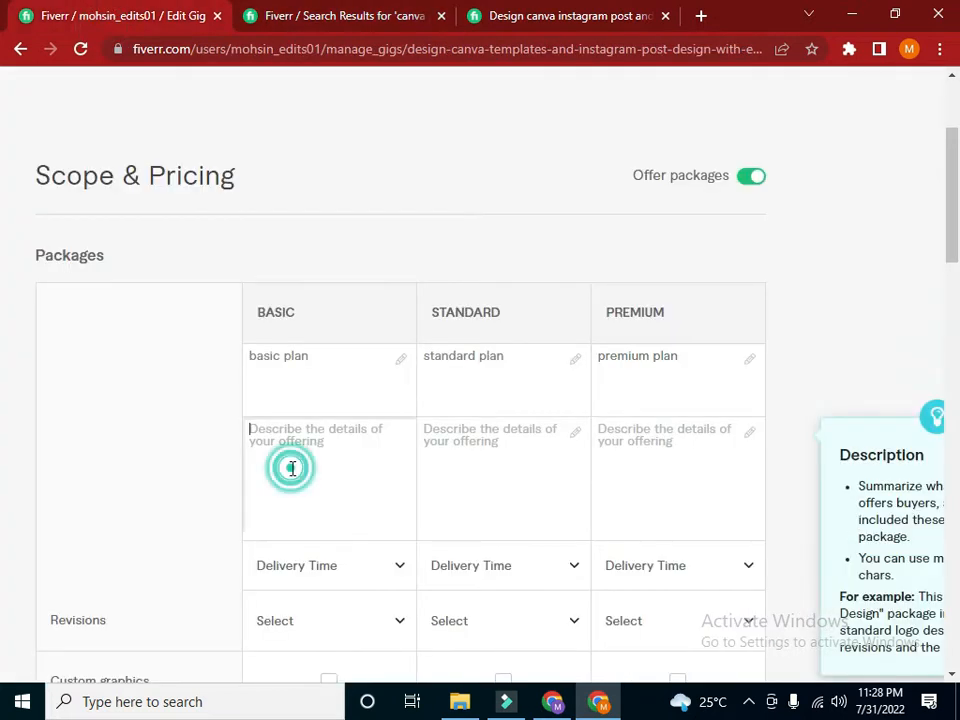
{"action": "right_click", "coordinate": [291, 467]}
{"action": "left_click", "coordinate": [347, 326]}
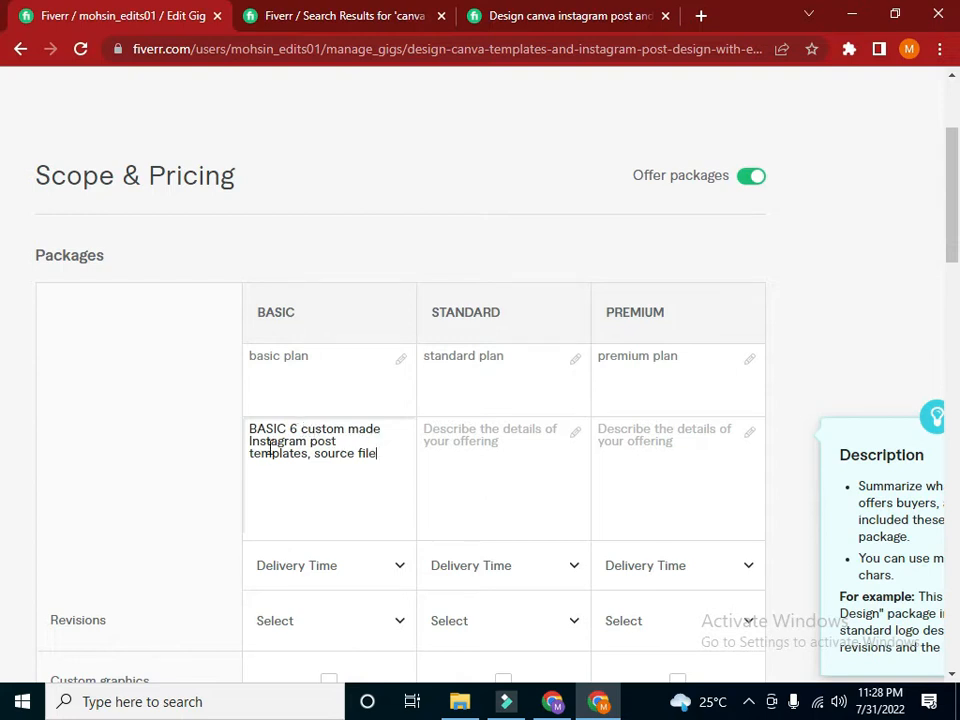
Change the number of custom made Instagram post templates in the Basic package description to 9
{"action": "double_click", "coordinate": [293, 429]}
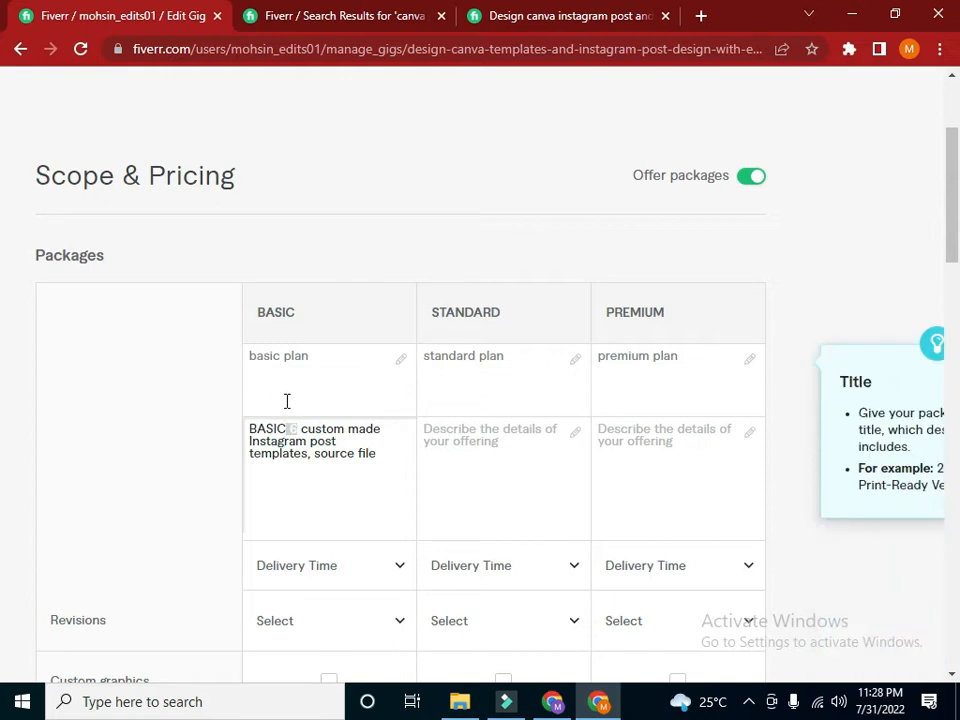
{"action": "key", "text": "BackSpace"}
{"action": "type", "text": "9"}
Copy the Standard package description from the instagram post and story templates gig into the new gig's Standard package description
{"action": "left_click", "coordinate": [439, 435]}
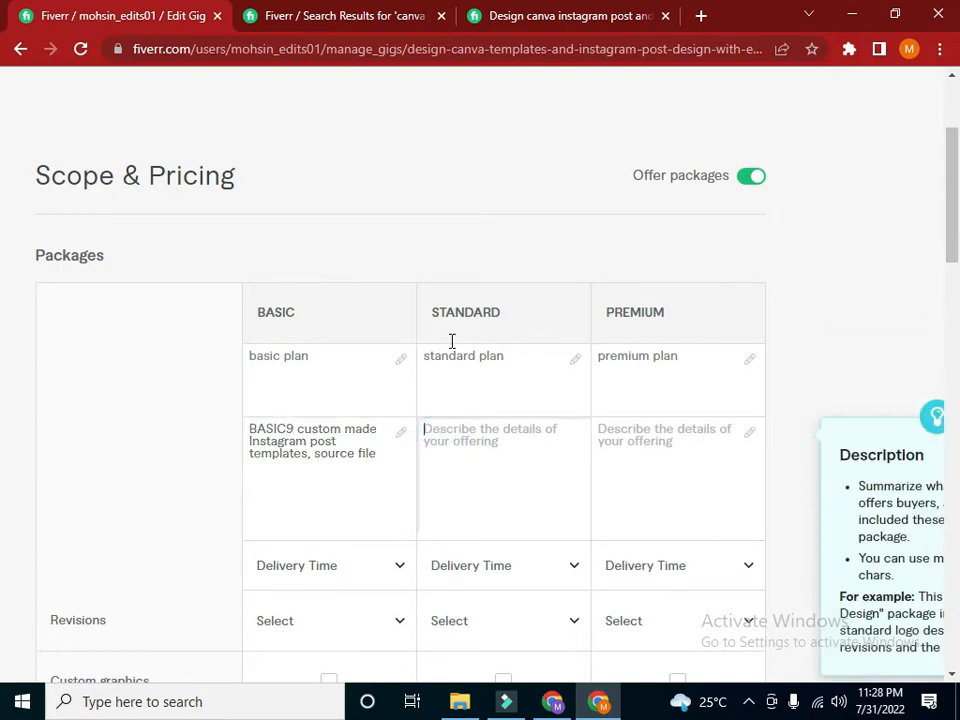
{"action": "left_click", "coordinate": [474, 15]}
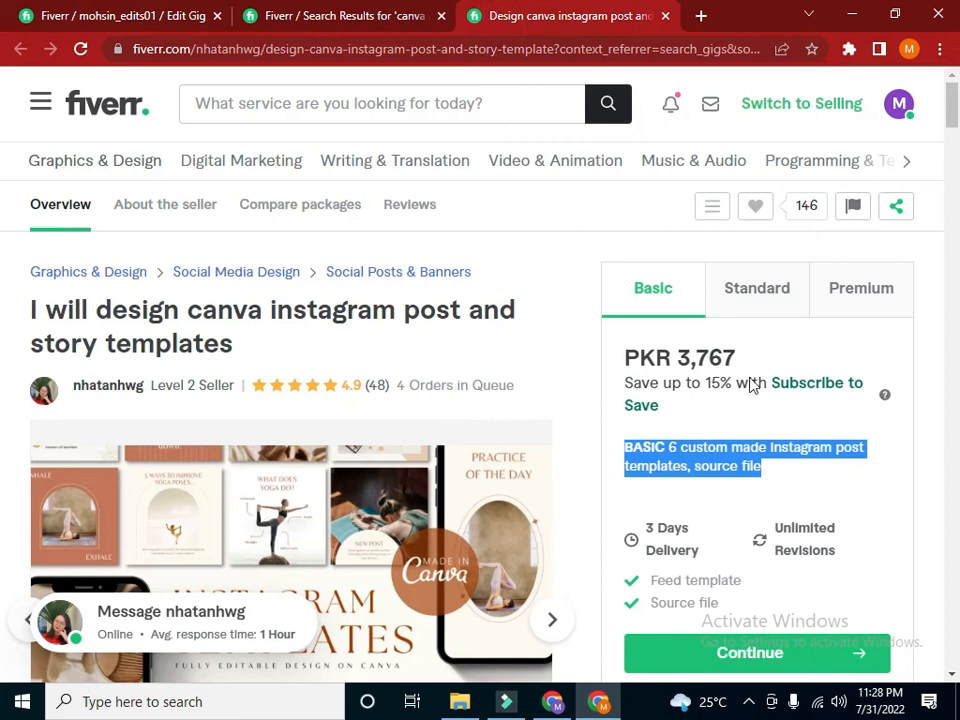
{"action": "left_click", "coordinate": [765, 288]}
{"action": "left_click_drag", "start_coordinate": [624, 446], "coordinate": [797, 475]}
{"action": "key", "text": "ctrl+c"}
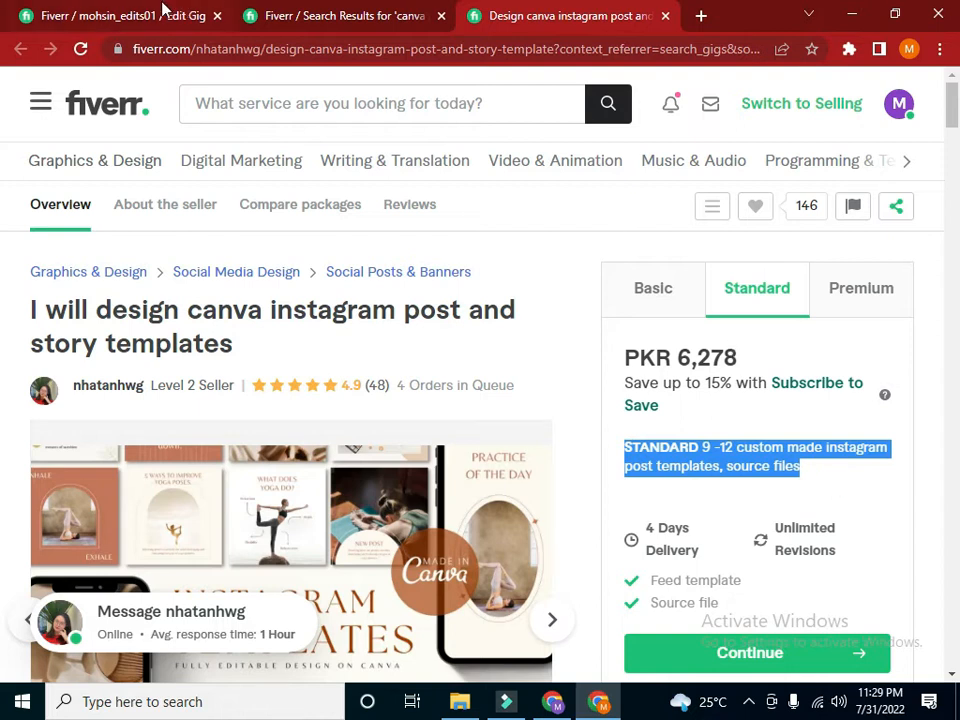
{"action": "left_click", "coordinate": [110, 15]}
{"action": "left_click", "coordinate": [478, 436]}
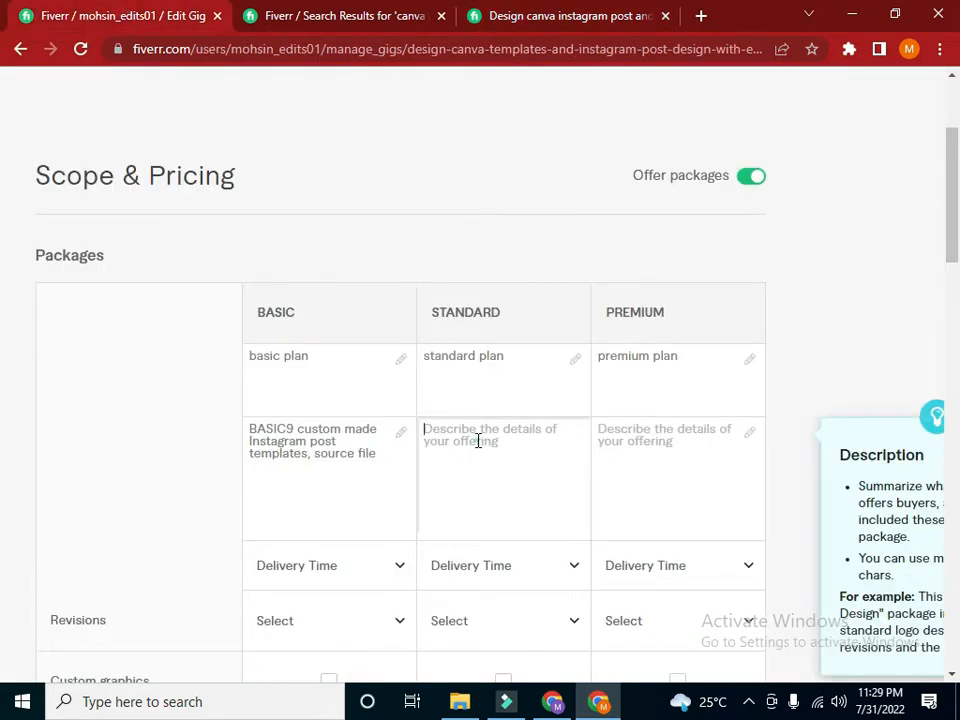
{"action": "right_click", "coordinate": [480, 445]}
{"action": "left_click", "coordinate": [524, 292]}
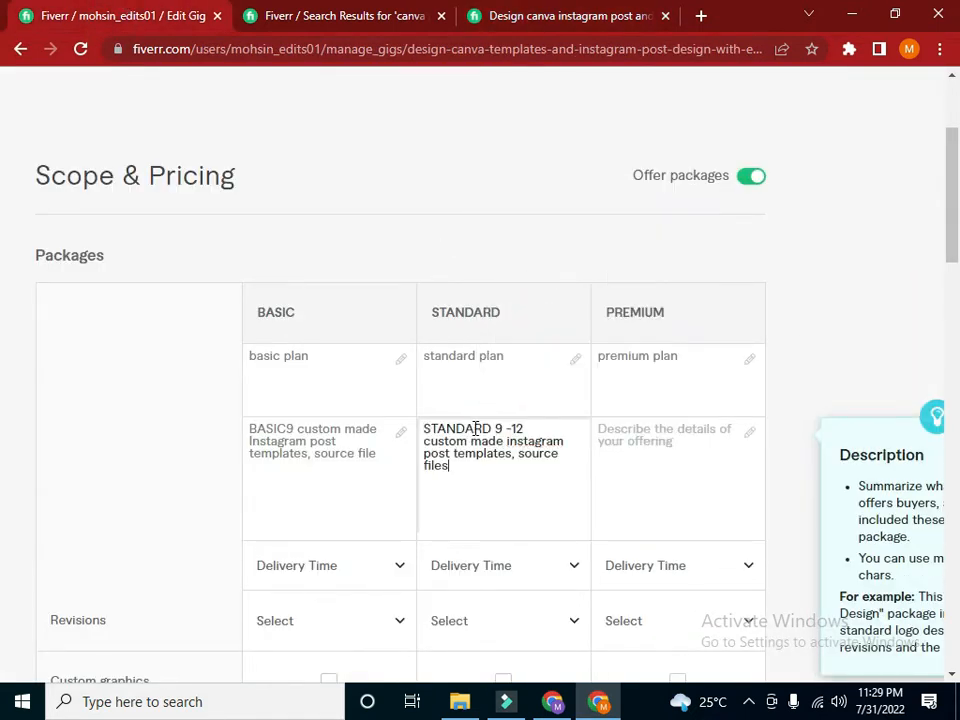
Change the template range in the Standard package description to 12 -14
{"action": "left_click", "coordinate": [500, 424]}
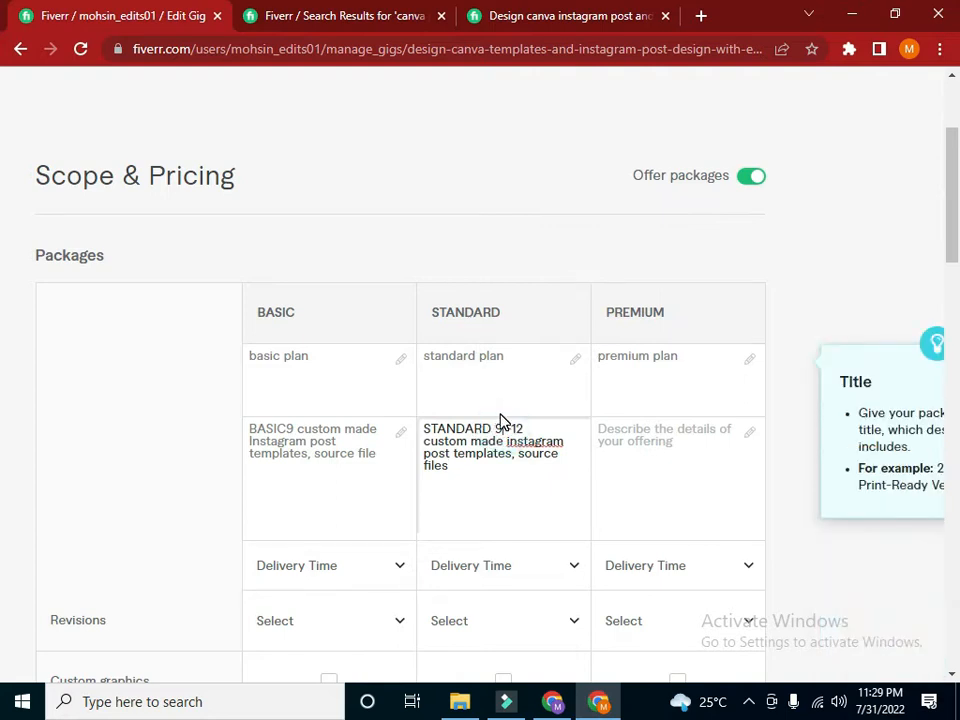
{"action": "key", "text": "BackSpace"}
{"action": "type", "text": "12"}
{"action": "double_click", "coordinate": [531, 424]}
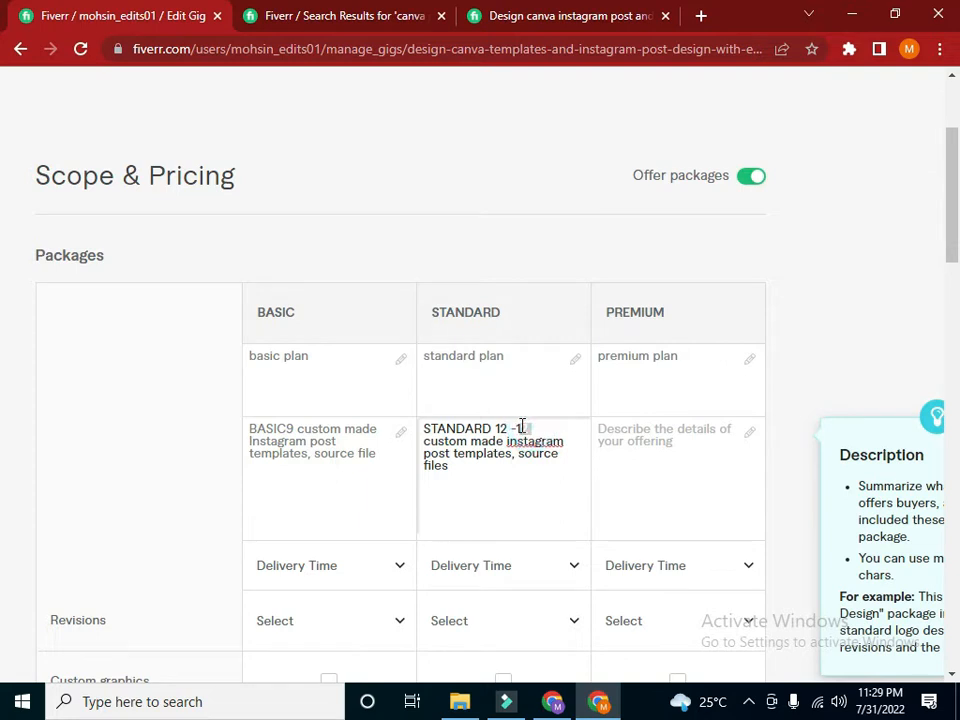
{"action": "type", "text": "14"}
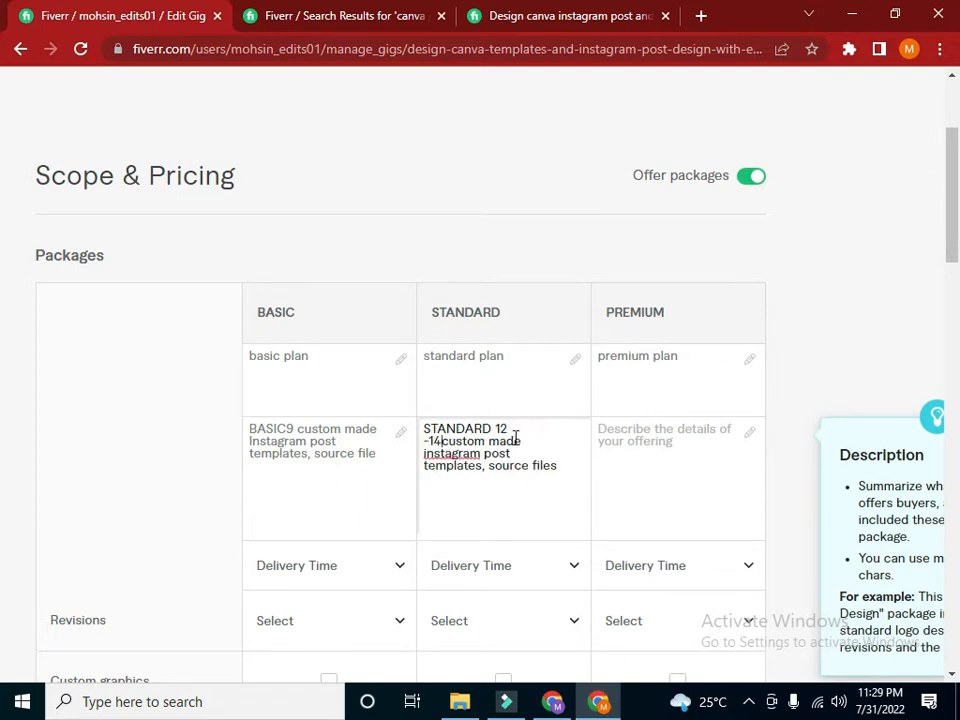
Copy the Premium package description from the instagram post and story templates gig into the new gig's Premium package description
{"action": "left_click", "coordinate": [672, 446]}
{"action": "left_click", "coordinate": [560, 16]}
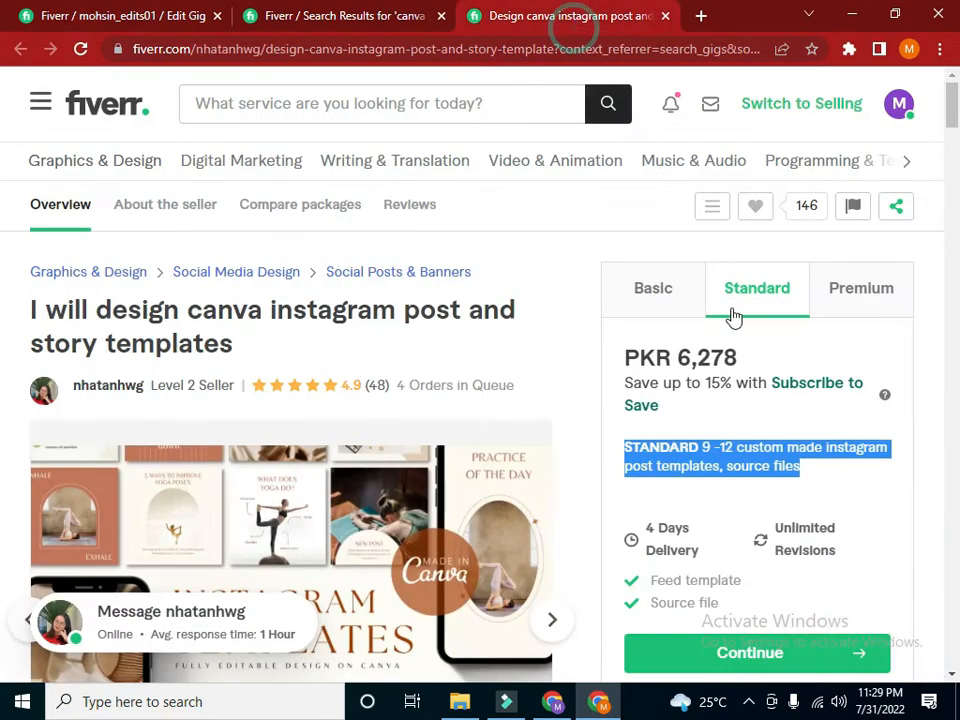
{"action": "left_click", "coordinate": [843, 292]}
{"action": "left_click_drag", "start_coordinate": [626, 447], "coordinate": [883, 490]}
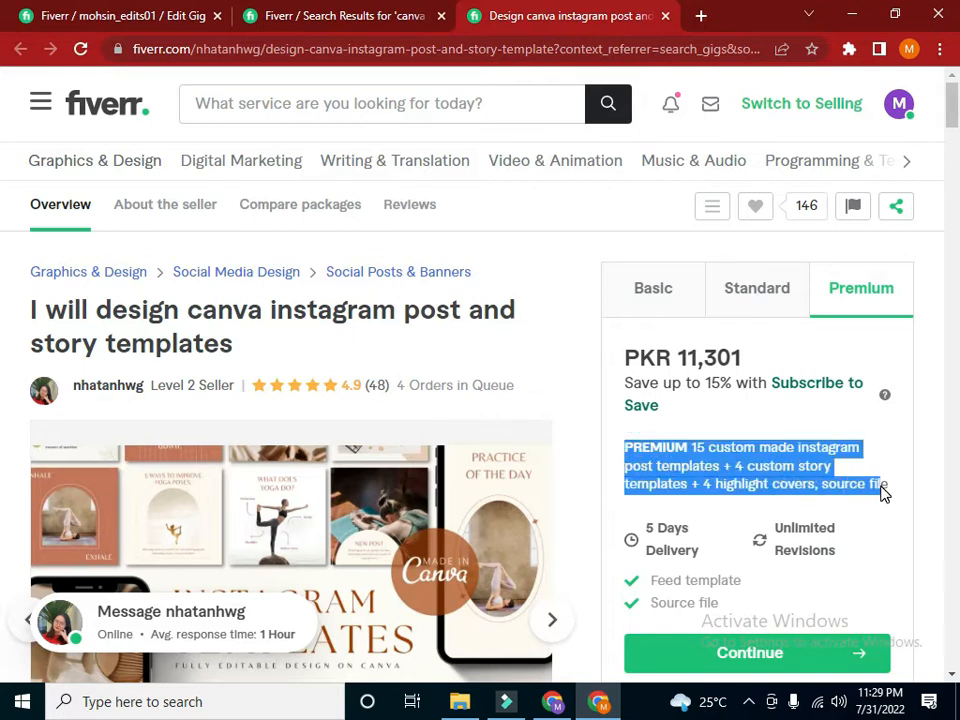
{"action": "right_click", "coordinate": [883, 490]}
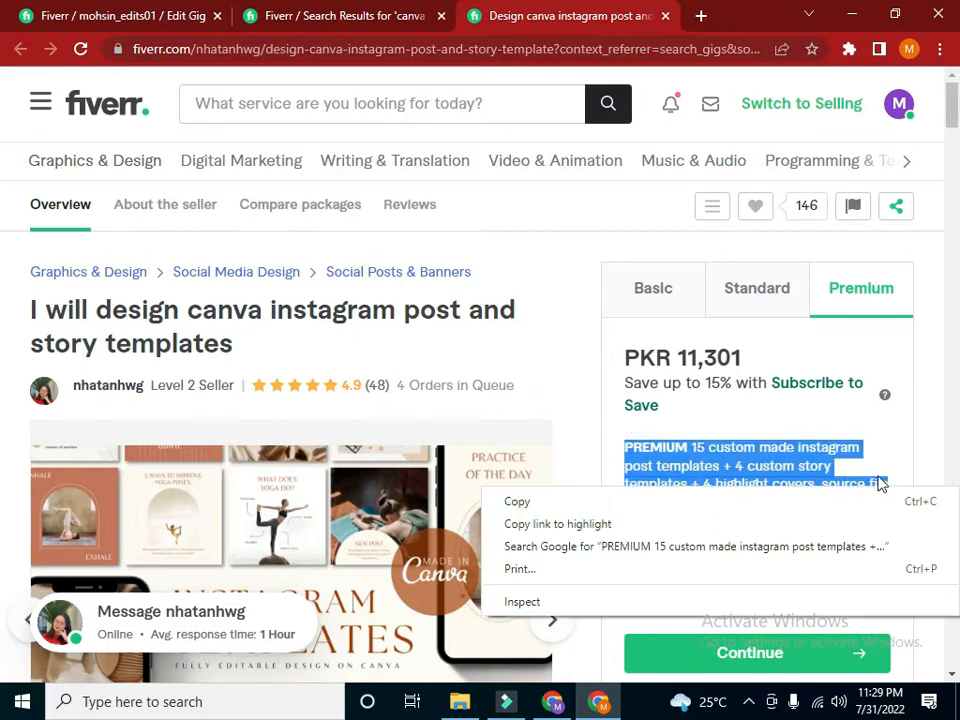
{"action": "left_click", "coordinate": [742, 503]}
{"action": "left_click", "coordinate": [360, 16]}
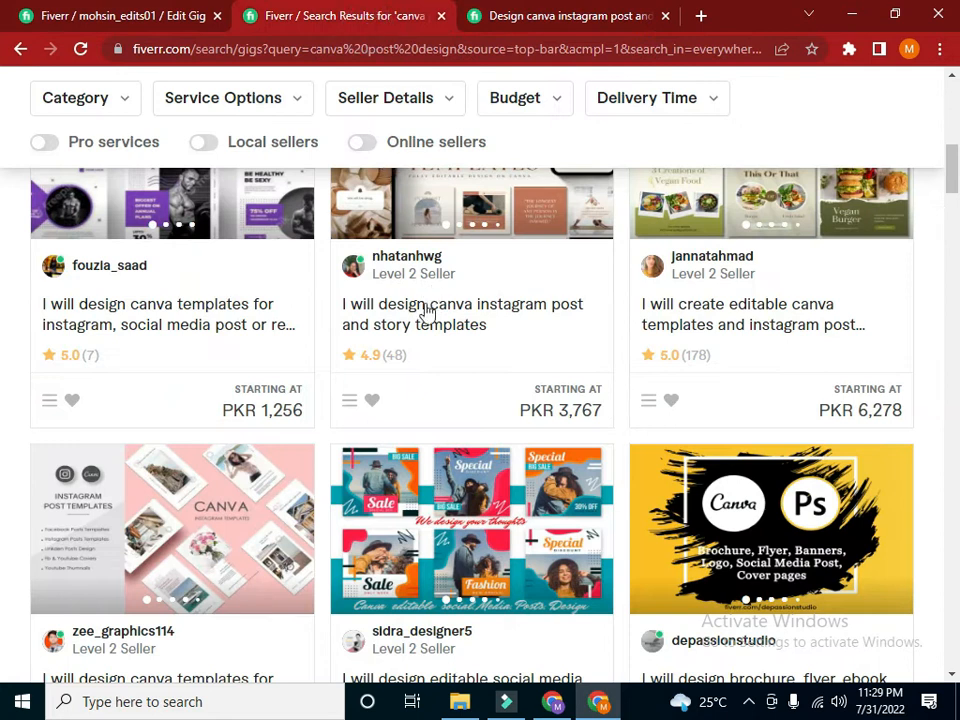
{"action": "key", "text": "ctrl+Page_Up"}
{"action": "left_click", "coordinate": [655, 441]}
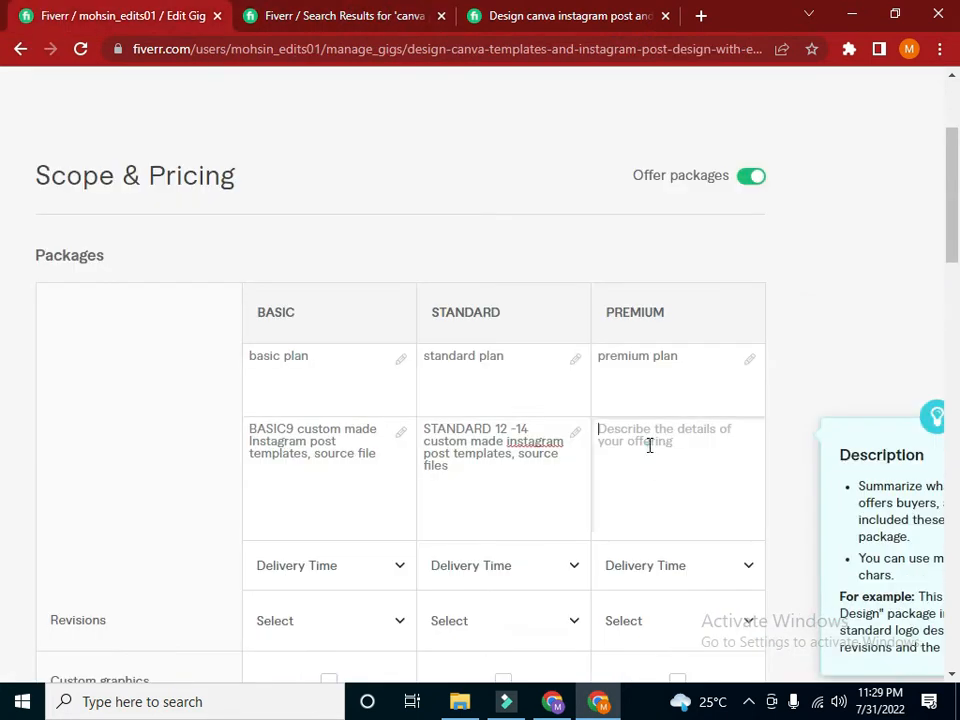
{"action": "right_click", "coordinate": [649, 445]}
{"action": "left_click", "coordinate": [720, 301]}
{"action": "key", "text": "ctrl+v"}
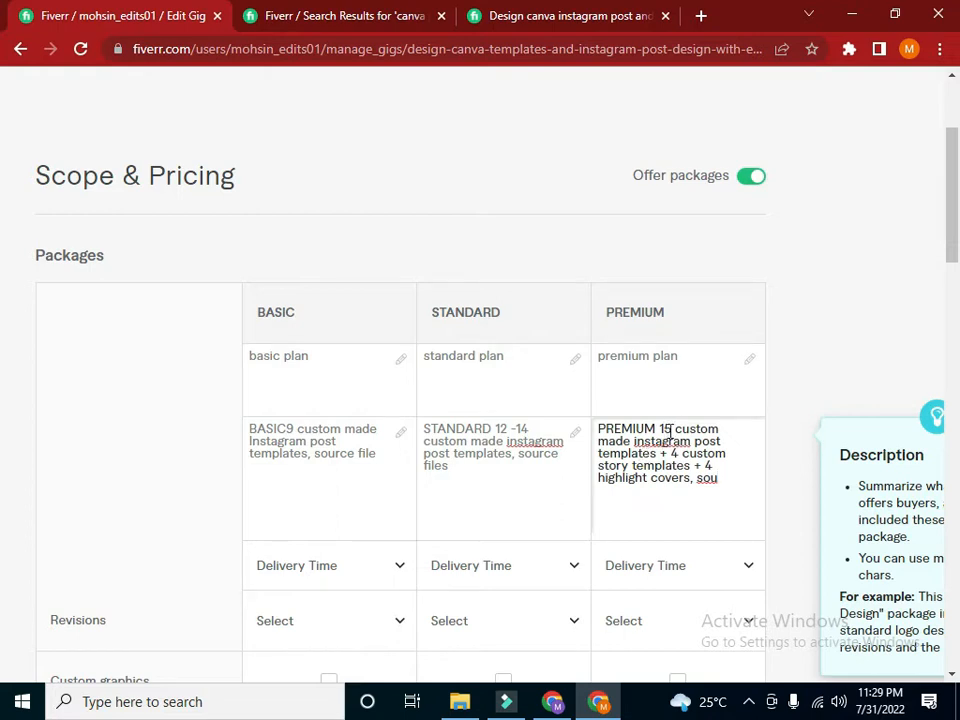
Change the number of custom made instagram post templates in the Premium package description to 20
{"action": "double_click", "coordinate": [664, 428]}
{"action": "left_click", "coordinate": [632, 346]}
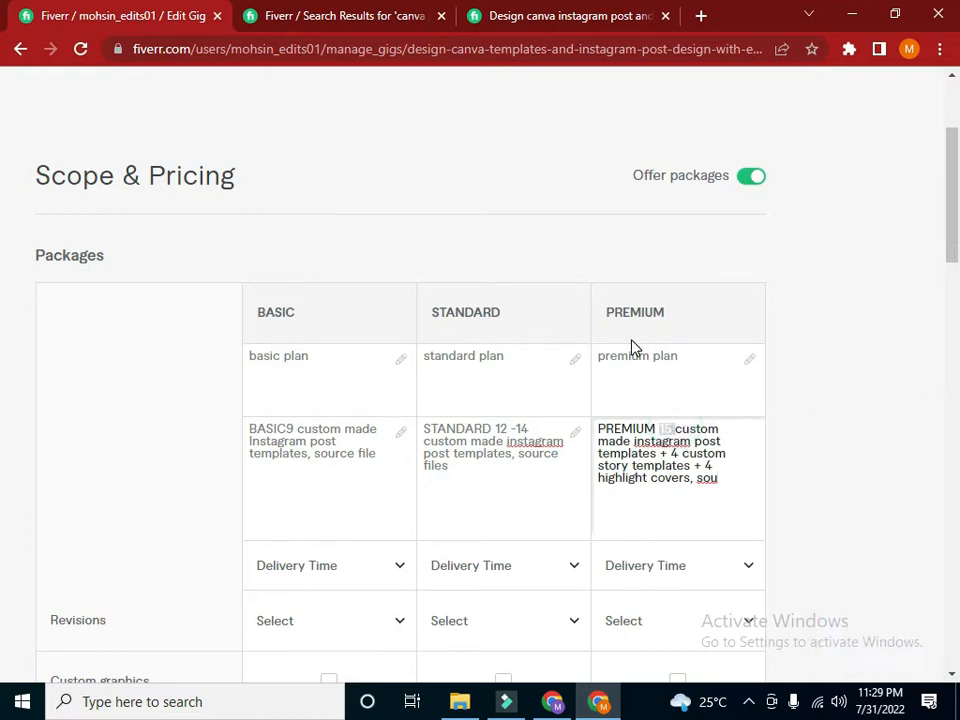
{"action": "key", "text": "BackSpace"}
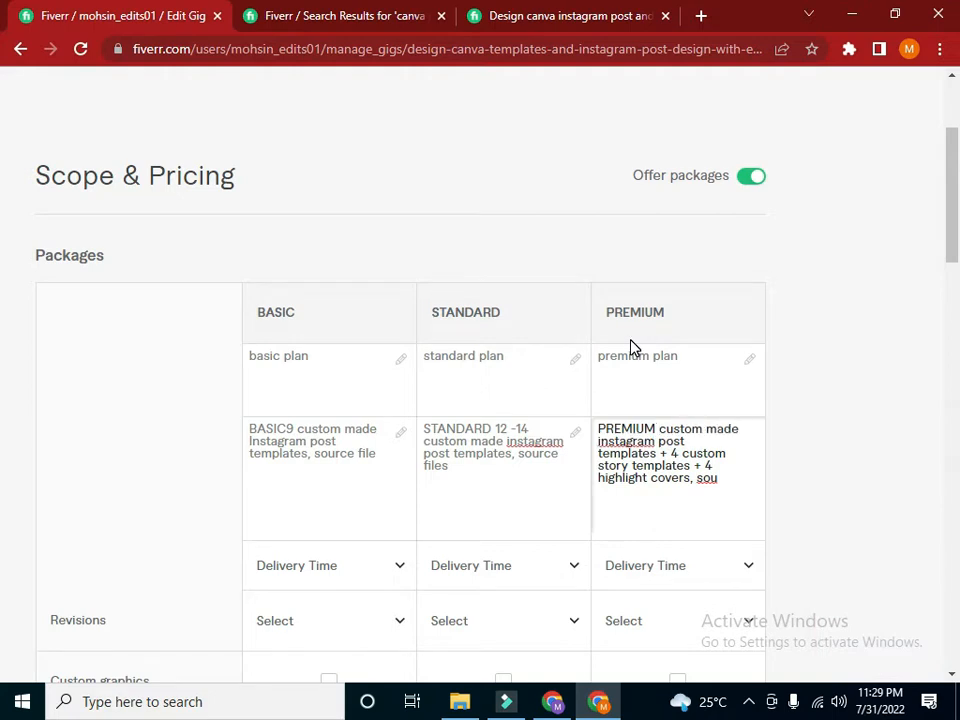
{"action": "type", "text": "20"}
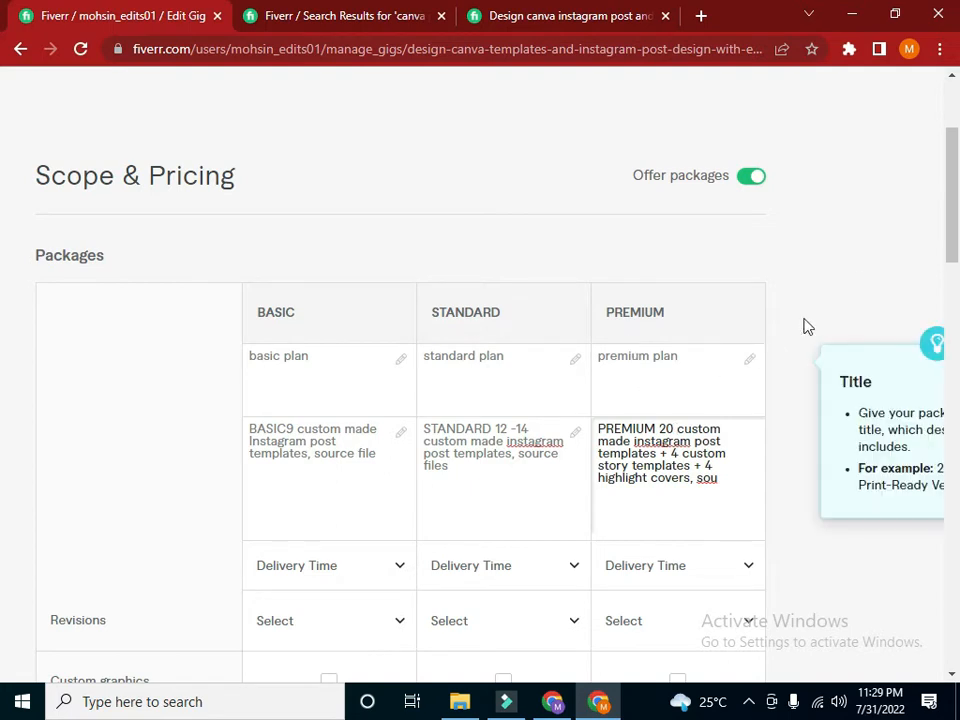
Check the Basic package's delivery time in the instagram post and story templates gig, and return to the new gig's packages
{"action": "scroll", "coordinate": [4, 210], "scroll_direction": "down", "scroll_amount": 2}
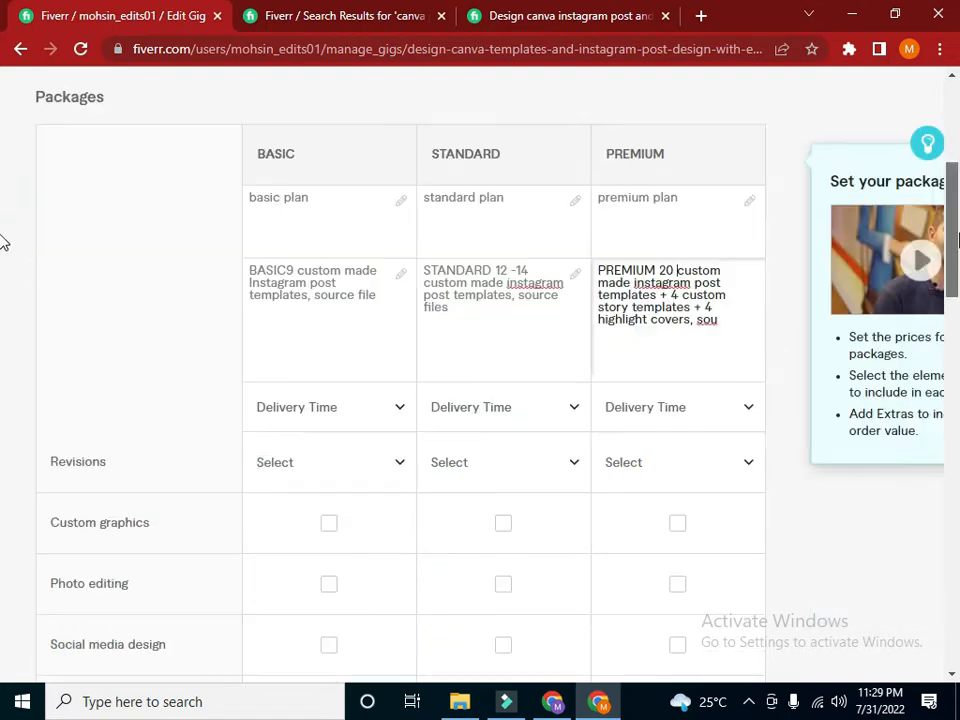
{"action": "left_click", "coordinate": [505, 18]}
{"action": "left_click", "coordinate": [680, 288]}
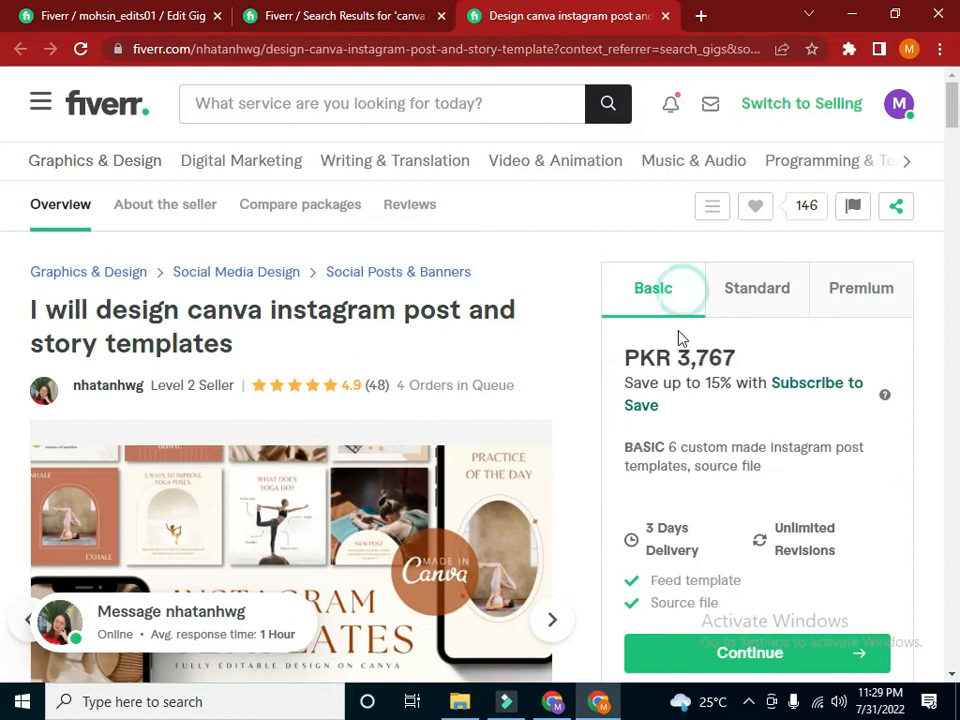
{"action": "left_click", "coordinate": [278, 16]}
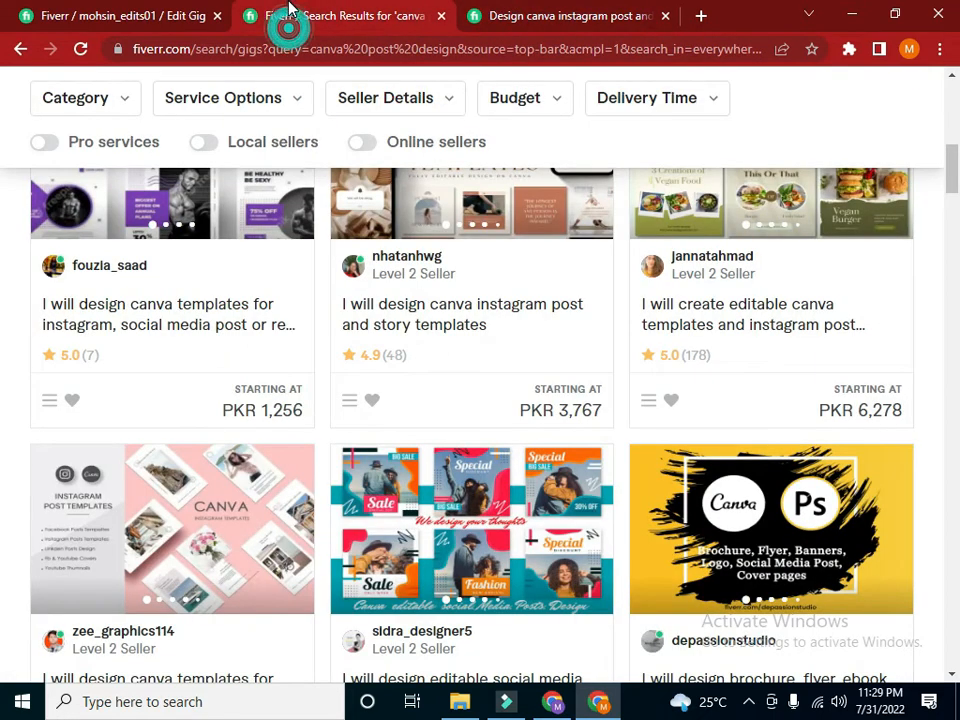
{"action": "left_click", "coordinate": [62, 12]}
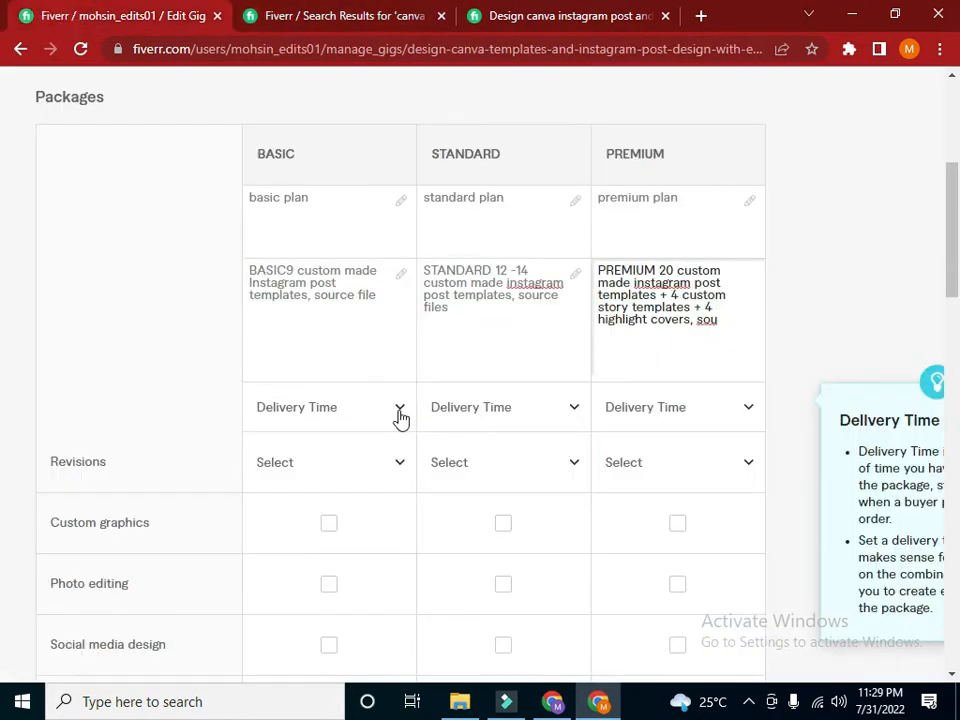
Set the delivery times to 2 days for Basic, 3 days for Standard and 5 days for Premium
{"action": "left_click", "coordinate": [399, 416]}
{"action": "left_click", "coordinate": [336, 294]}
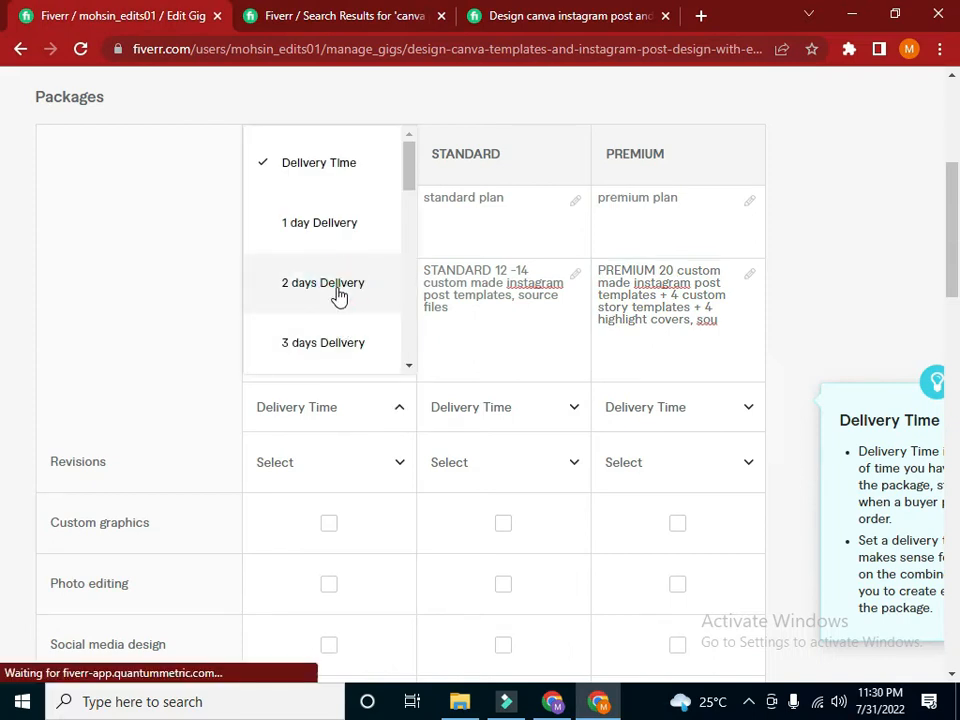
{"action": "left_click", "coordinate": [538, 410]}
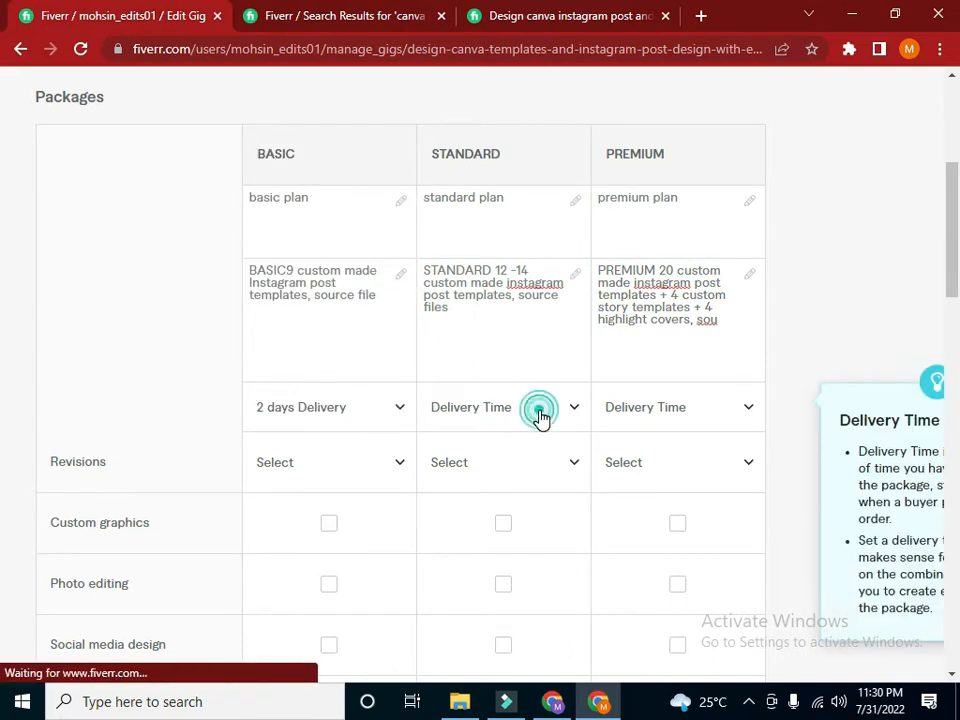
{"action": "left_click", "coordinate": [505, 345]}
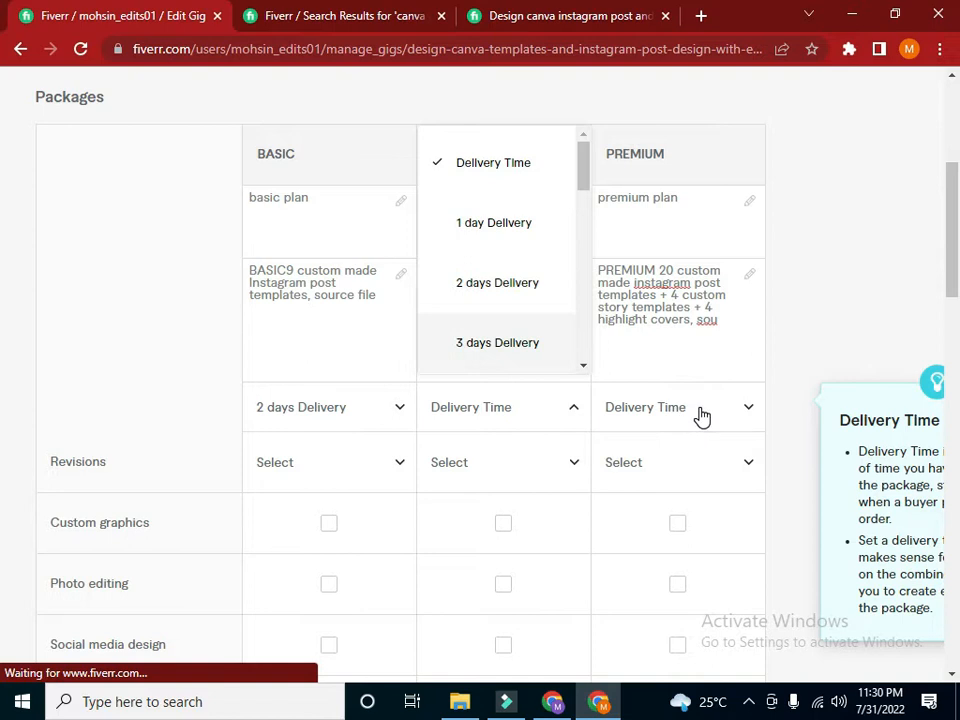
{"action": "left_click", "coordinate": [741, 406]}
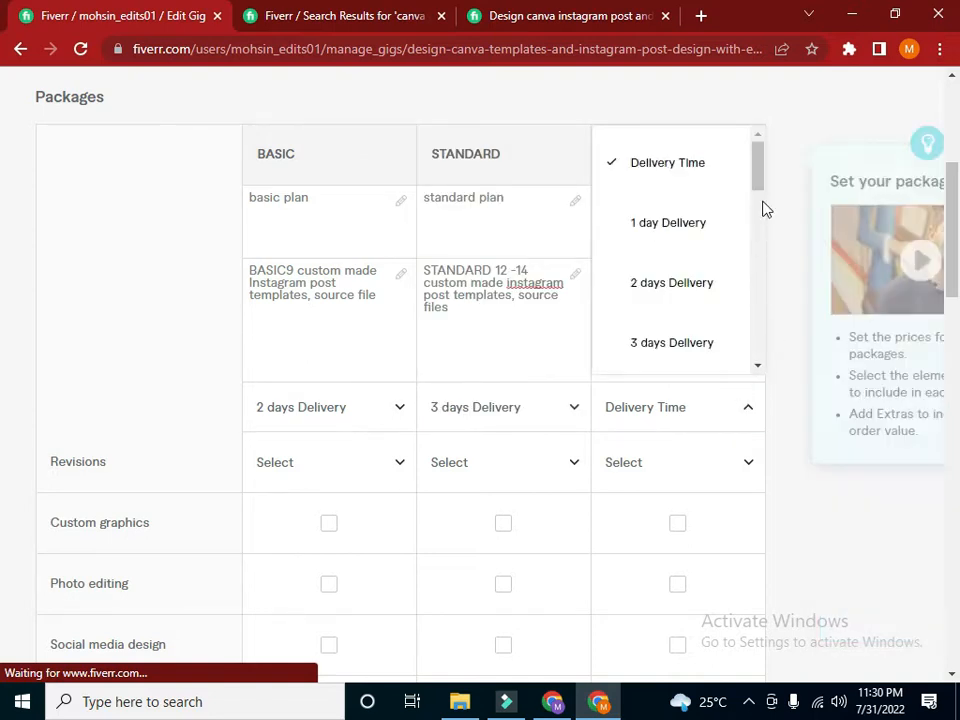
{"action": "left_click", "coordinate": [755, 175]}
{"action": "left_click_drag", "start_coordinate": [752, 176], "coordinate": [749, 202]}
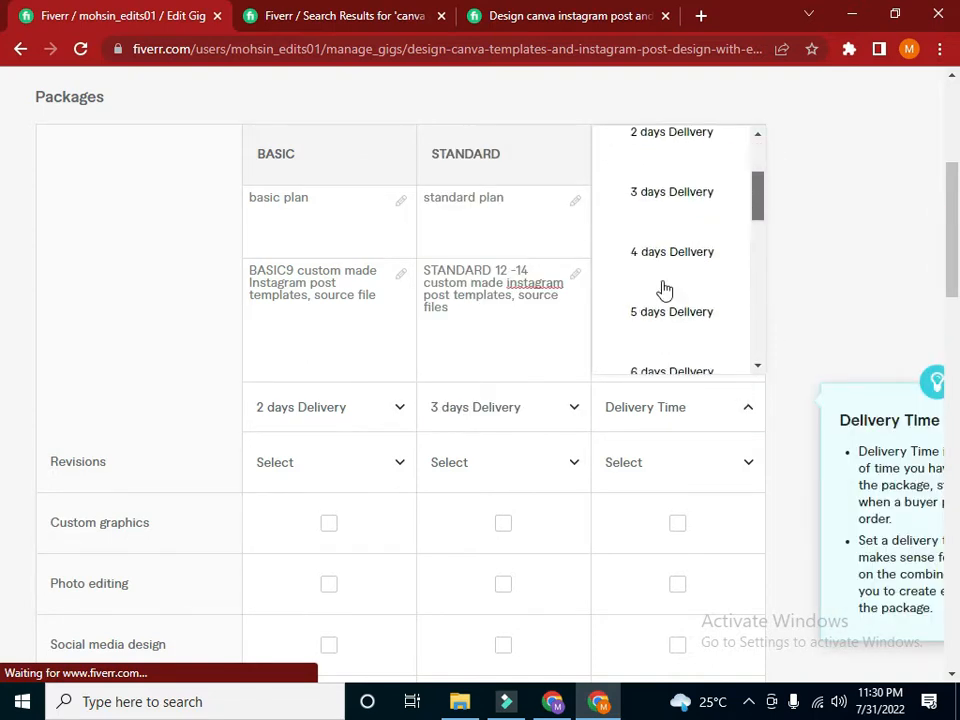
{"action": "left_click", "coordinate": [654, 316]}
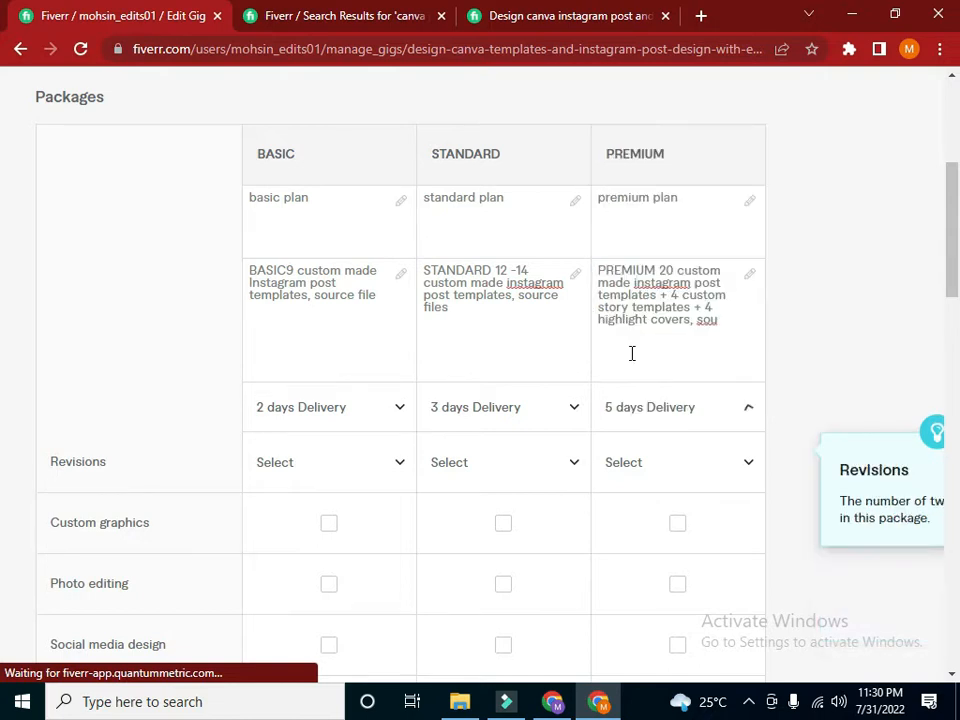
Remove the highlight covers part and the cut-off word from the Premium package description and end it with ", source files"
{"action": "left_click", "coordinate": [724, 319]}
{"action": "double_click", "coordinate": [707, 320]}
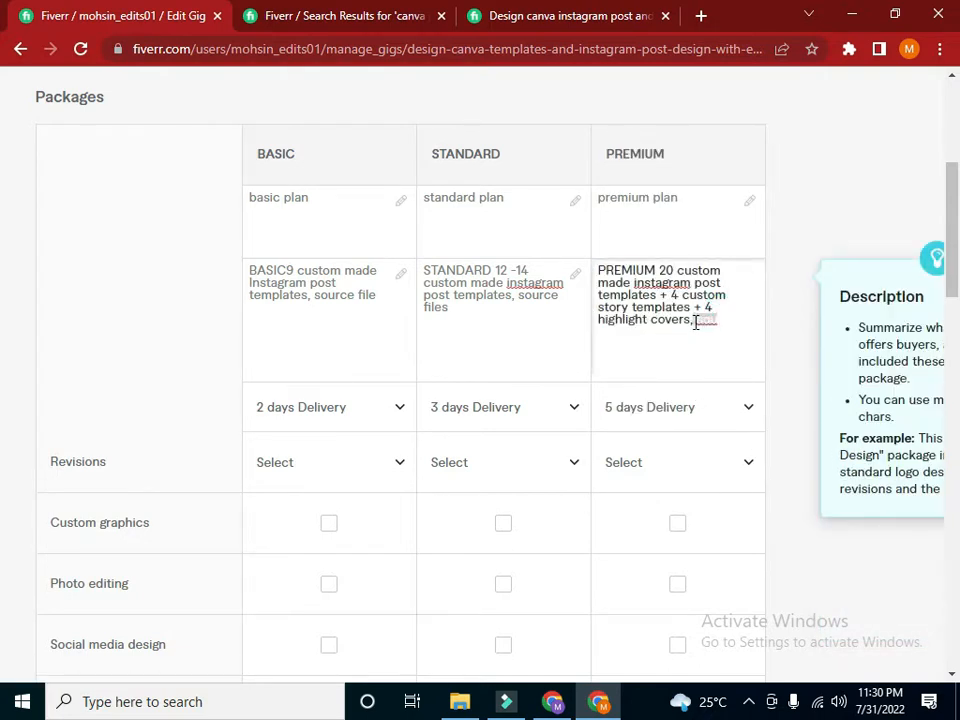
{"action": "type", "text": "s"}
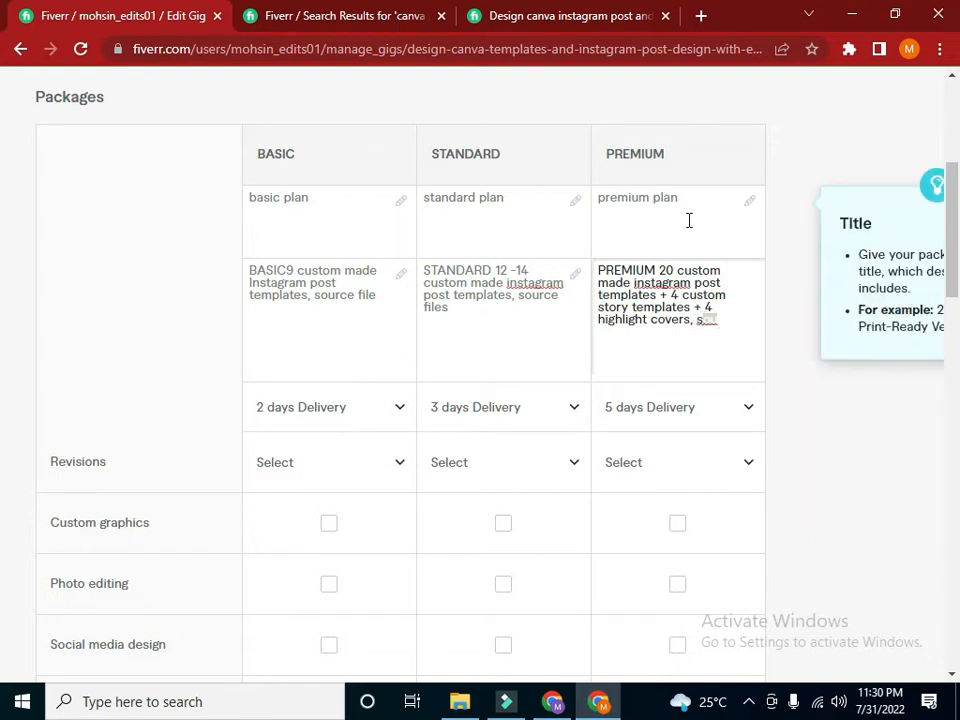
{"action": "left_click", "coordinate": [719, 313]}
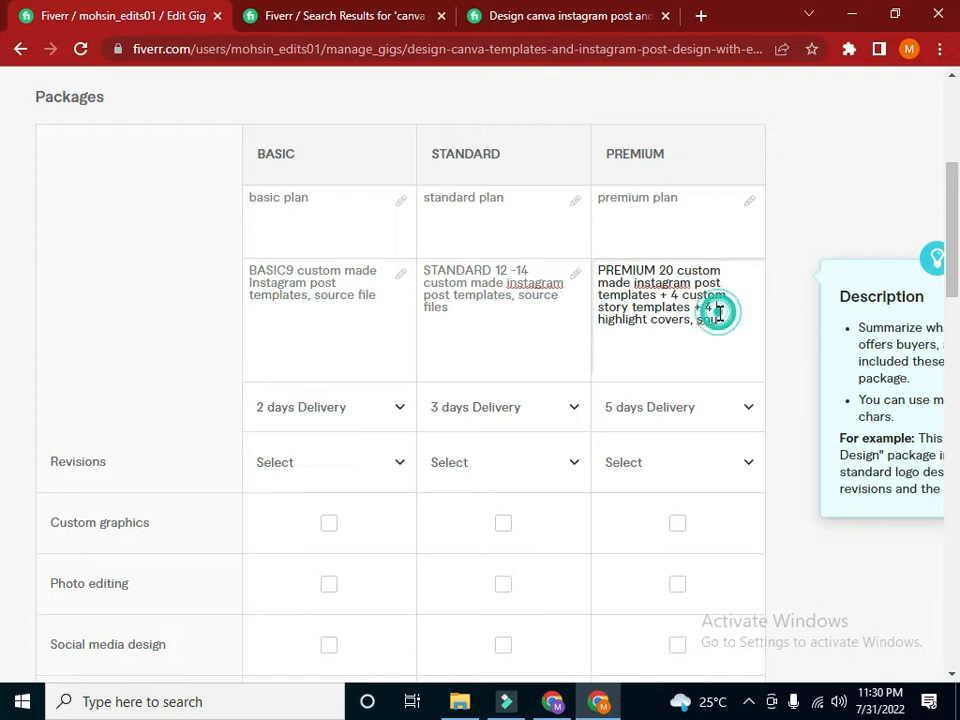
{"action": "mouse_move", "coordinate": [714, 318]}
{"action": "left_mouse_down"}
{"action": "mouse_move", "coordinate": [612, 313]}
{"action": "mouse_move", "coordinate": [704, 306]}
{"action": "left_mouse_up"}
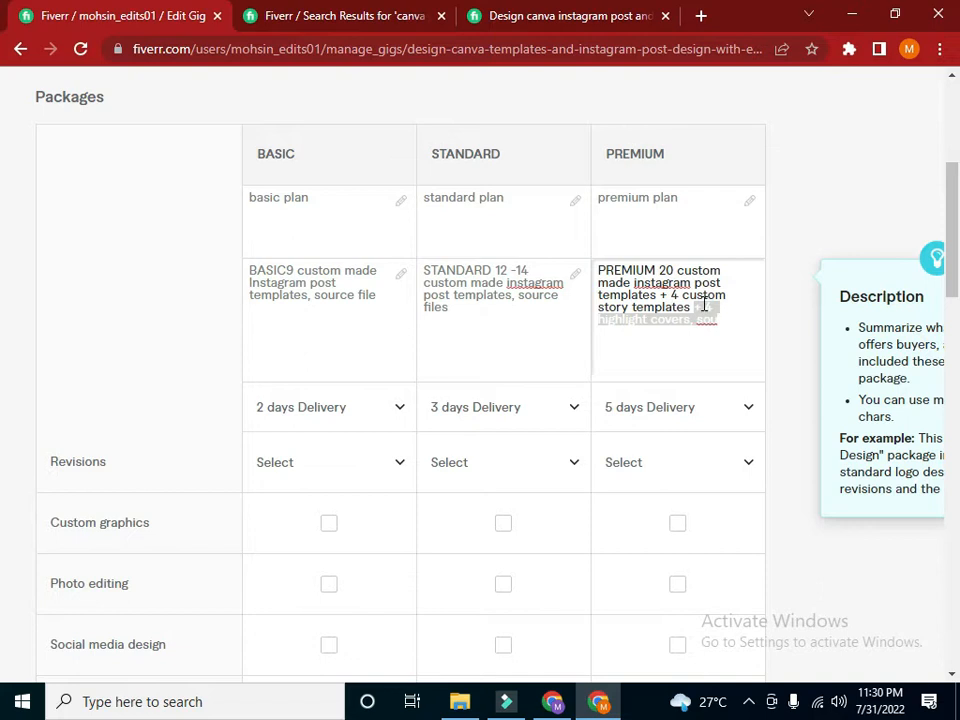
{"action": "key", "text": "BackSpace"}
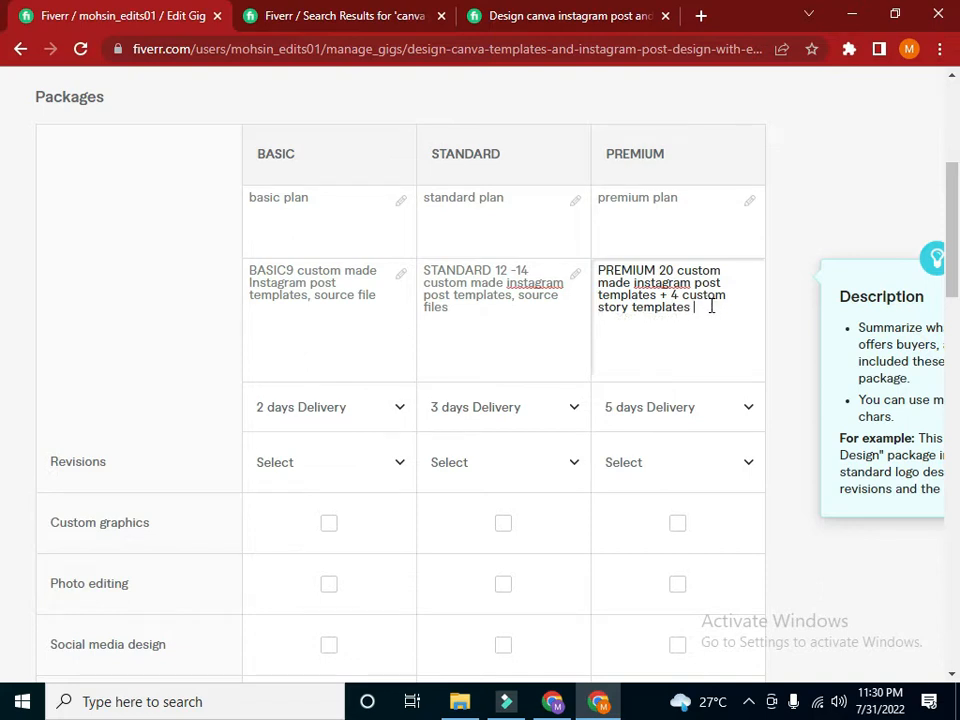
{"action": "type", "text": ", source files"}
Set the revisions to UNLIMITED for the Basic, Standard and Premium packages
{"action": "left_click", "coordinate": [403, 467]}
{"action": "left_click_drag", "start_coordinate": [403, 248], "coordinate": [418, 414]}
{"action": "left_click", "coordinate": [330, 398]}
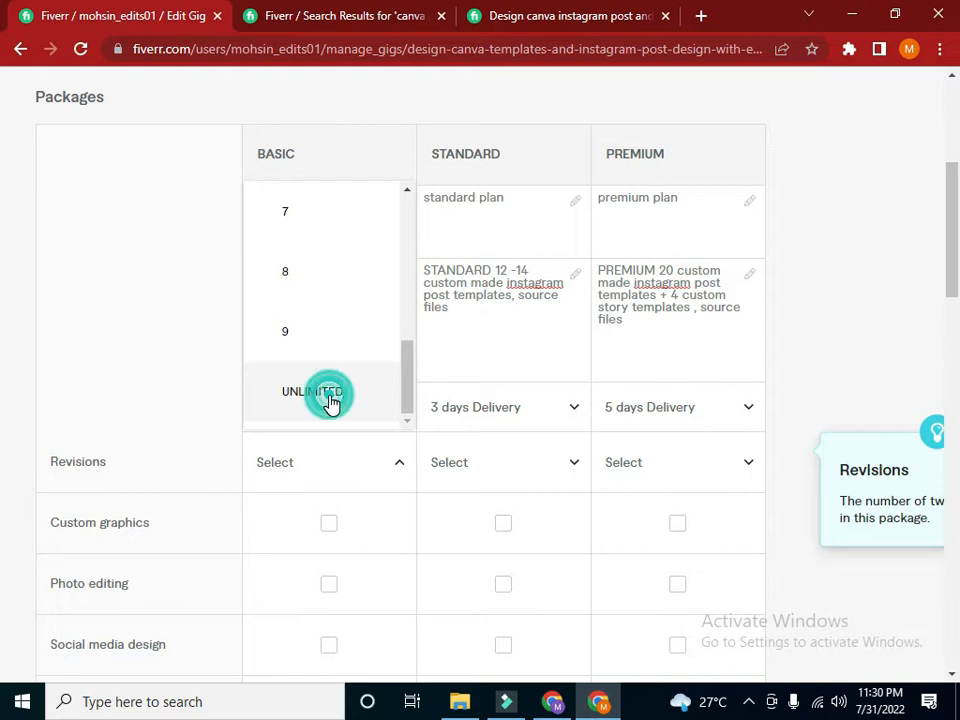
{"action": "left_click", "coordinate": [545, 462]}
{"action": "left_click_drag", "start_coordinate": [573, 236], "coordinate": [572, 401]}
{"action": "left_click", "coordinate": [508, 390]}
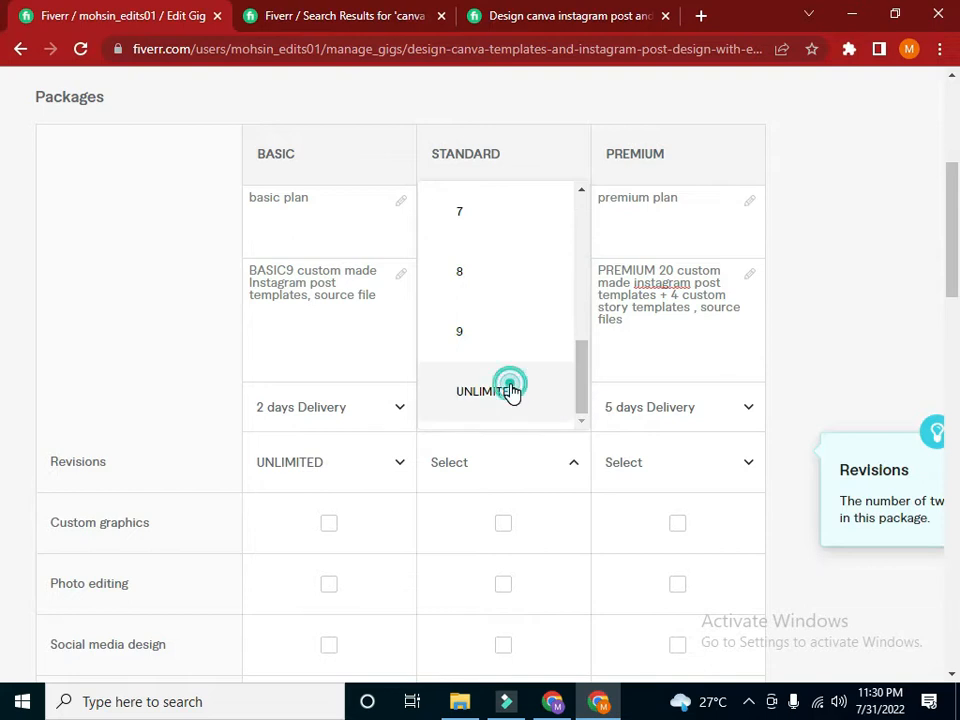
{"action": "left_click", "coordinate": [740, 462]}
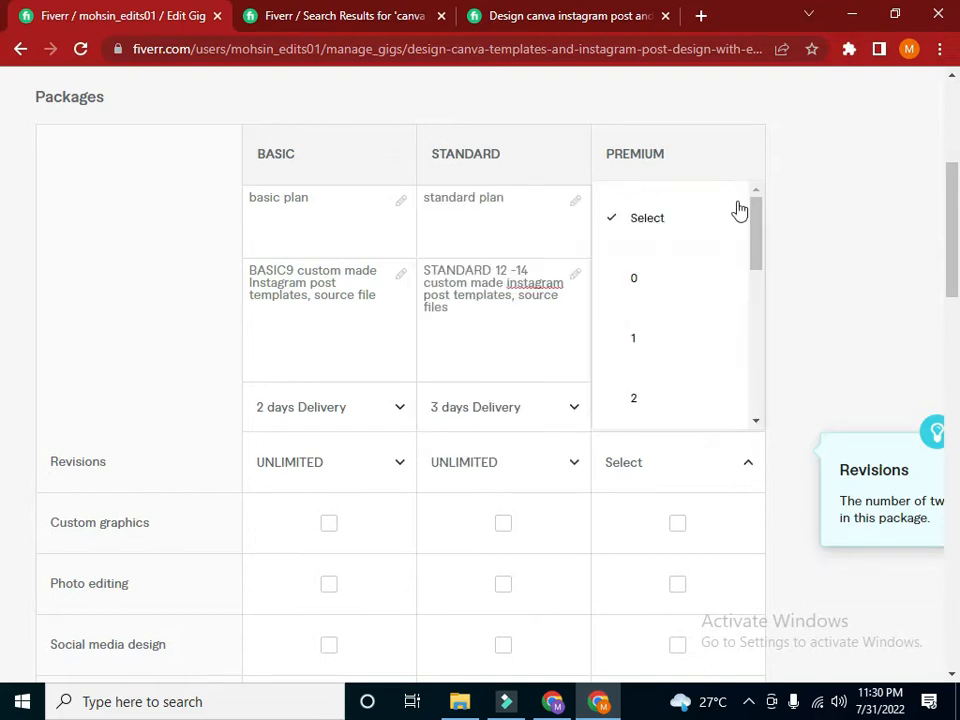
{"action": "left_click_drag", "start_coordinate": [750, 222], "coordinate": [752, 395]}
{"action": "left_click", "coordinate": [641, 390]}
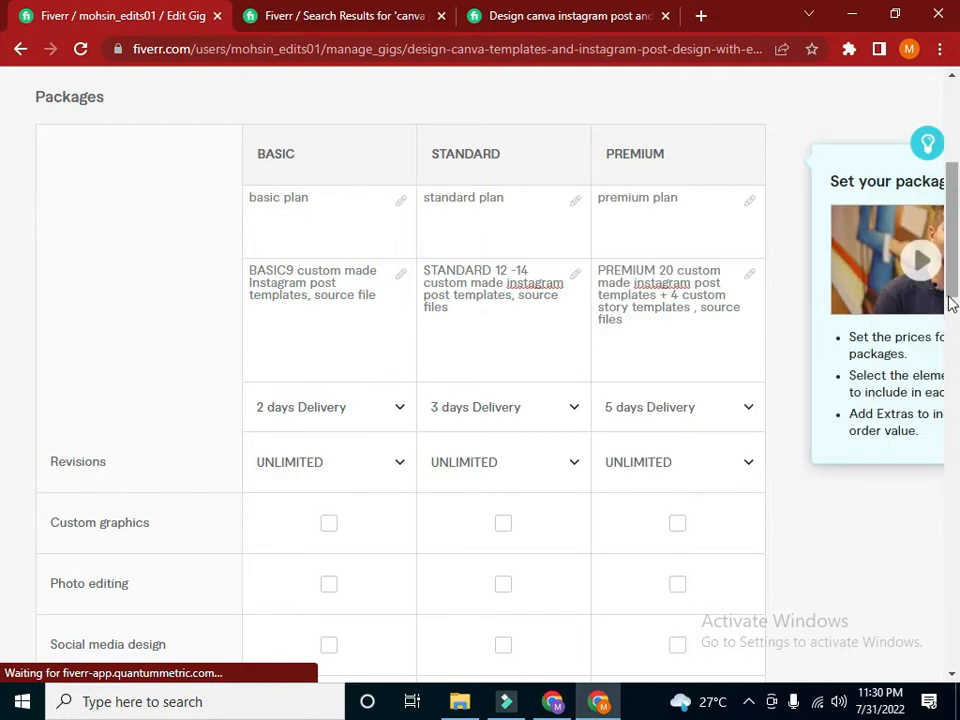
Include the source file in the Basic, Standard and Premium packages
{"action": "scroll", "coordinate": [955, 285], "scroll_direction": "down", "scroll_amount": 3}
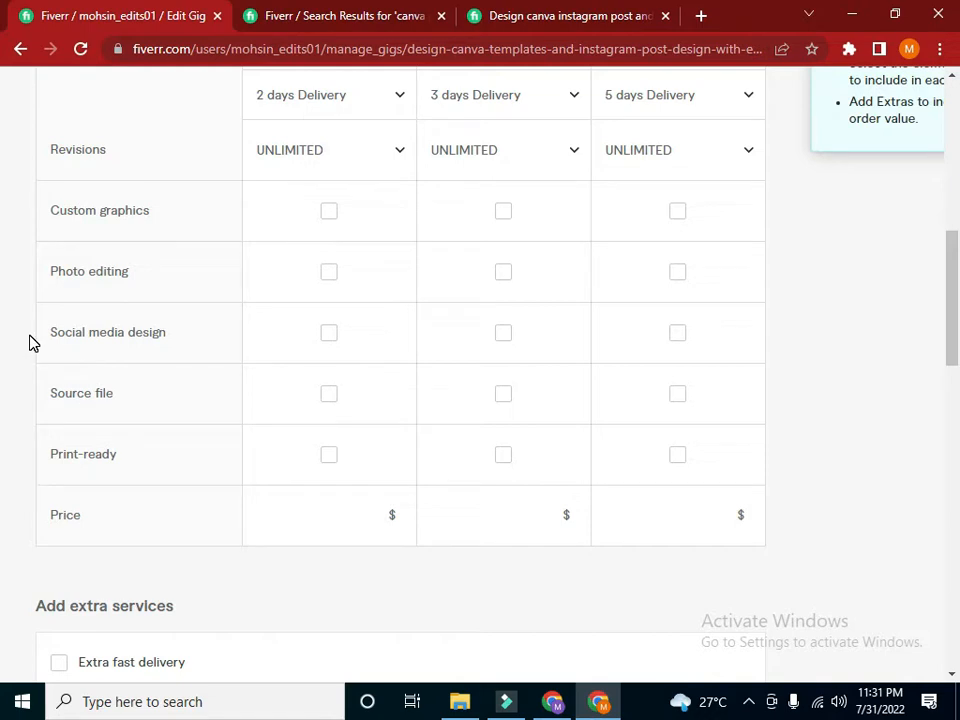
{"action": "left_click", "coordinate": [333, 394]}
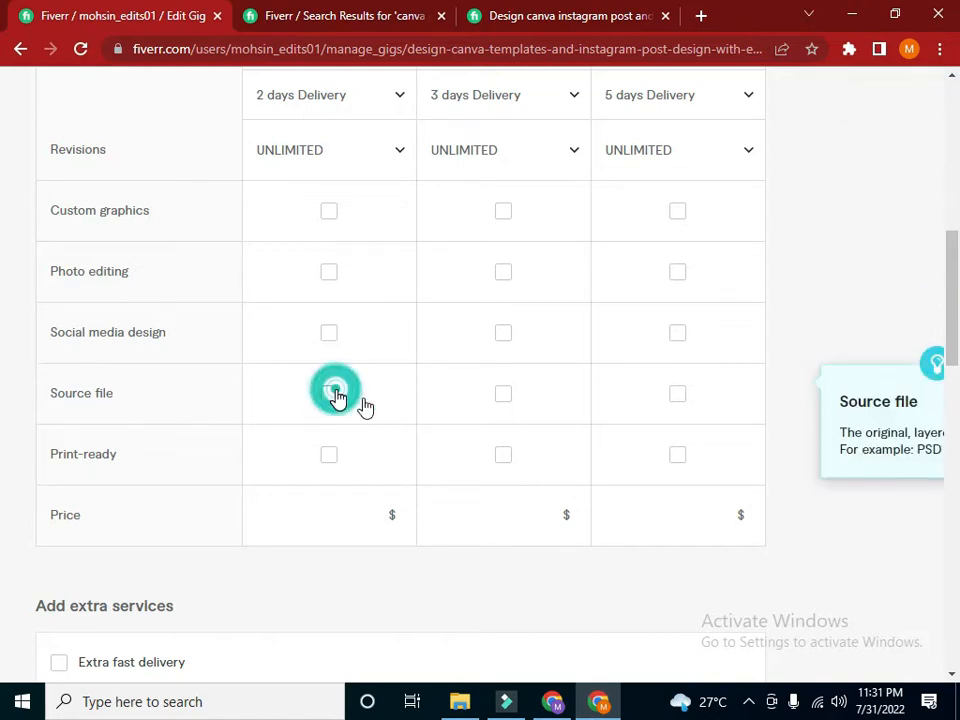
{"action": "left_click", "coordinate": [492, 390]}
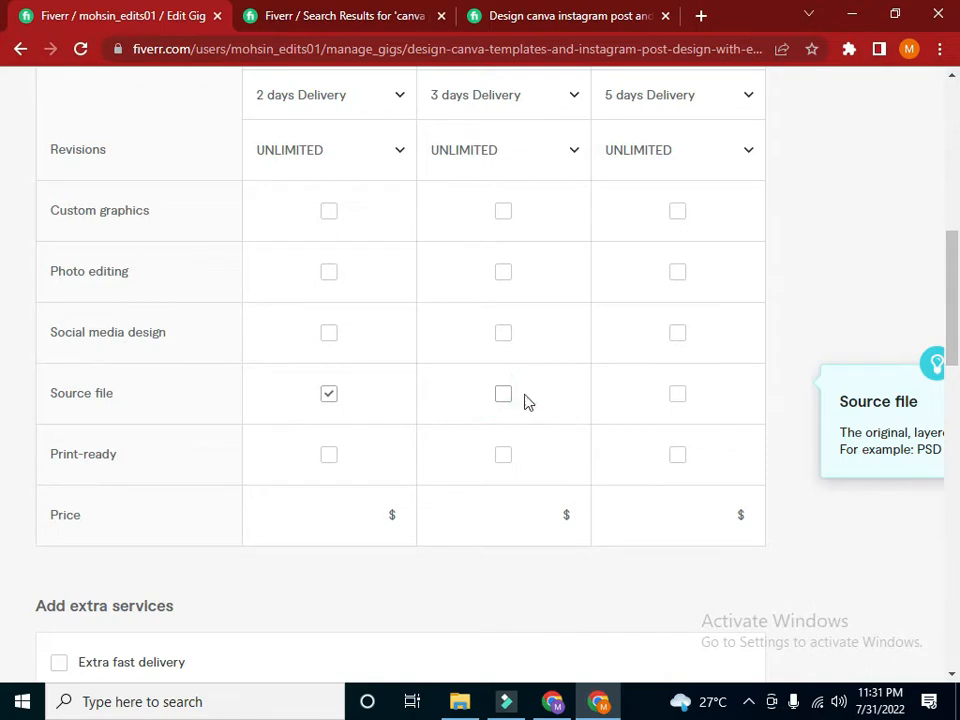
{"action": "left_click", "coordinate": [510, 394]}
{"action": "left_click", "coordinate": [675, 396]}
{"action": "left_click", "coordinate": [507, 395]}
{"action": "left_click", "coordinate": [503, 394]}
Include social media design in the Basic, Standard and Premium packages
{"action": "left_click", "coordinate": [330, 341]}
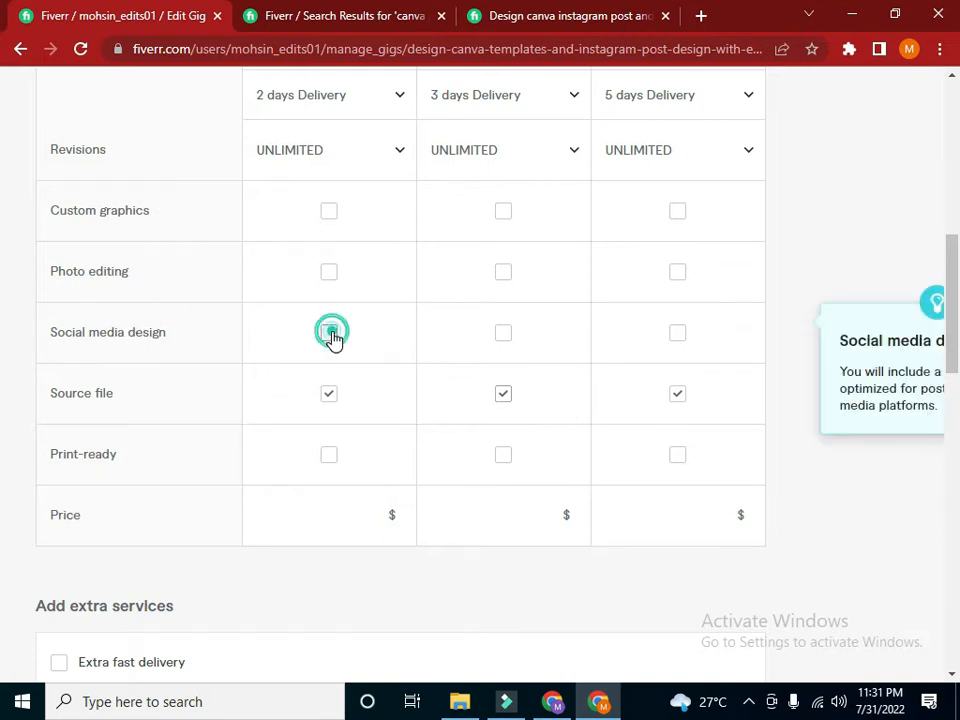
{"action": "left_click", "coordinate": [505, 333]}
{"action": "left_click", "coordinate": [682, 336]}
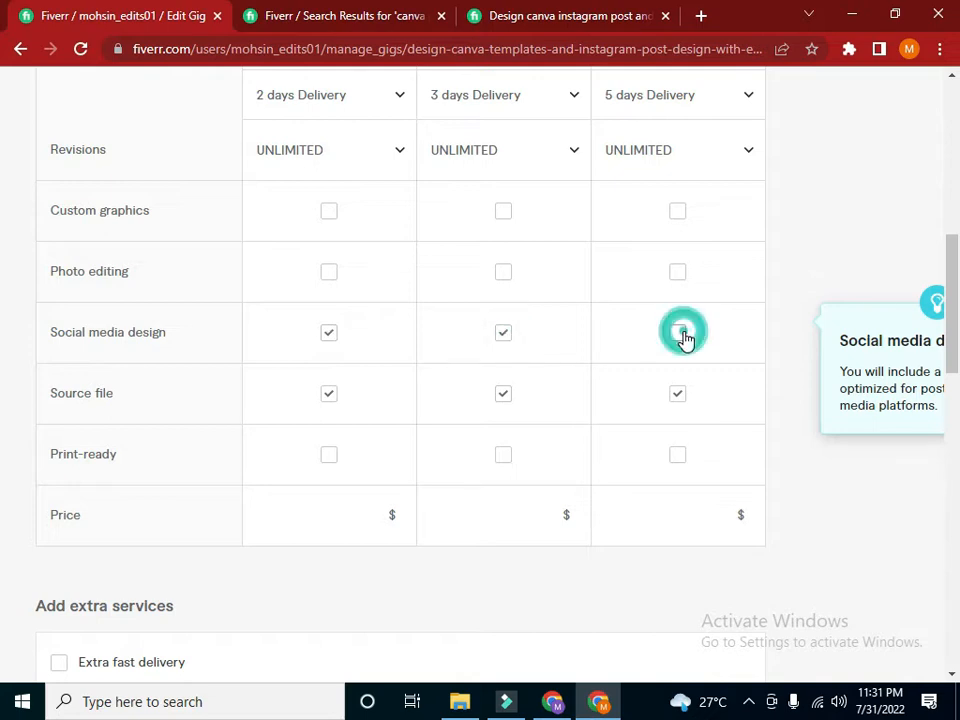
Check the Standard and Premium packages in the instagram post and story templates gig, and return to the new gig's packages
{"action": "left_click", "coordinate": [548, 16]}
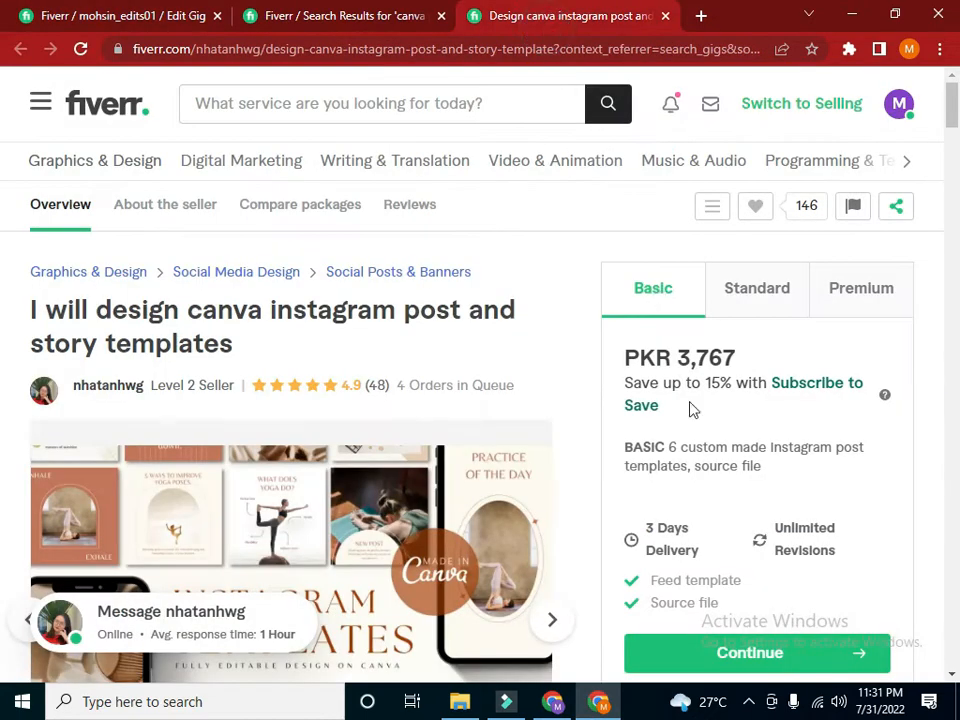
{"action": "left_click", "coordinate": [728, 298]}
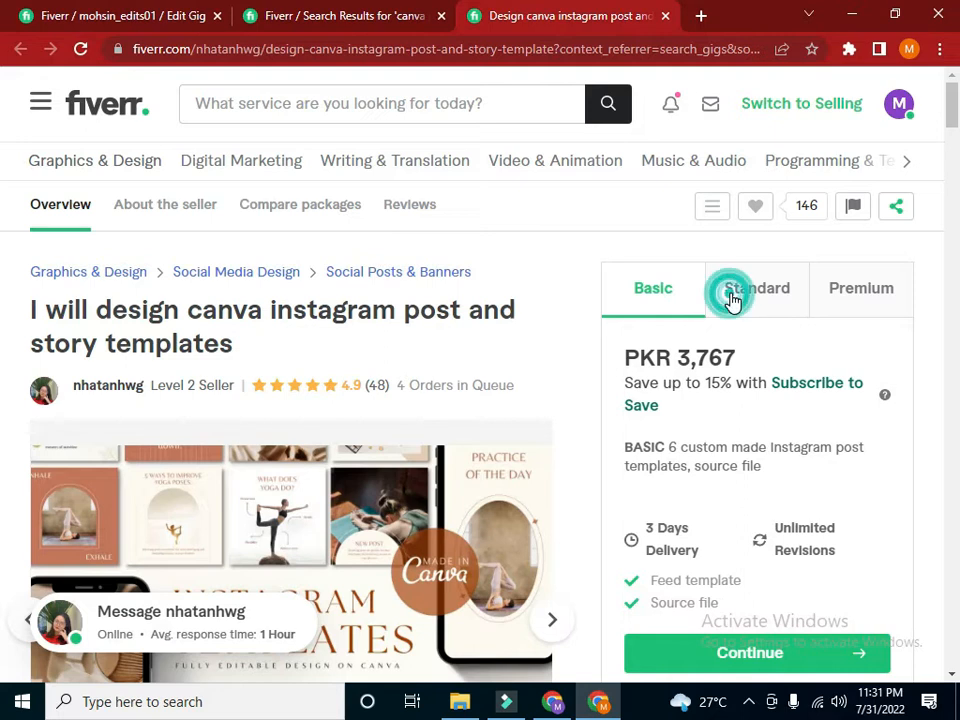
{"action": "left_click", "coordinate": [898, 286]}
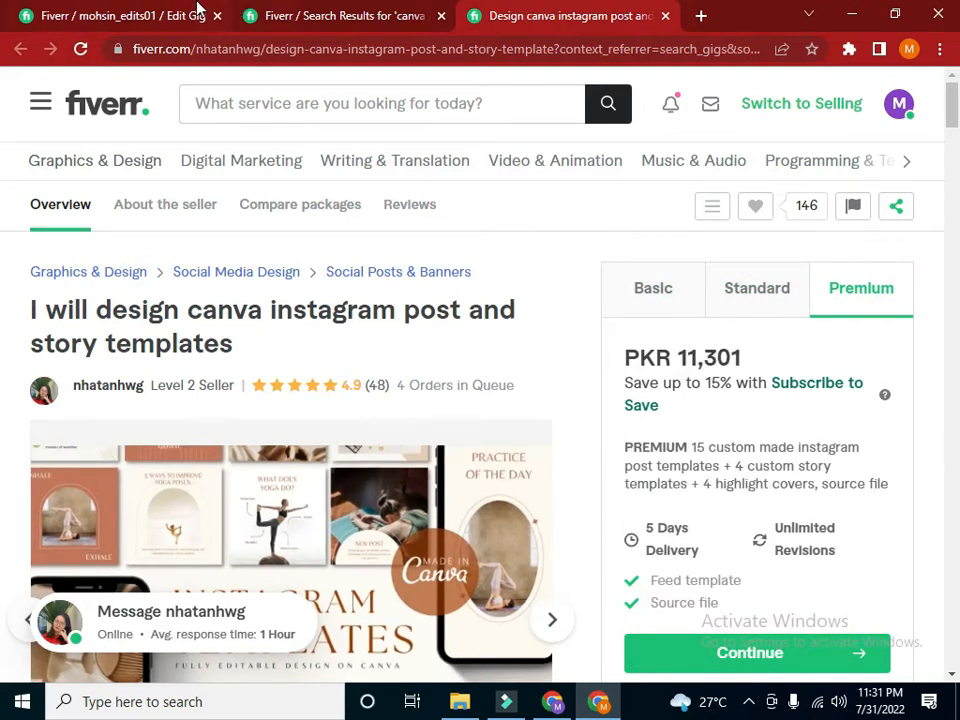
{"action": "left_click", "coordinate": [133, 15]}
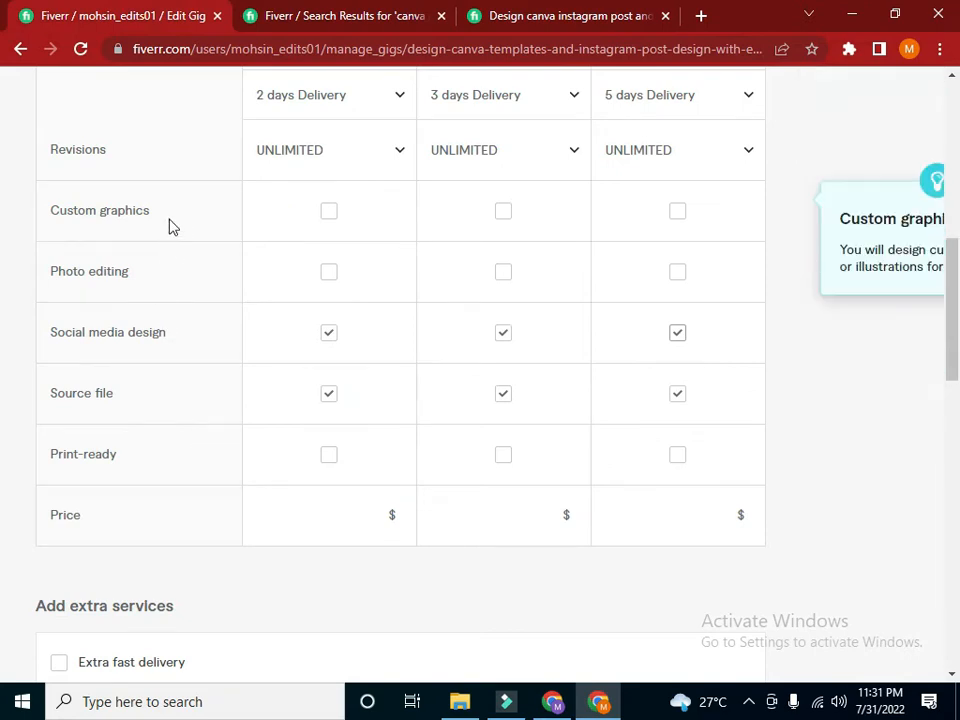
Include custom graphics in the Standard and Premium packages only, leaving it out of Basic
{"action": "left_click", "coordinate": [328, 212]}
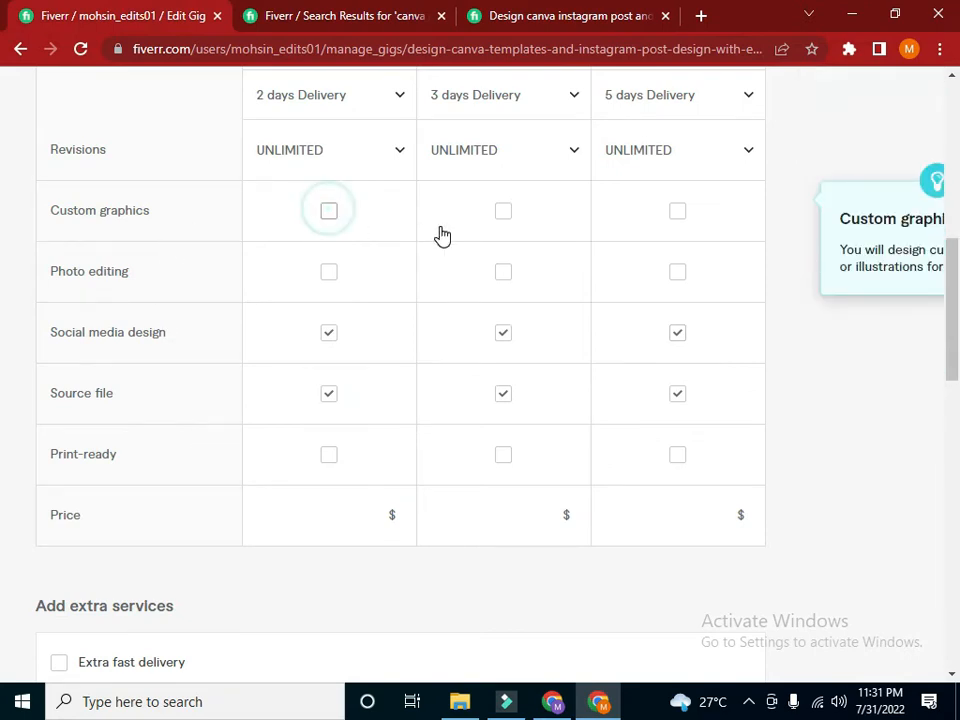
{"action": "left_click", "coordinate": [328, 214]}
{"action": "left_click", "coordinate": [328, 214]}
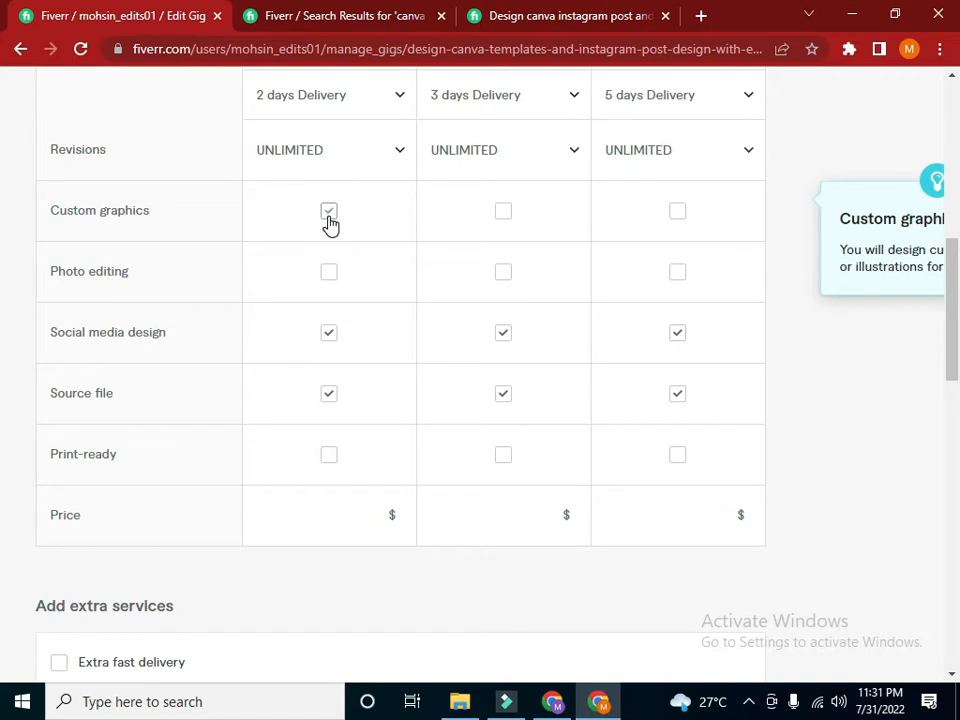
{"action": "left_click", "coordinate": [503, 211]}
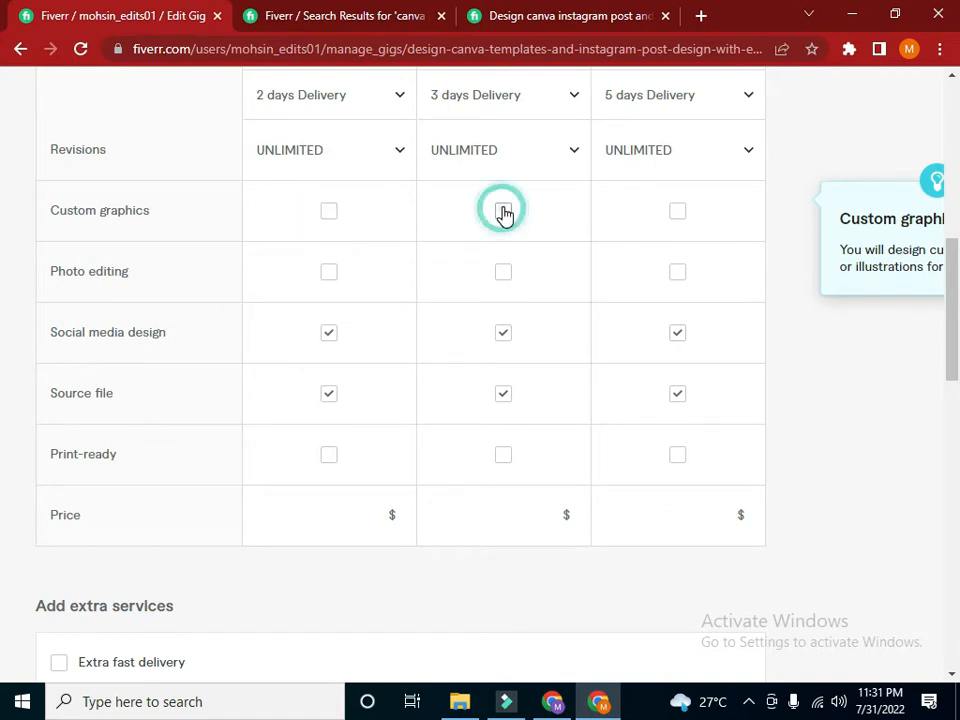
{"action": "left_click", "coordinate": [679, 212]}
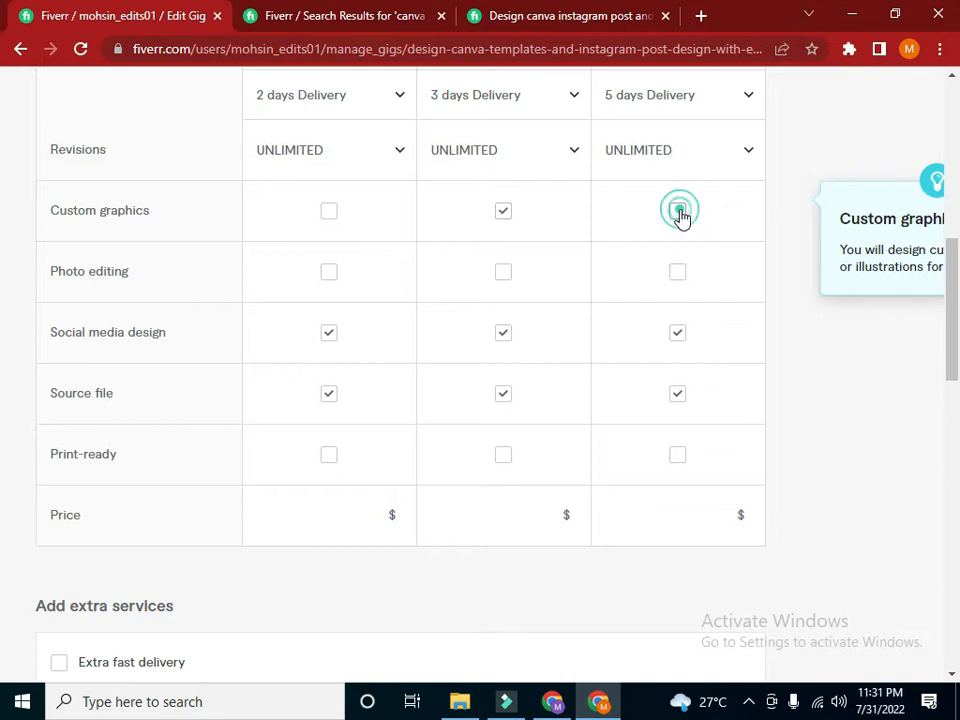
Include photo editing in the Standard and Premium packages, and print-ready in the Premium package only
{"action": "left_click", "coordinate": [505, 274]}
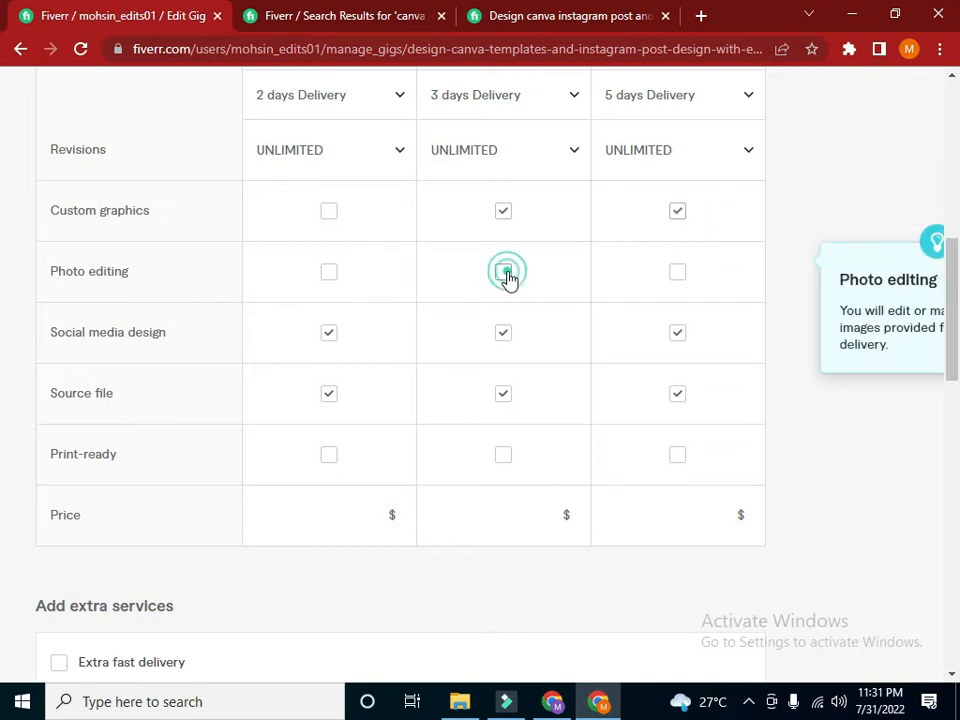
{"action": "left_click", "coordinate": [673, 277]}
{"action": "left_click", "coordinate": [677, 457]}
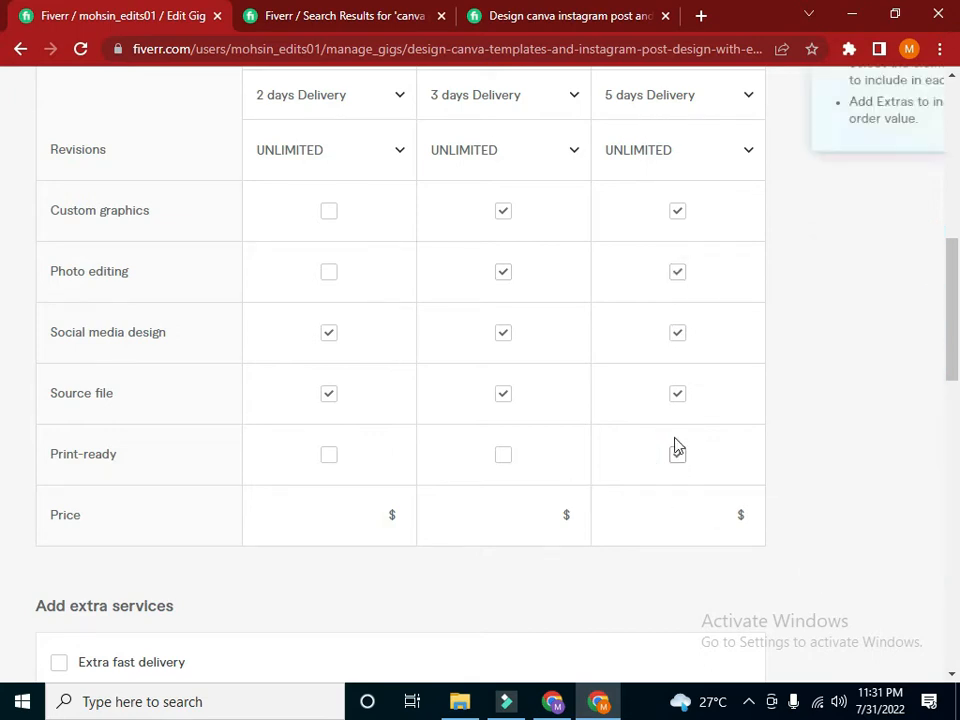
{"action": "left_click", "coordinate": [677, 455]}
Set the Basic package's price to $20
{"action": "left_click", "coordinate": [340, 527]}
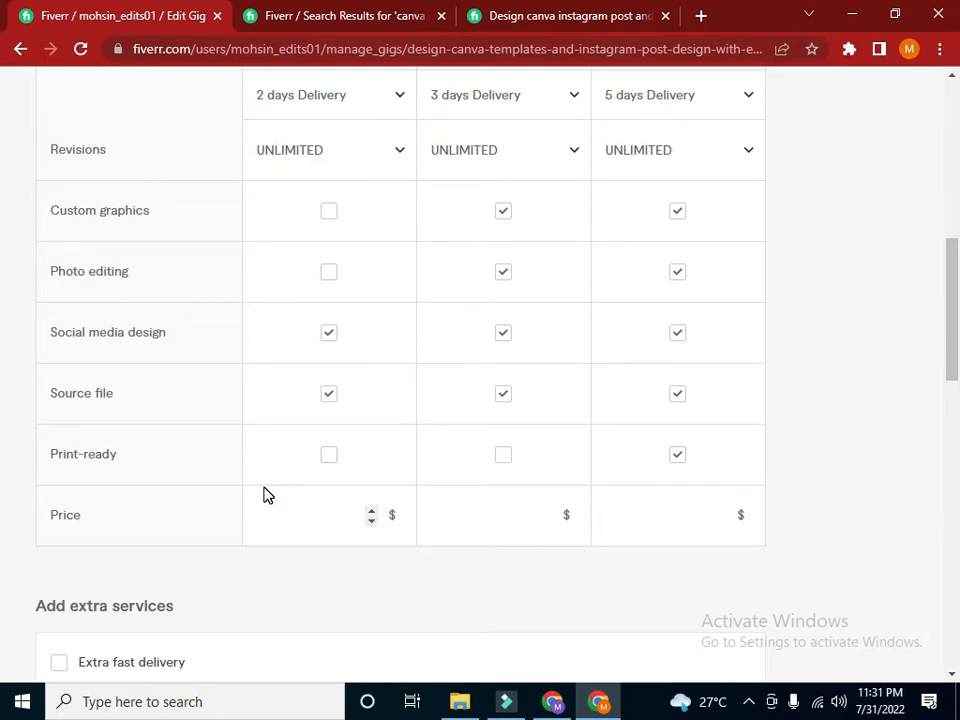
{"action": "type", "text": "20"}
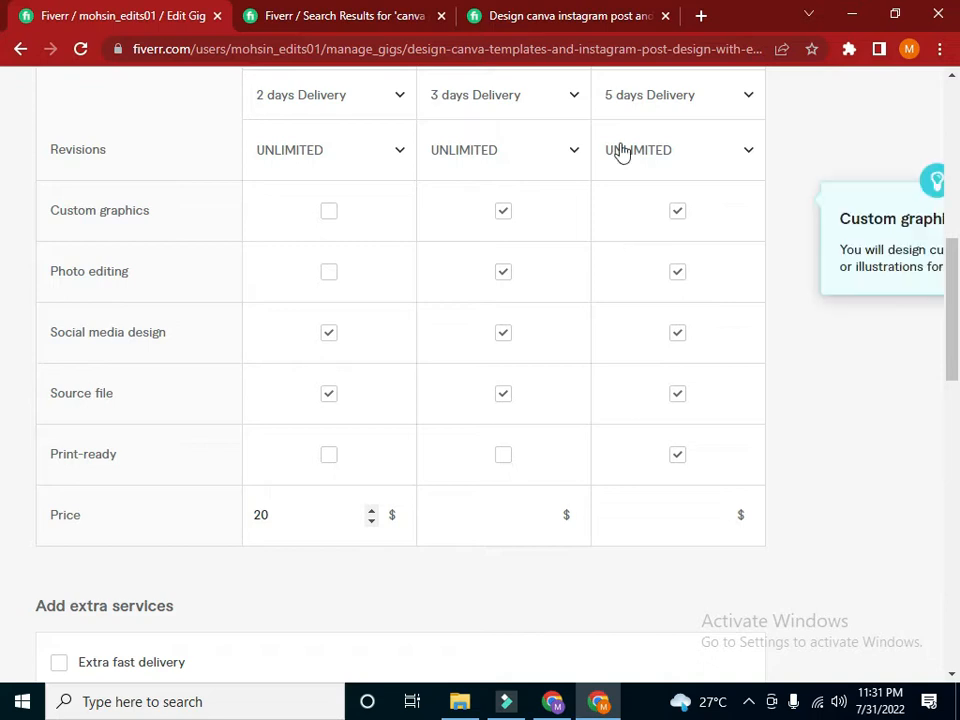
Calculate 20*240 with a Google search in a new browser tab
{"action": "left_click", "coordinate": [703, 17]}
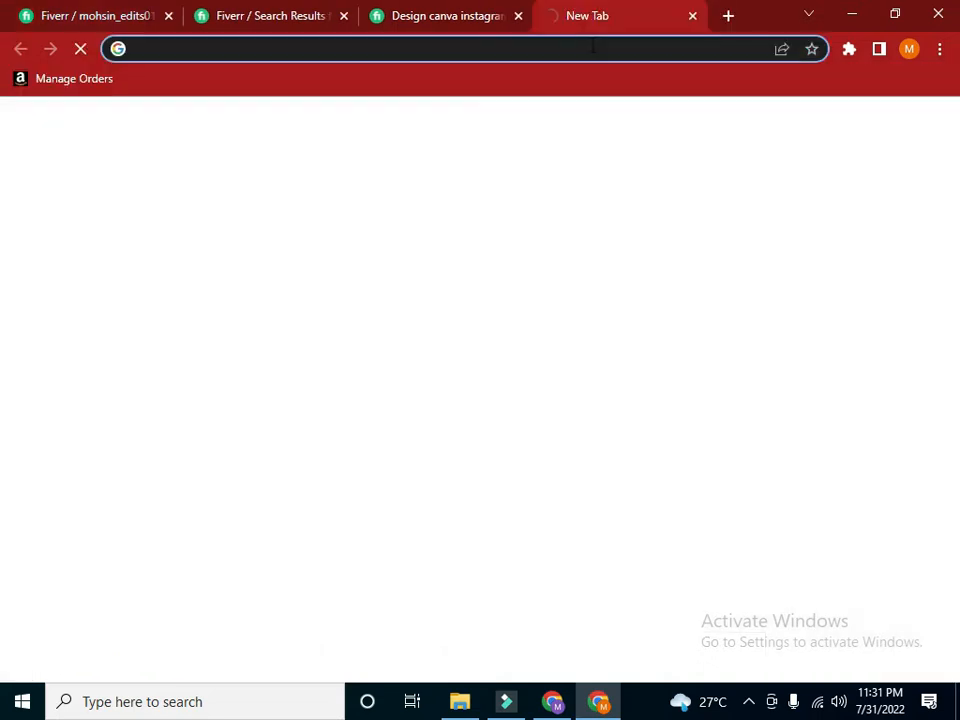
{"action": "left_click", "coordinate": [588, 48]}
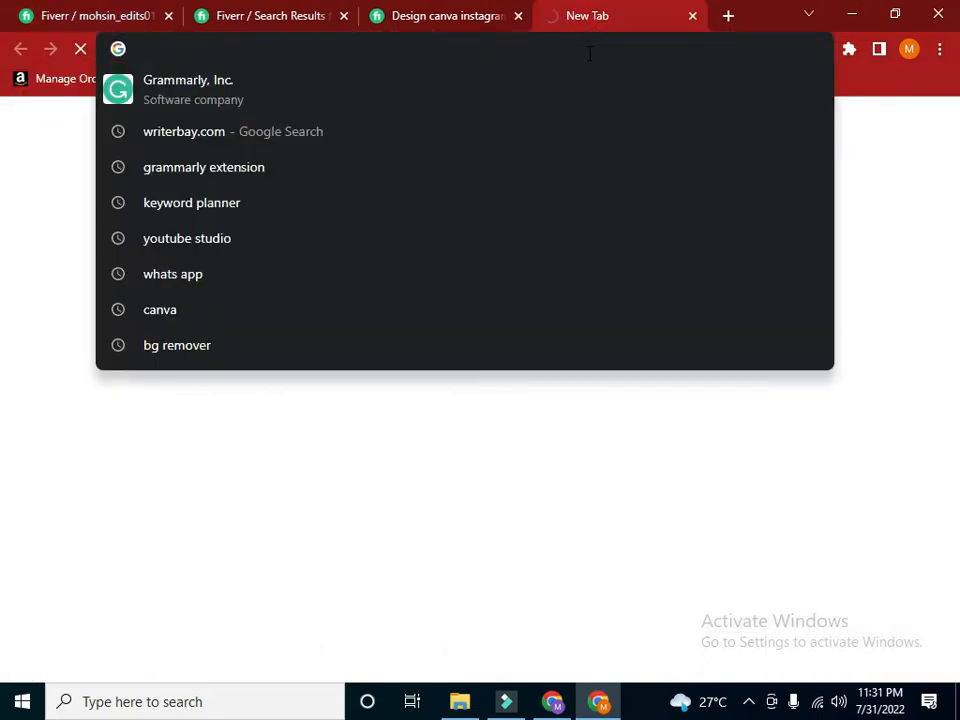
{"action": "type", "text": "20"}
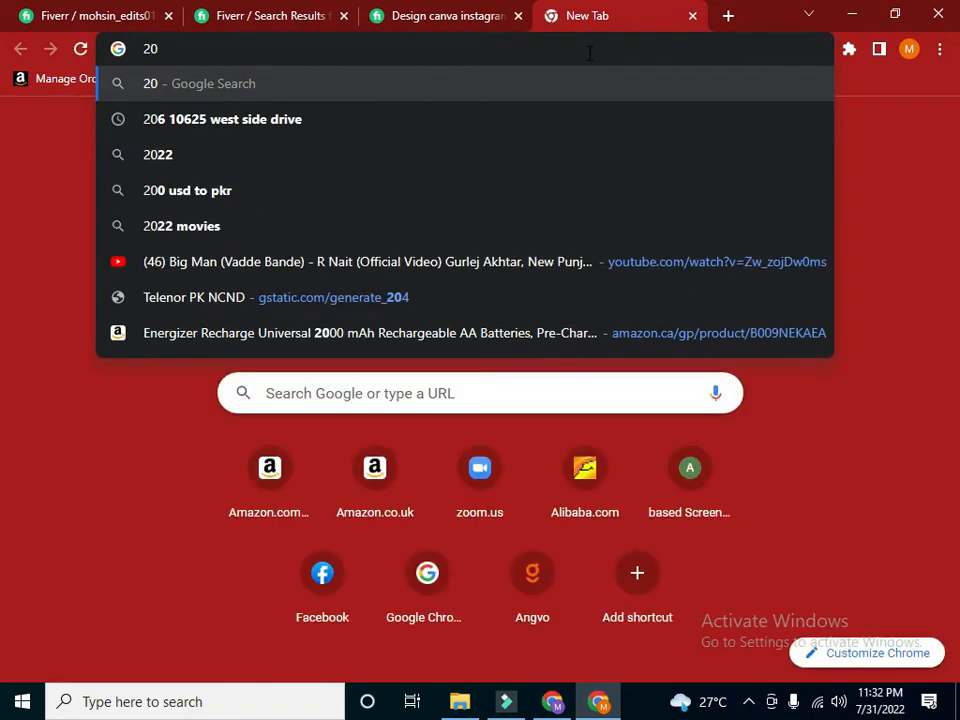
{"action": "type", "text": "*2"}
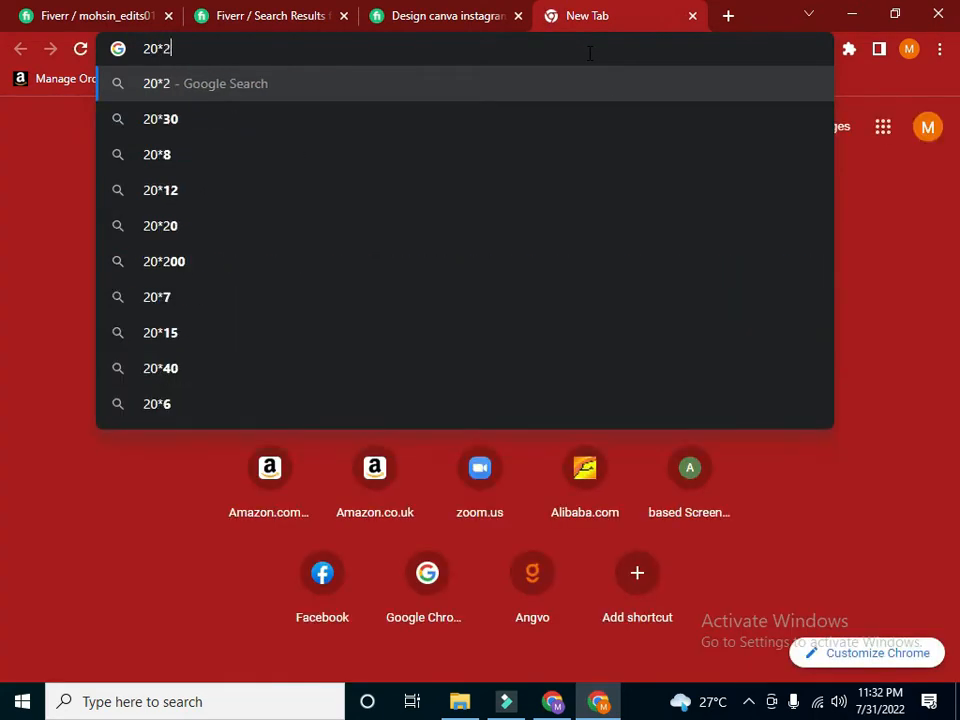
{"action": "type", "text": "40"}
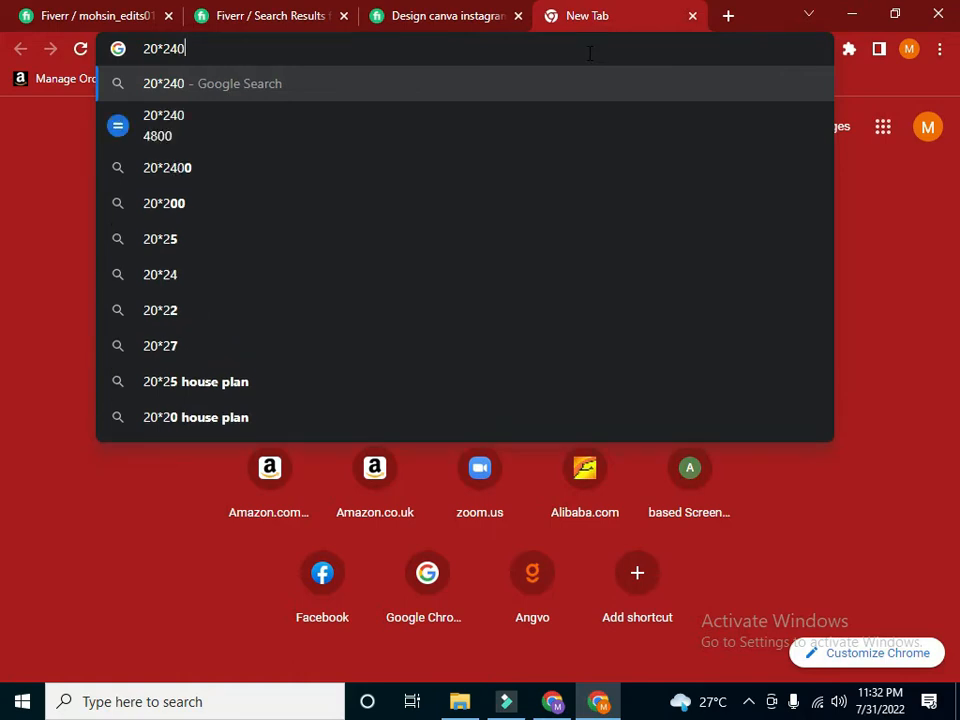
{"action": "key", "text": "Return"}
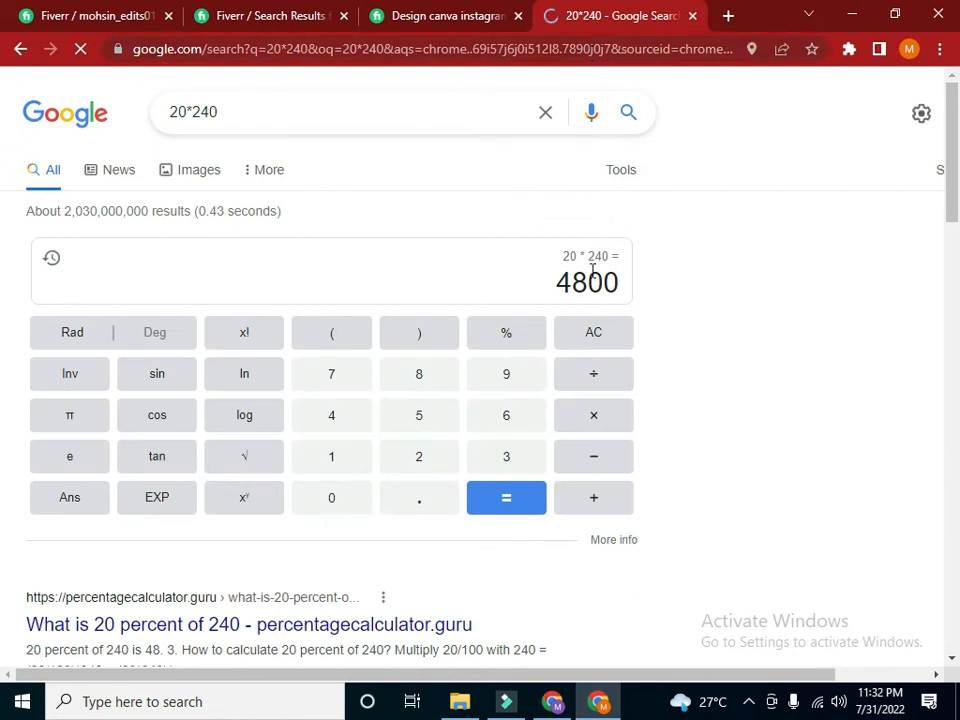
Calculate 15*240 with the Google search by replacing the first number in the query
{"action": "double_click", "coordinate": [185, 108]}
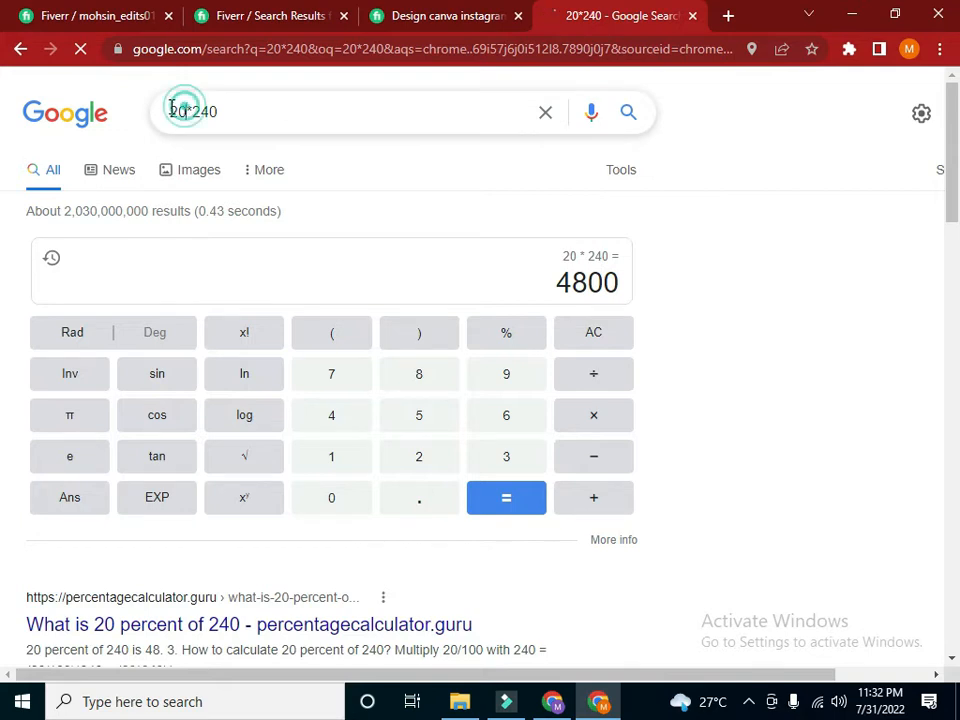
{"action": "key", "text": "BackSpace"}
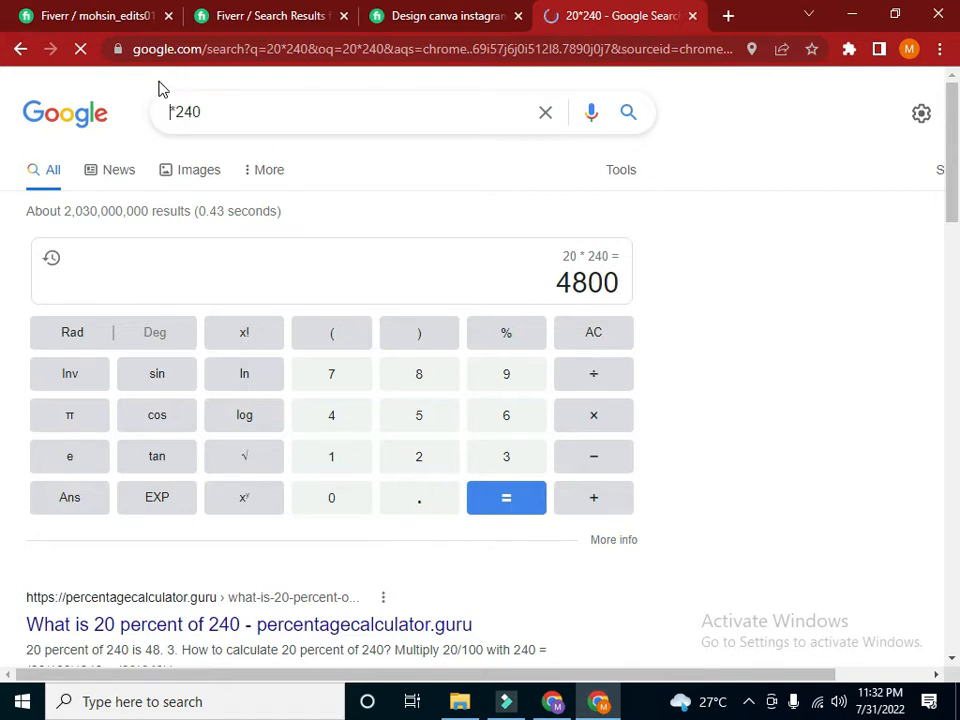
{"action": "type", "text": "15"}
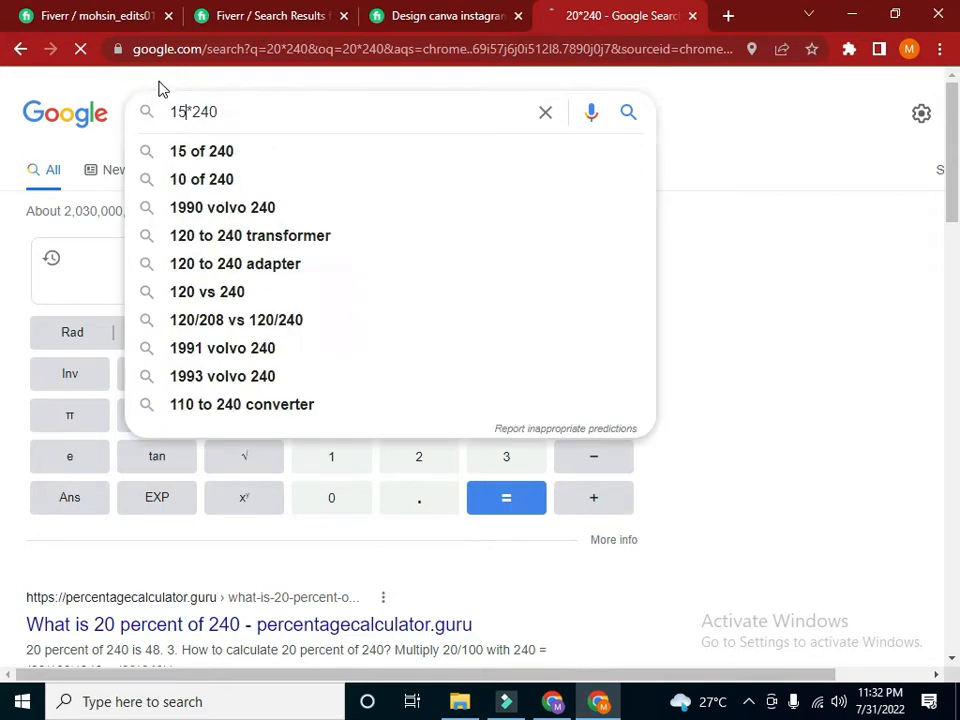
{"action": "key", "text": "Escape"}
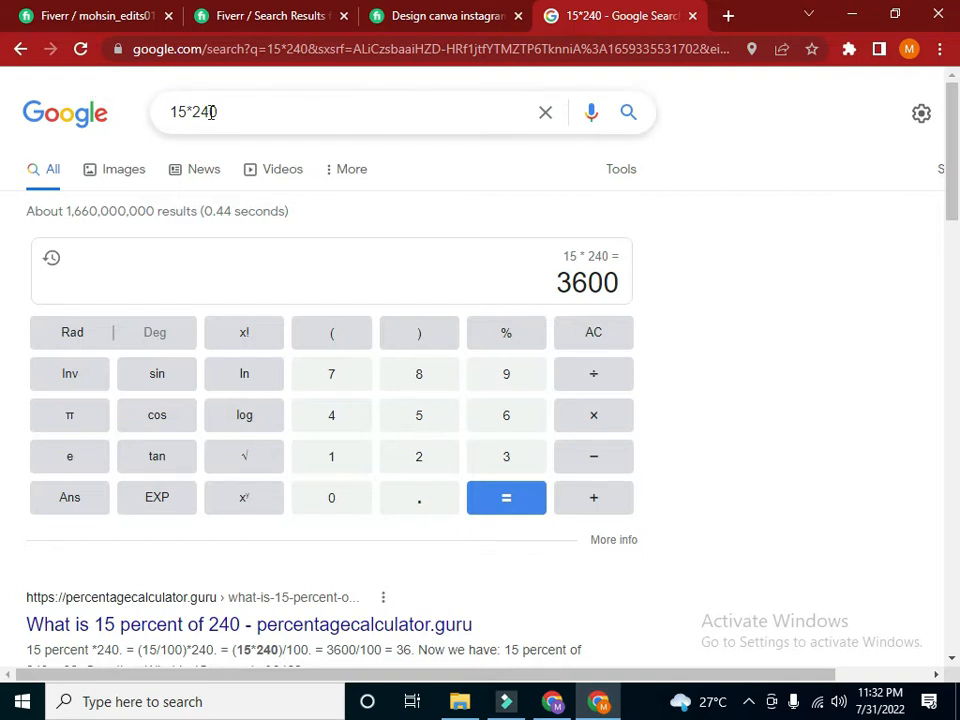
Calculate 10*240 with the Google search and compare it with the competing gig's Basic package price
{"action": "left_click_drag", "start_coordinate": [186, 109], "coordinate": [160, 117]}
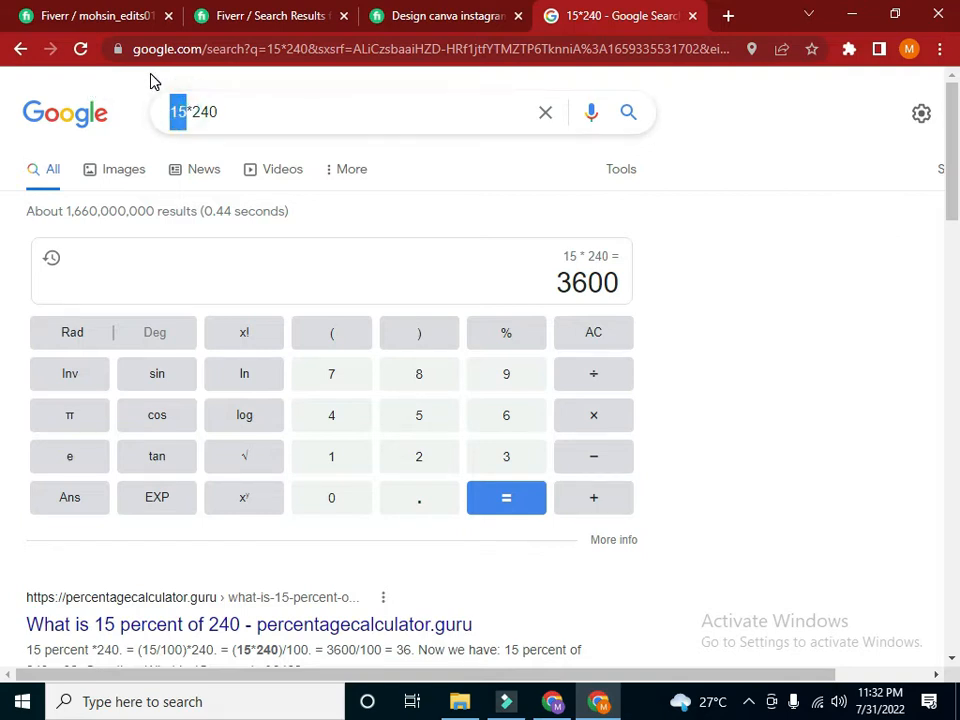
{"action": "type", "text": "1"}
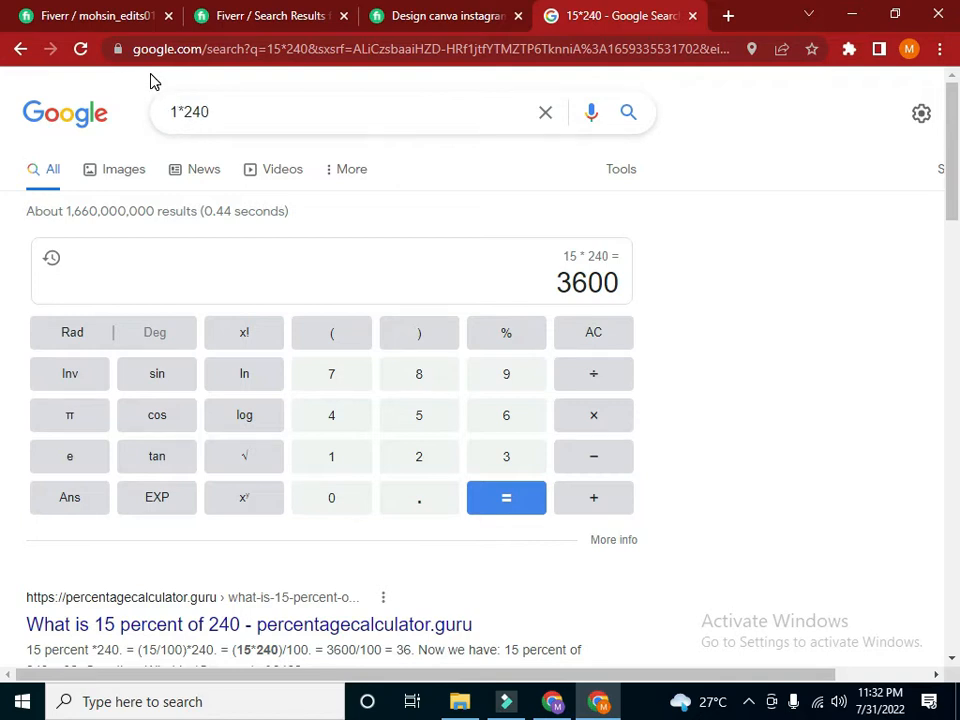
{"action": "type", "text": "0"}
{"action": "key", "text": "Return"}
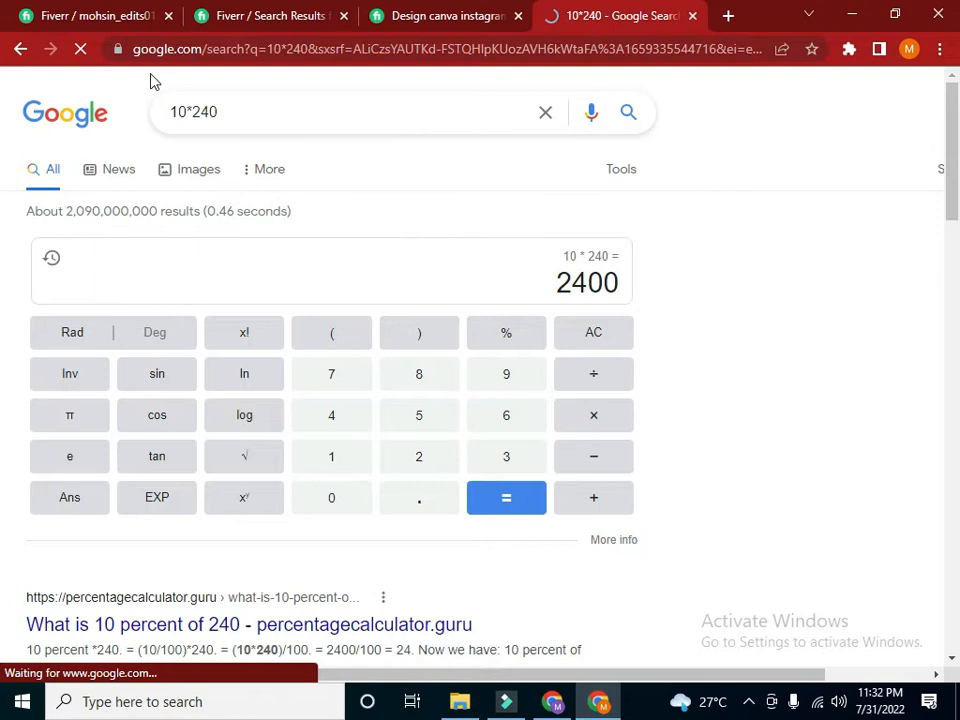
{"action": "left_click", "coordinate": [440, 8]}
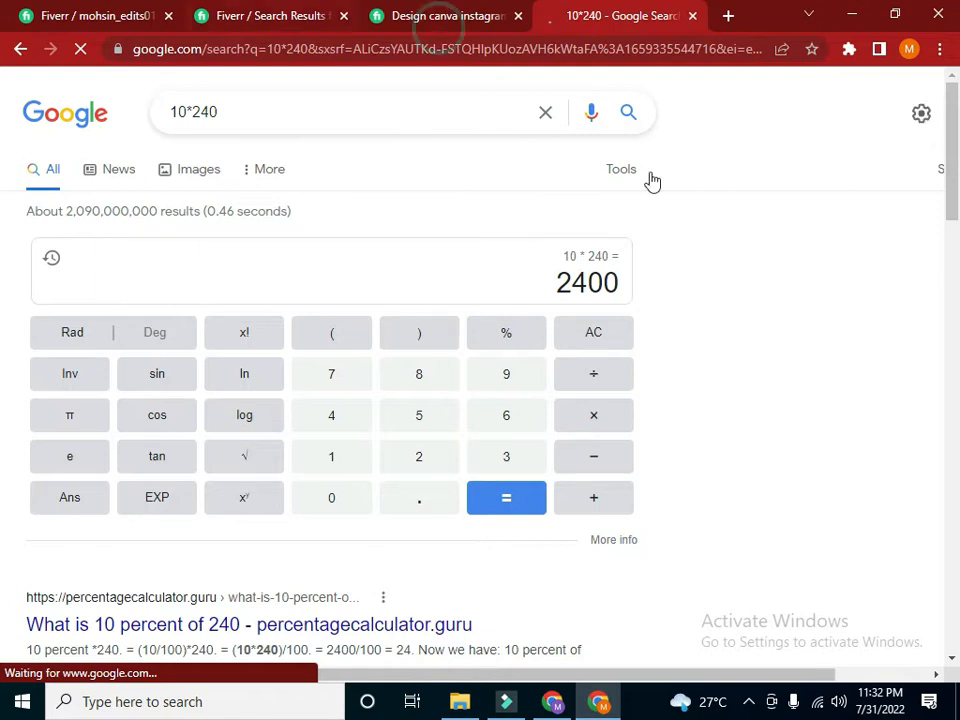
{"action": "left_click", "coordinate": [657, 315]}
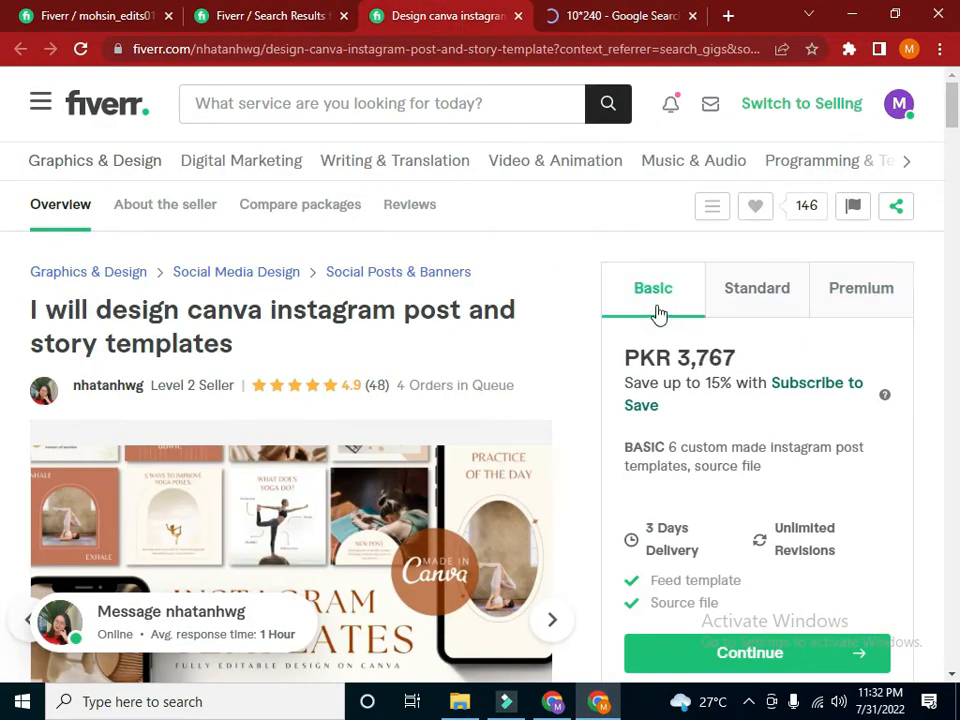
Set the Basic package's price to $10 in the gig's pricing table
{"action": "left_click", "coordinate": [92, 8]}
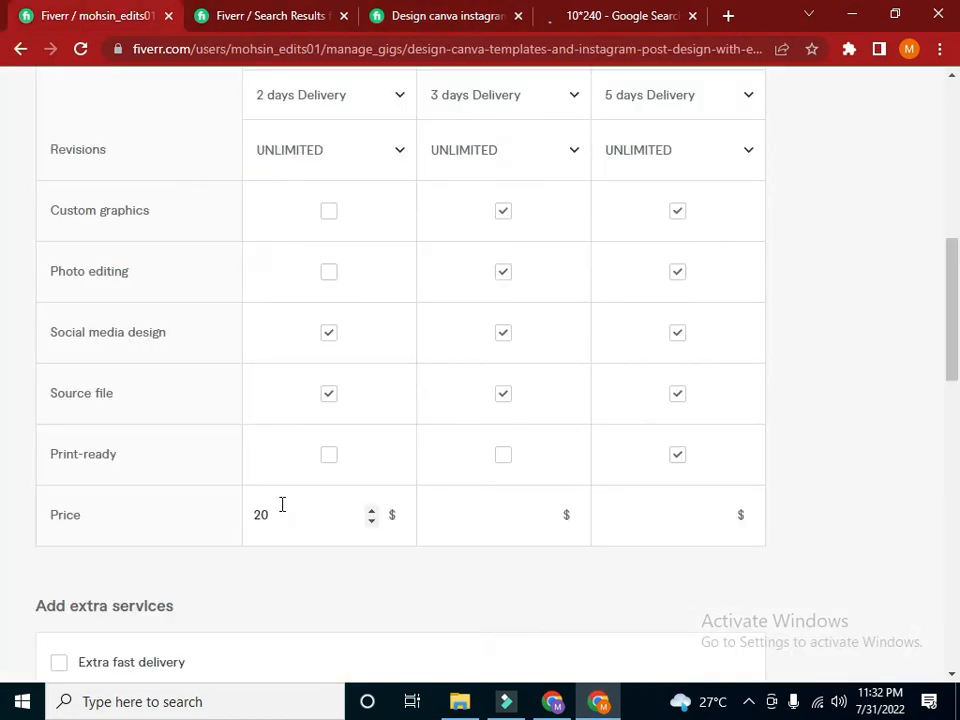
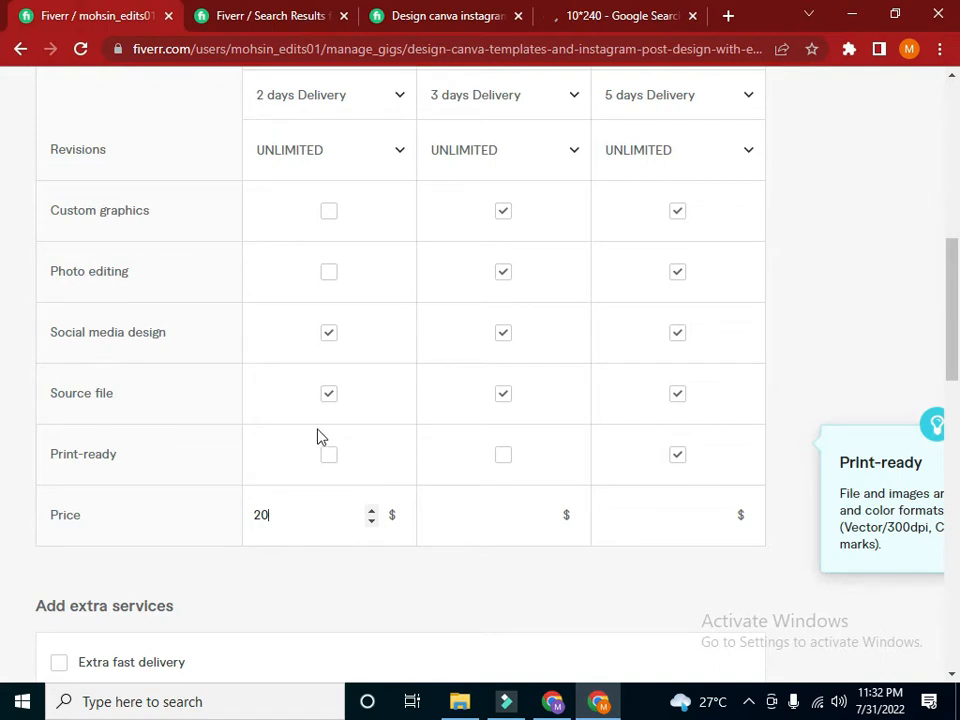
{"action": "left_click", "coordinate": [259, 514]}
{"action": "type", "text": "1"}
{"action": "key", "text": "Left"}
{"action": "key", "text": "BackSpace"}
{"action": "left_click", "coordinate": [453, 519]}
{"action": "left_click", "coordinate": [444, 516]}
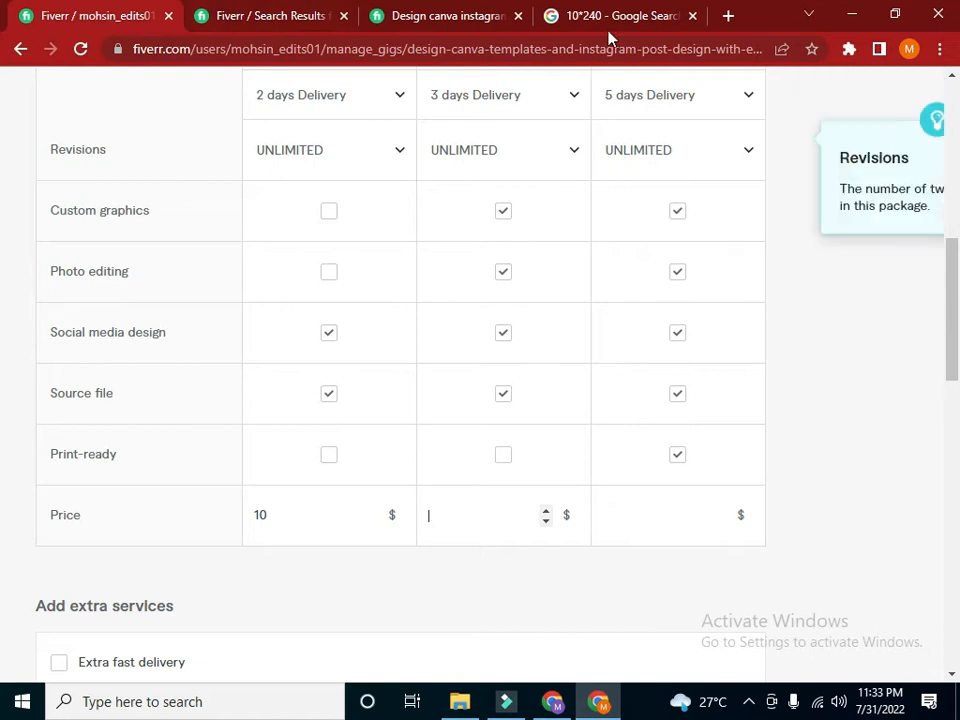
Recalculate 15*240 with the Google search and check it against the competing gig's Basic package price
{"action": "left_click", "coordinate": [456, 15]}
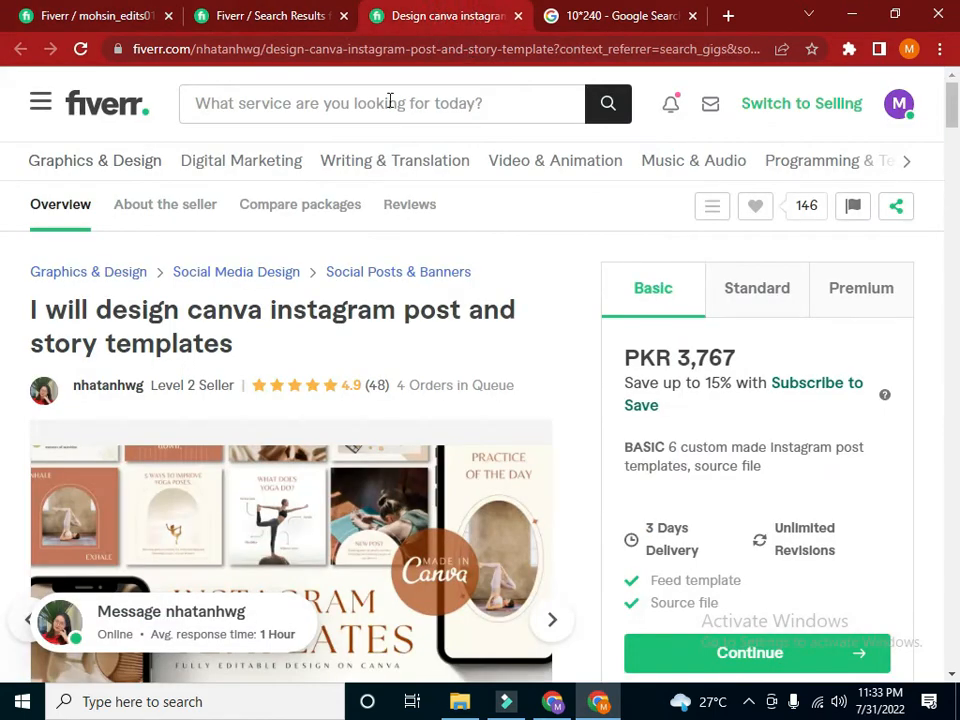
{"action": "left_click", "coordinate": [572, 12]}
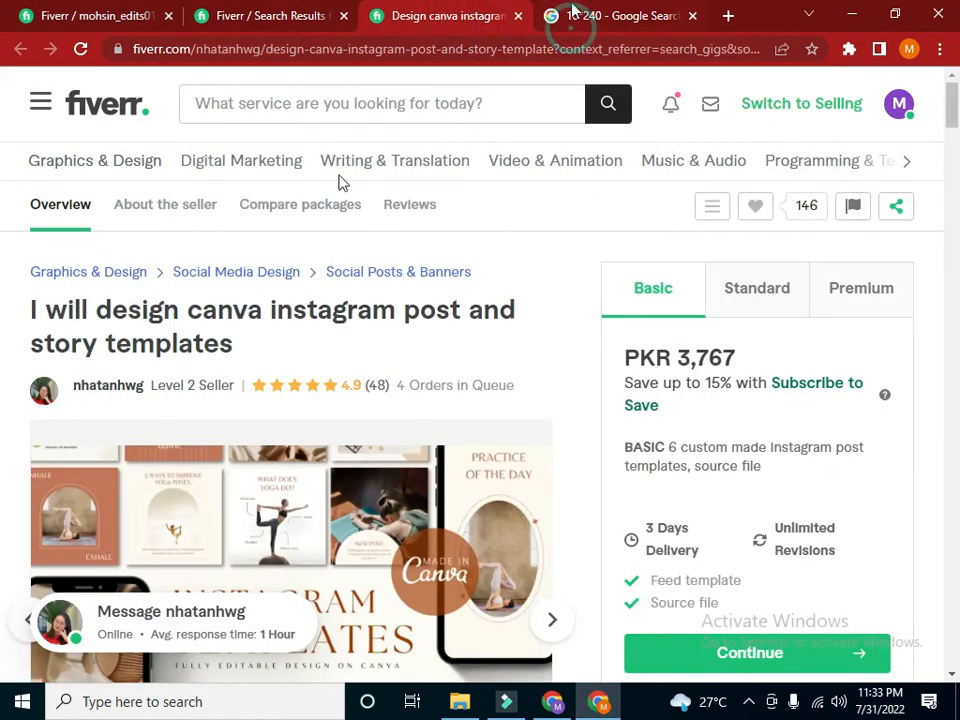
{"action": "left_click", "coordinate": [185, 111]}
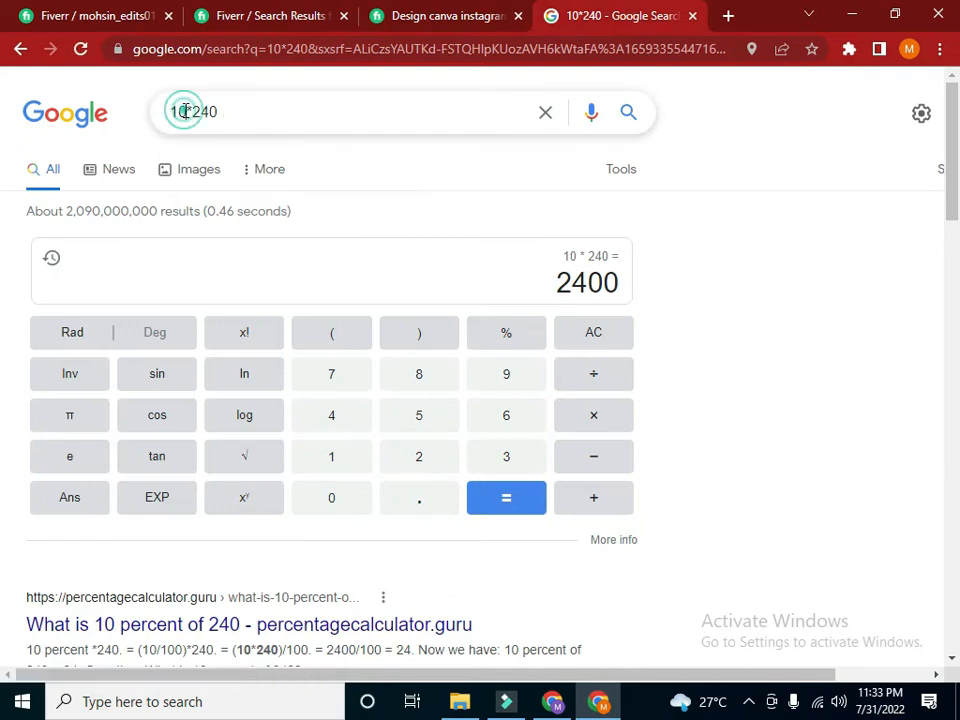
{"action": "key", "text": "BackSpace"}
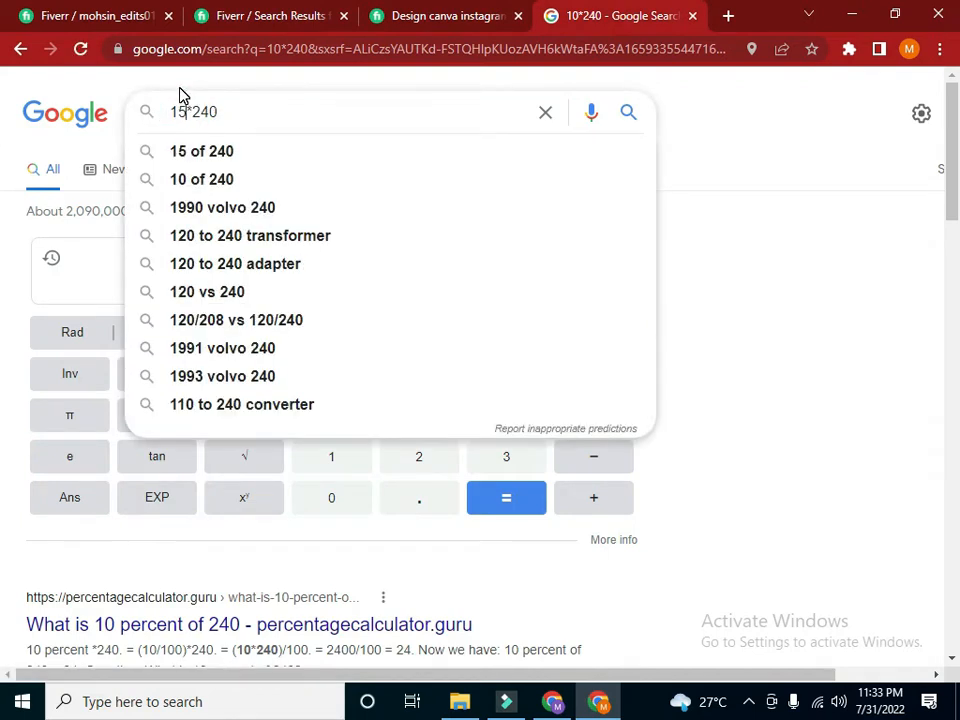
{"action": "key", "text": "Return"}
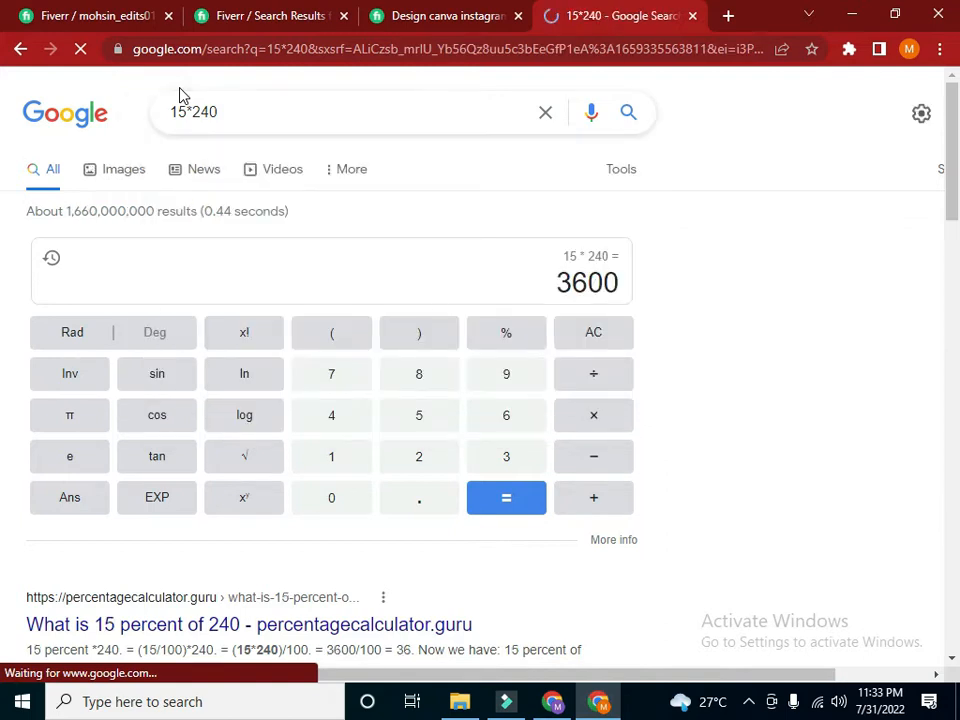
{"action": "left_click", "coordinate": [403, 18]}
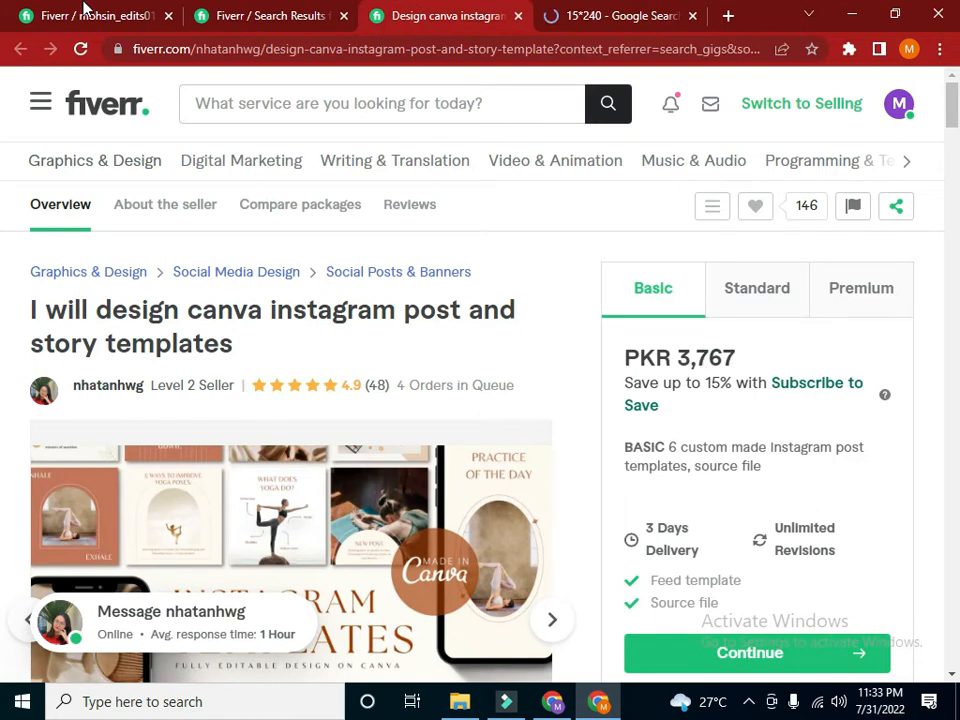
Set the gig's Basic package price to $15 and its Standard package price to $25
{"action": "left_click", "coordinate": [81, 17]}
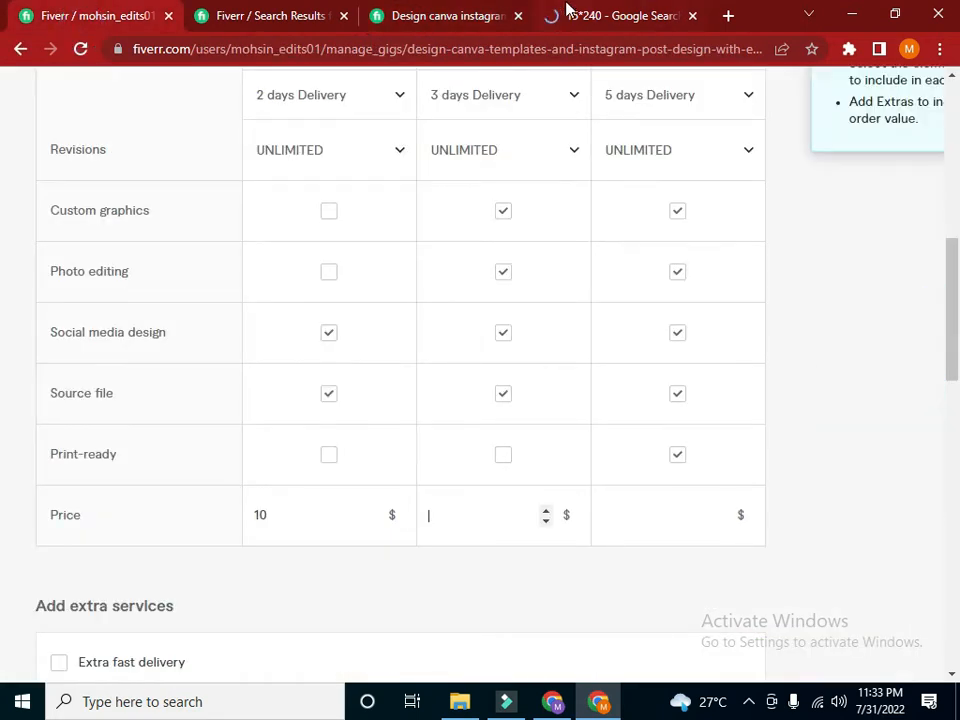
{"action": "left_click", "coordinate": [264, 516]}
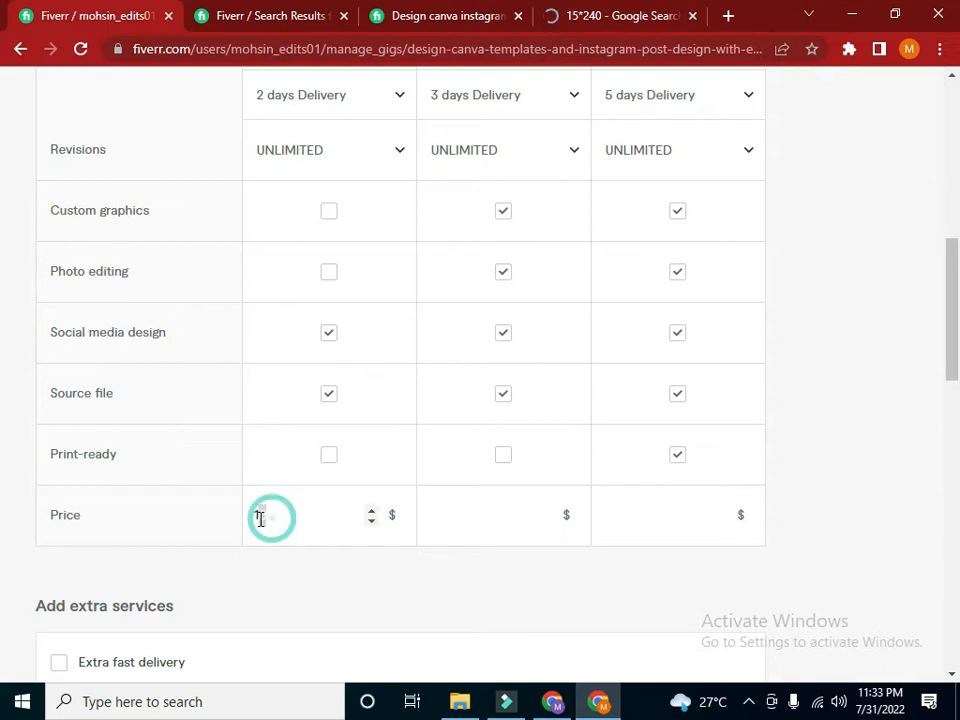
{"action": "type", "text": "15"}
{"action": "left_click", "coordinate": [435, 506]}
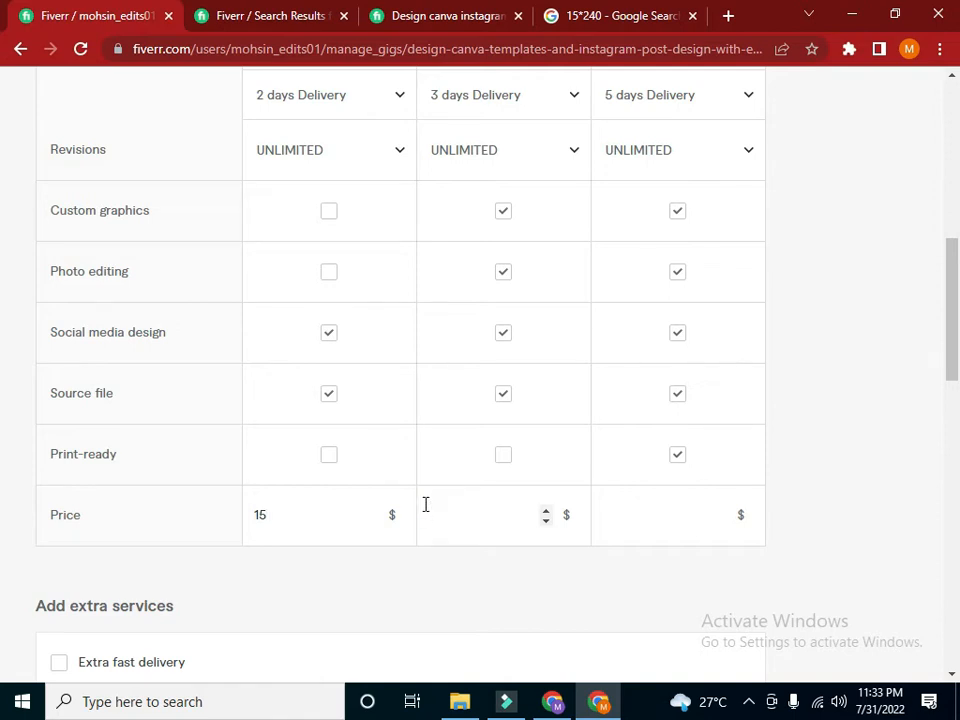
{"action": "type", "text": "25"}
Calculate 25*240 with the Google search and compare it with the competing gig's Standard package price
{"action": "left_click", "coordinate": [600, 15]}
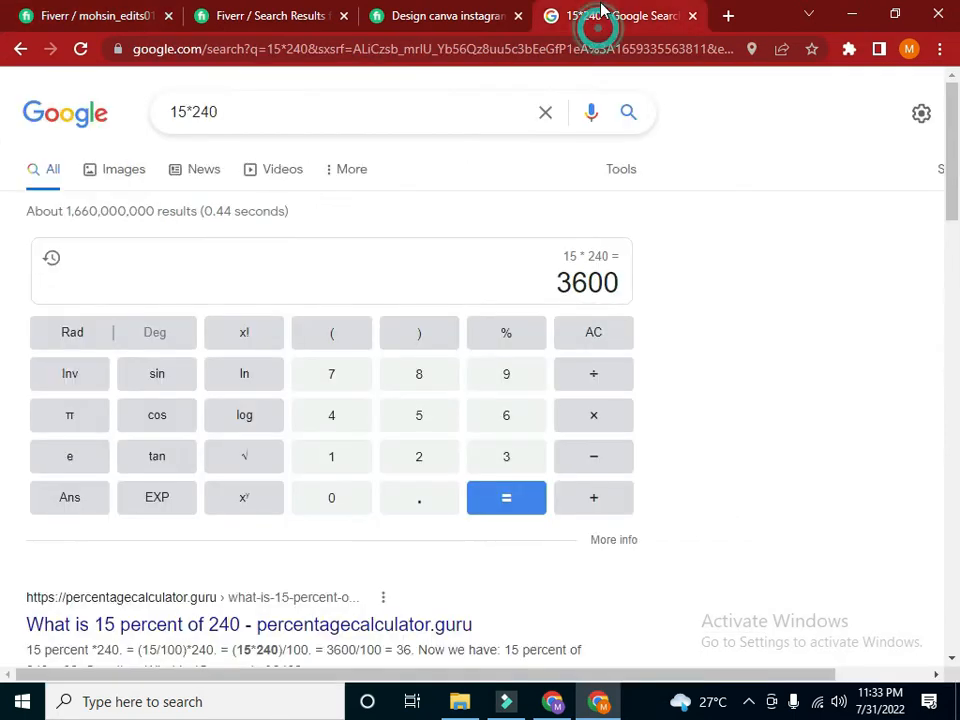
{"action": "left_click", "coordinate": [182, 110]}
{"action": "key", "text": "BackSpace"}
{"action": "type", "text": "2"}
{"action": "key", "text": "Return"}
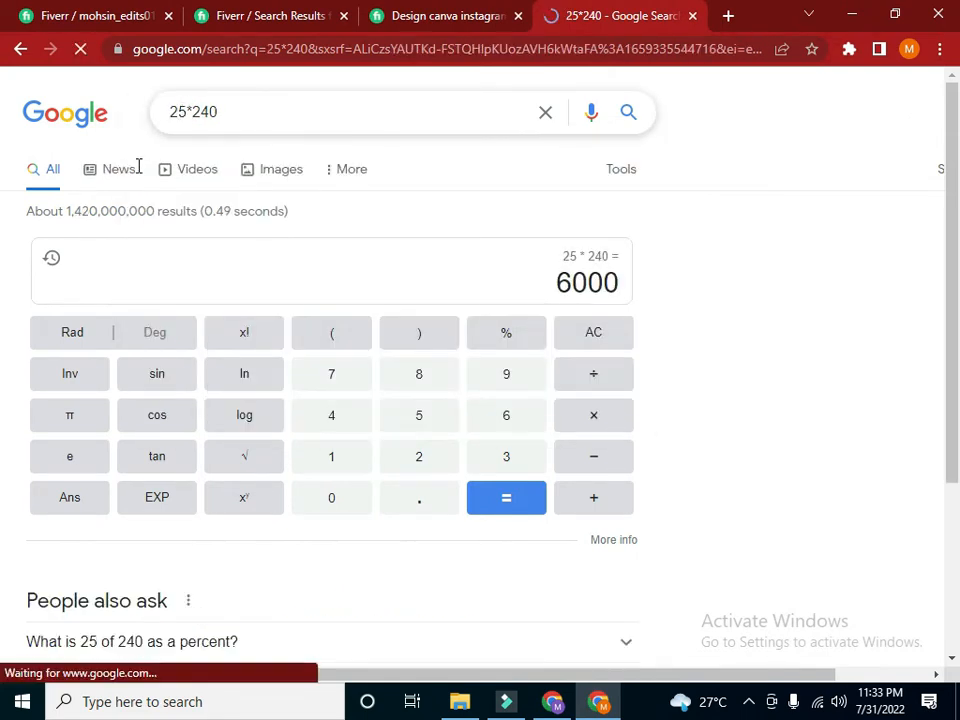
{"action": "left_click", "coordinate": [443, 30]}
{"action": "left_click", "coordinate": [741, 294]}
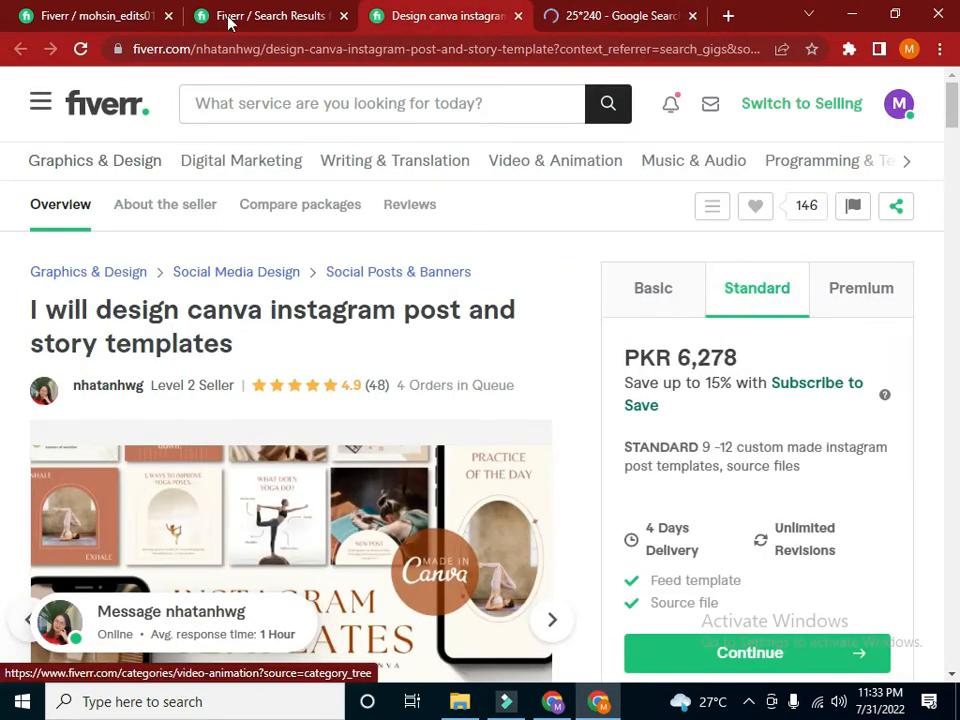
Check the competing gig's Premium package price as a reference for the empty Premium price
{"action": "left_click", "coordinate": [50, 15]}
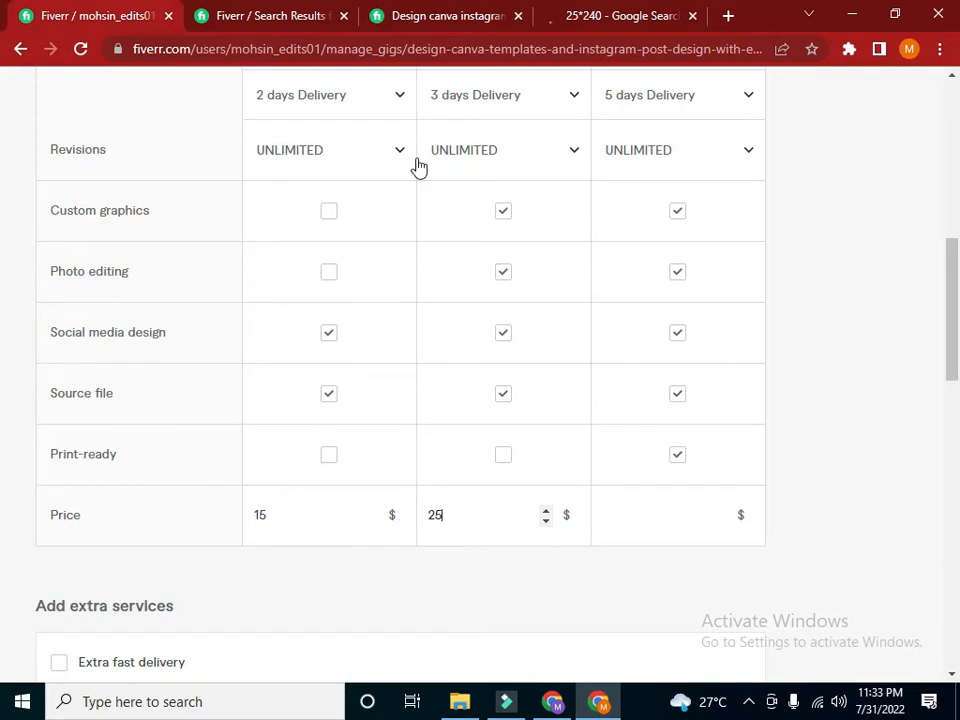
{"action": "left_click", "coordinate": [620, 522]}
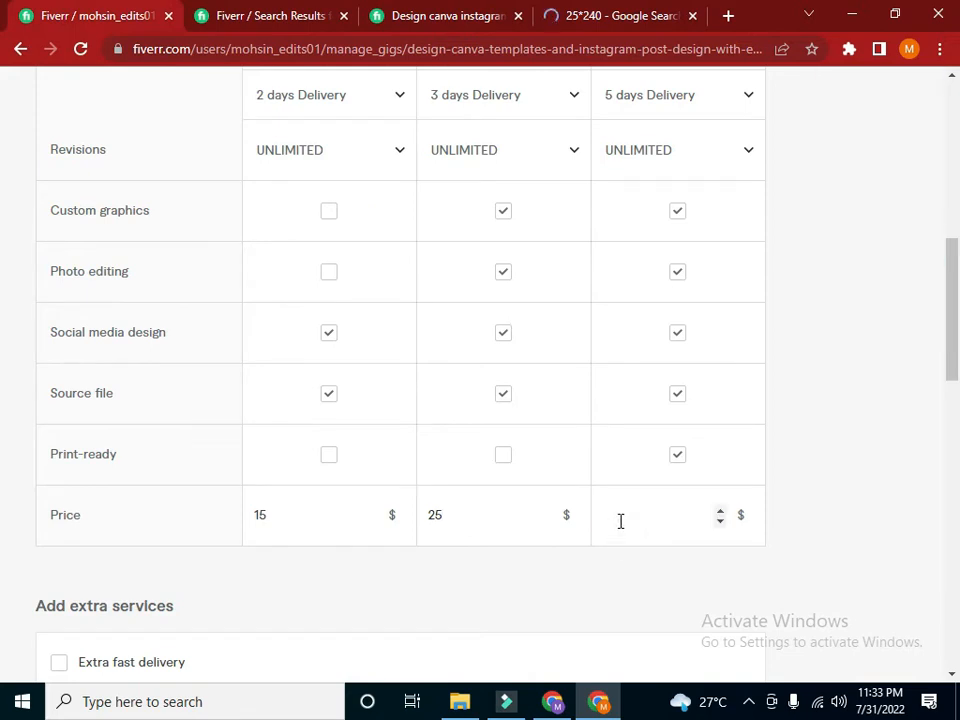
{"action": "left_click", "coordinate": [428, 14]}
{"action": "left_click", "coordinate": [889, 291]}
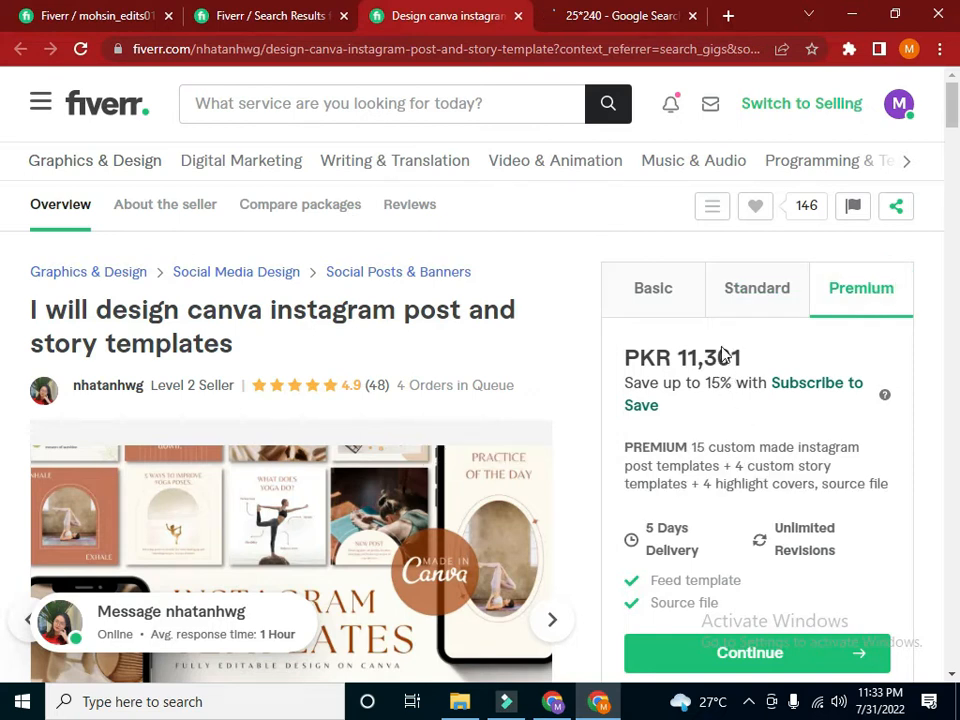
Calculate 35*240 with the Google search as a possible Premium package price
{"action": "left_click", "coordinate": [567, 18]}
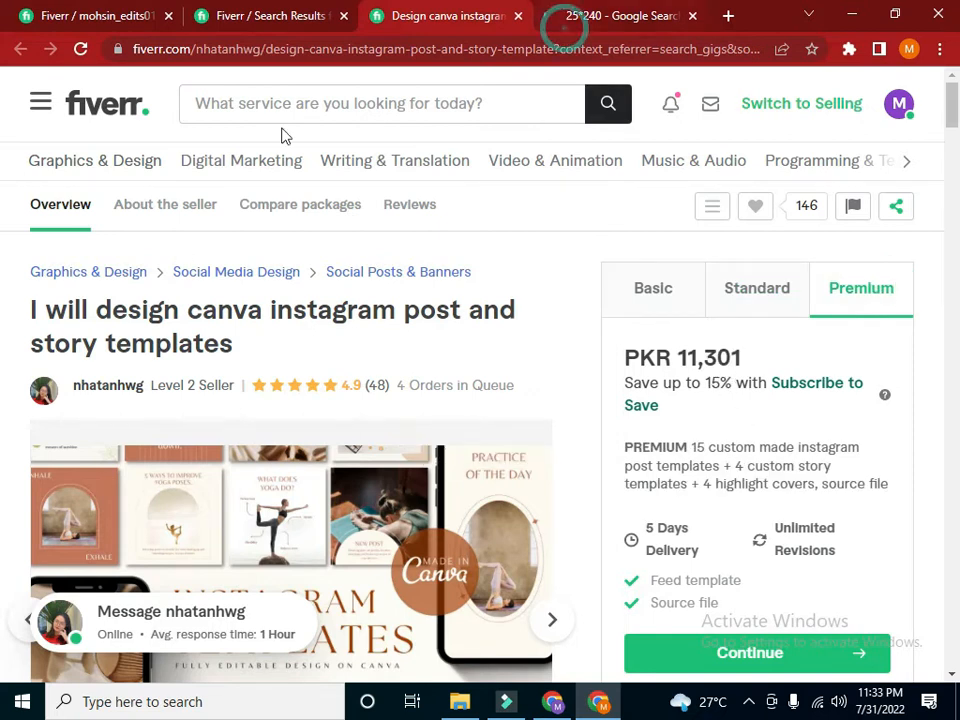
{"action": "double_click", "coordinate": [187, 110]}
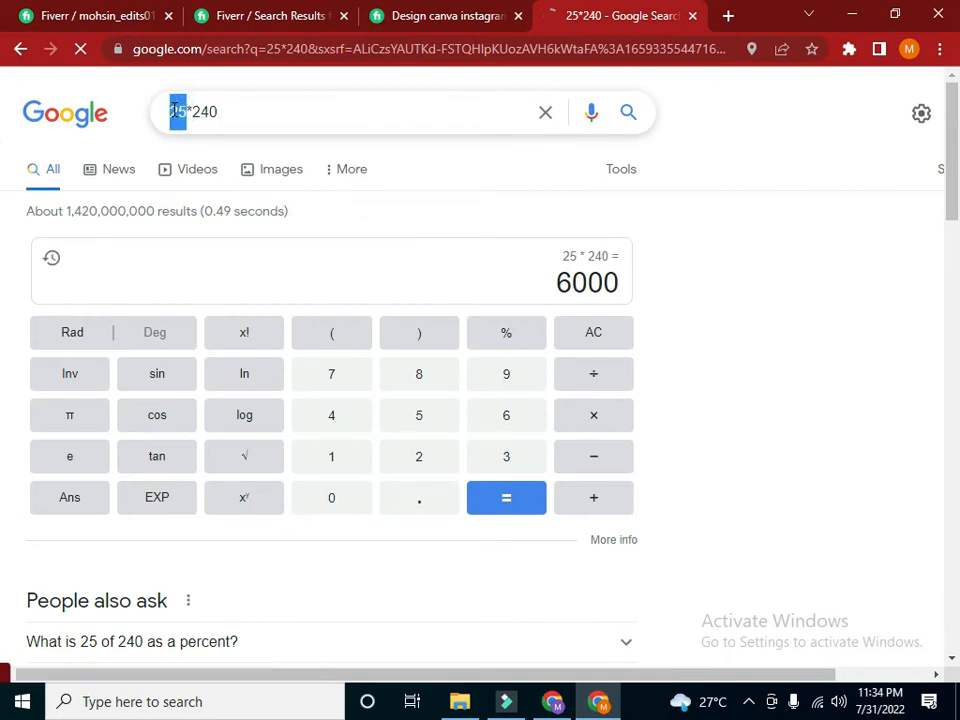
{"action": "key", "text": "BackSpace"}
{"action": "type", "text": "3"}
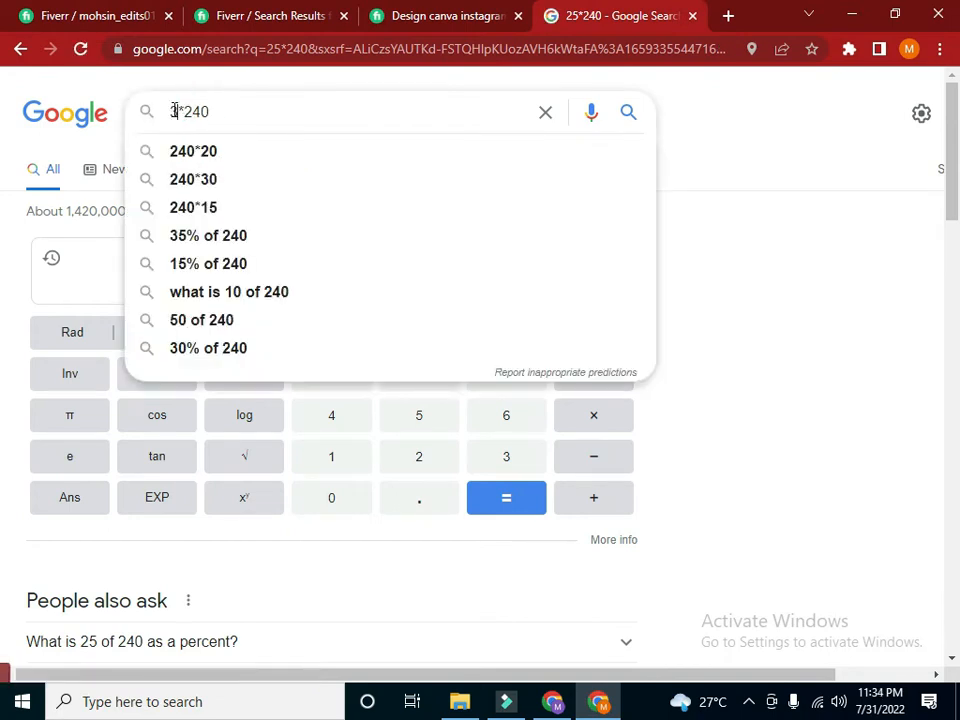
{"action": "key", "text": "BackSpace"}
{"action": "type", "text": "35"}
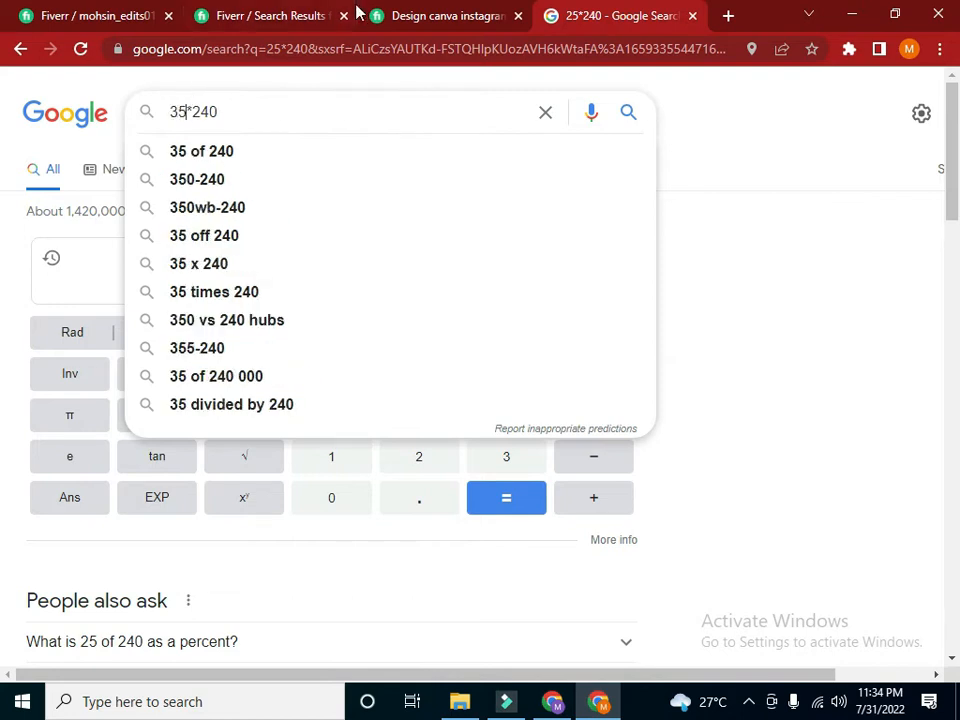
{"action": "key", "text": "Return"}
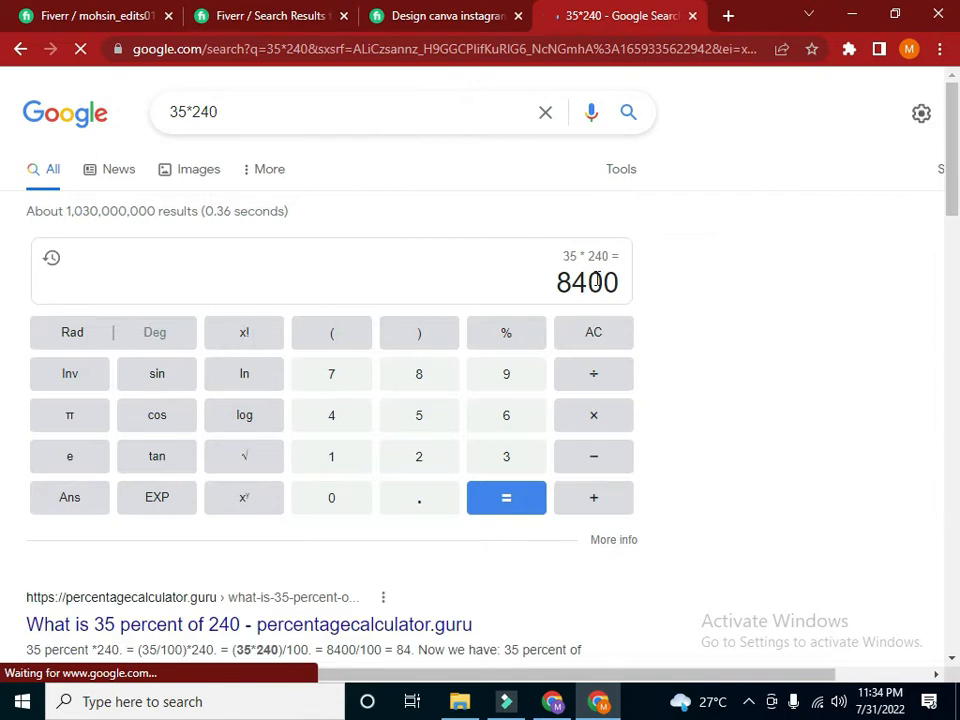
Recheck the competing gig's Premium price and calculate 40*240 with the Google search
{"action": "left_click", "coordinate": [470, 18]}
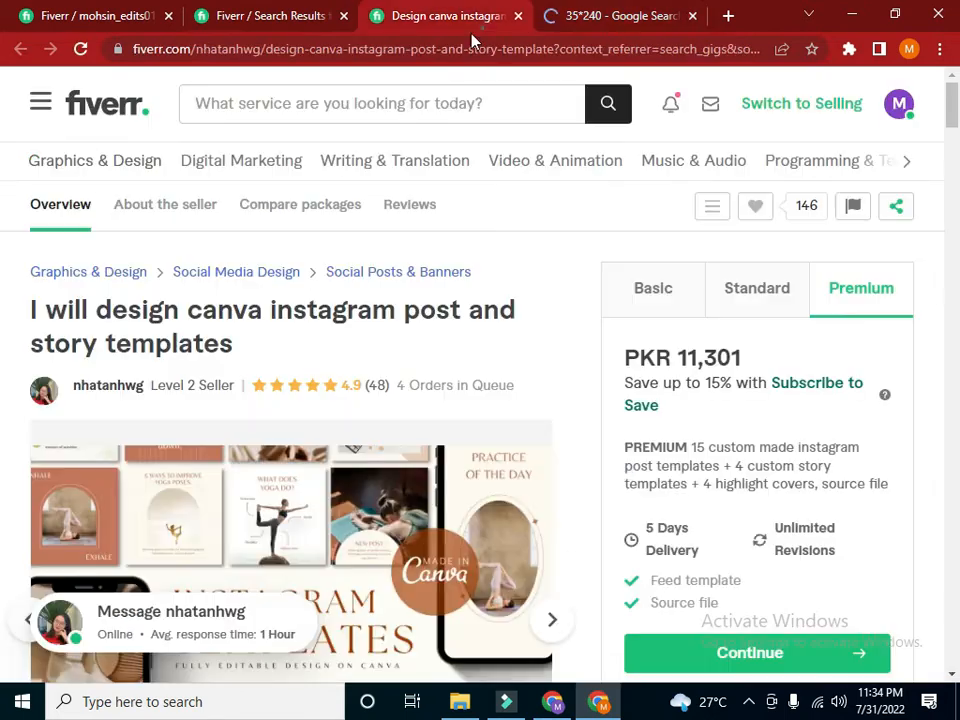
{"action": "left_click", "coordinate": [574, 12]}
{"action": "left_click", "coordinate": [181, 111]}
{"action": "left_click_drag", "start_coordinate": [184, 111], "coordinate": [171, 111]}
{"action": "key", "text": "BackSpace"}
{"action": "type", "text": "40"}
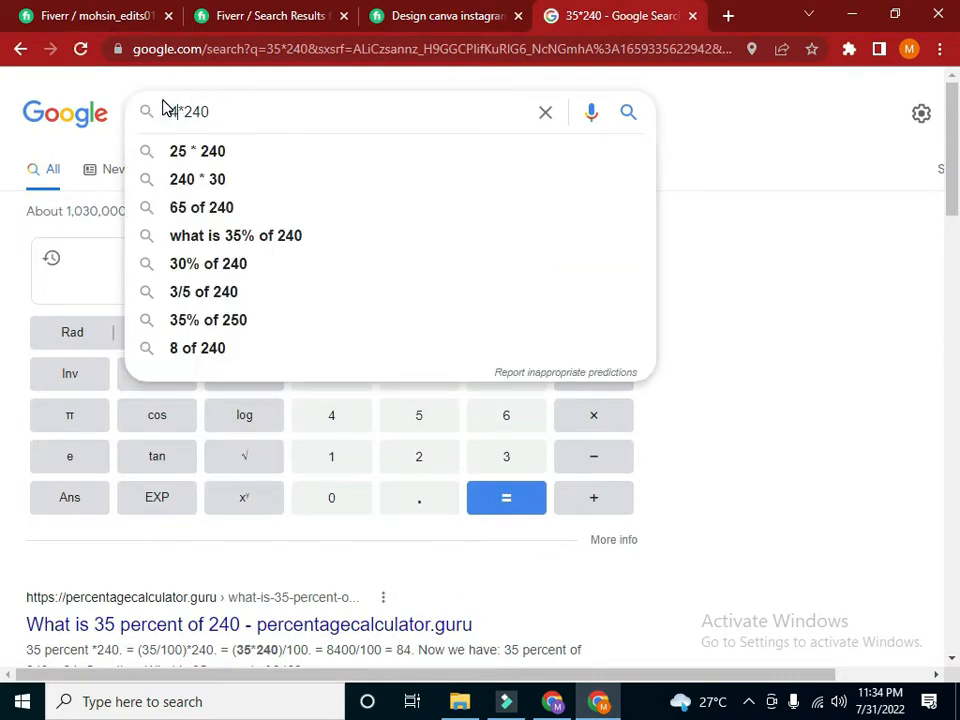
{"action": "key", "text": "Return"}
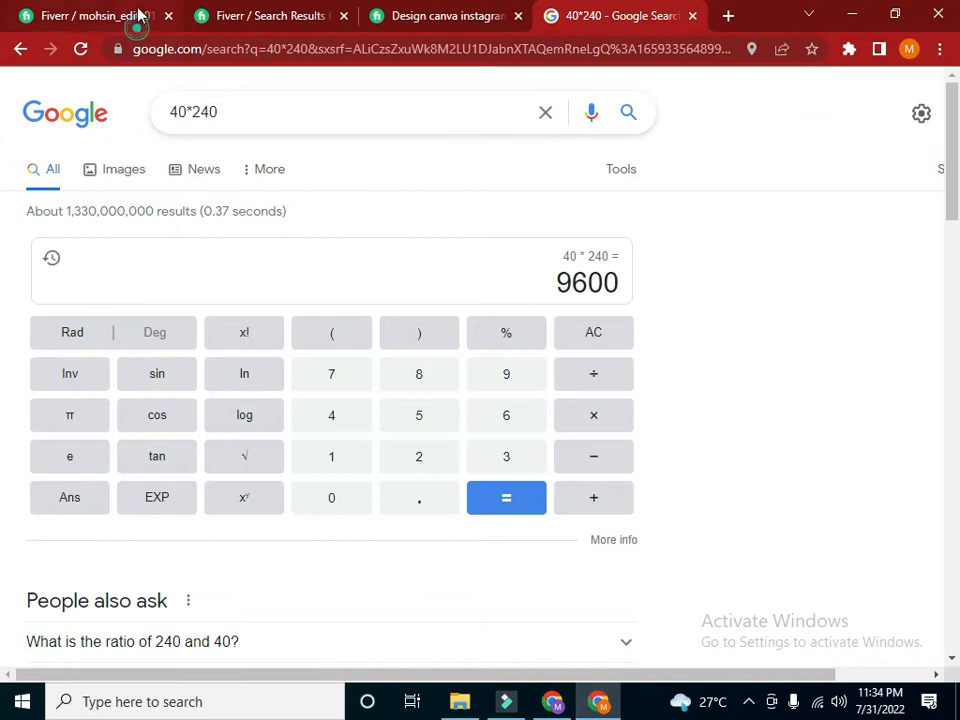
Return to the gig's pricing form and set the Premium package price to $35
{"action": "left_click", "coordinate": [134, 22]}
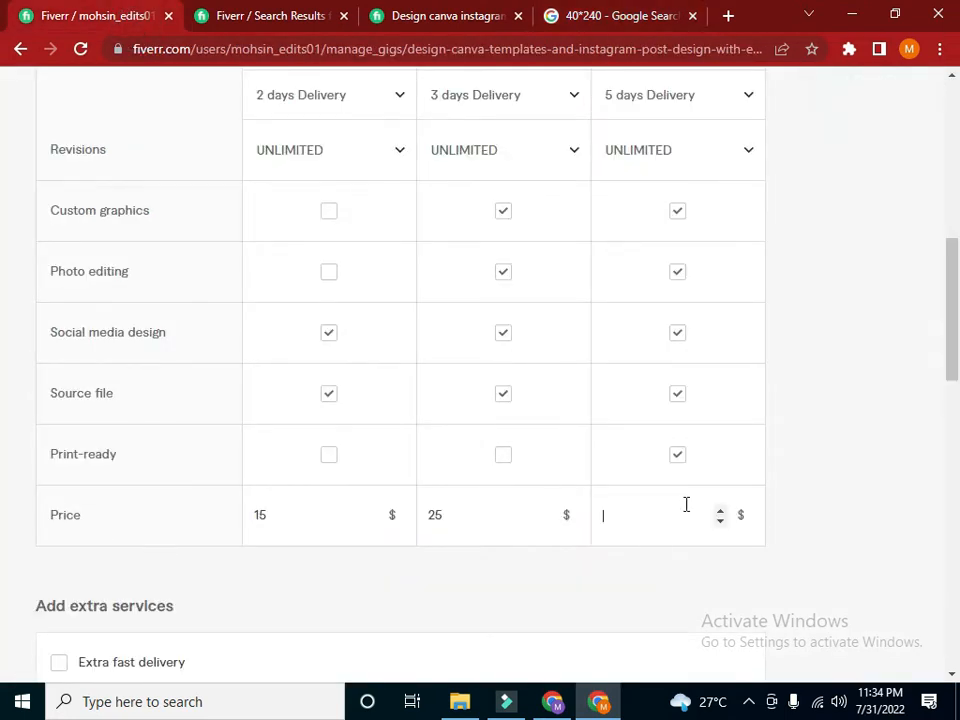
{"action": "type", "text": "35"}
Enable the extra fast delivery service and offer 1-day delivery on the Basic package for an extra $15
{"action": "left_click_drag", "start_coordinate": [957, 297], "coordinate": [953, 356]}
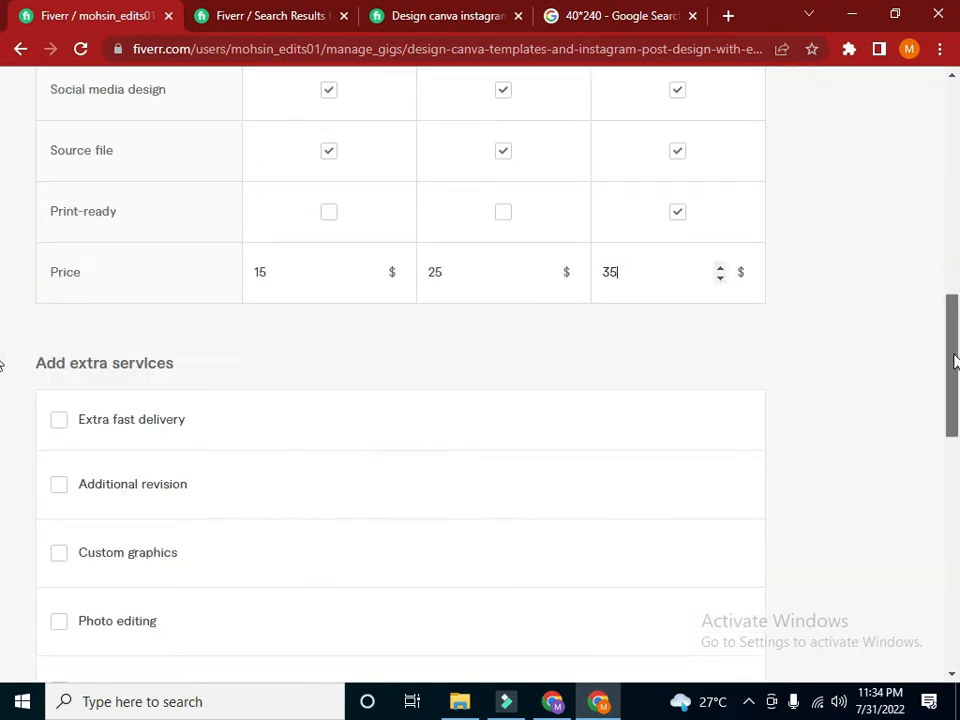
{"action": "left_click", "coordinate": [60, 427]}
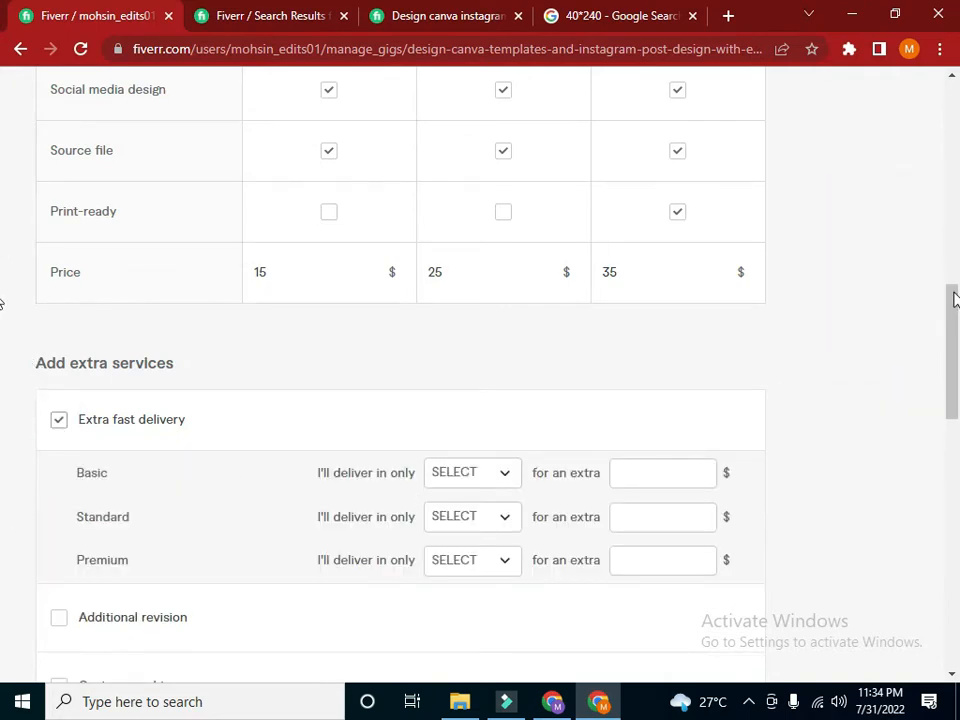
{"action": "scroll", "coordinate": [324, 388], "scroll_direction": "up", "scroll_amount": 5}
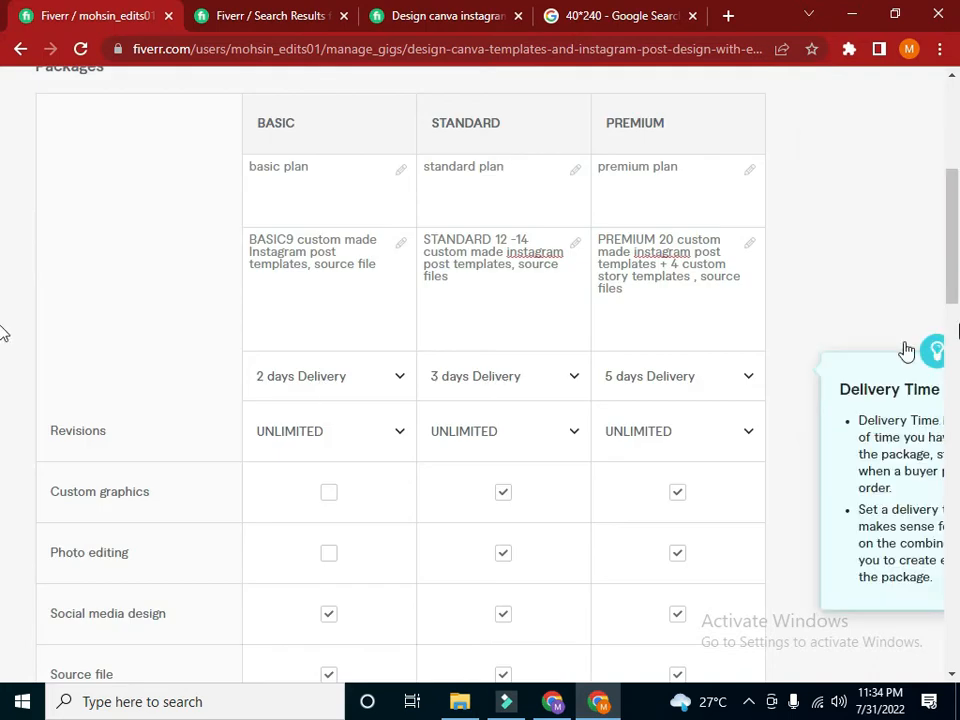
{"action": "scroll", "coordinate": [915, 400], "scroll_direction": "down", "scroll_amount": 5}
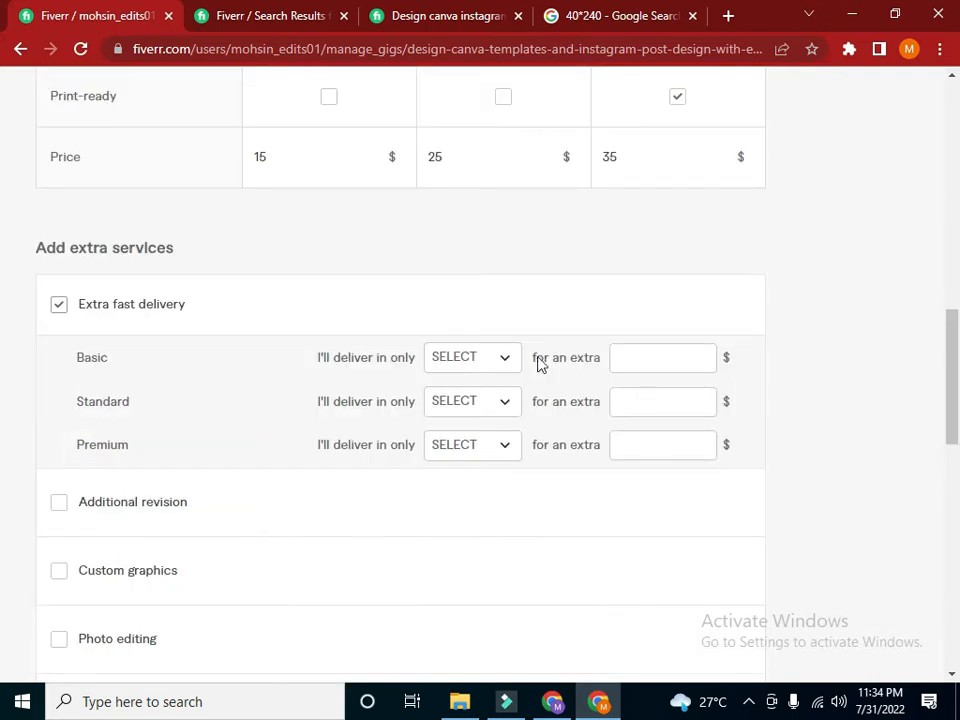
{"action": "left_click", "coordinate": [497, 358]}
{"action": "left_click", "coordinate": [508, 458]}
{"action": "left_click", "coordinate": [632, 353]}
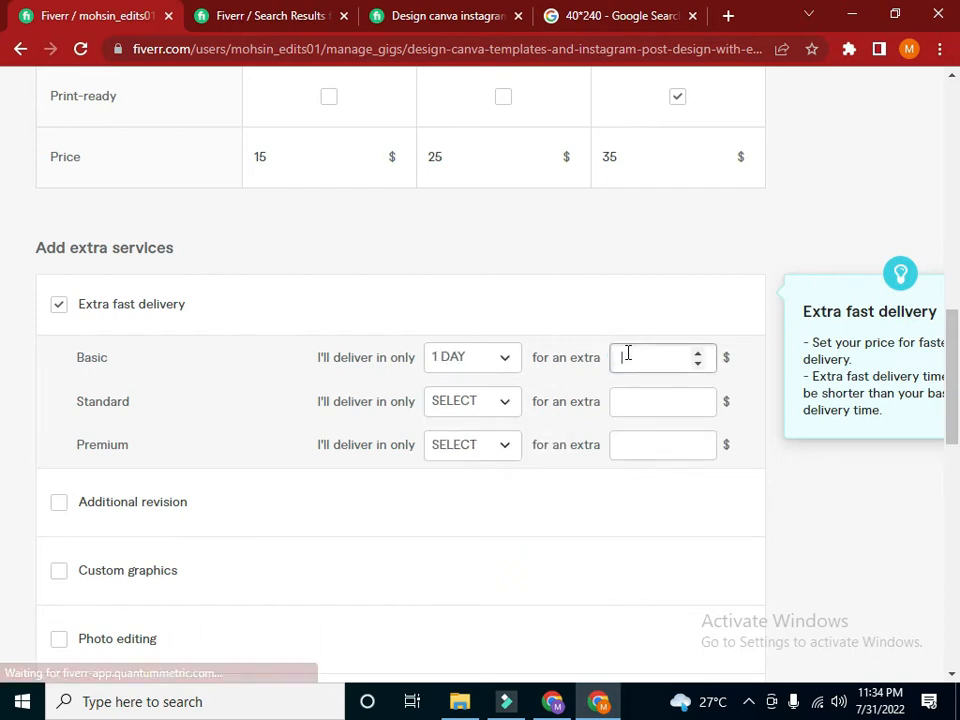
{"action": "type", "text": "15"}
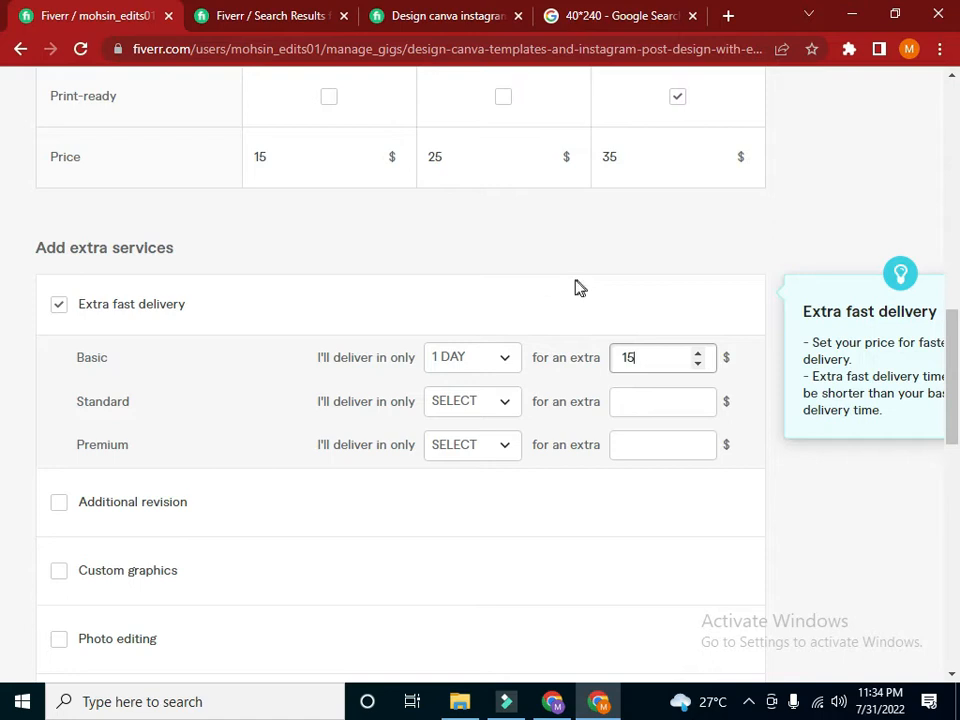
Set the Standard package's extra fast delivery to 2 days for an extra $15
{"action": "left_click", "coordinate": [490, 407]}
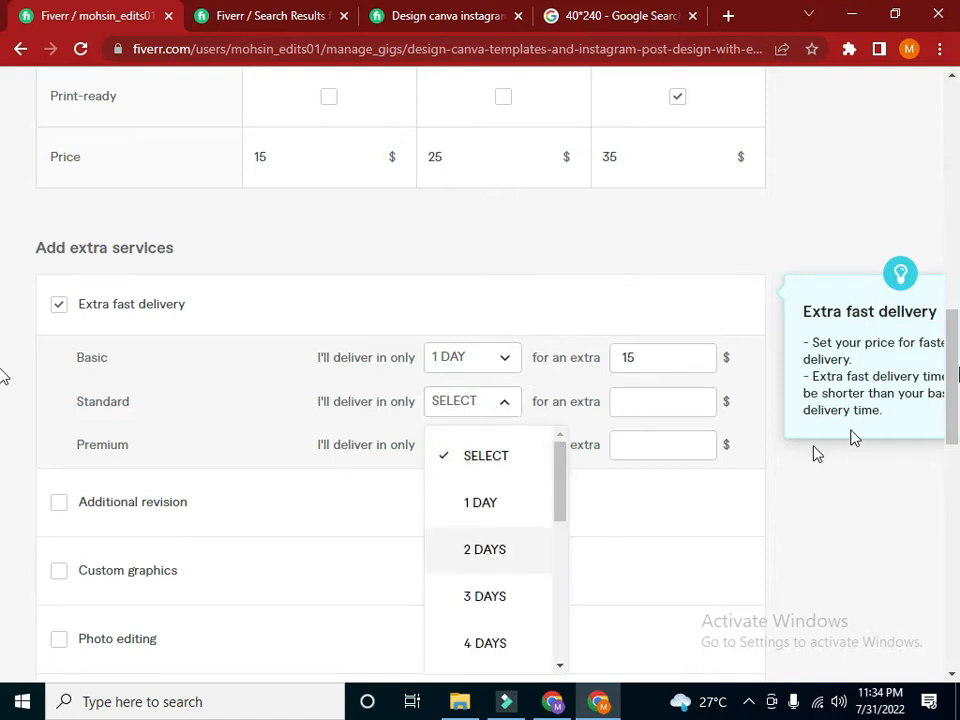
{"action": "left_click_drag", "start_coordinate": [945, 360], "coordinate": [957, 404]}
{"action": "left_click", "coordinate": [497, 483]}
{"action": "left_click", "coordinate": [628, 332]}
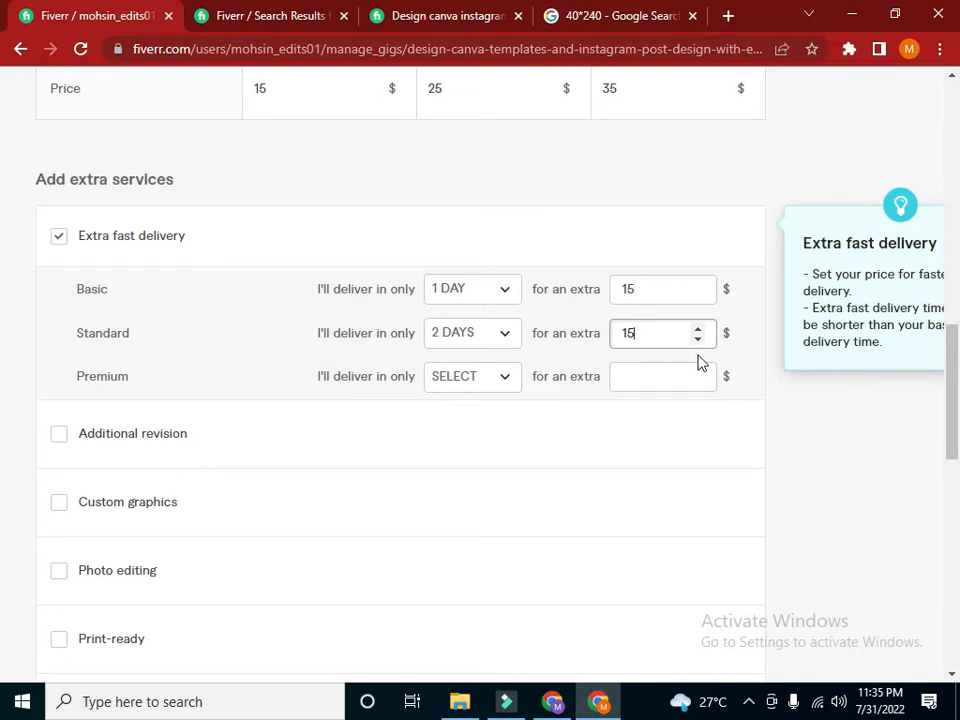
Set the Premium package's extra fast delivery to 3 days for an extra $25
{"action": "left_click_drag", "start_coordinate": [954, 397], "coordinate": [953, 416]}
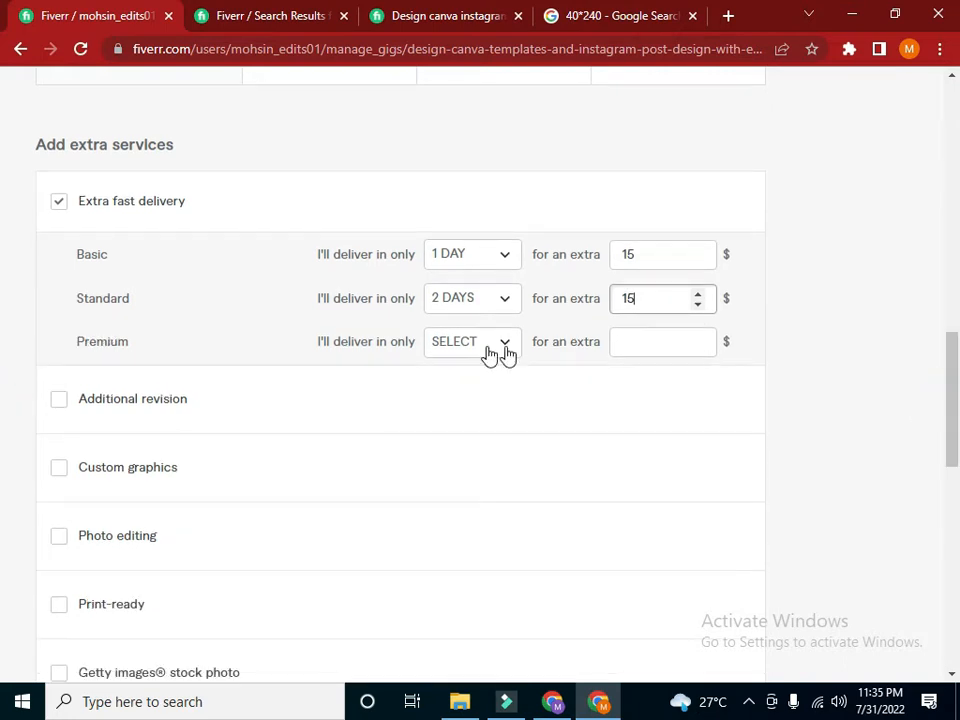
{"action": "left_click", "coordinate": [504, 341]}
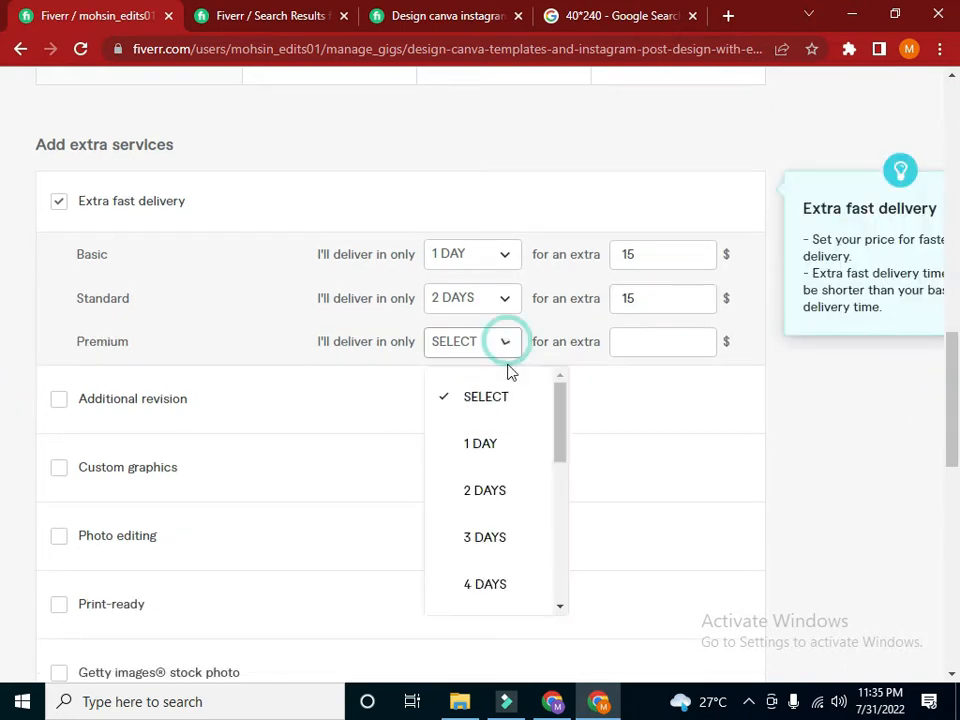
{"action": "left_click", "coordinate": [505, 536]}
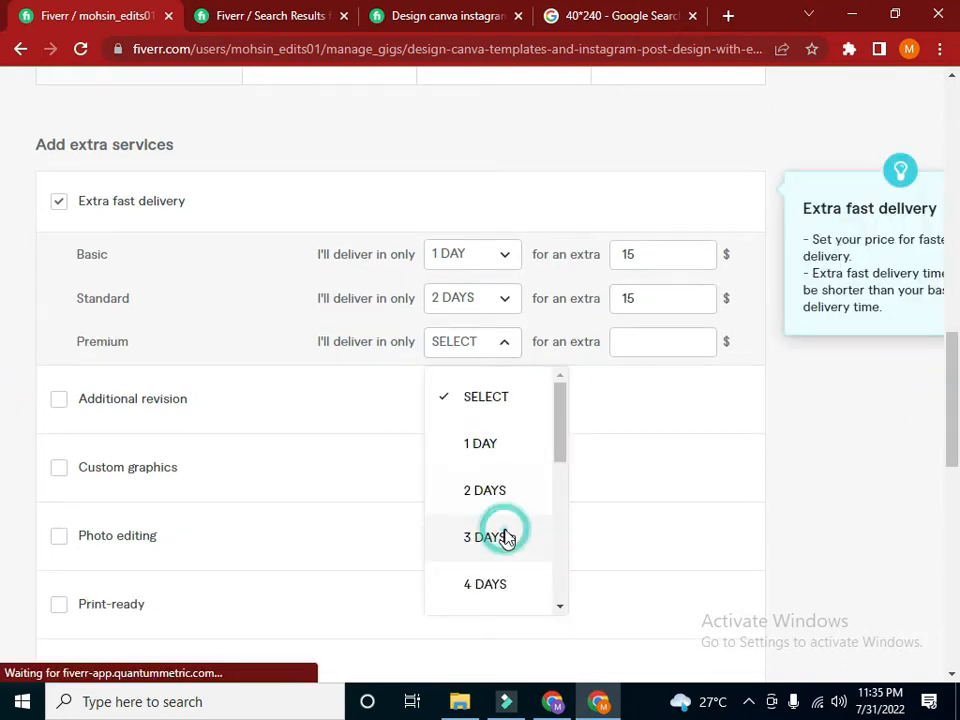
{"action": "left_click", "coordinate": [617, 343]}
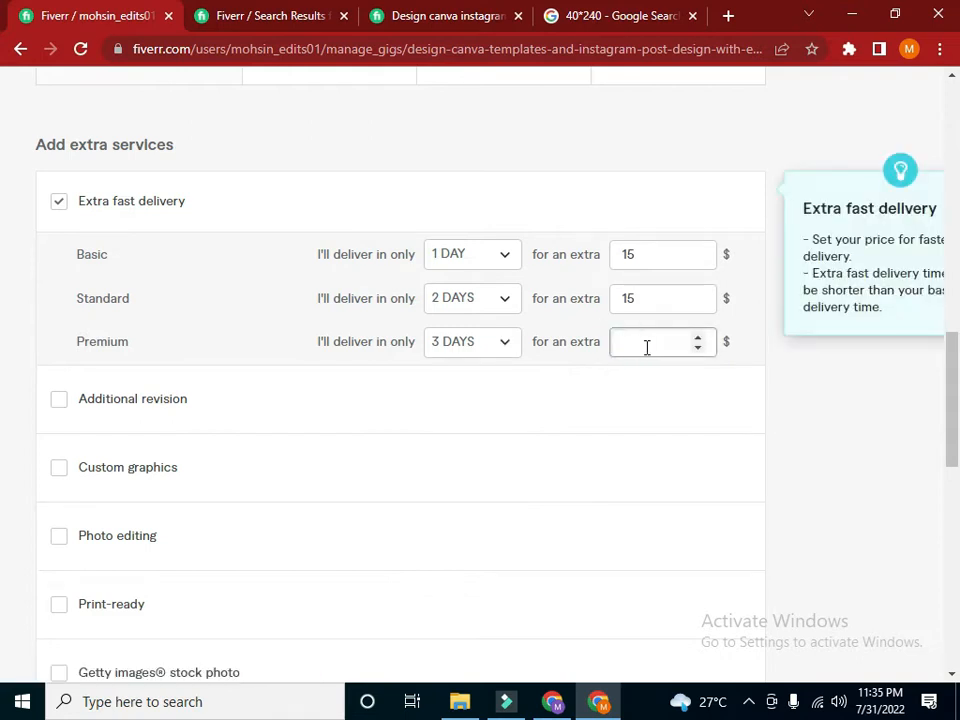
{"action": "type", "text": "25"}
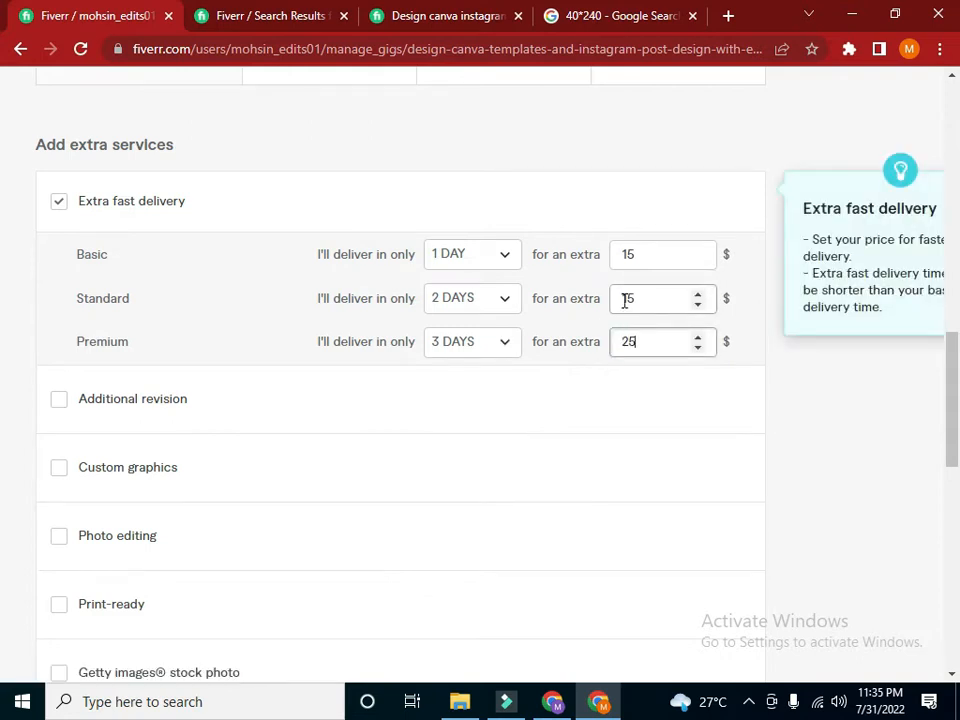
Change the Standard package's extra fast delivery charge to $20
{"action": "left_click", "coordinate": [636, 300]}
{"action": "double_click", "coordinate": [632, 300]}
{"action": "type", "text": "2"}
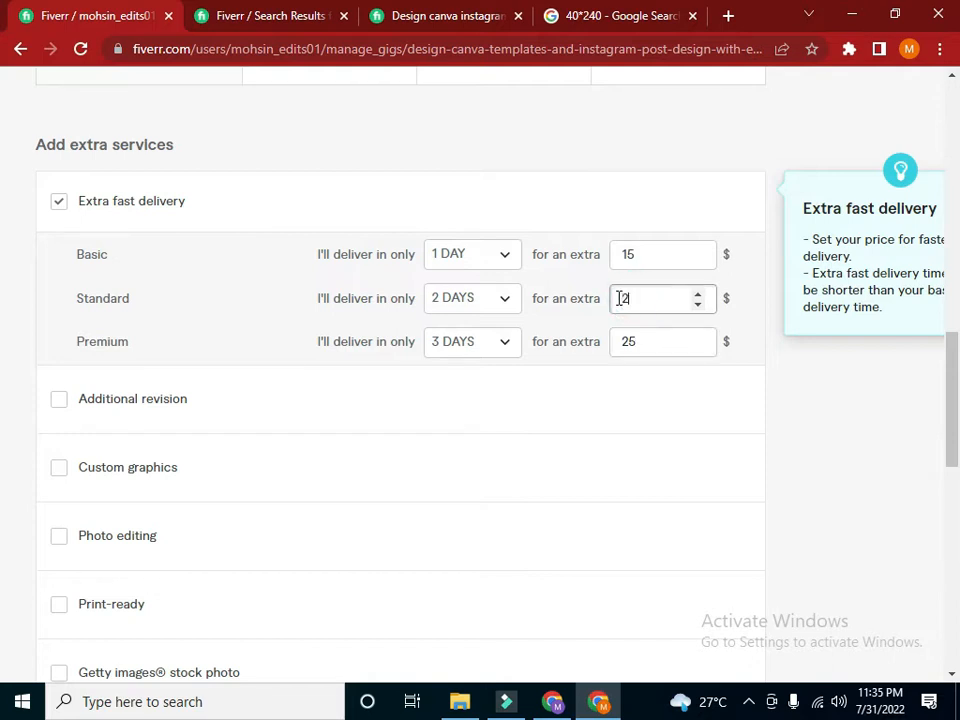
{"action": "type", "text": "0"}
{"action": "left_click", "coordinate": [952, 398]}
{"action": "scroll", "coordinate": [952, 398], "scroll_direction": "down", "scroll_amount": 1}
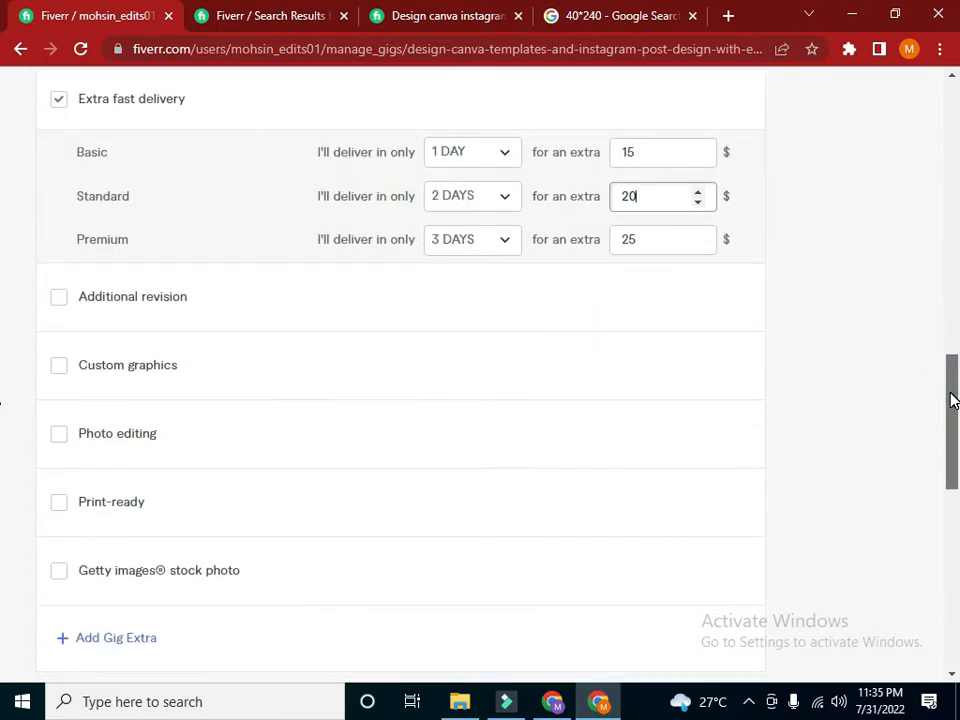
{"action": "left_click_drag", "start_coordinate": [952, 400], "coordinate": [955, 412]}
{"action": "scroll", "coordinate": [4, 392], "scroll_direction": "up", "scroll_amount": 1}
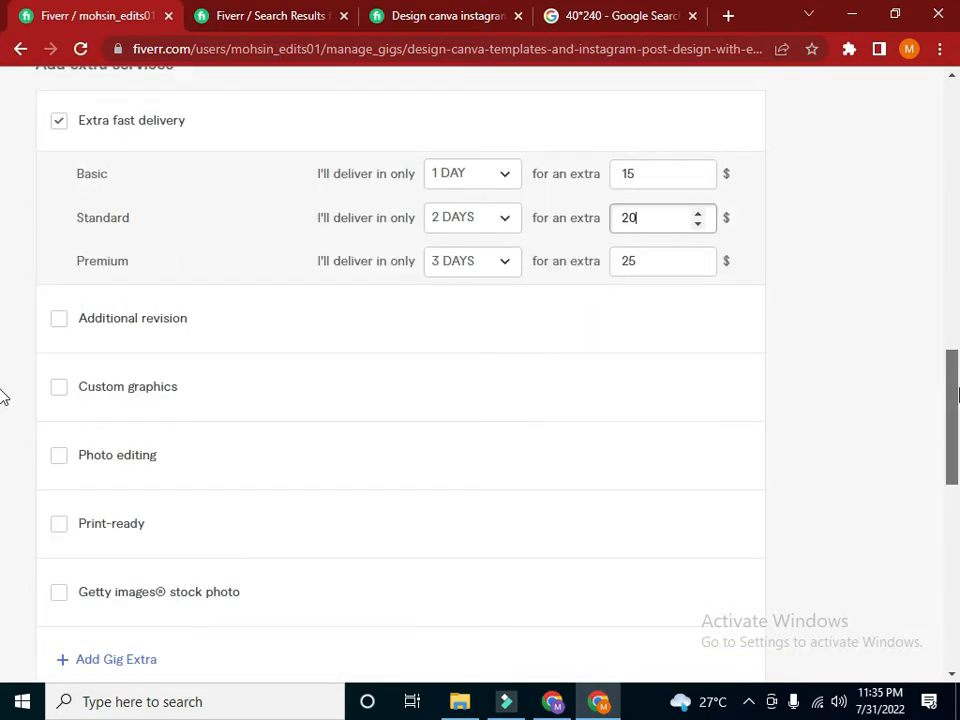
{"action": "left_click", "coordinate": [57, 321]}
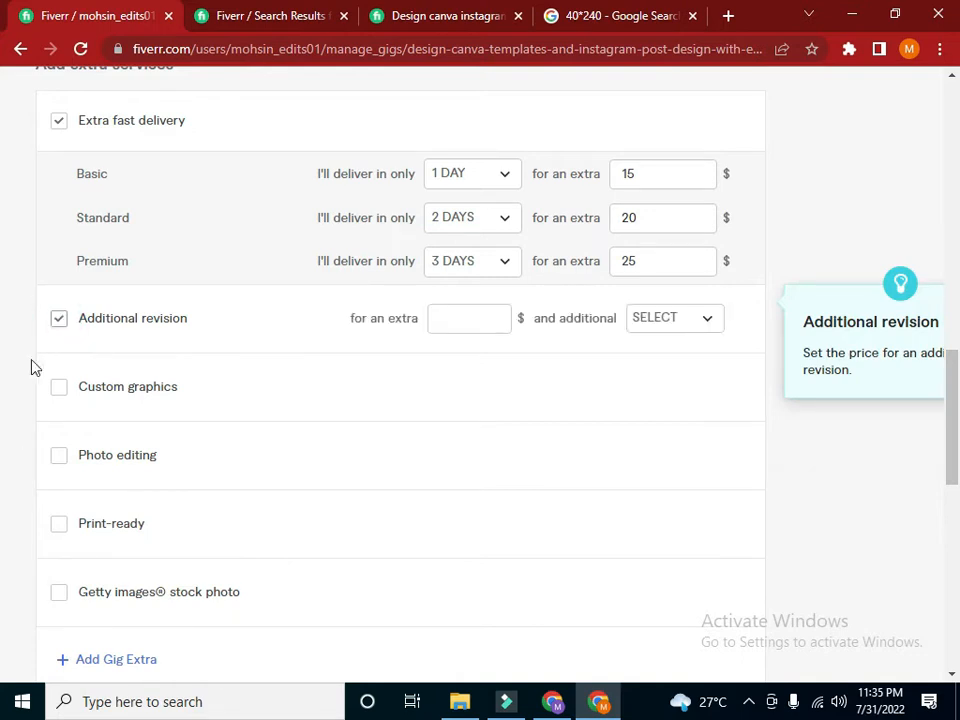
{"action": "left_click", "coordinate": [455, 314]}
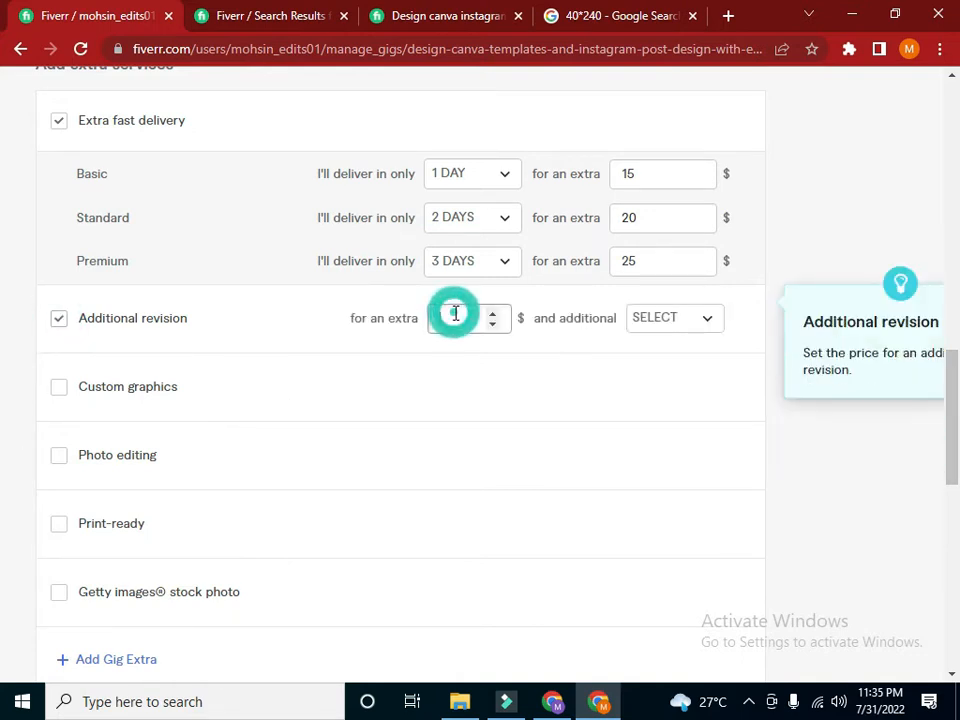
{"action": "left_click", "coordinate": [60, 319]}
Enable the Custom graphics extra service and price it at an extra $5
{"action": "left_click", "coordinate": [58, 390]}
{"action": "left_click", "coordinate": [470, 389]}
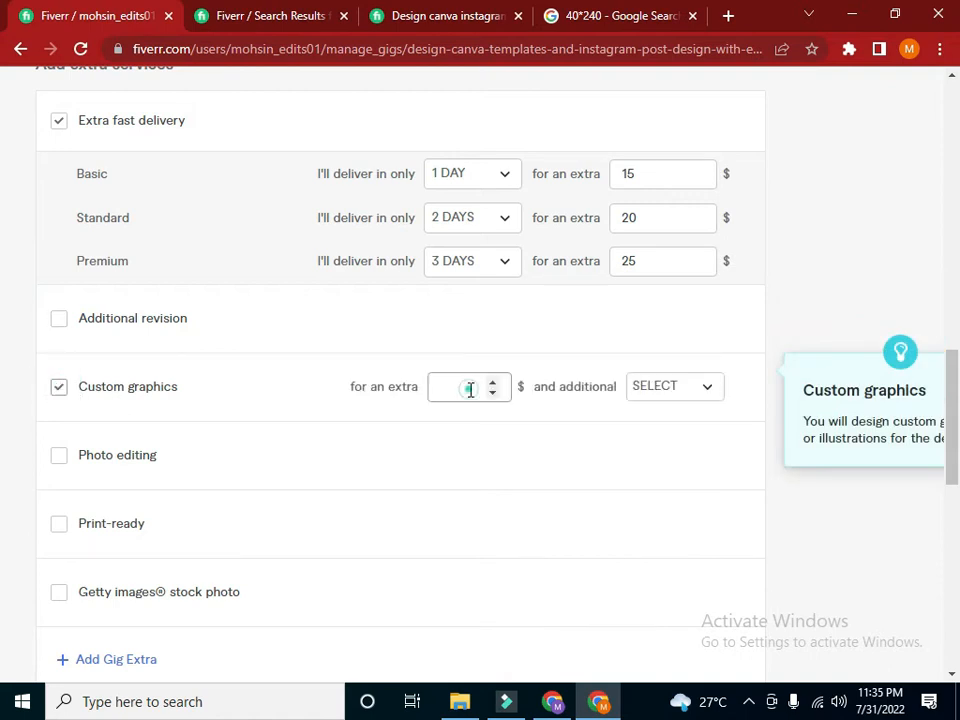
{"action": "type", "text": "10"}
{"action": "key", "text": "BackSpace"}
{"action": "key", "text": "BackSpace"}
{"action": "type", "text": "1"}
{"action": "key", "text": "BackSpace"}
{"action": "type", "text": "5"}
Enable the Photo editing extra for $5 and the Print-ready extra for $20
{"action": "left_click", "coordinate": [60, 455]}
{"action": "left_click", "coordinate": [453, 457]}
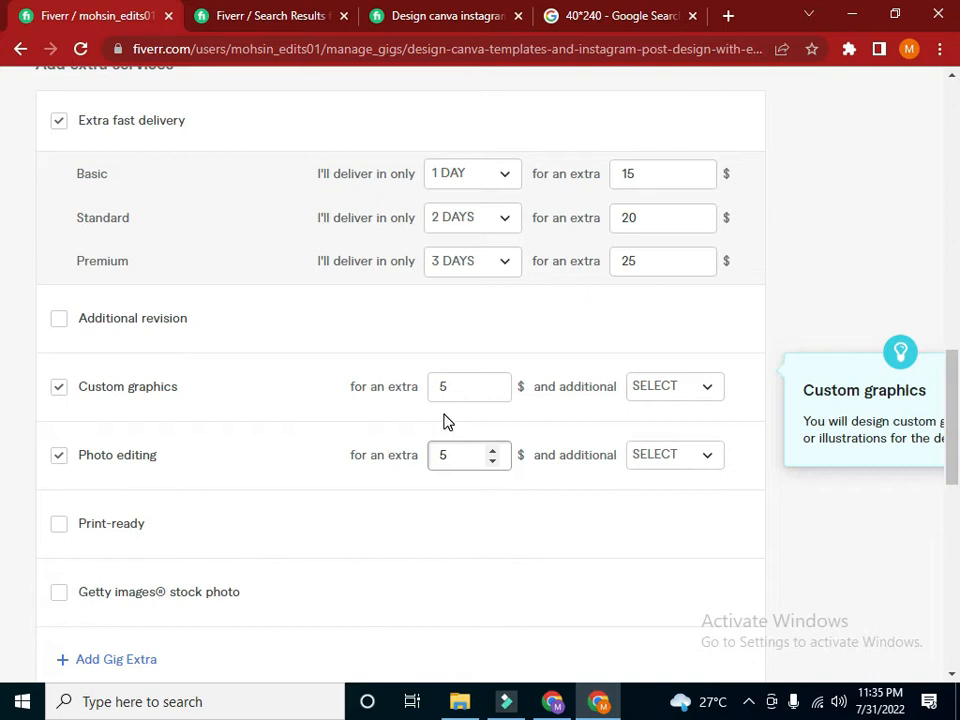
{"action": "left_click", "coordinate": [61, 525]}
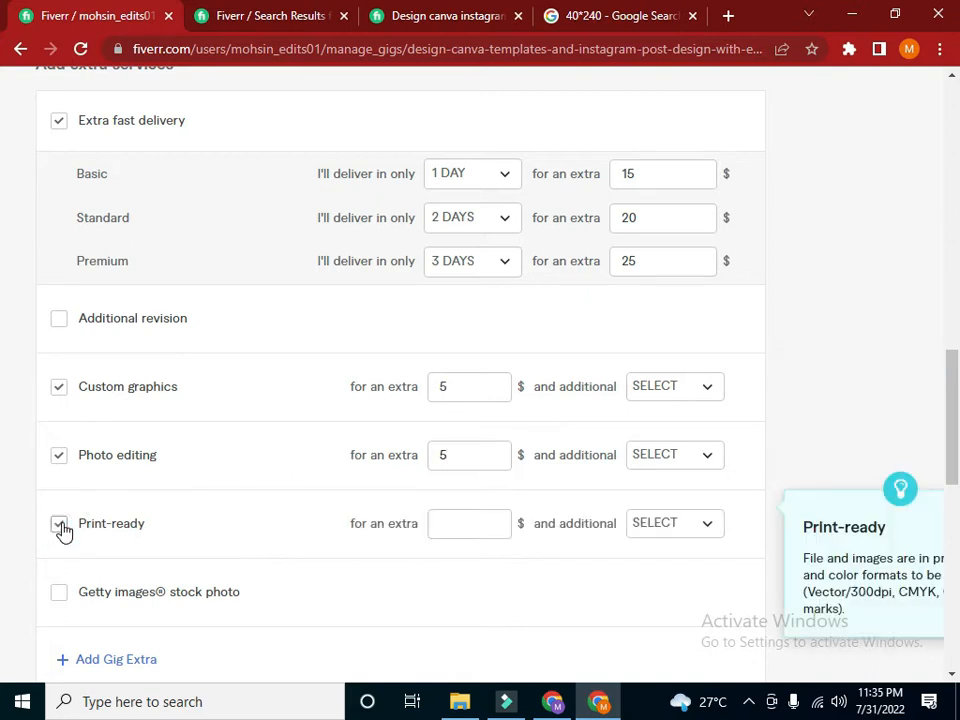
{"action": "left_click", "coordinate": [448, 521]}
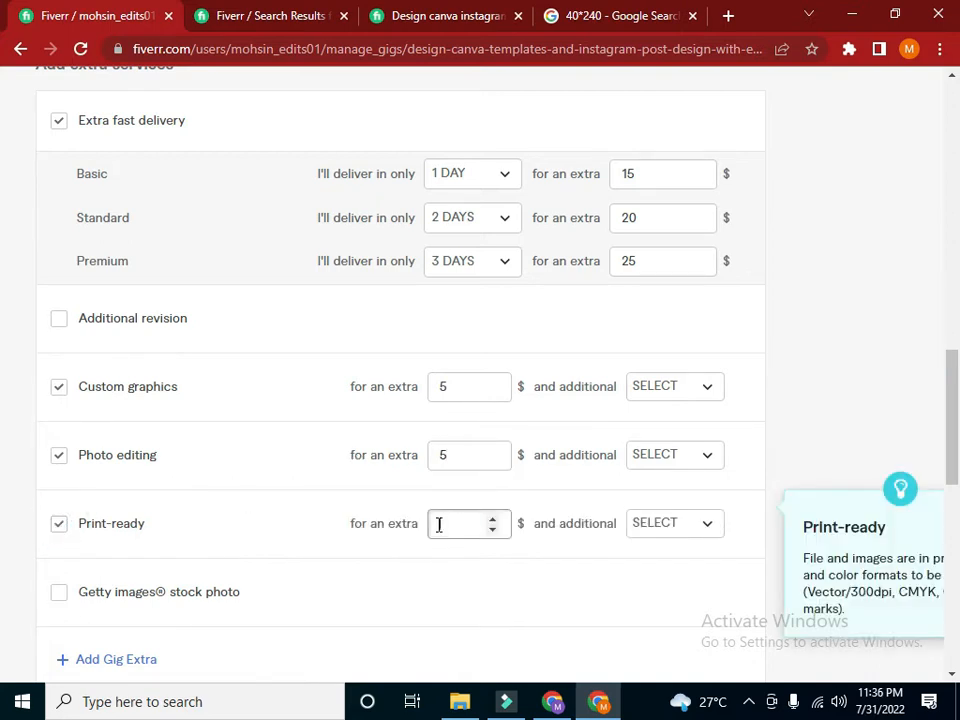
{"action": "type", "text": "20"}
{"action": "left_click", "coordinate": [61, 595]}
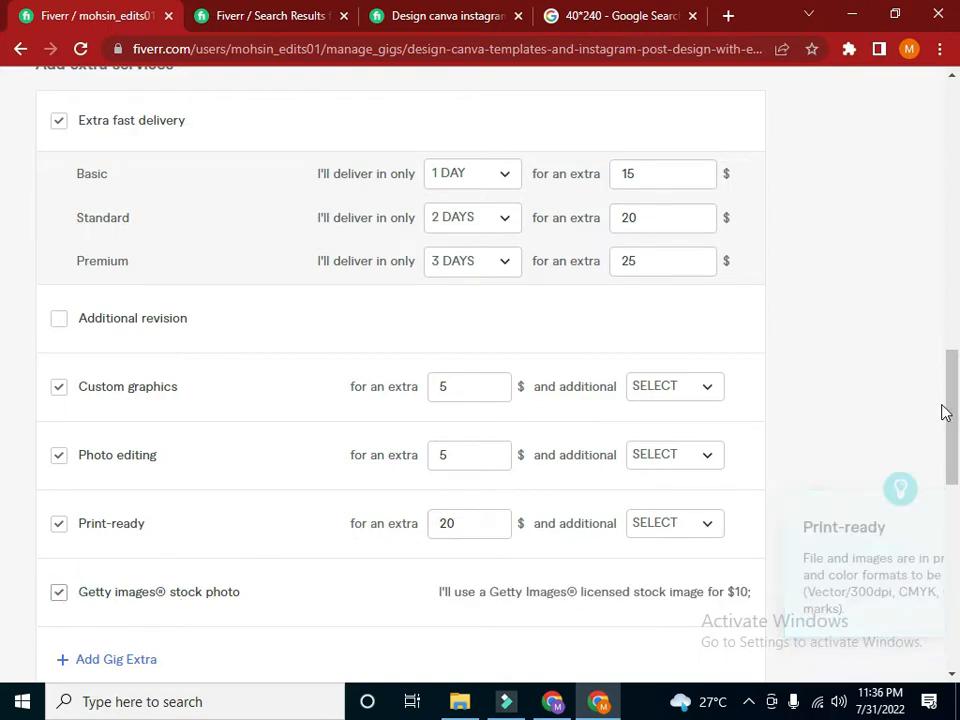
{"action": "left_click_drag", "start_coordinate": [954, 402], "coordinate": [952, 438]}
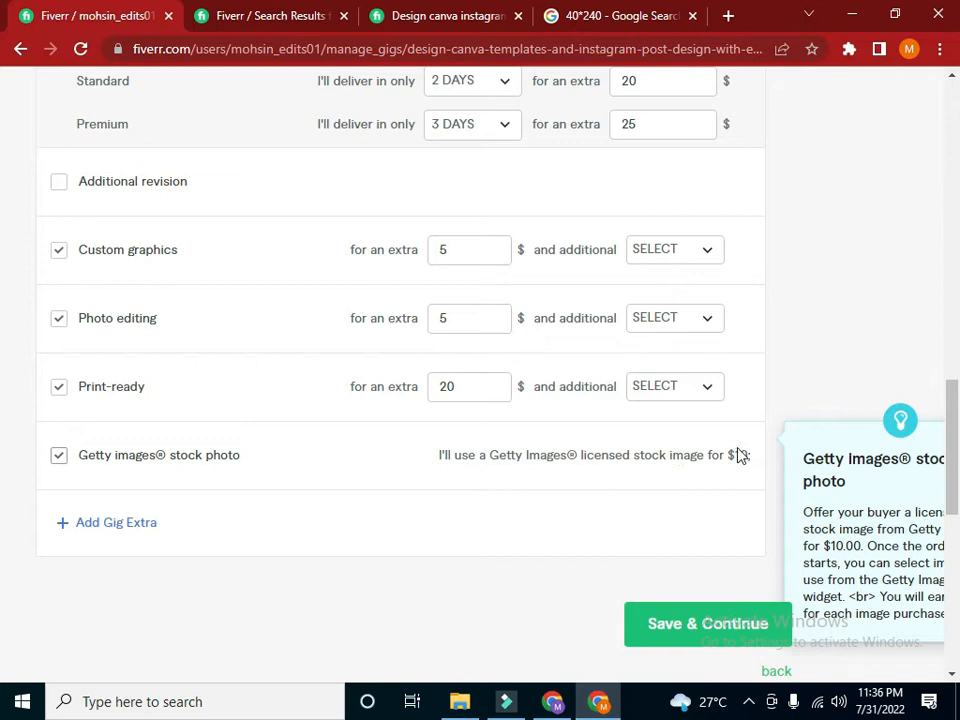
{"action": "left_click", "coordinate": [53, 461]}
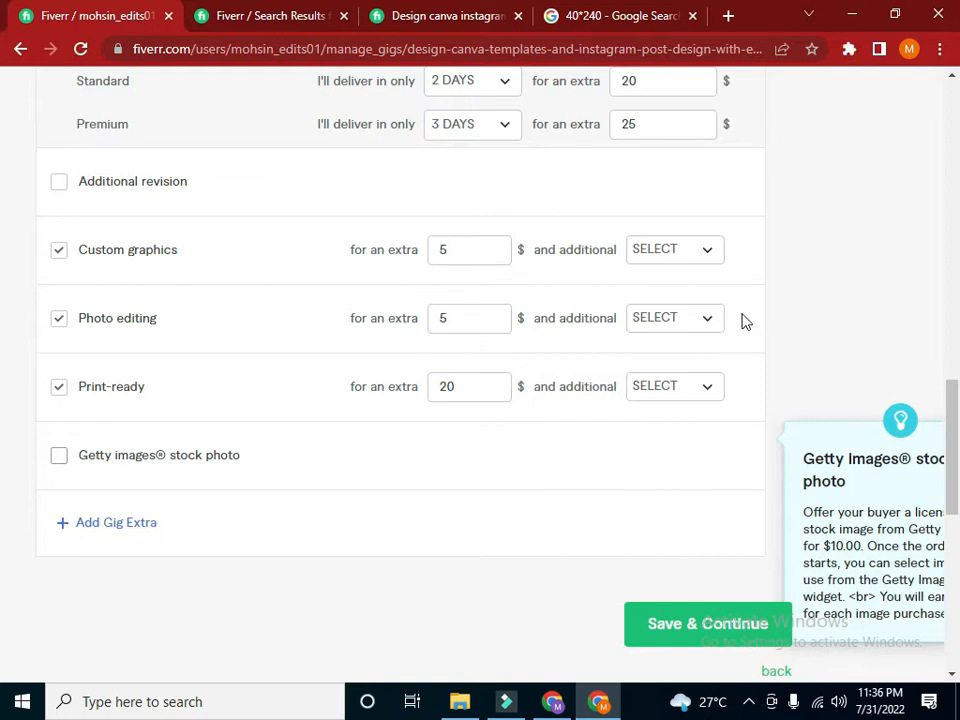
Save the gig's pricing and extras and continue to the Description & FAQ stage
{"action": "left_click", "coordinate": [612, 14]}
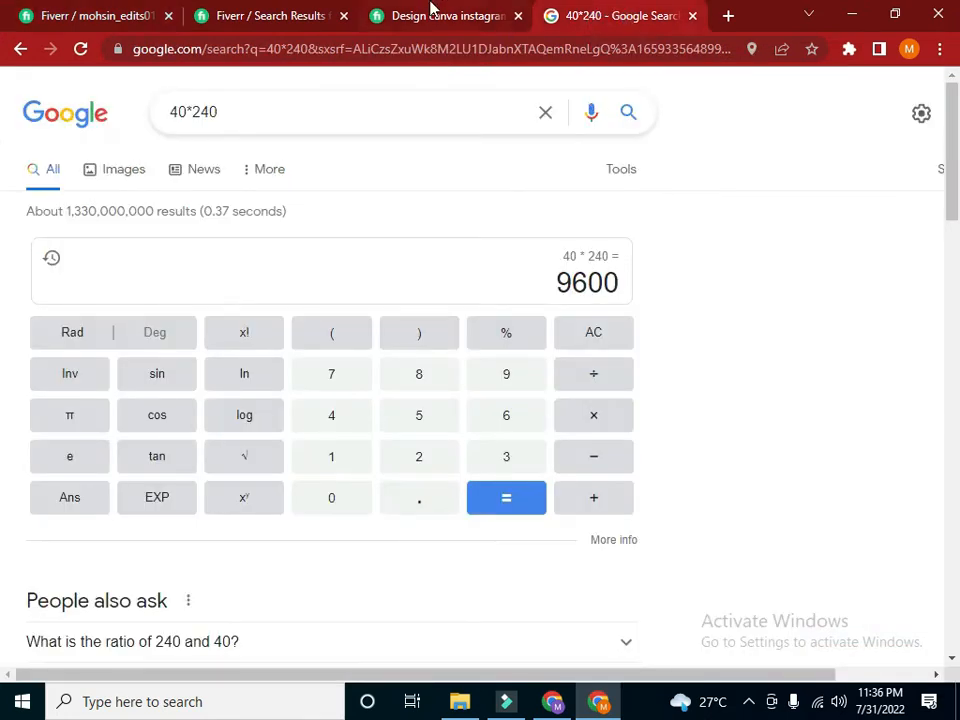
{"action": "left_click", "coordinate": [445, 15]}
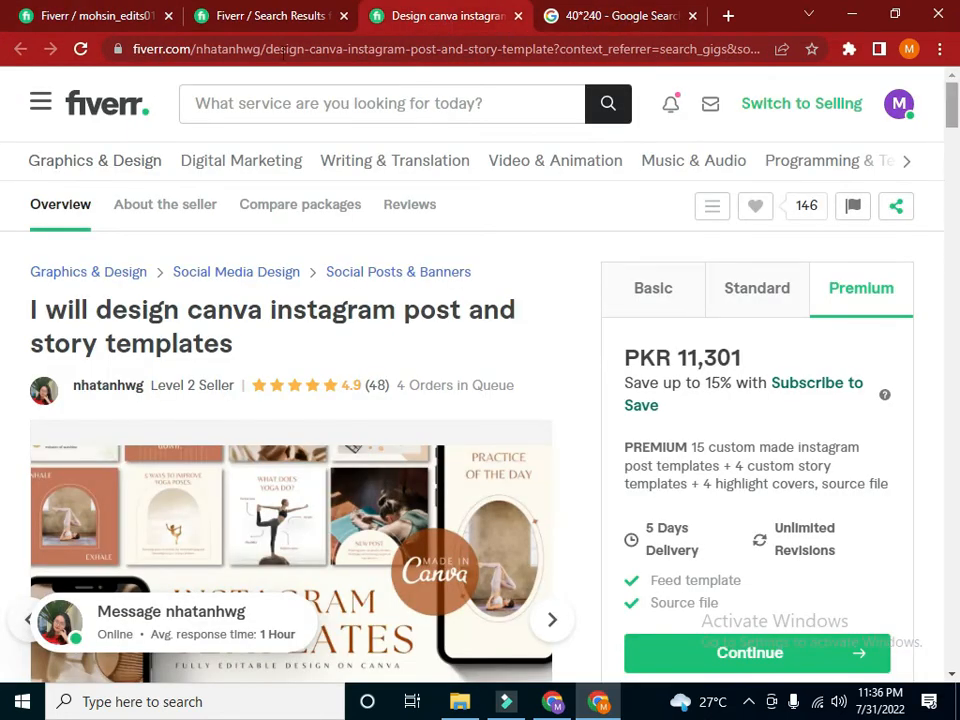
{"action": "left_click", "coordinate": [117, 10]}
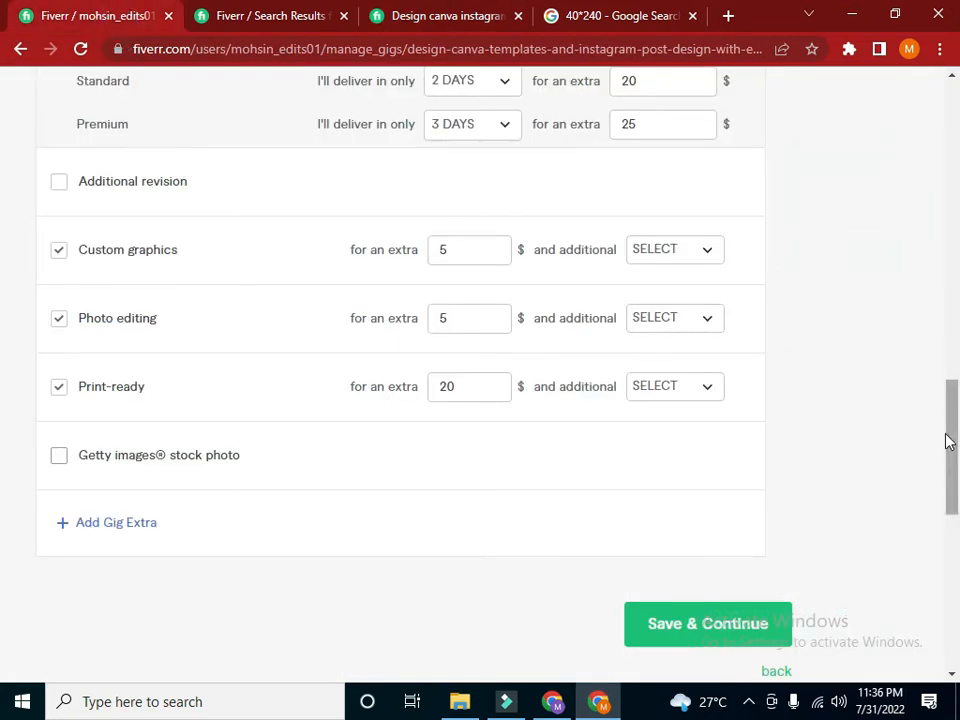
{"action": "left_click_drag", "start_coordinate": [953, 435], "coordinate": [956, 353]}
{"action": "scroll", "coordinate": [756, 456], "scroll_direction": "down", "scroll_amount": 5}
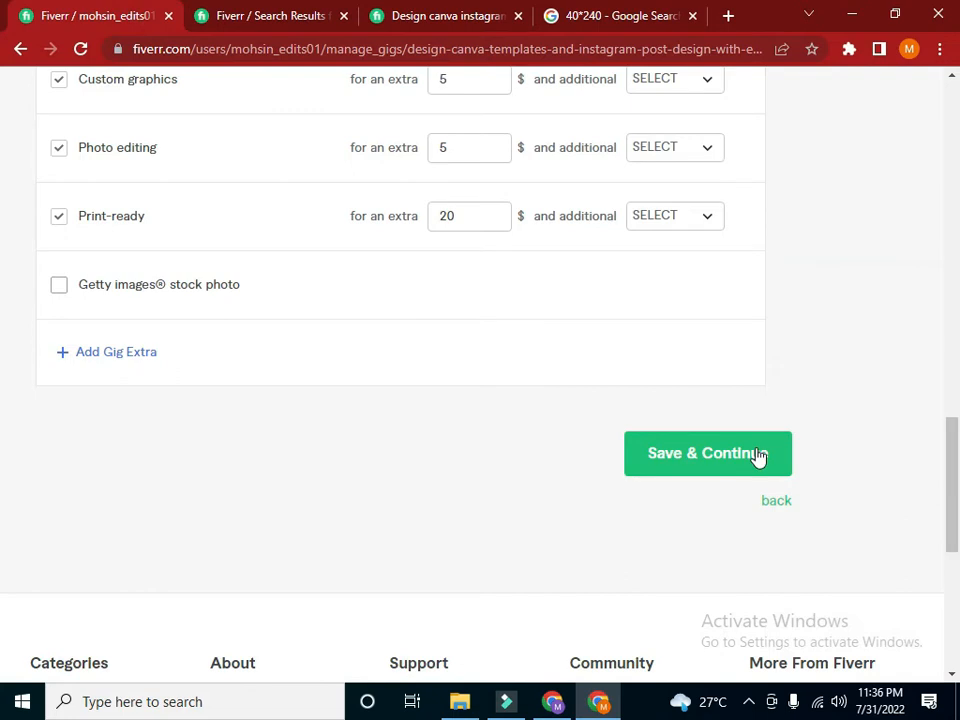
{"action": "left_click", "coordinate": [746, 455]}
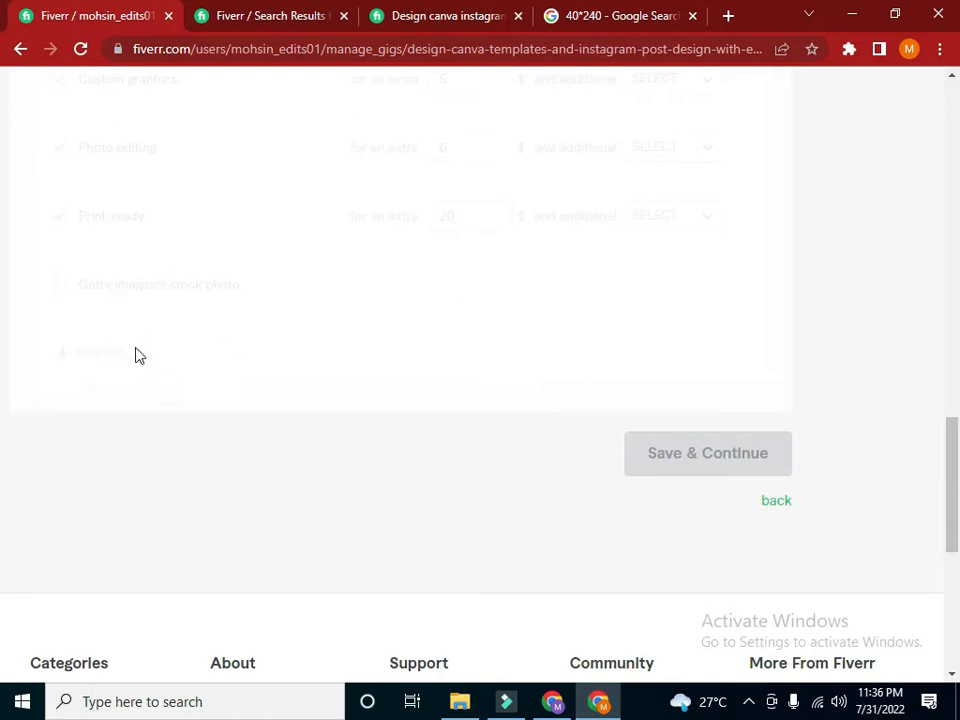
{"action": "left_click_drag", "start_coordinate": [951, 514], "coordinate": [955, 465]}
{"action": "left_click_drag", "start_coordinate": [957, 412], "coordinate": [957, 303]}
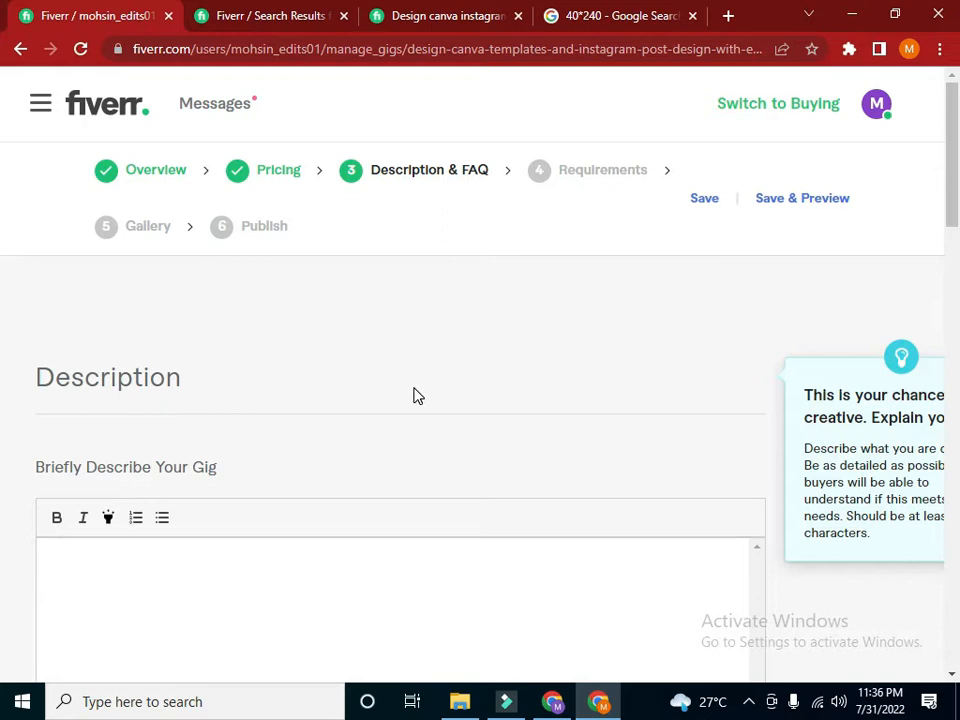
{"action": "mouse_move", "coordinate": [957, 169]}
{"action": "left_mouse_down"}
{"action": "mouse_move", "coordinate": [952, 212]}
{"action": "mouse_move", "coordinate": [954, 154]}
{"action": "left_mouse_up"}
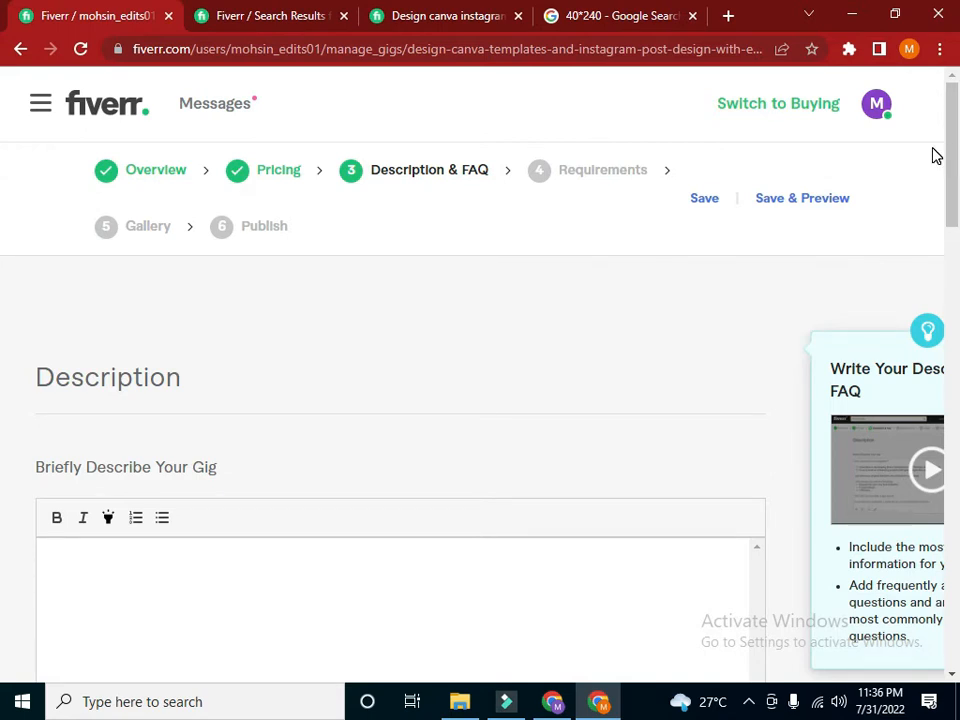
{"action": "scroll", "coordinate": [150, 300], "scroll_direction": "down", "scroll_amount": 3}
{"action": "left_click", "coordinate": [266, 324]}
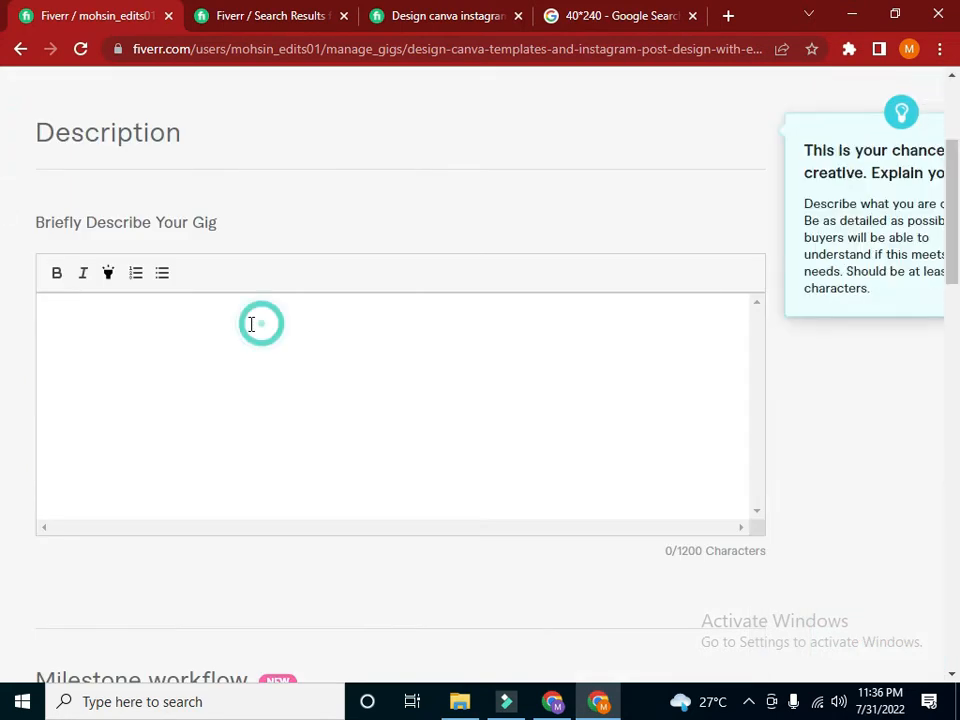
{"action": "right_click", "coordinate": [57, 322]}
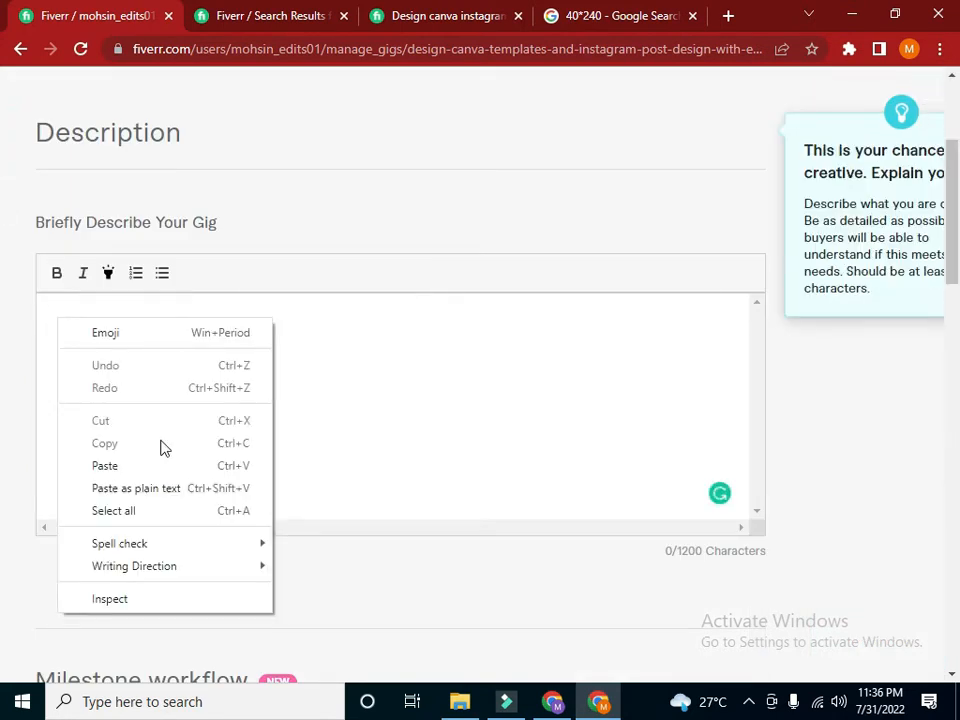
{"action": "left_click", "coordinate": [105, 466]}
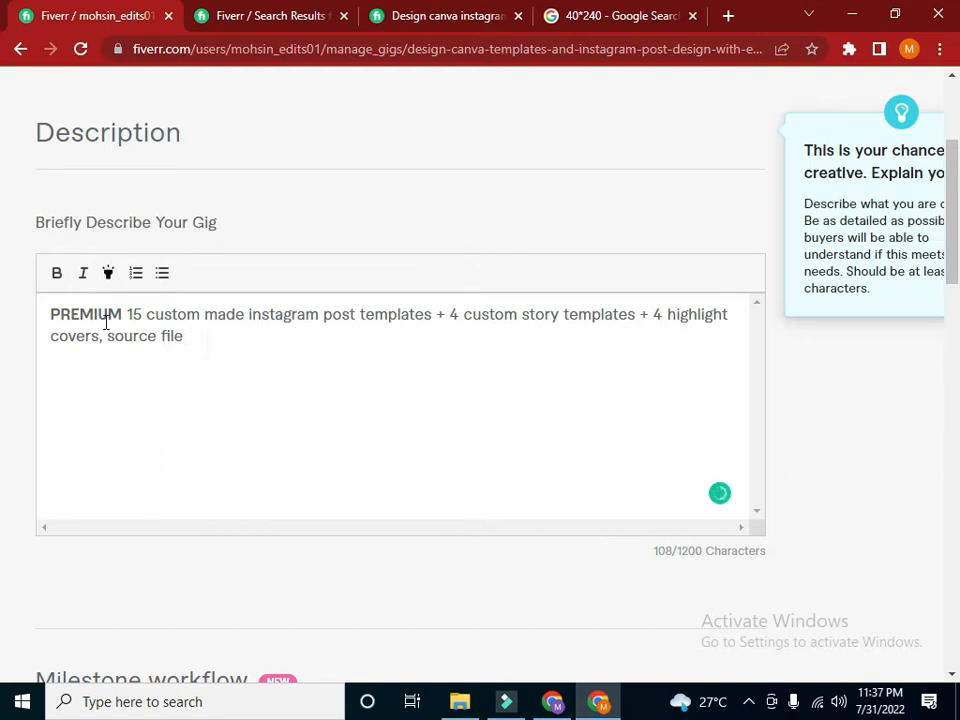
{"action": "key", "text": "ctrl+a"}
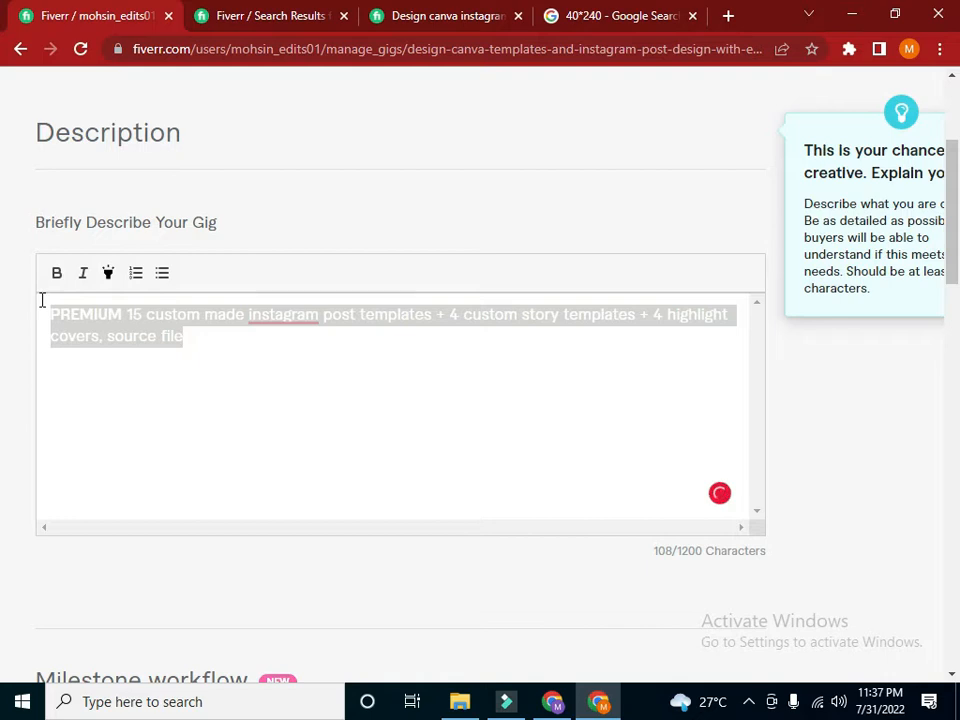
{"action": "key", "text": "BackSpace"}
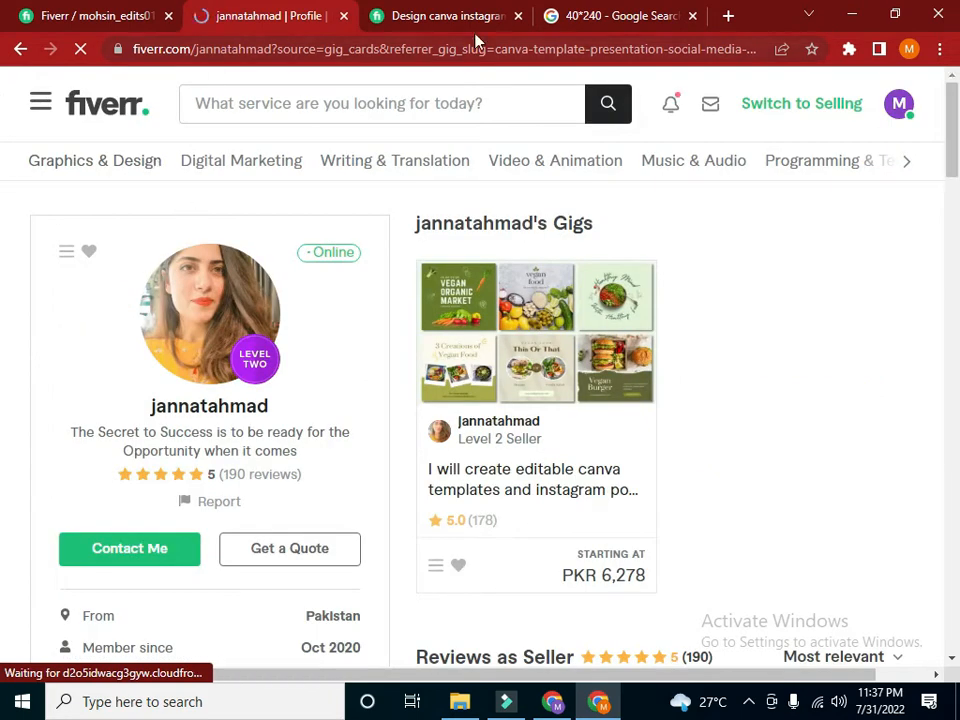
Review the About This Gig text of the "design canva instagram post and story templates" gig for reference
{"action": "left_click", "coordinate": [448, 16]}
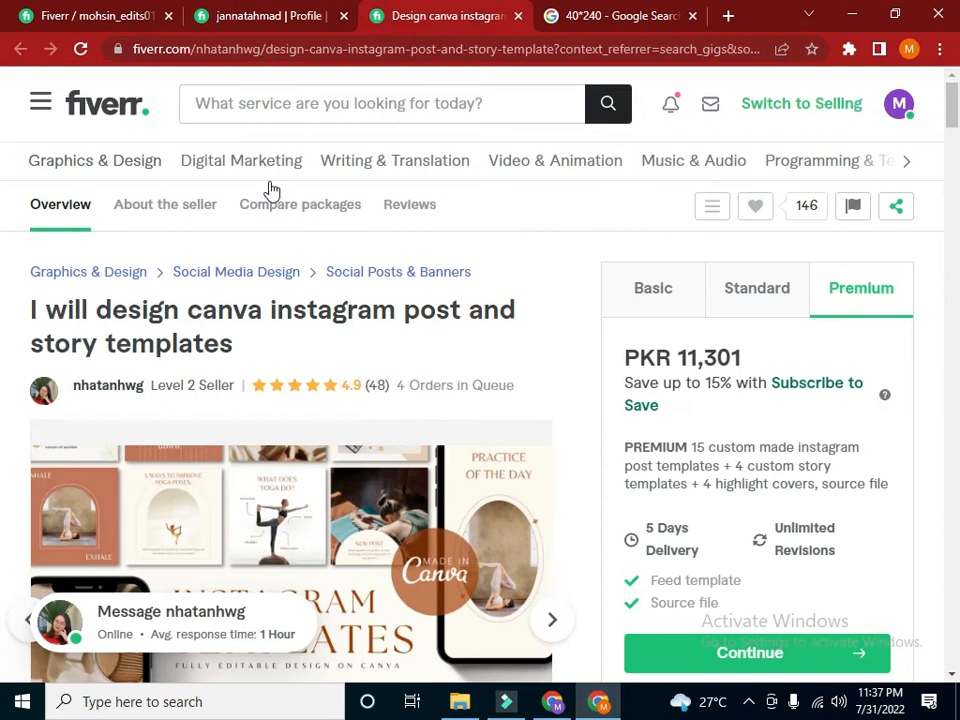
{"action": "left_click_drag", "start_coordinate": [956, 102], "coordinate": [955, 177]}
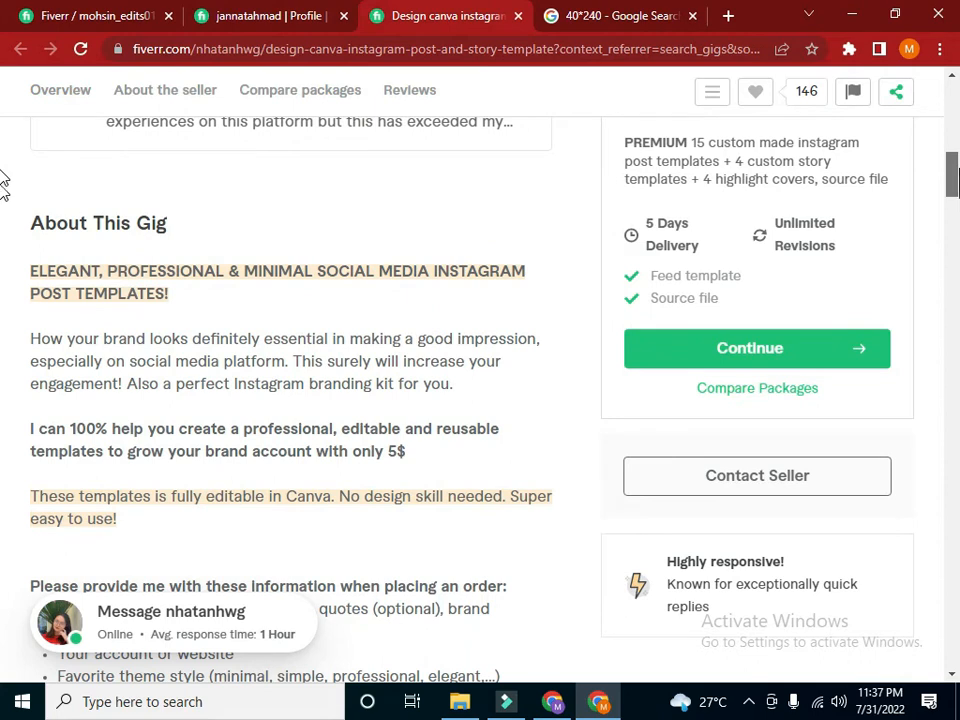
{"action": "scroll", "coordinate": [906, 180], "scroll_direction": "down", "scroll_amount": 2}
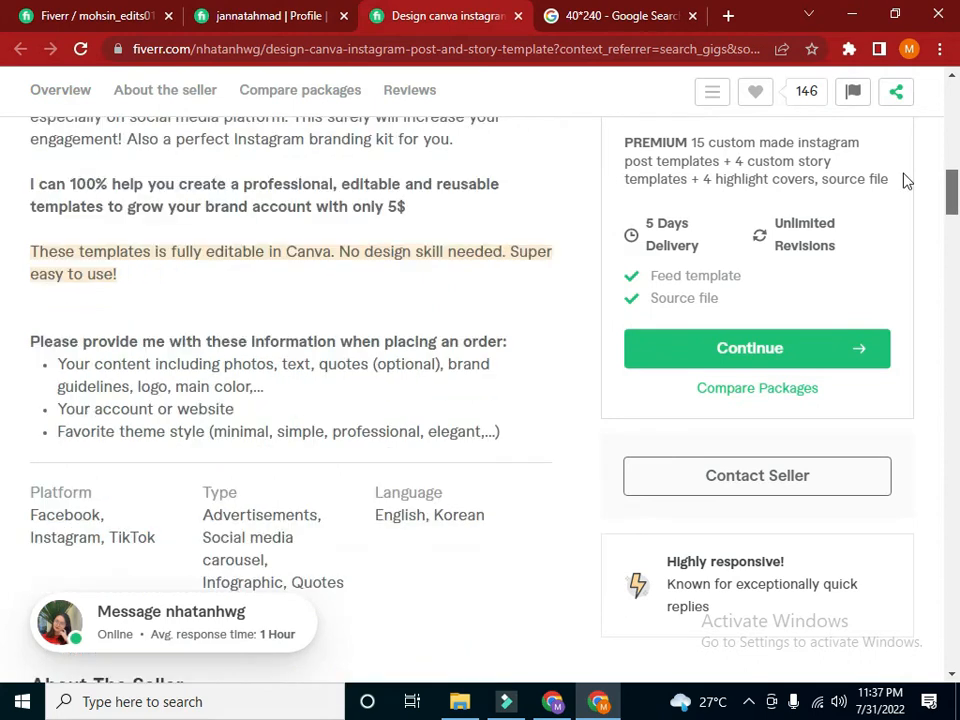
Open the "I will create editable canva templates and instagram post design" gig from the other seller's profile
{"action": "left_click", "coordinate": [255, 12]}
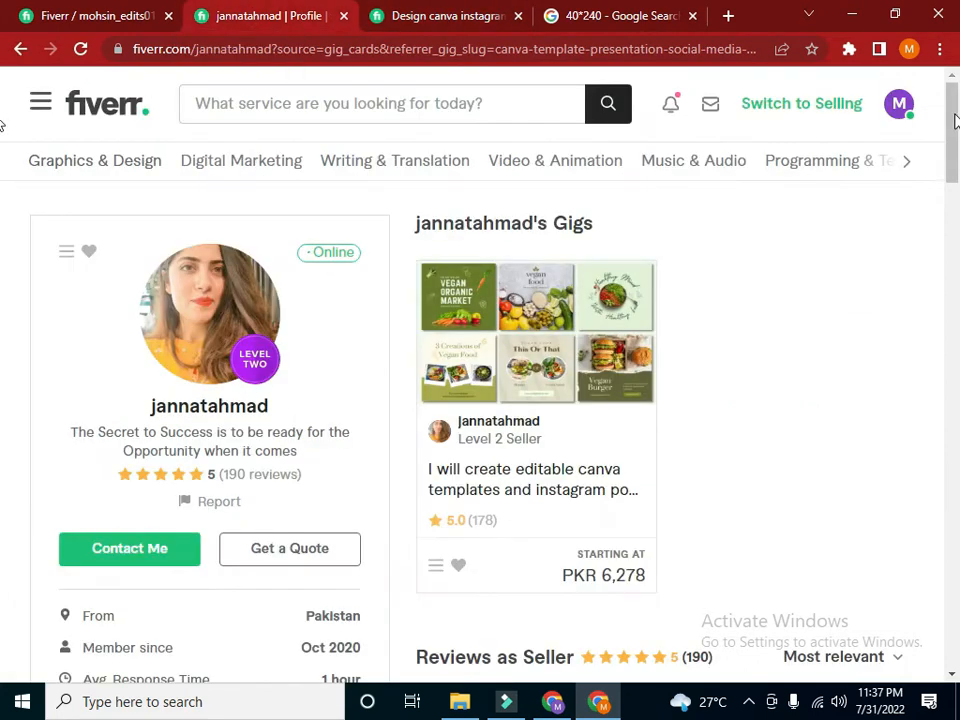
{"action": "left_click_drag", "start_coordinate": [954, 115], "coordinate": [955, 335]}
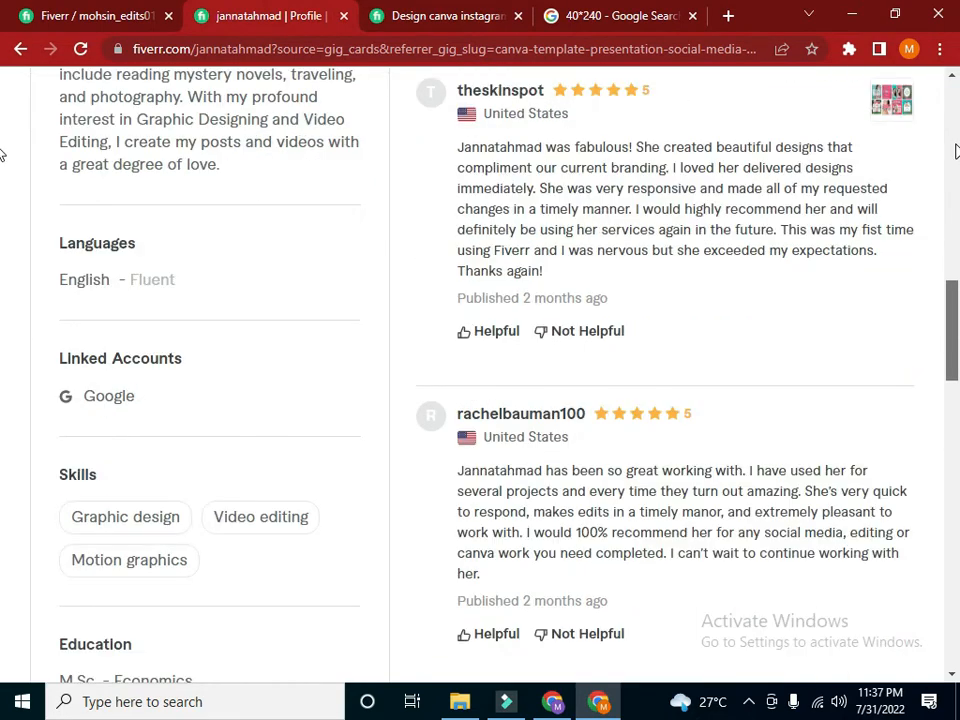
{"action": "scroll", "coordinate": [500, 442], "scroll_direction": "up", "scroll_amount": 11}
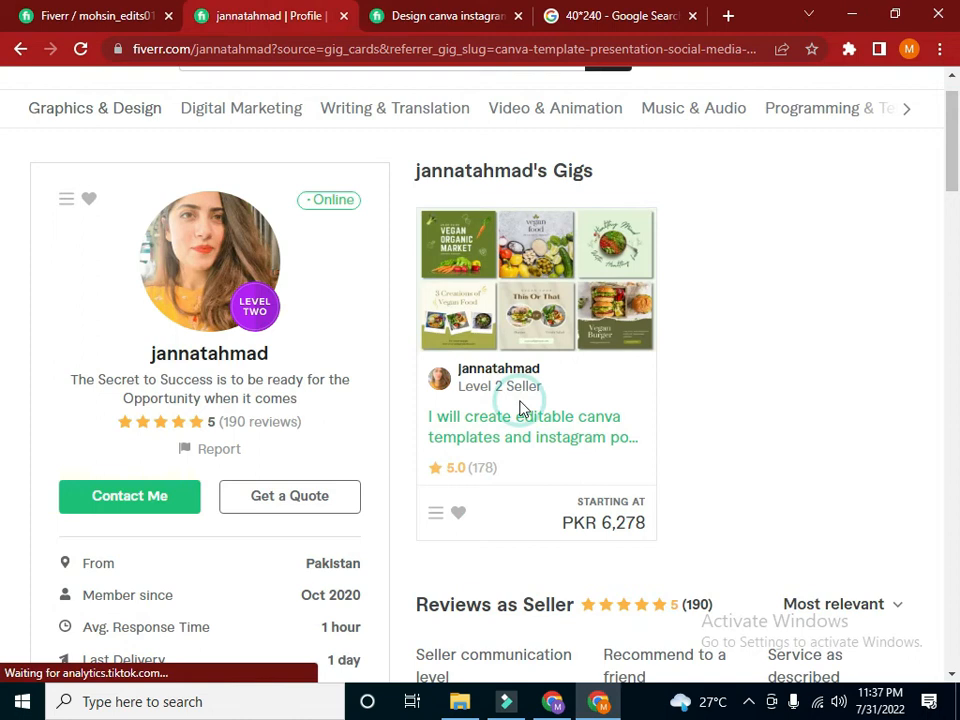
{"action": "left_click", "coordinate": [522, 422]}
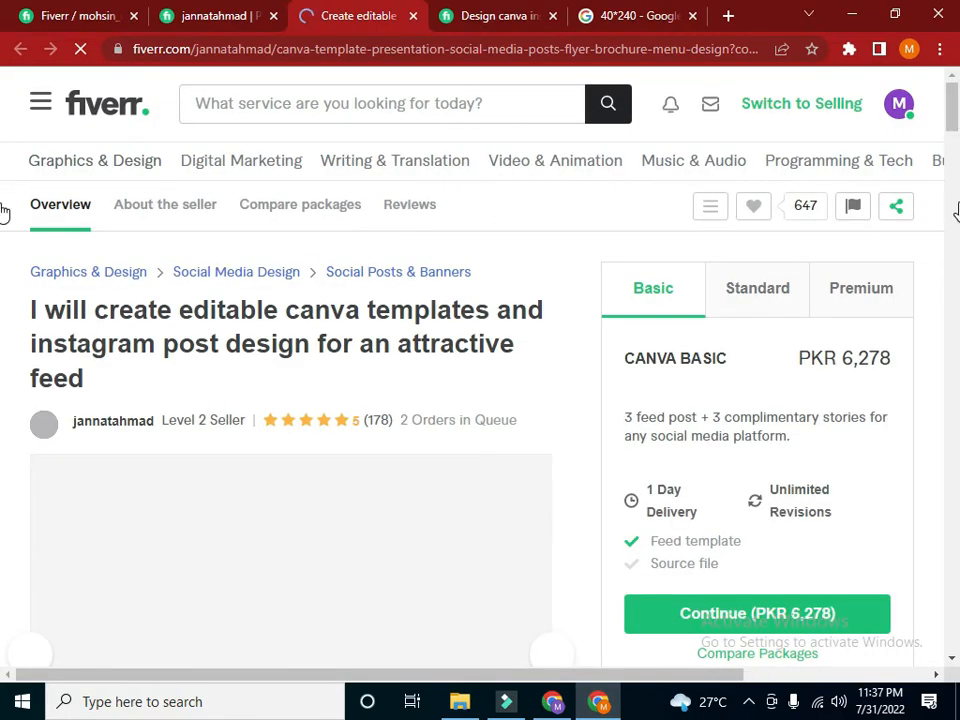
Copy the whole About This Gig section, from its heading through the closing "Thanks." line
{"action": "scroll", "coordinate": [4, 212], "scroll_direction": "down", "scroll_amount": 8}
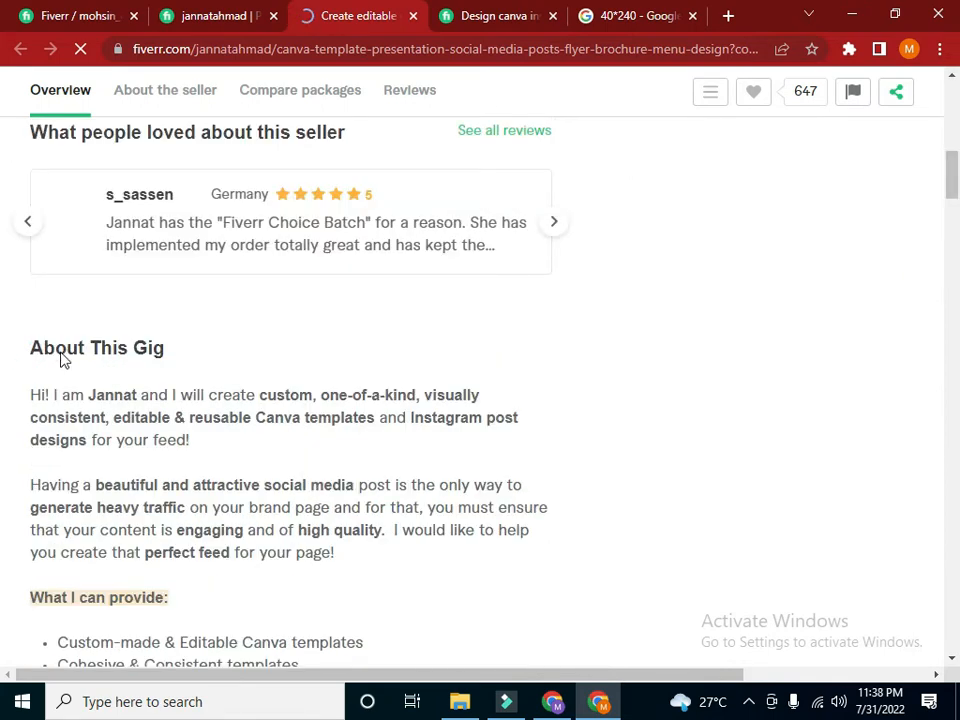
{"action": "left_click_drag", "start_coordinate": [56, 349], "coordinate": [362, 705]}
{"action": "left_click", "coordinate": [33, 350]}
{"action": "left_click_drag", "start_coordinate": [360, 710], "coordinate": [378, 596]}
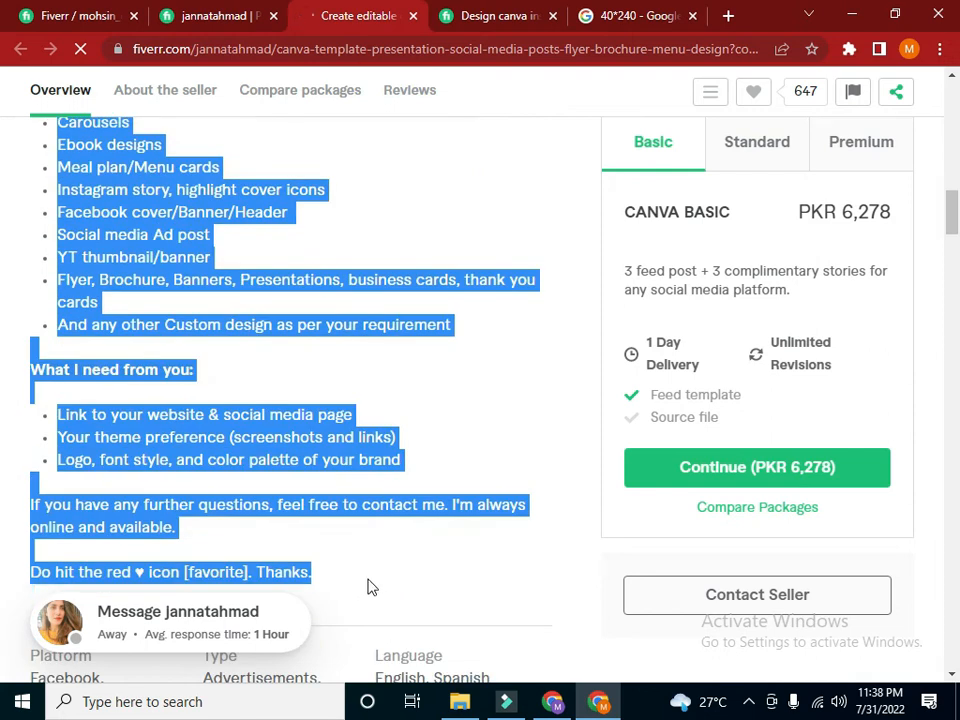
{"action": "right_click", "coordinate": [322, 573]}
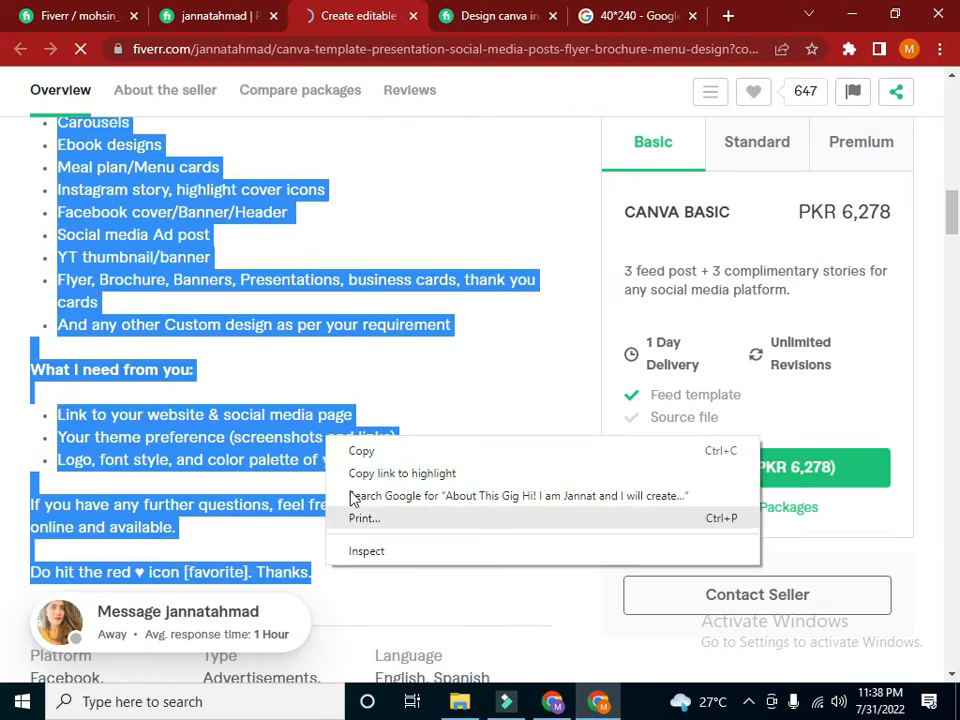
{"action": "left_click", "coordinate": [371, 451]}
Paste the copied gig text into the empty description of your own gig
{"action": "left_click", "coordinate": [30, 14]}
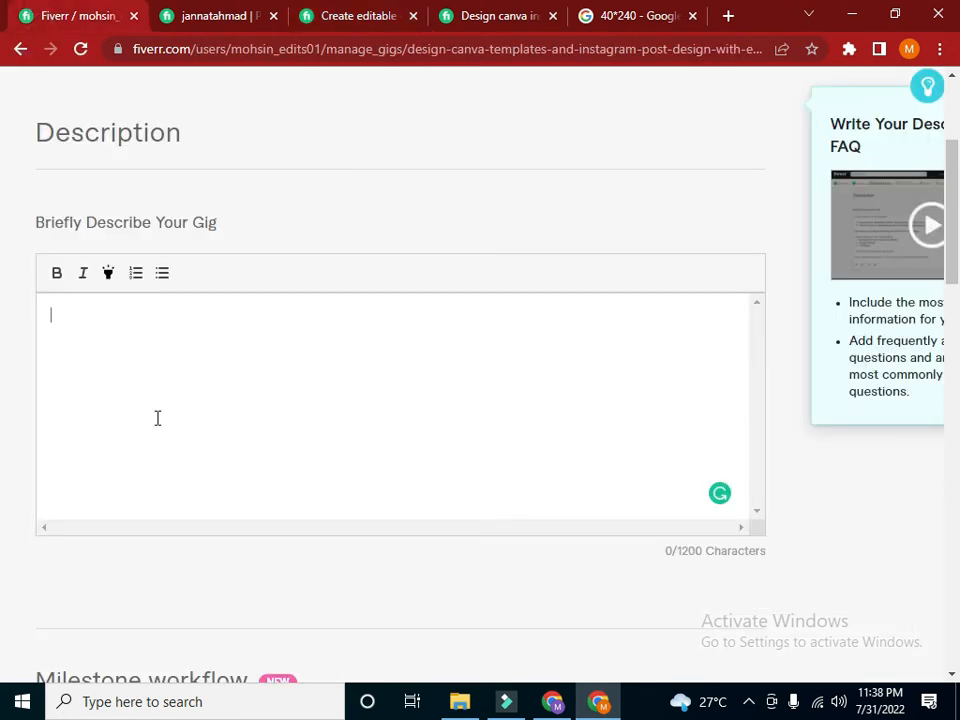
{"action": "left_click", "coordinate": [148, 356]}
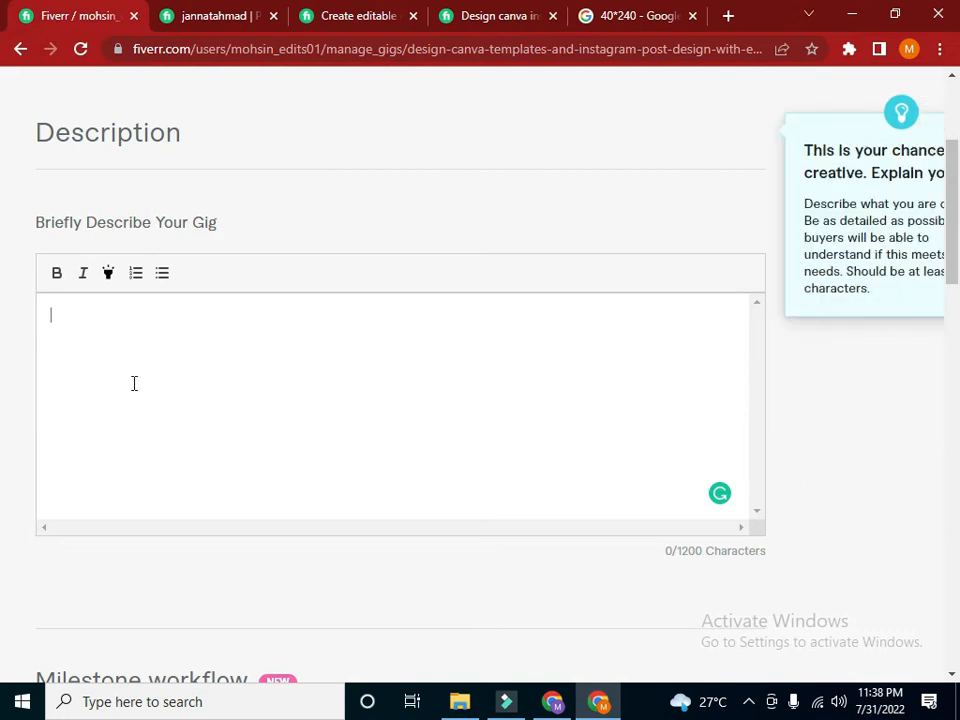
{"action": "key", "text": "ctrl+v"}
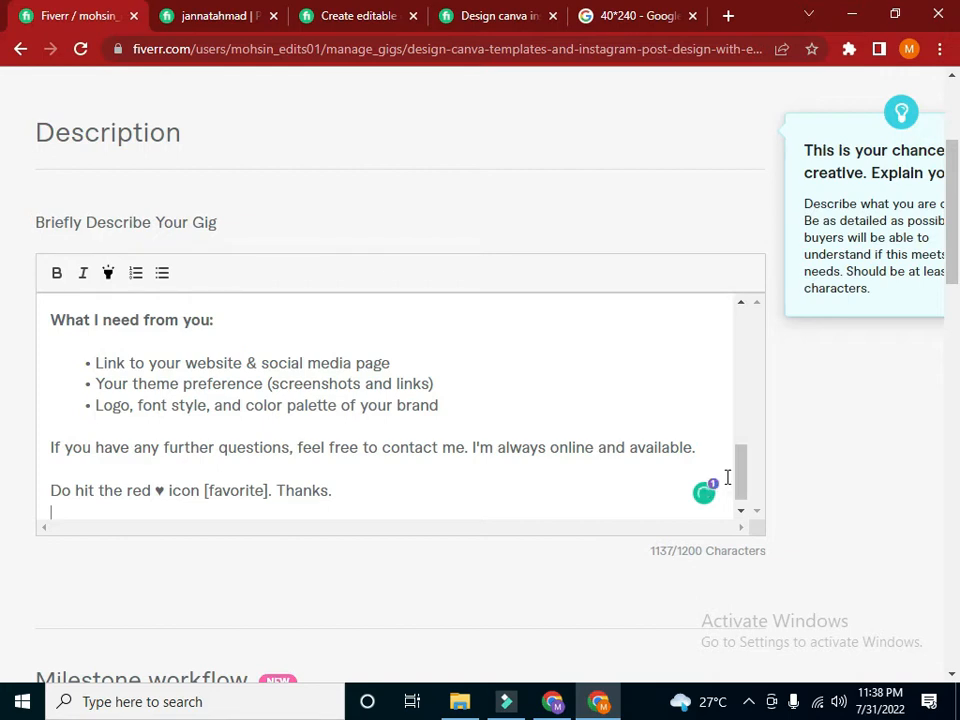
Replace the other seller's name in the description's opening sentence with your own full name, spaced correctly after "am"
{"action": "left_click_drag", "start_coordinate": [745, 477], "coordinate": [746, 326]}
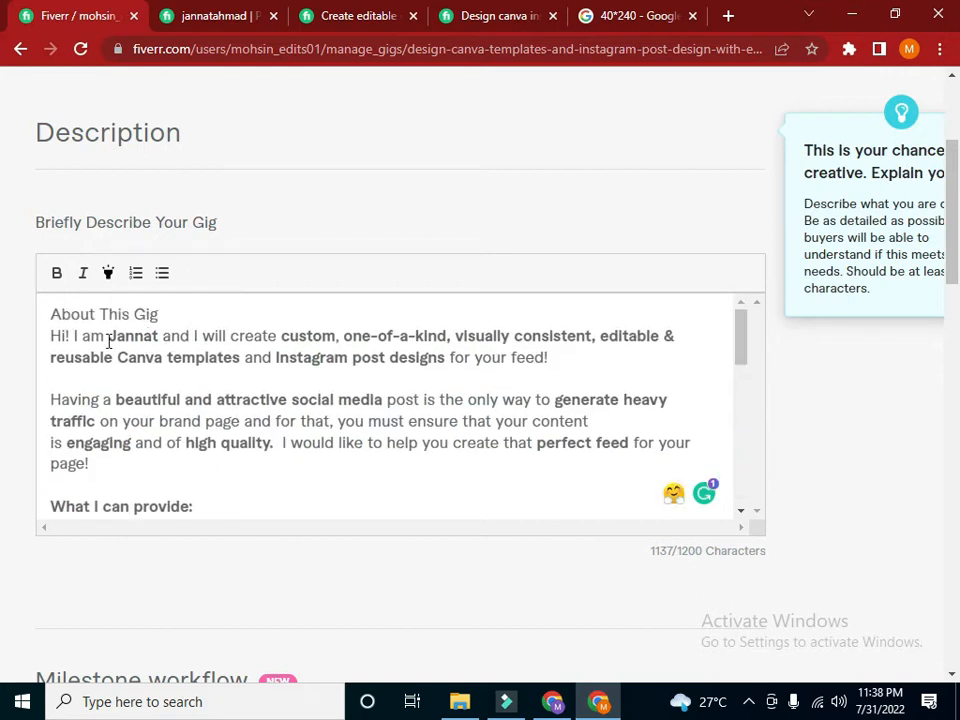
{"action": "left_click_drag", "start_coordinate": [157, 337], "coordinate": [101, 333]}
{"action": "key", "text": "BackSpace"}
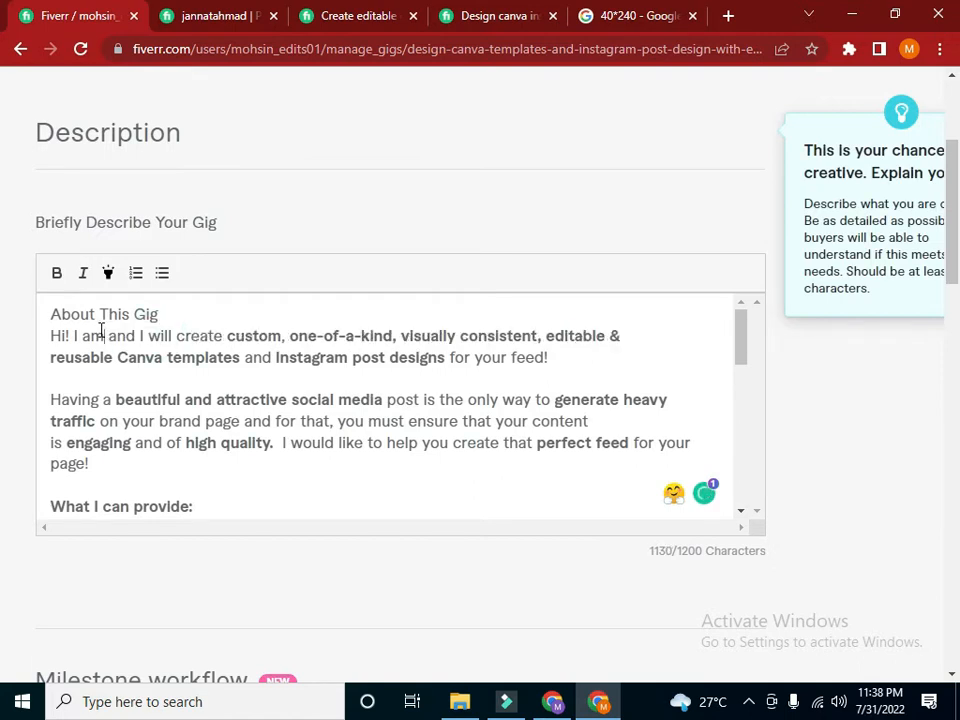
{"action": "type", "text": "Mohsin "}
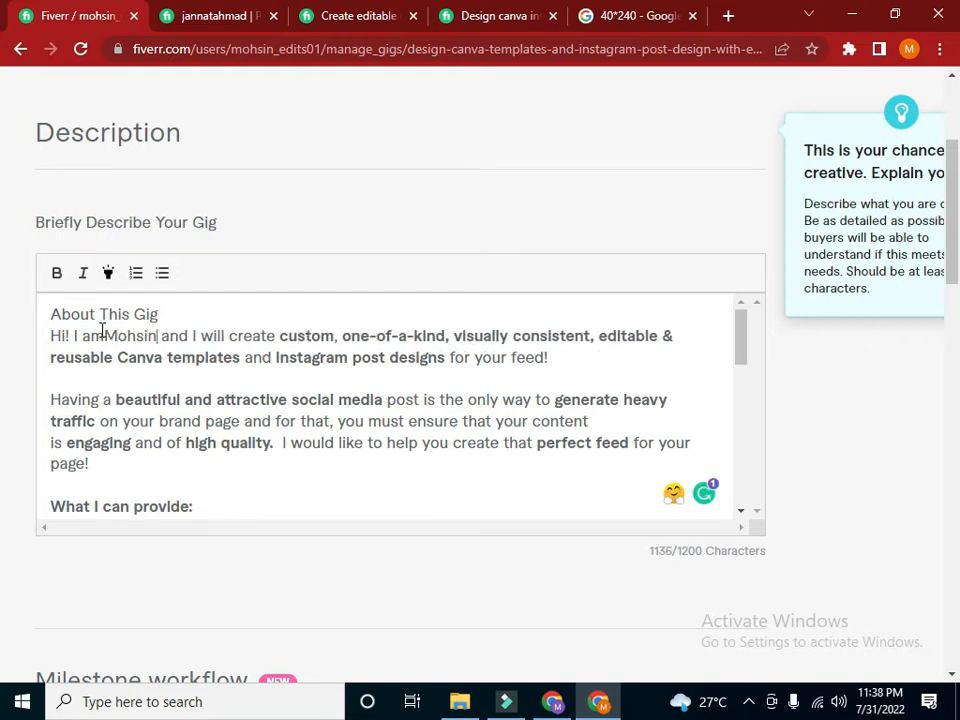
{"action": "type", "text": "a"}
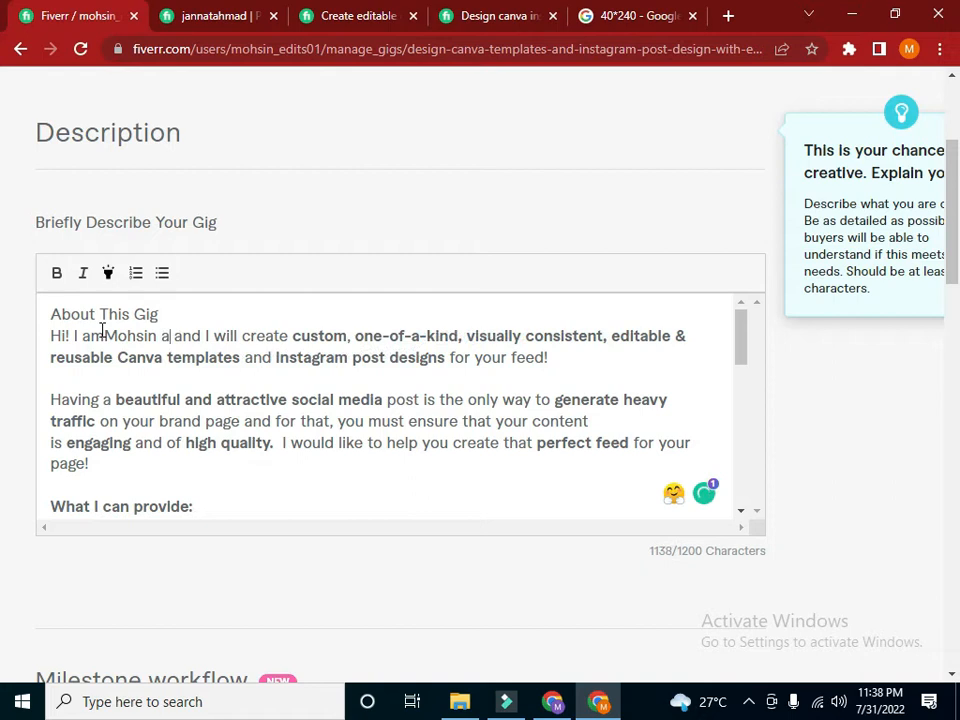
{"action": "key", "text": "BackSpace"}
{"action": "type", "text": "Ali"}
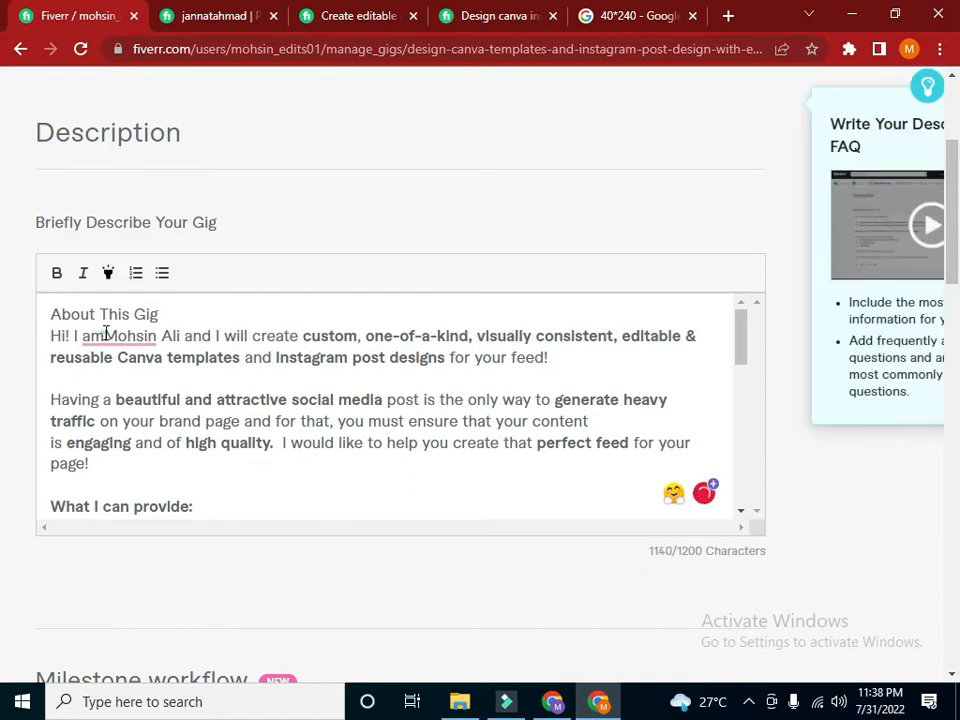
{"action": "left_click", "coordinate": [108, 334]}
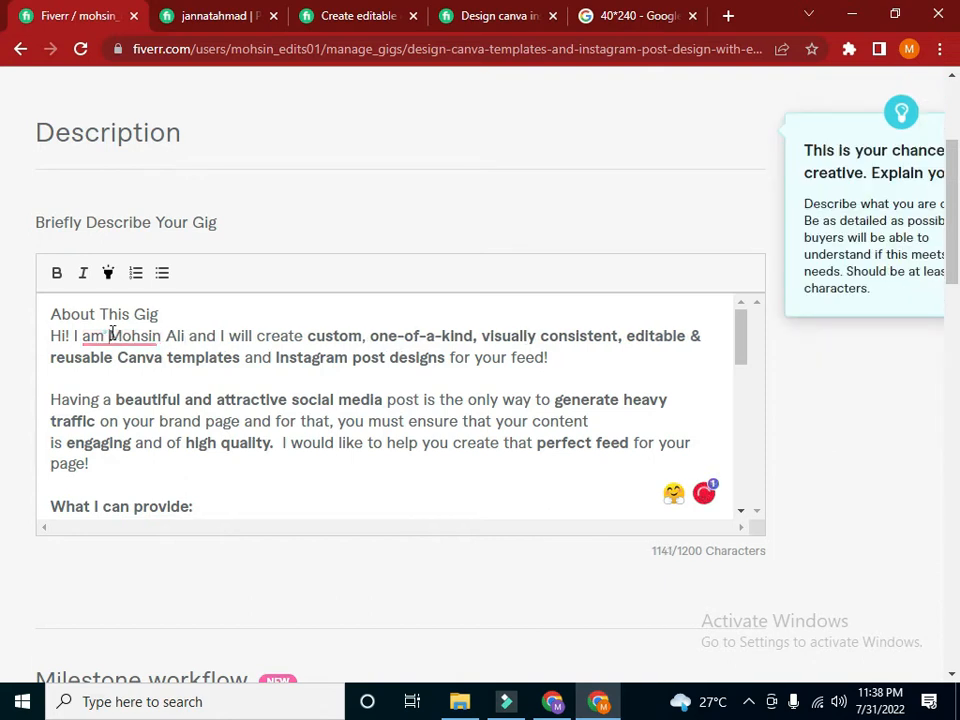
Make the seller's name bold in the opening sentence and delete "one-of-a-kind," from it
{"action": "left_click_drag", "start_coordinate": [168, 334], "coordinate": [188, 336]}
{"action": "left_click", "coordinate": [56, 273]}
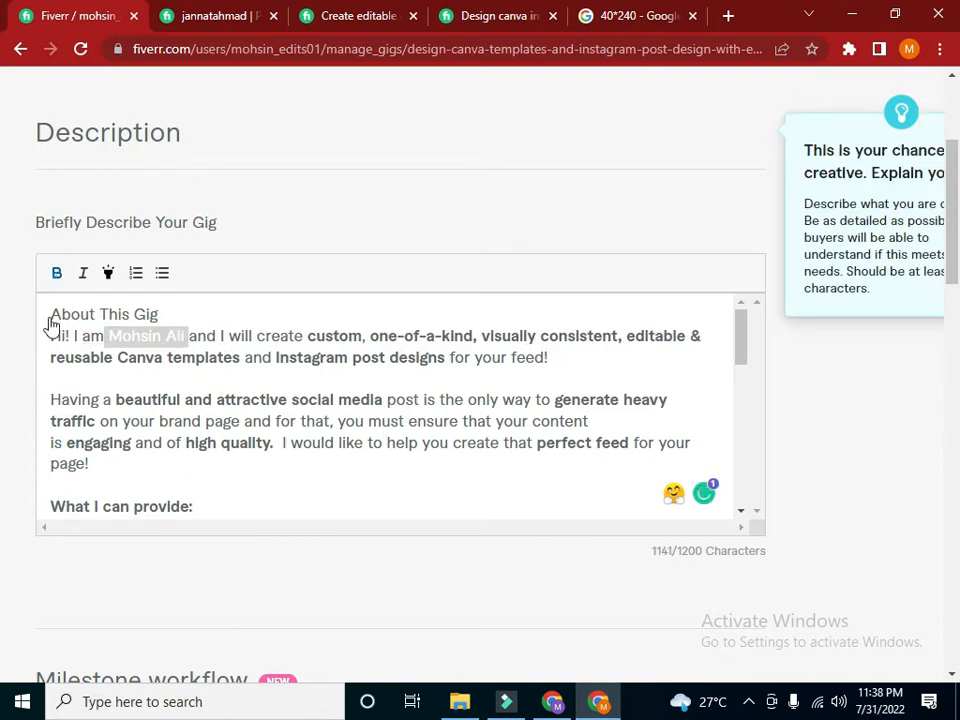
{"action": "left_click", "coordinate": [197, 332]}
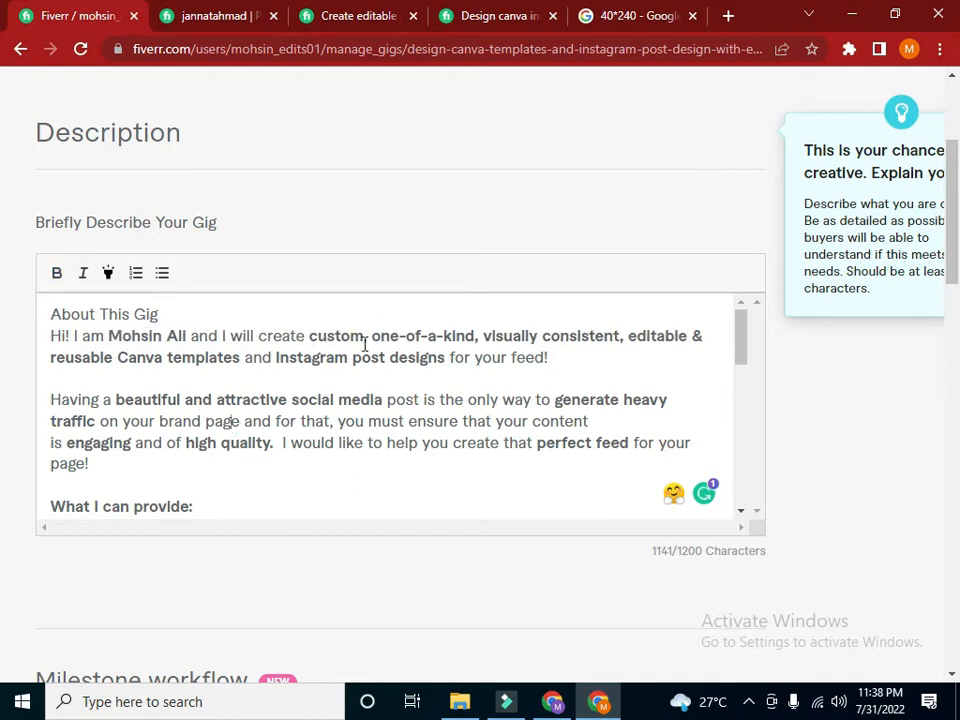
{"action": "left_click_drag", "start_coordinate": [480, 338], "coordinate": [371, 332]}
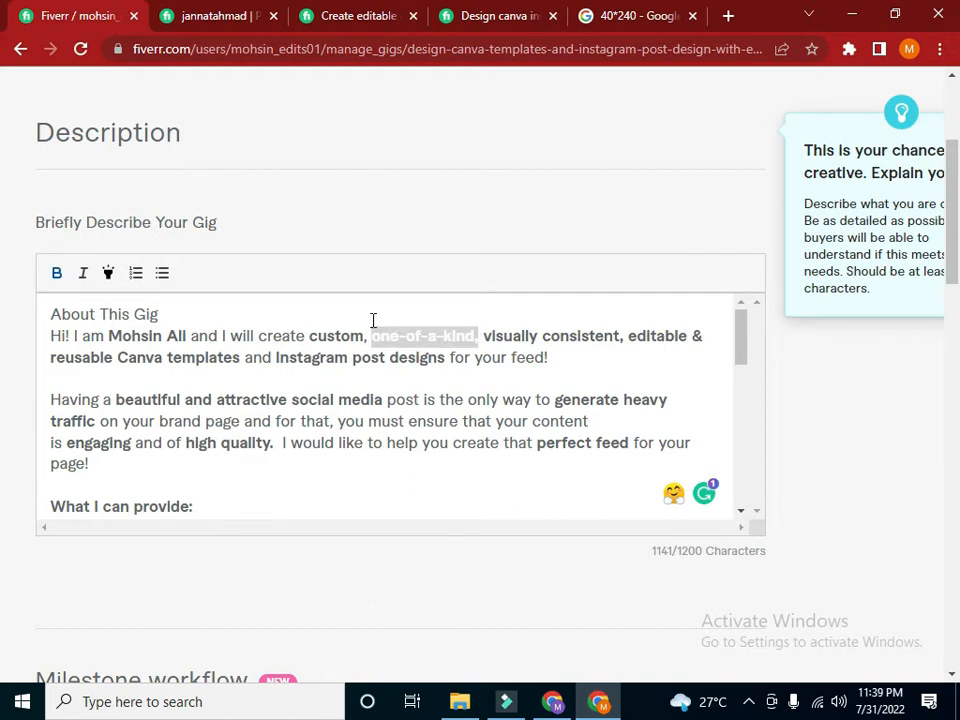
{"action": "key", "text": "BackSpace"}
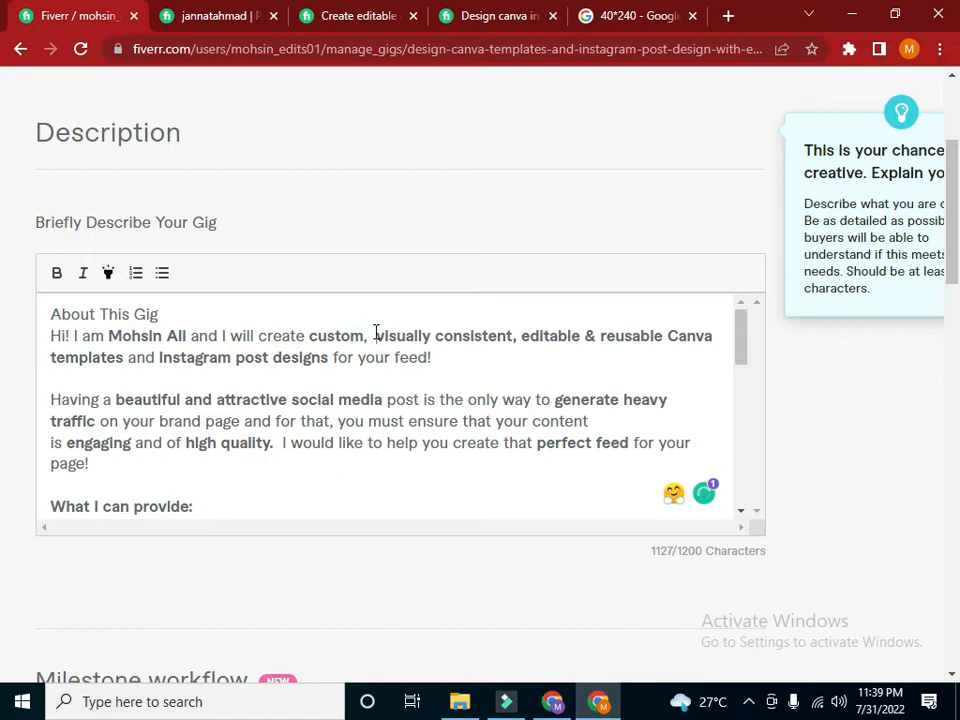
Remove the extra space before "visually" and delete "brand" from "your brand page" in the second paragraph
{"action": "key", "text": "BackSpace"}
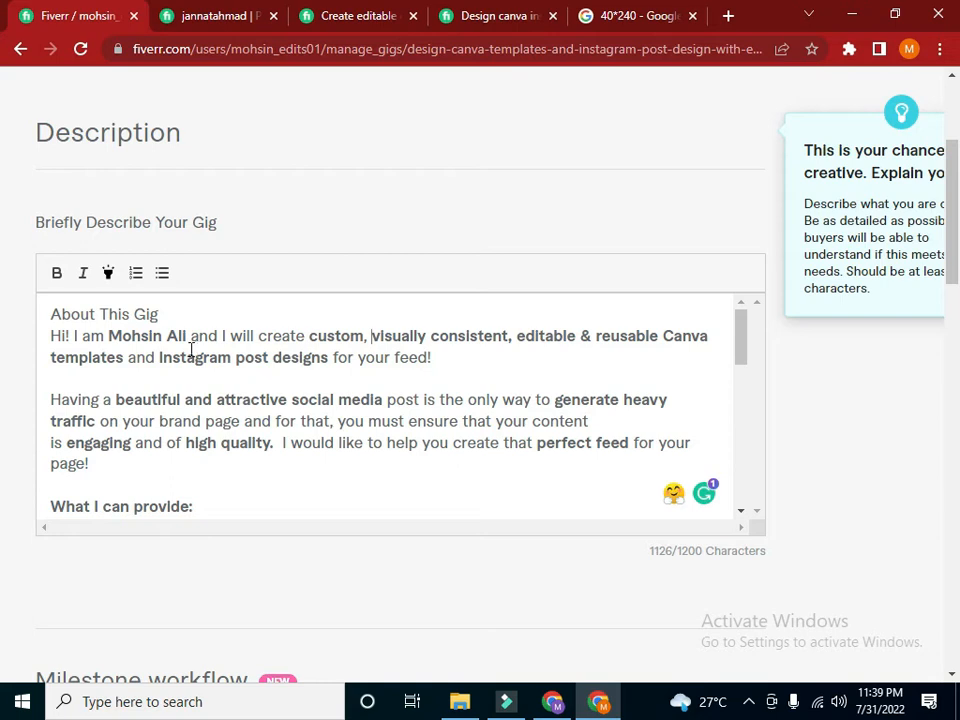
{"action": "left_click", "coordinate": [430, 359]}
{"action": "left_click", "coordinate": [203, 421]}
{"action": "left_click_drag", "start_coordinate": [203, 421], "coordinate": [158, 415]}
{"action": "key", "text": "BackSpace"}
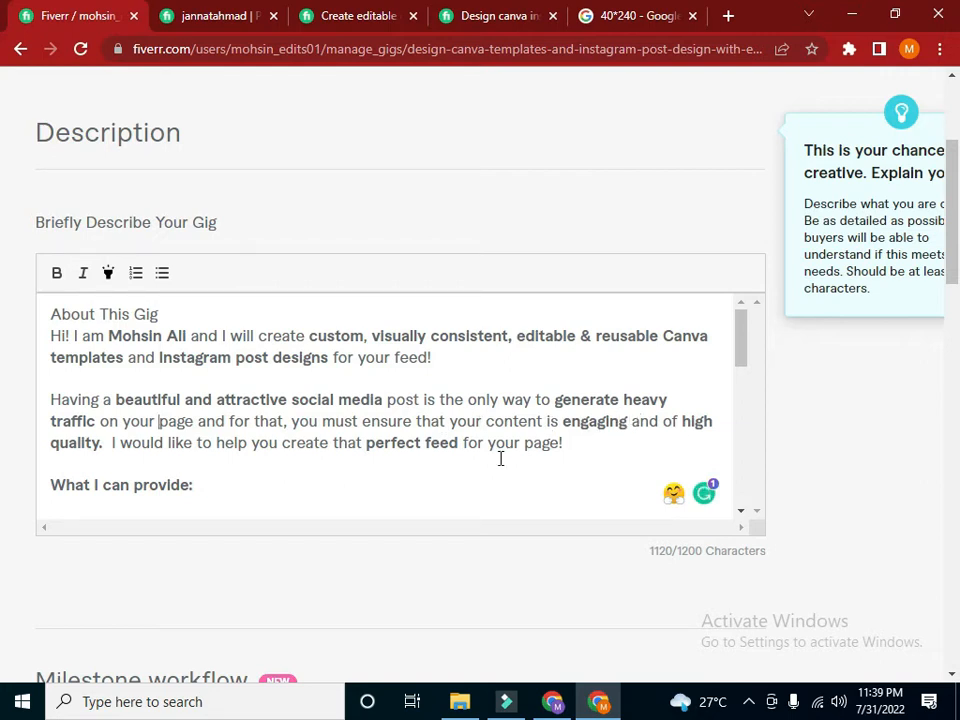
Insert "traffic" after "engaging" and add a space between "high quality" and its period in the second paragraph
{"action": "left_click", "coordinate": [629, 423]}
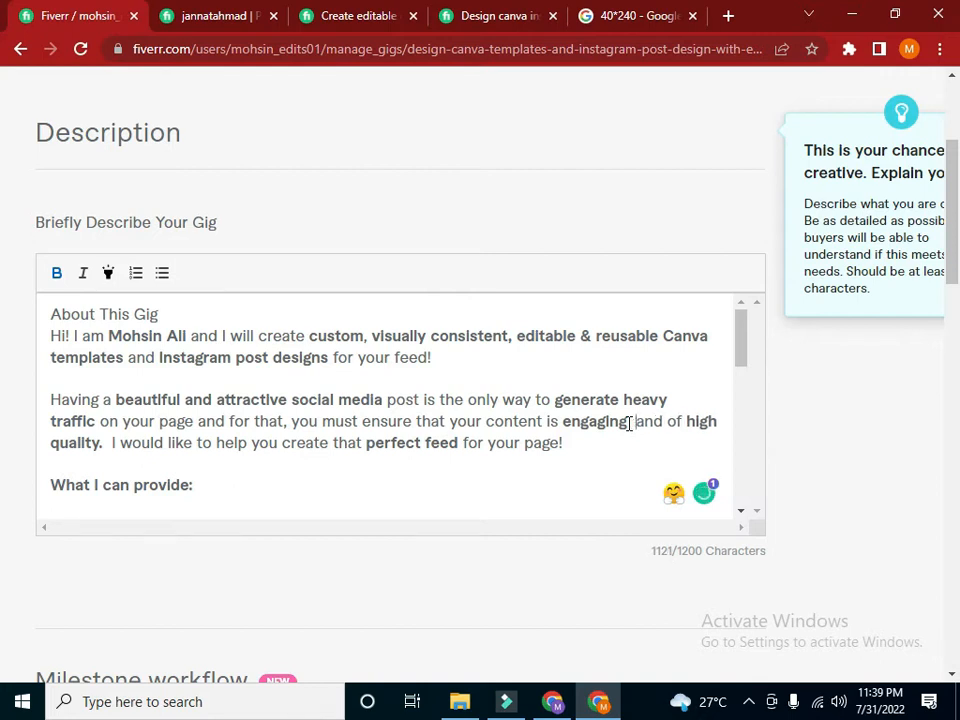
{"action": "type", "text": "traffi"}
{"action": "type", "text": "ct"}
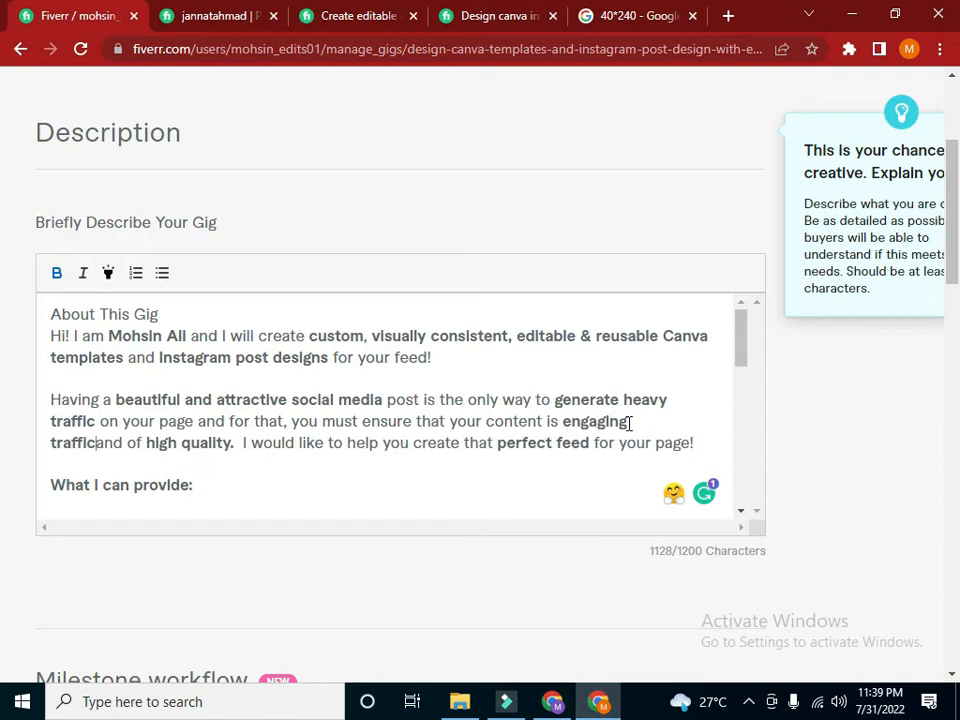
{"action": "key", "text": "BackSpace"}
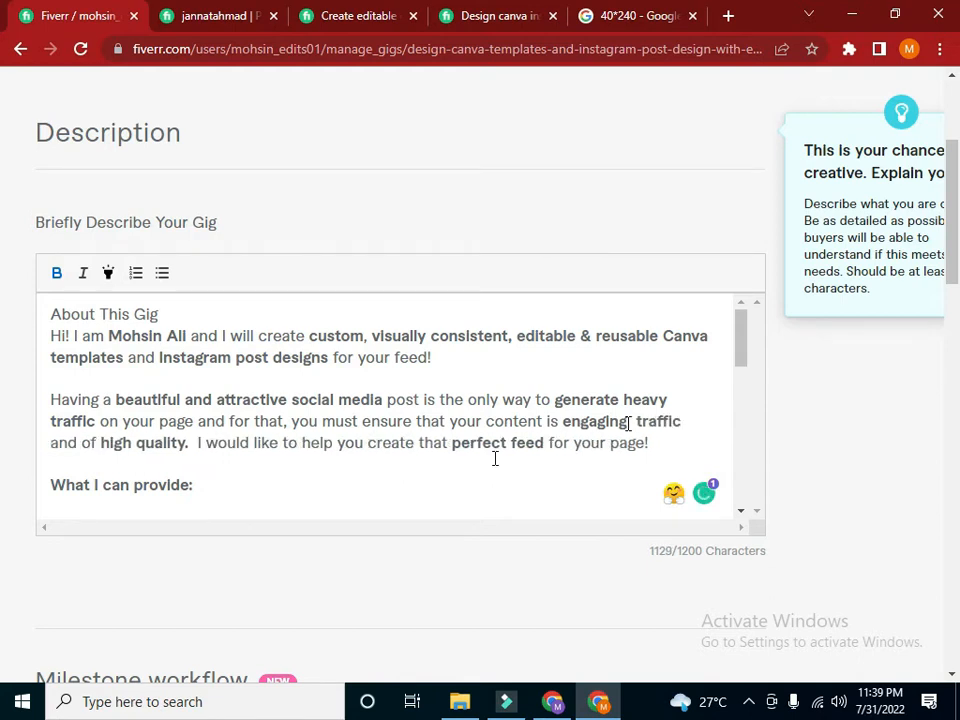
{"action": "left_click", "coordinate": [186, 443]}
{"action": "type", "text": "."}
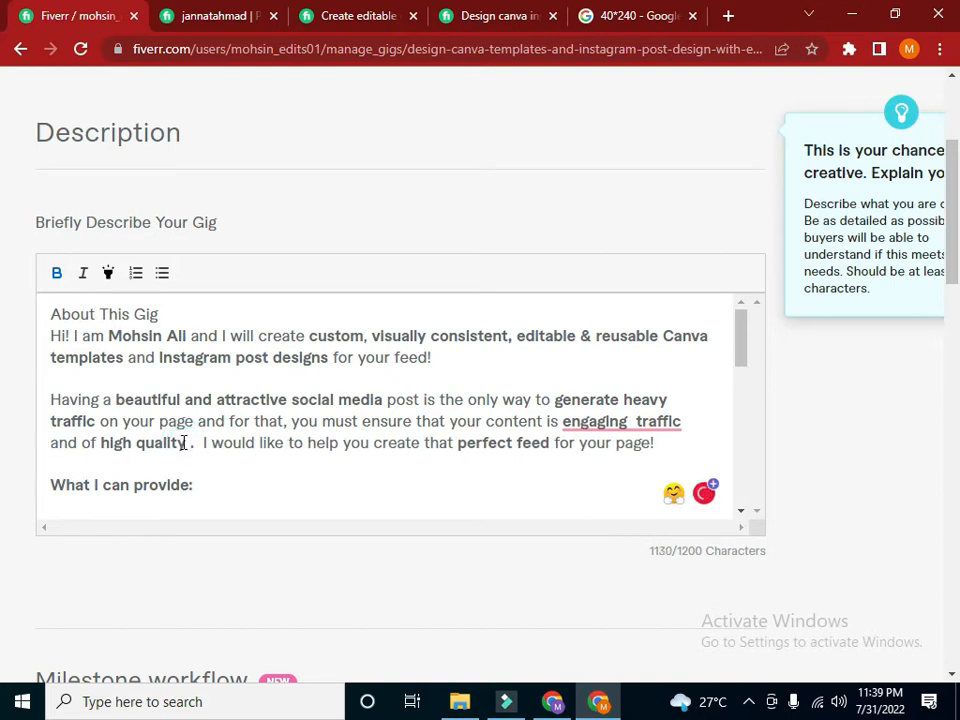
{"action": "type", "text": "images"}
{"action": "key", "text": "BackSpace"}
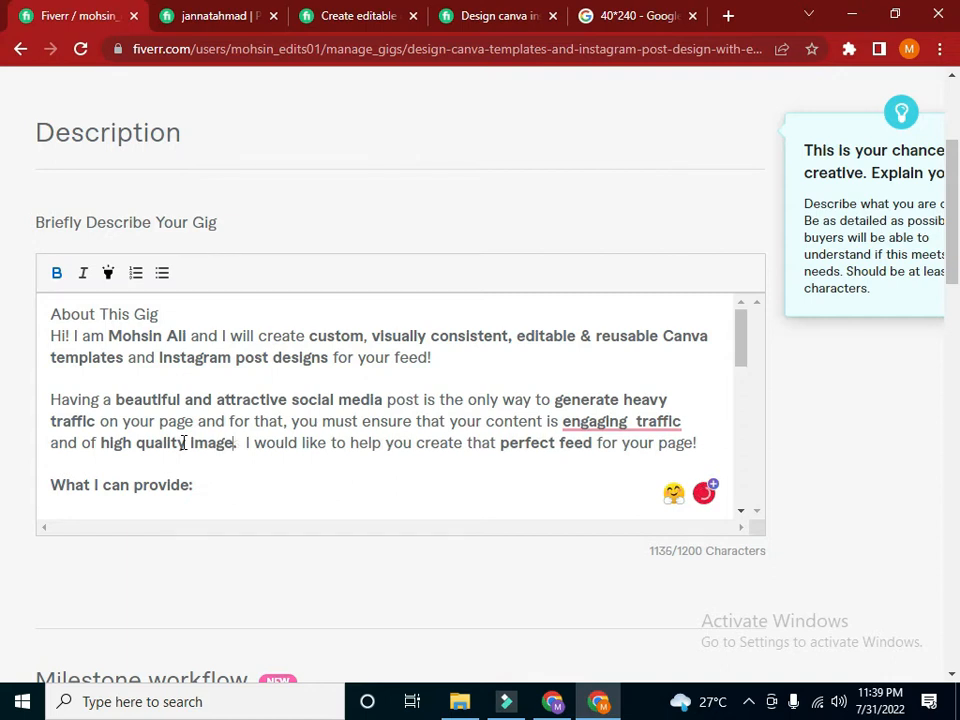
{"action": "key", "text": "BackSpace"}
{"action": "key", "text": "BackSpace"}
{"action": "key", "text": "BackSpace"}
{"action": "key", "text": "BackSpace"}
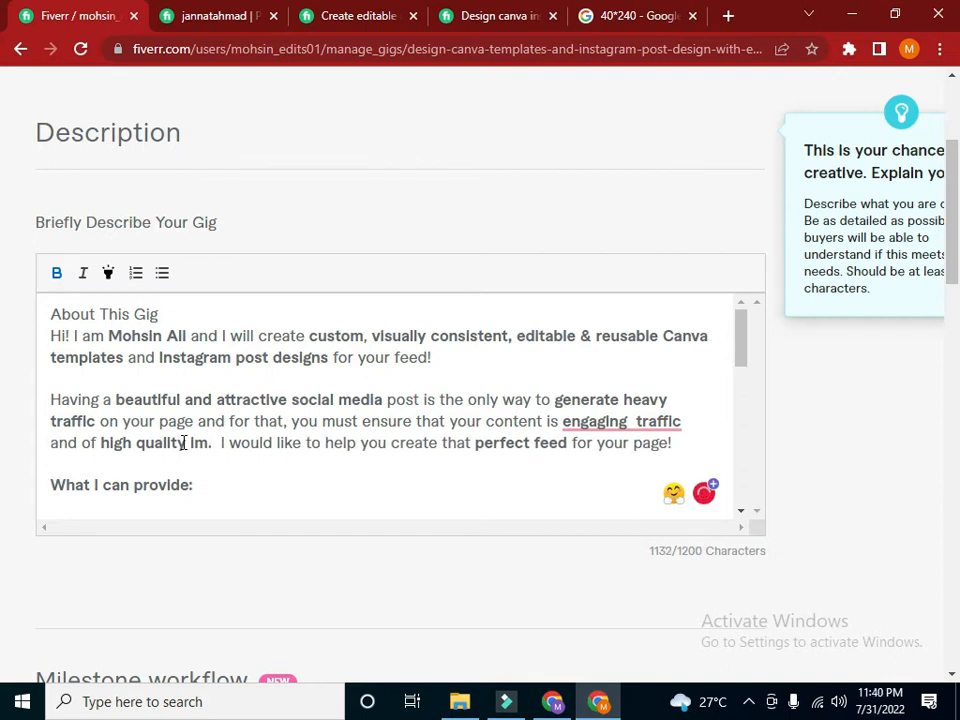
{"action": "key", "text": "BackSpace"}
Add "content" after "high quality" and replace "feed" with "desings" after "perfect" in the second paragraph
{"action": "type", "text": "co"}
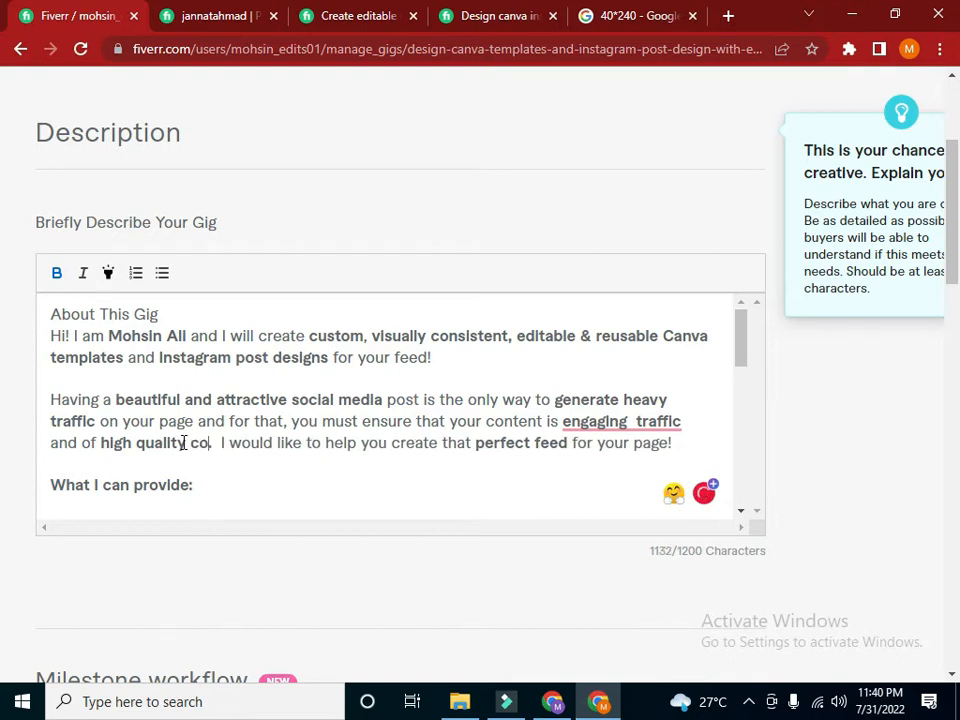
{"action": "type", "text": "ntent"}
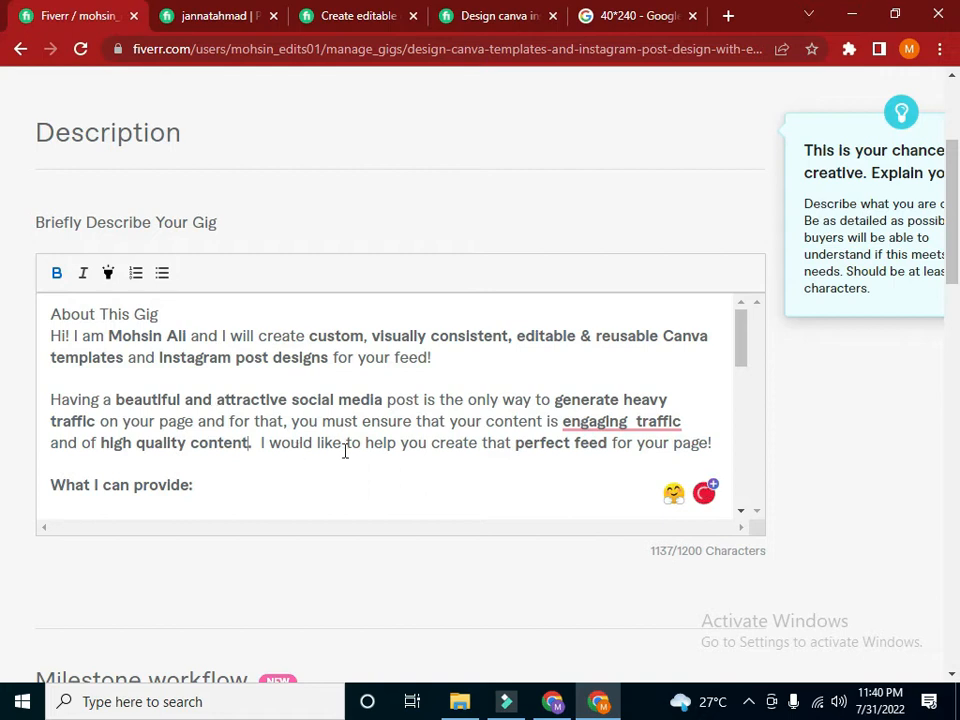
{"action": "left_click", "coordinate": [592, 443]}
{"action": "left_click_drag", "start_coordinate": [592, 443], "coordinate": [574, 443]}
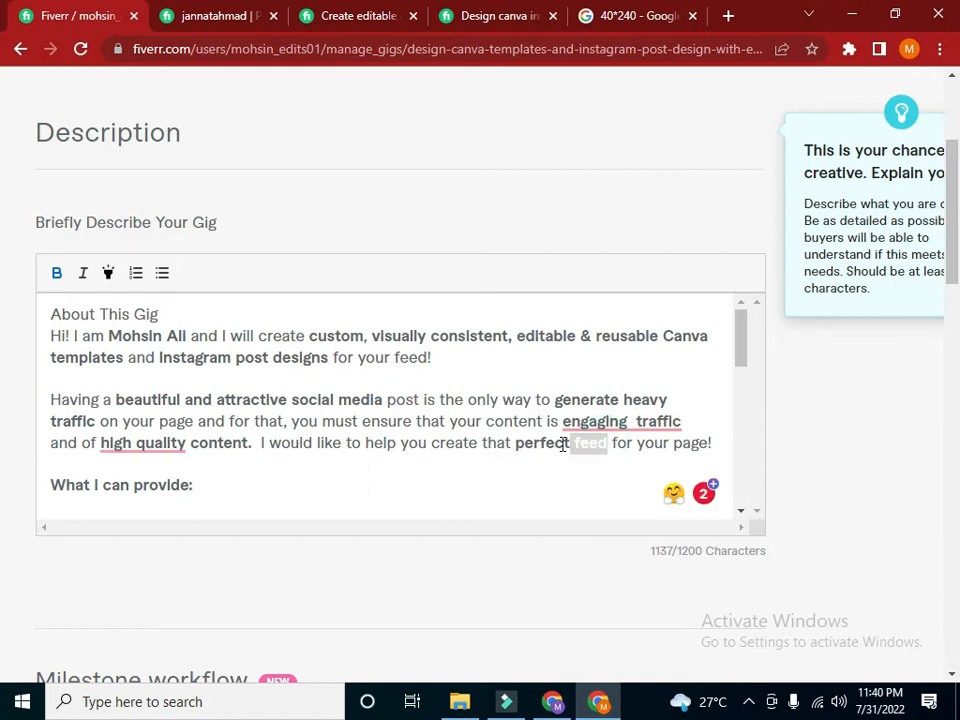
{"action": "key", "text": "BackSpace"}
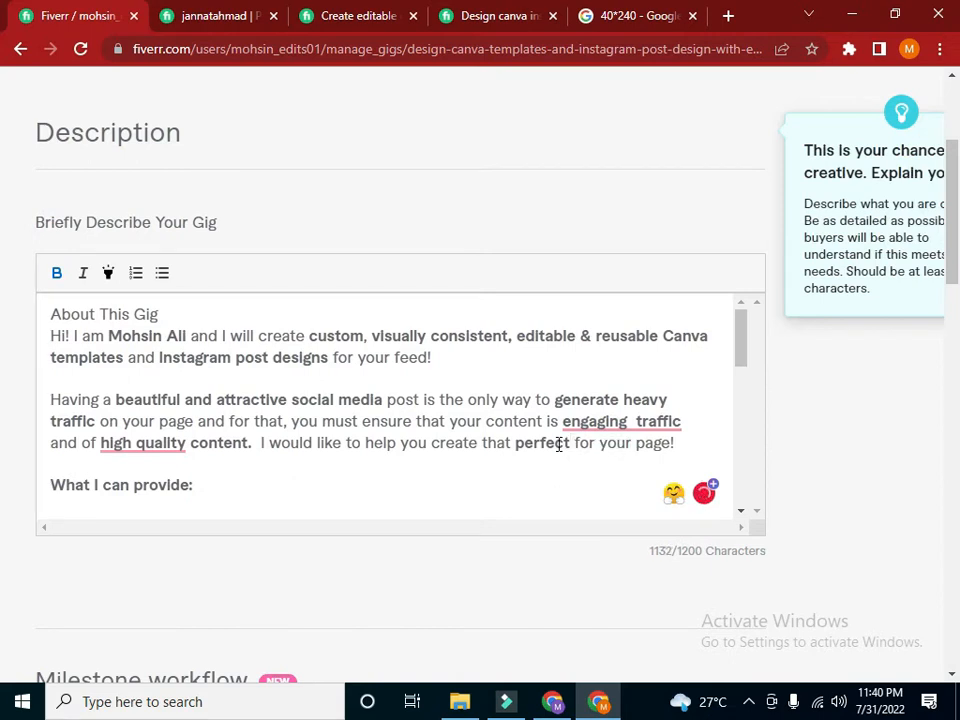
{"action": "type", "text": "d"}
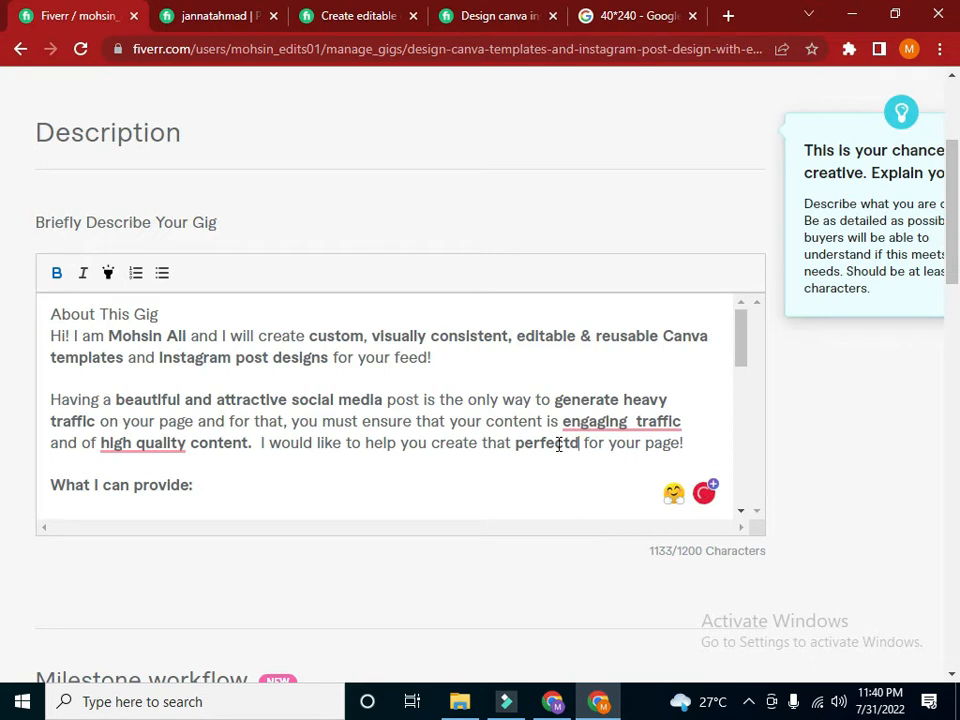
{"action": "type", "text": "3esings"}
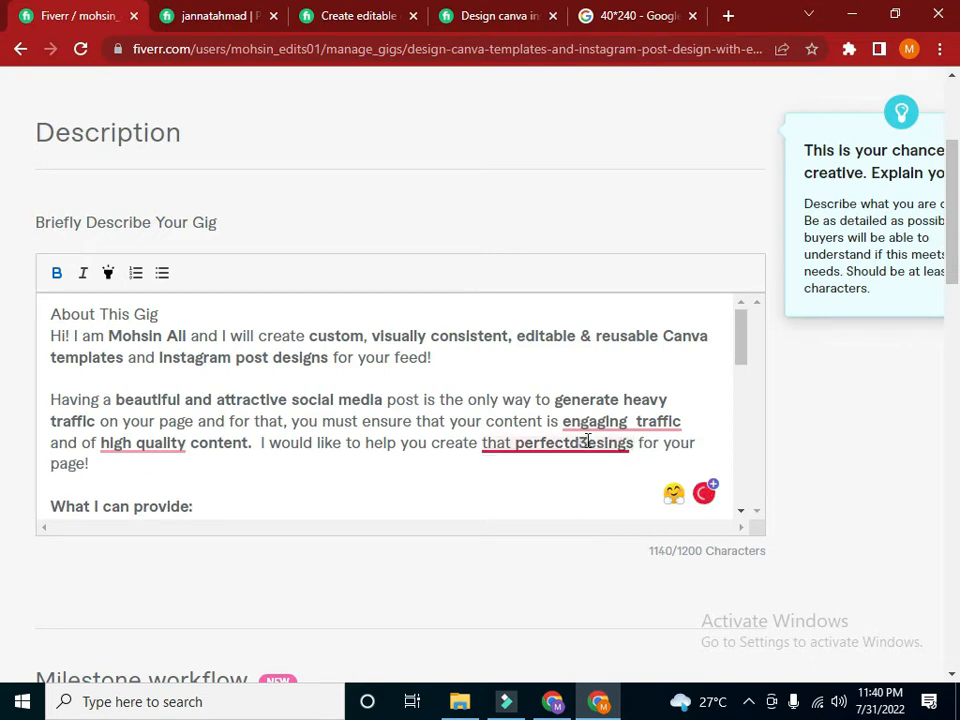
{"action": "left_click", "coordinate": [585, 442]}
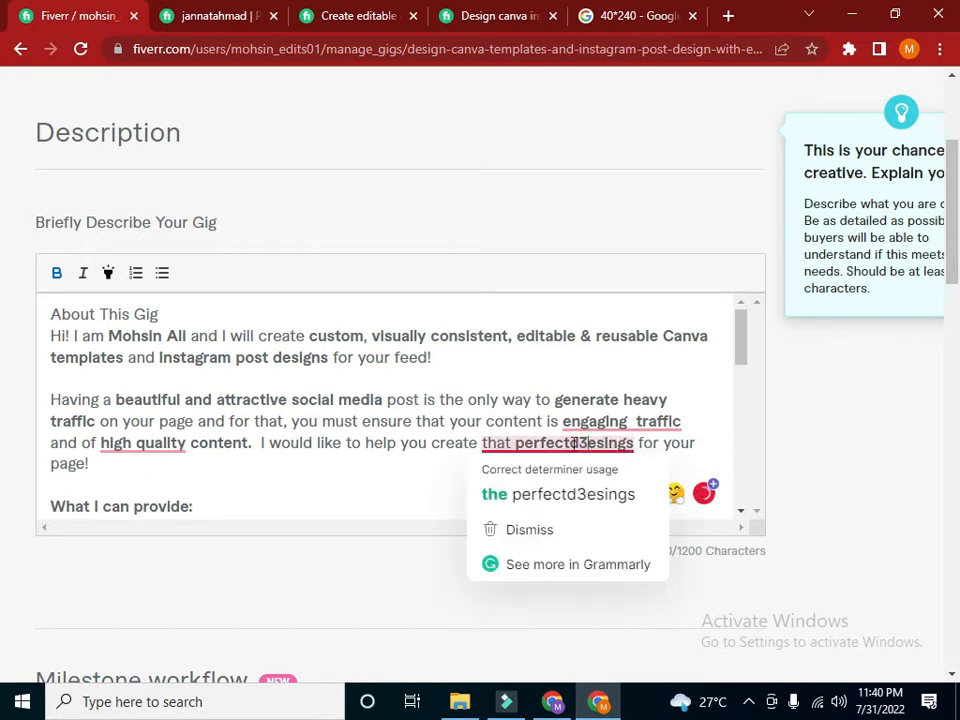
{"action": "key", "text": "BackSpace"}
{"action": "key", "text": "Left"}
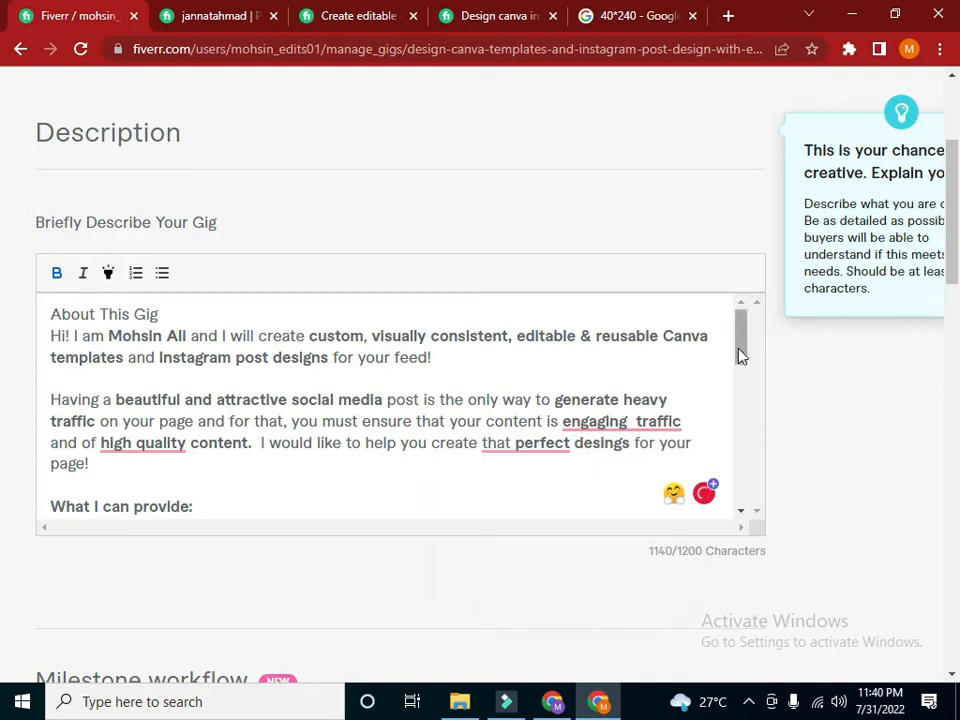
Accept the Grammarly corrections that remove the extra space in "engaging traffic" and change "desings" to "designs"
{"action": "left_click_drag", "start_coordinate": [738, 349], "coordinate": [738, 358]}
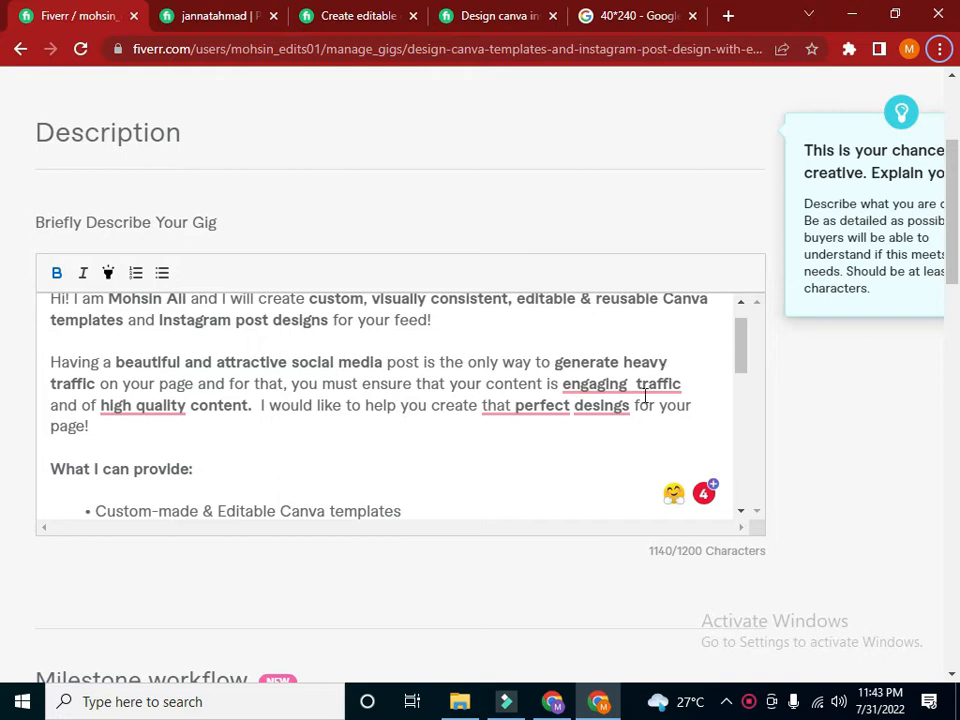
{"action": "left_click", "coordinate": [705, 491]}
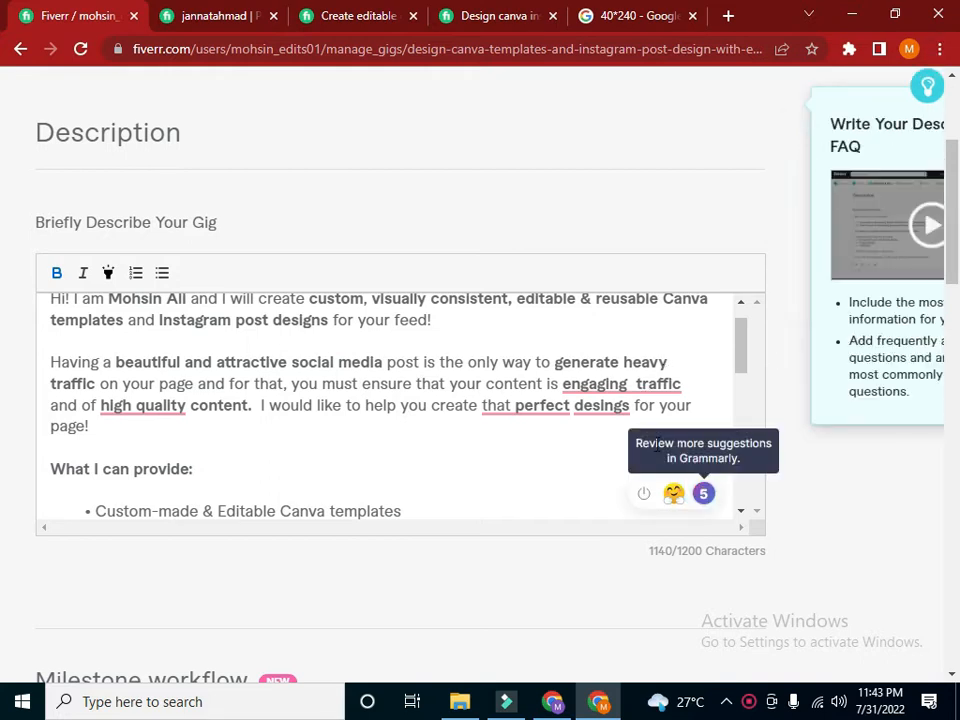
{"action": "left_click", "coordinate": [627, 390]}
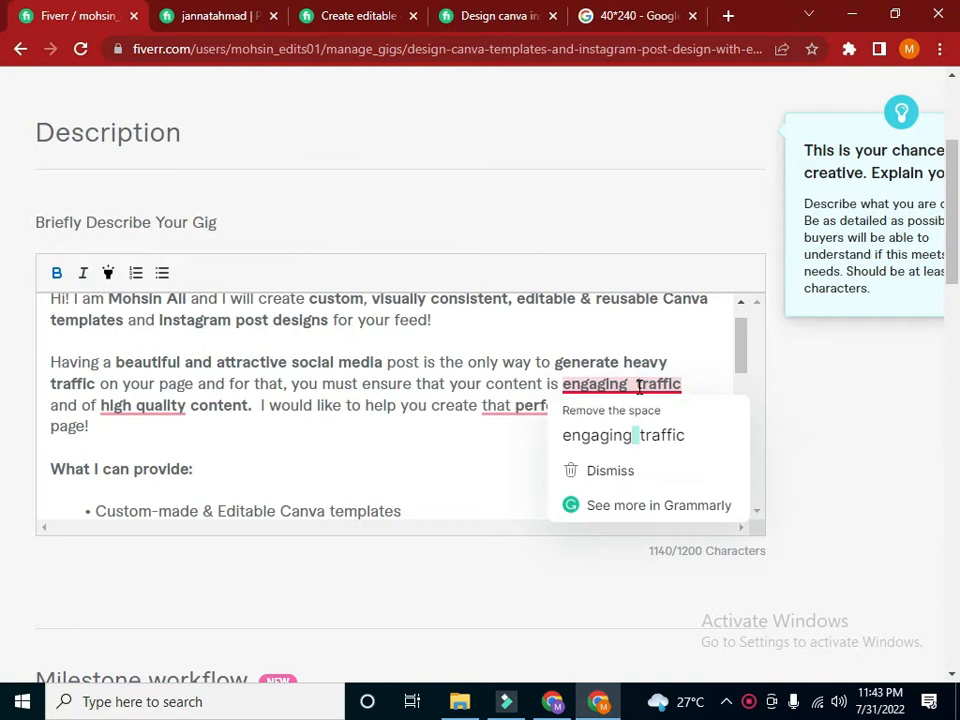
{"action": "left_click", "coordinate": [636, 436]}
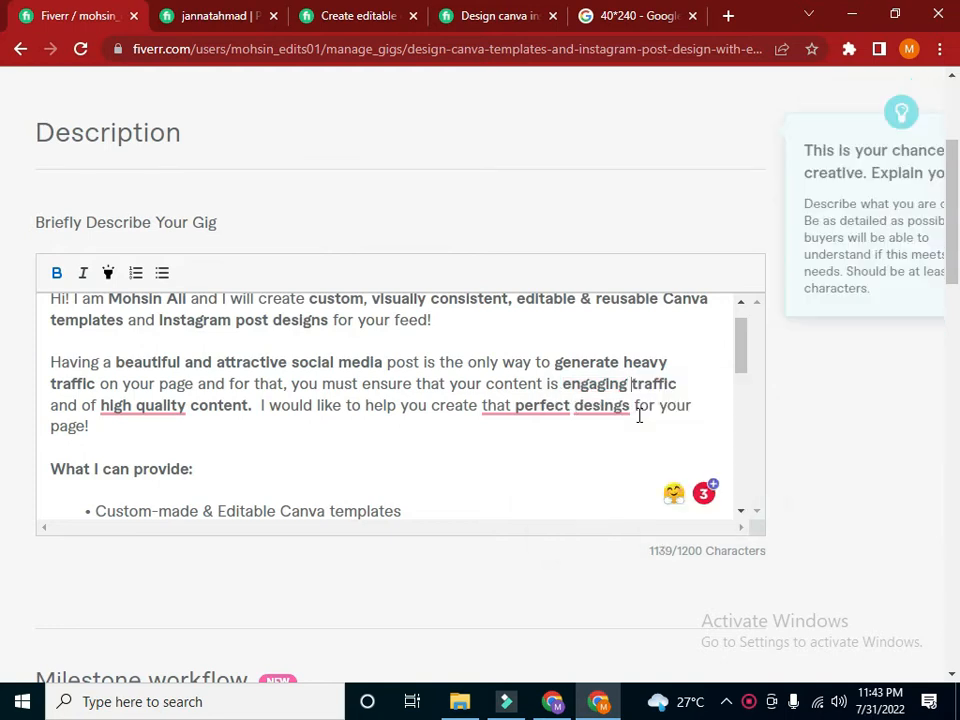
{"action": "left_click", "coordinate": [581, 406]}
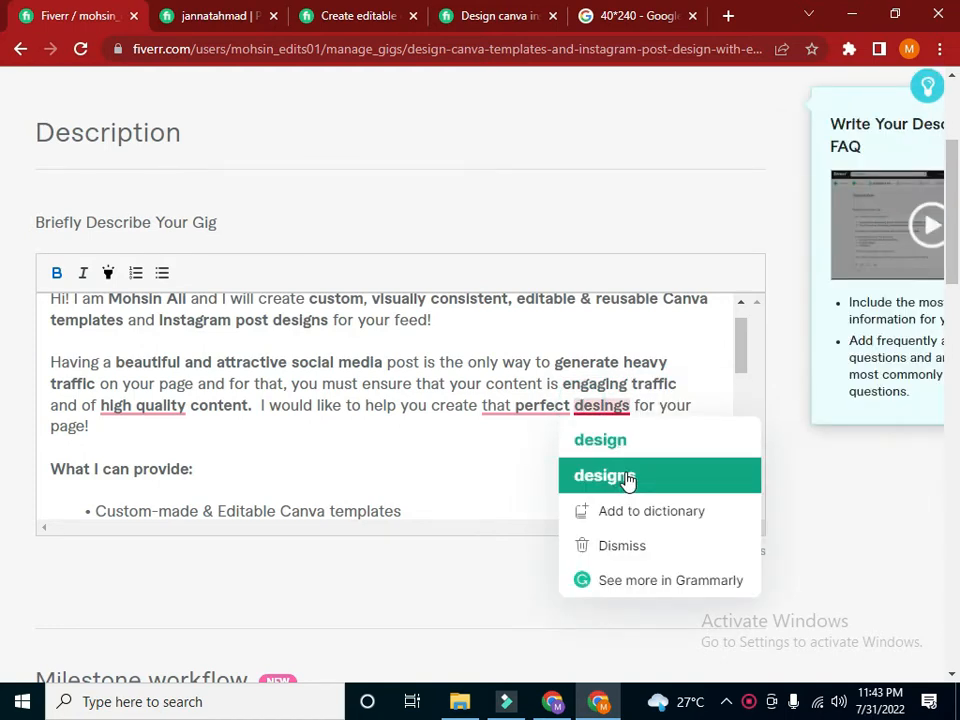
{"action": "left_click", "coordinate": [612, 476]}
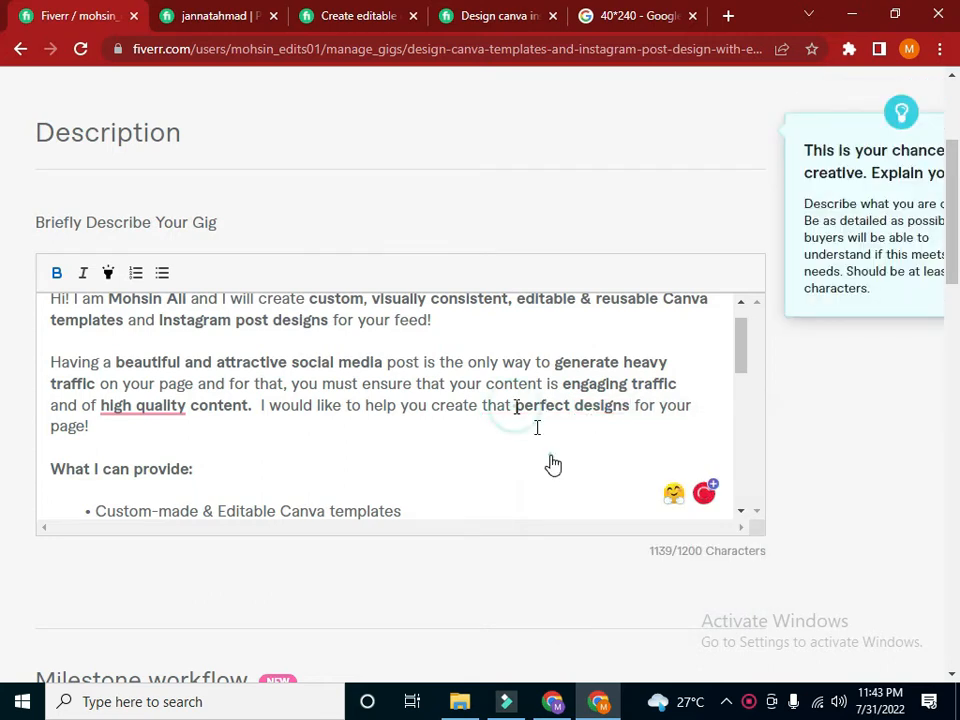
Change "that" to "the" before "perfect designs" and accept the Grammarly hyphenation "high-quality"
{"action": "key", "text": "BackSpace"}
{"action": "key", "text": "BackSpace"}
{"action": "type", "text": "e"}
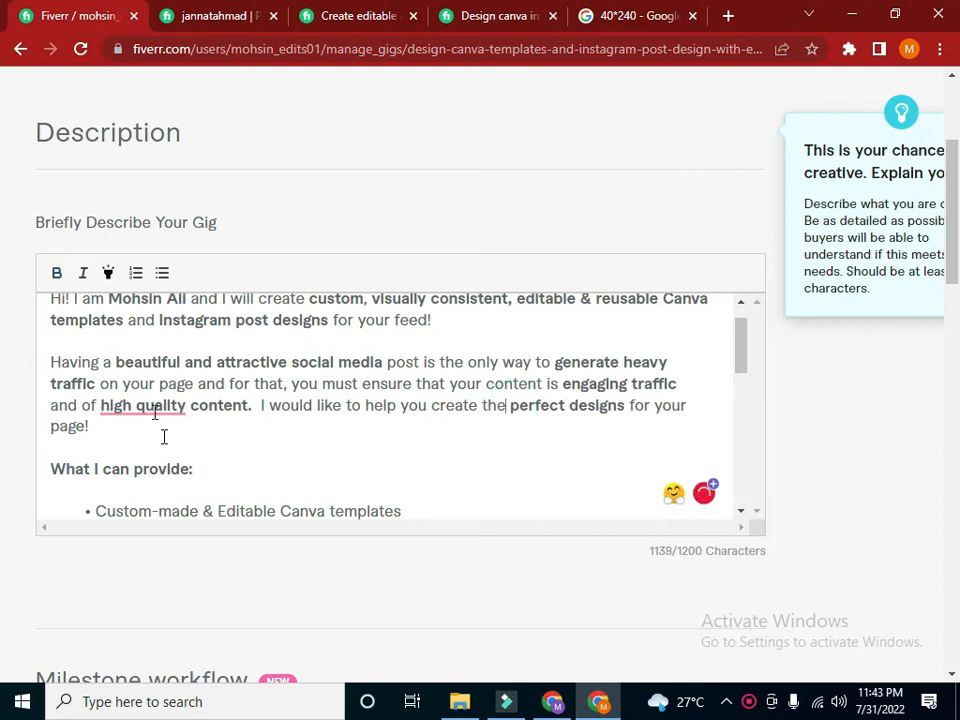
{"action": "left_click", "coordinate": [154, 407]}
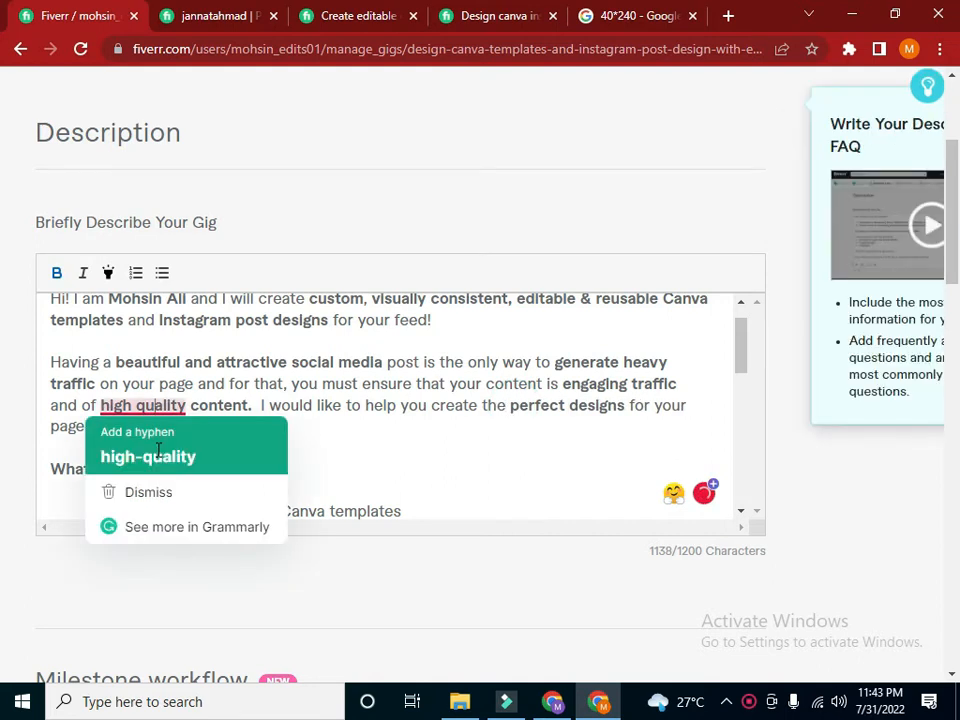
{"action": "left_click", "coordinate": [150, 457]}
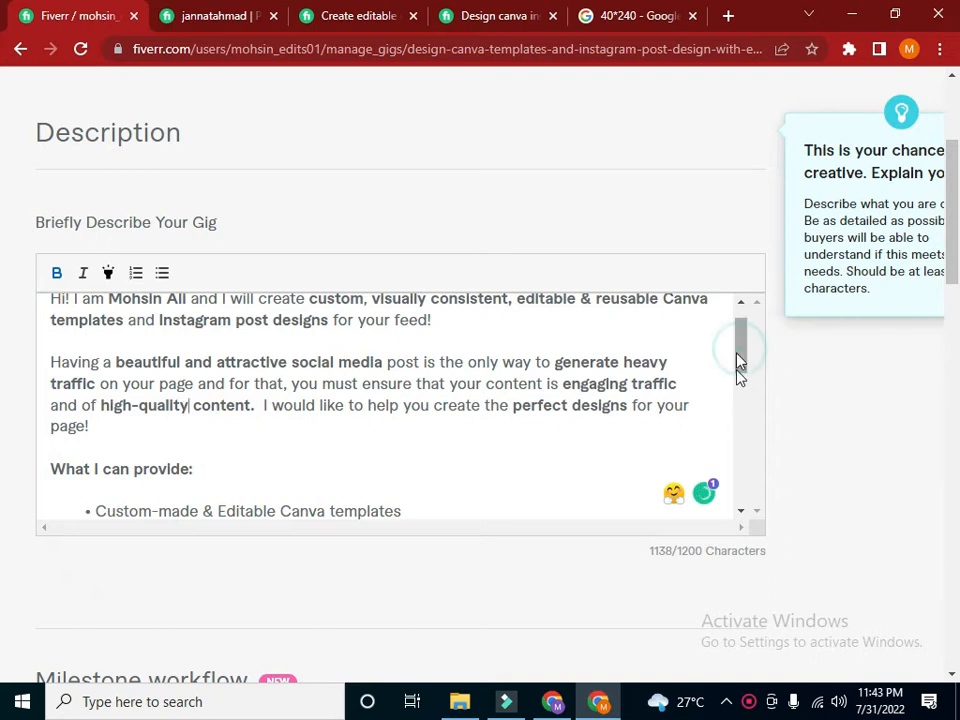
Replace the "What I can provide:" heading above the bulleted list with "MY"
{"action": "scroll", "coordinate": [737, 369], "scroll_direction": "down", "scroll_amount": 1}
{"action": "scroll", "coordinate": [737, 369], "scroll_direction": "down", "scroll_amount": 1}
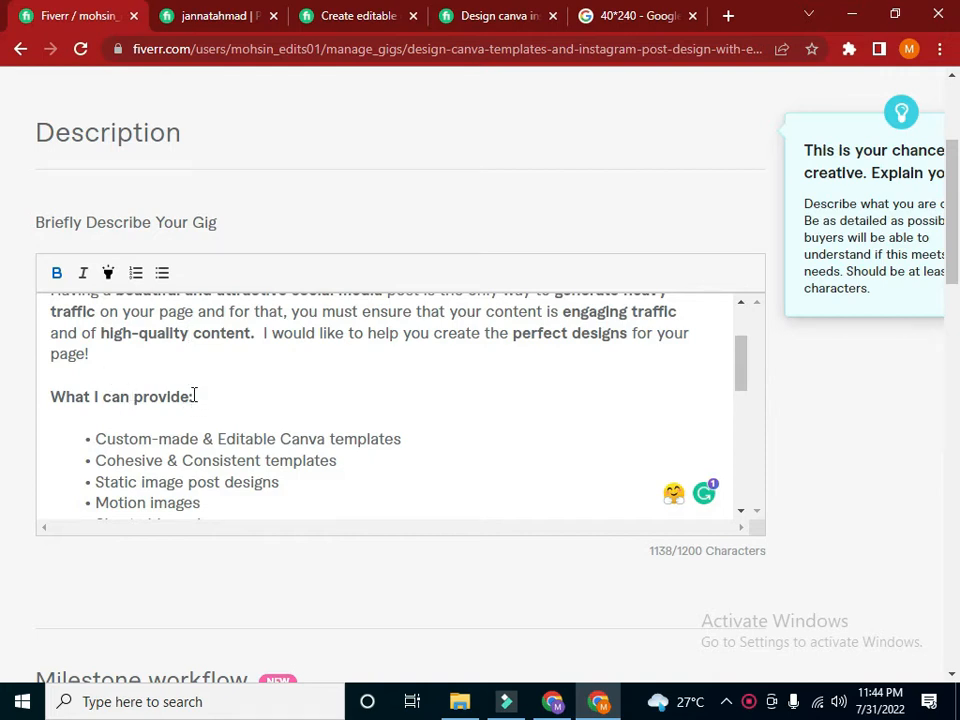
{"action": "left_click_drag", "start_coordinate": [195, 395], "coordinate": [49, 401]}
{"action": "key", "text": "BackSpace"}
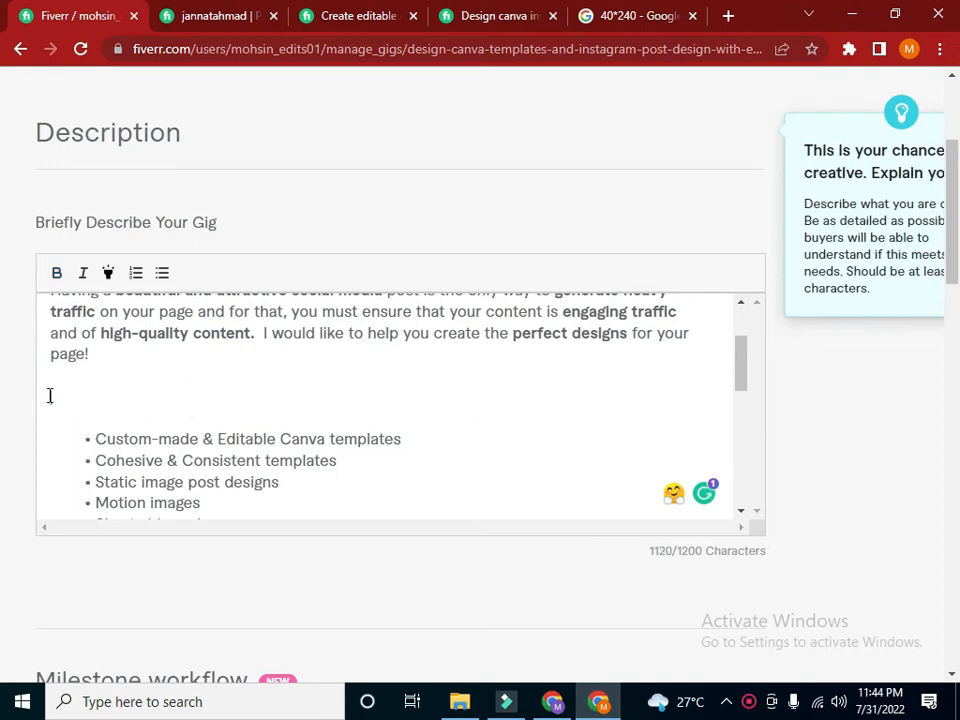
{"action": "type", "text": "Imy"}
{"action": "key", "text": "BackSpace"}
{"action": "key", "text": "BackSpace"}
{"action": "type", "text": "MY"}
Examine the description and seller details of the reference gig for Canva Instagram post and story templates
{"action": "left_click", "coordinate": [346, 9]}
{"action": "left_click", "coordinate": [495, 15]}
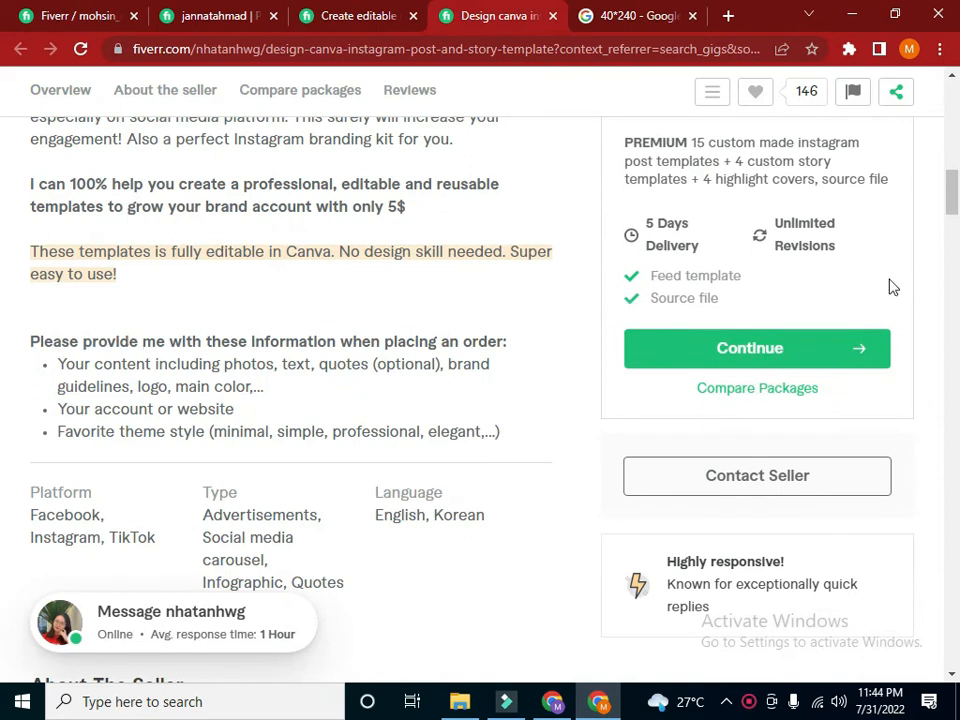
{"action": "scroll", "coordinate": [3, 168], "scroll_direction": "up", "scroll_amount": 3}
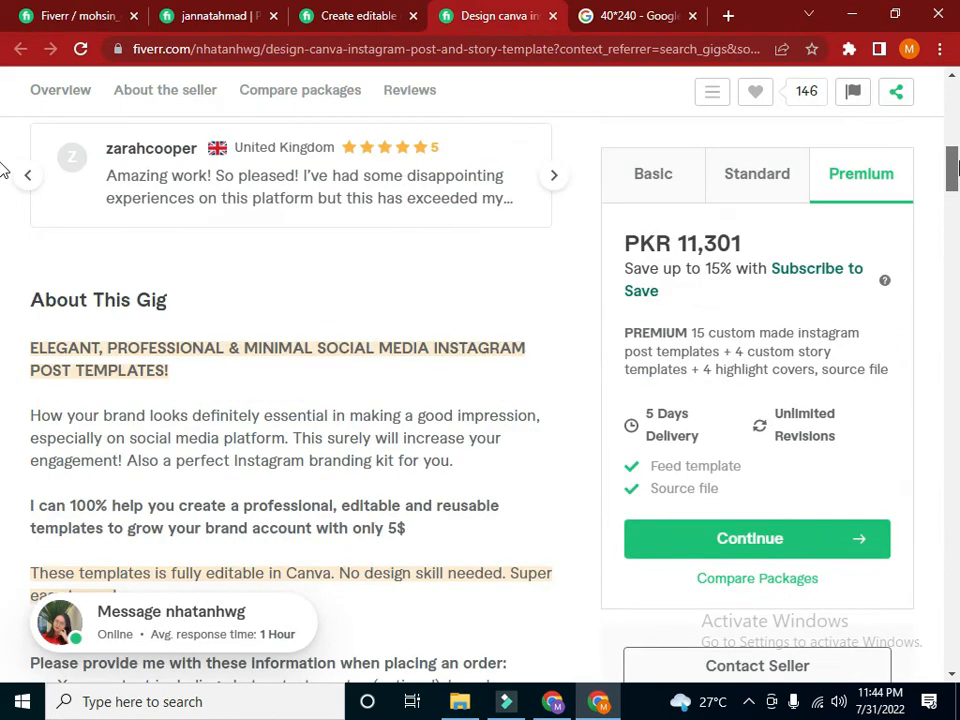
{"action": "scroll", "coordinate": [3, 178], "scroll_direction": "down", "scroll_amount": 2}
{"action": "scroll", "coordinate": [3, 178], "scroll_direction": "down", "scroll_amount": 3}
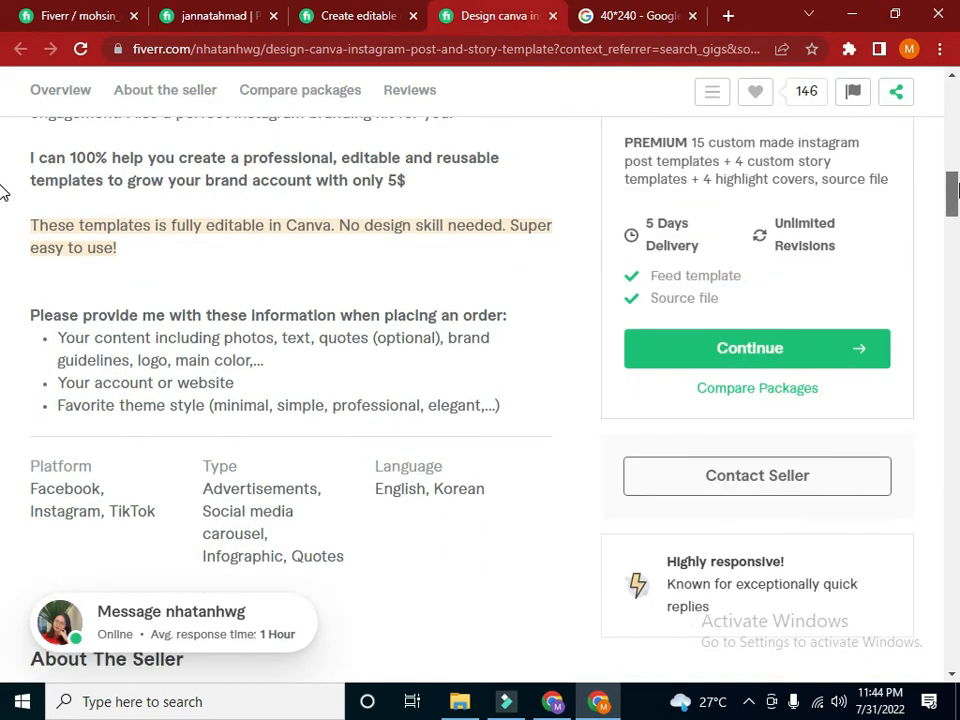
{"action": "scroll", "coordinate": [3, 224], "scroll_direction": "down", "scroll_amount": 2}
{"action": "scroll", "coordinate": [3, 224], "scroll_direction": "down", "scroll_amount": 2}
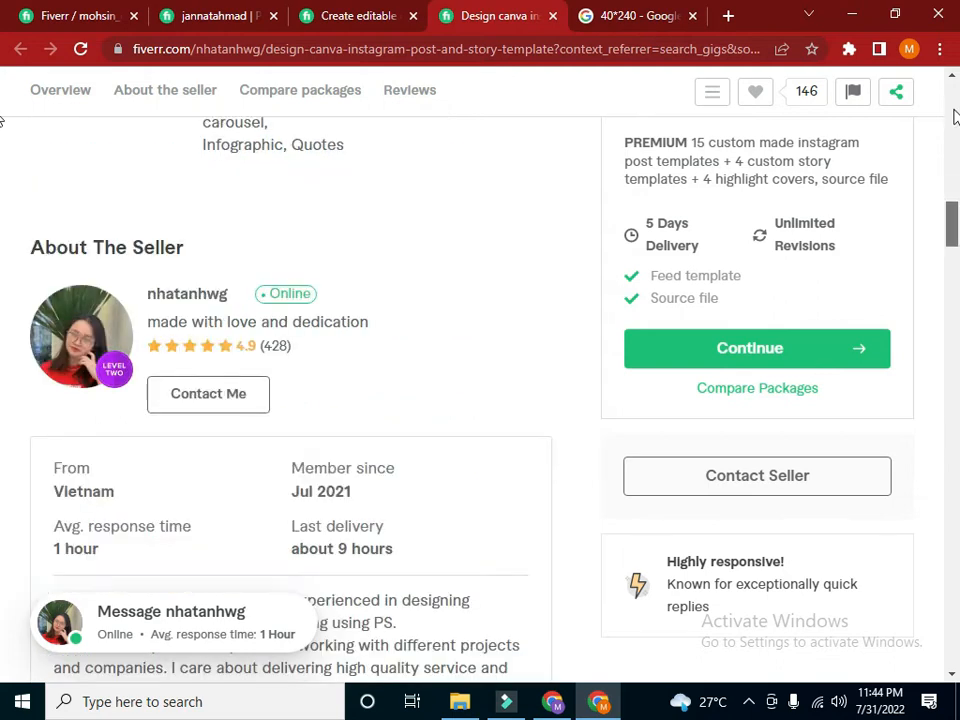
{"action": "scroll", "coordinate": [3, 285], "scroll_direction": "up", "scroll_amount": 8}
{"action": "scroll", "coordinate": [3, 285], "scroll_direction": "down", "scroll_amount": 10}
{"action": "scroll", "coordinate": [3, 285], "scroll_direction": "up", "scroll_amount": 12}
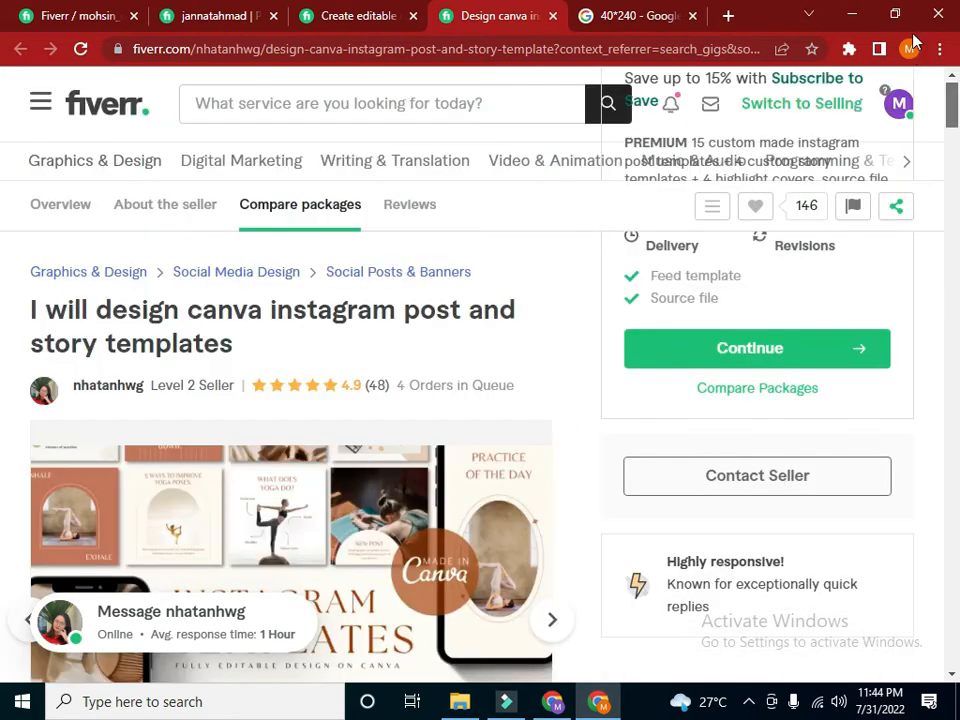
Return to your own gig's description, complete the list heading as "MY SERVICES INCLUDE" and make it bold
{"action": "left_click", "coordinate": [94, 12]}
{"action": "type", "text": "SER"}
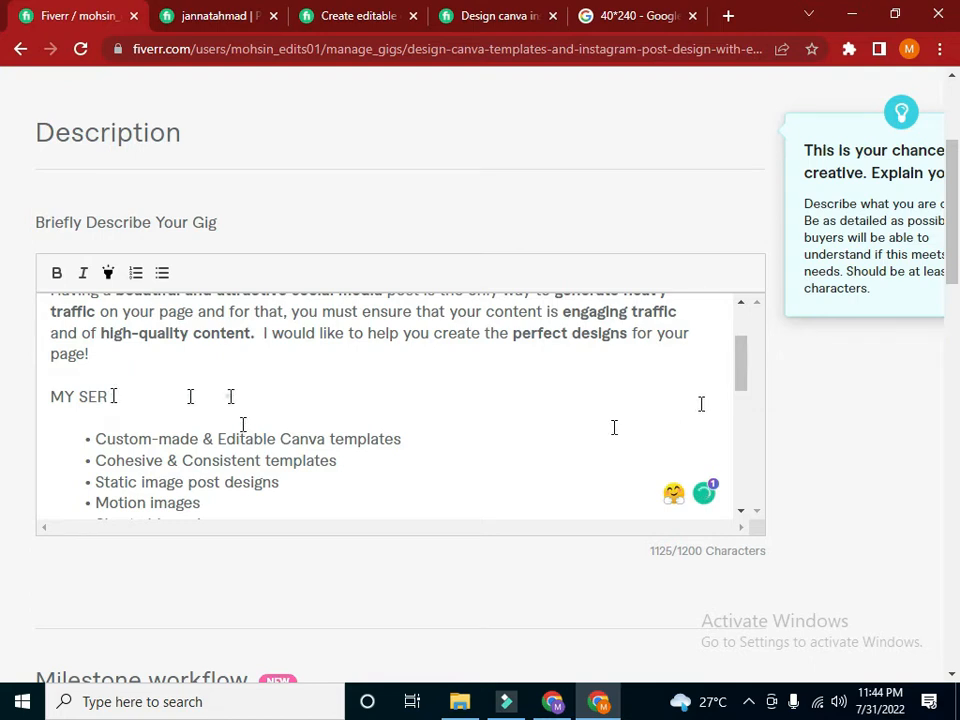
{"action": "type", "text": "VICES INCLUDE"}
{"action": "left_click_drag", "start_coordinate": [221, 398], "coordinate": [37, 390]}
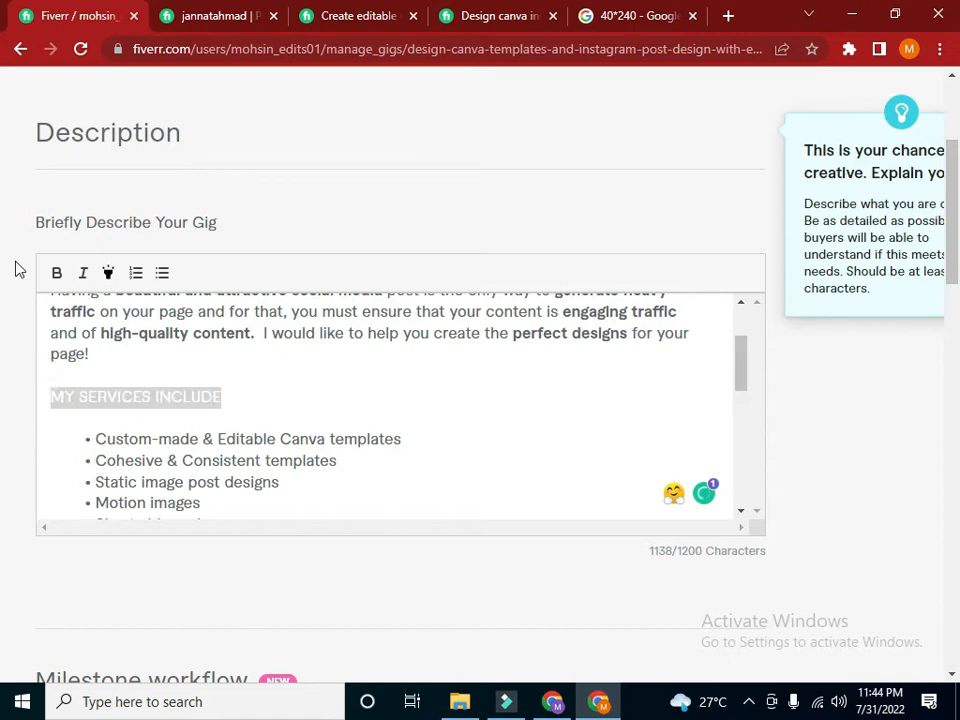
{"action": "left_click", "coordinate": [56, 273]}
{"action": "left_click", "coordinate": [218, 396]}
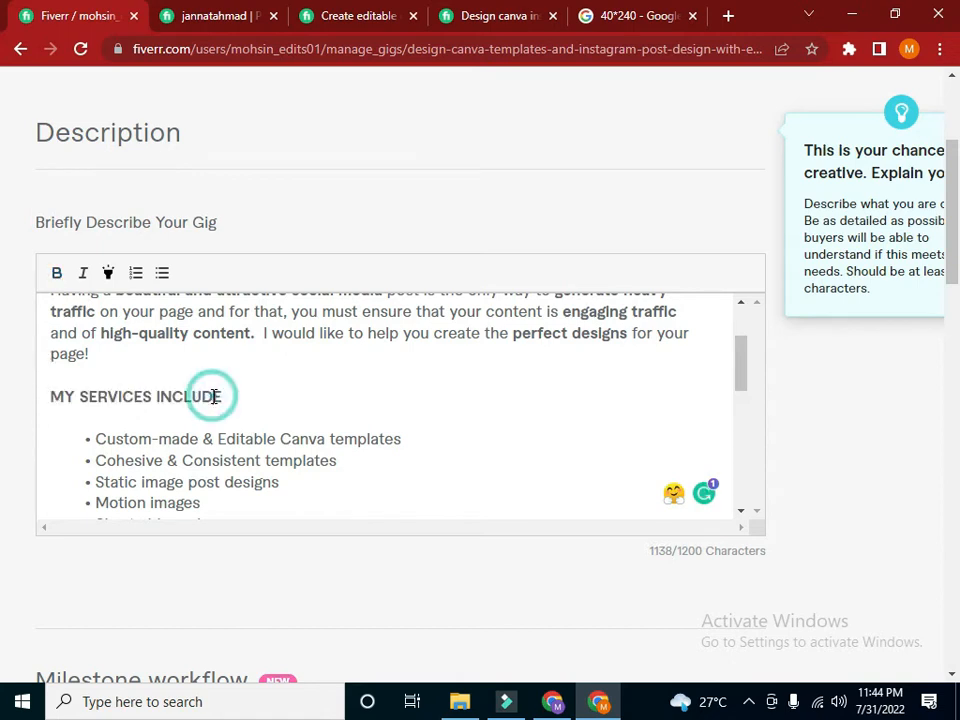
Change the bold heading above the services list to "MY SERVICES INCLUDES"
{"action": "type", "text": "S"}
{"action": "mouse_move", "coordinate": [740, 379]}
{"action": "left_mouse_down"}
{"action": "mouse_move", "coordinate": [742, 416]}
{"action": "mouse_move", "coordinate": [745, 380]}
{"action": "left_mouse_up"}
{"action": "scroll", "coordinate": [700, 403], "scroll_direction": "up", "scroll_amount": 2}
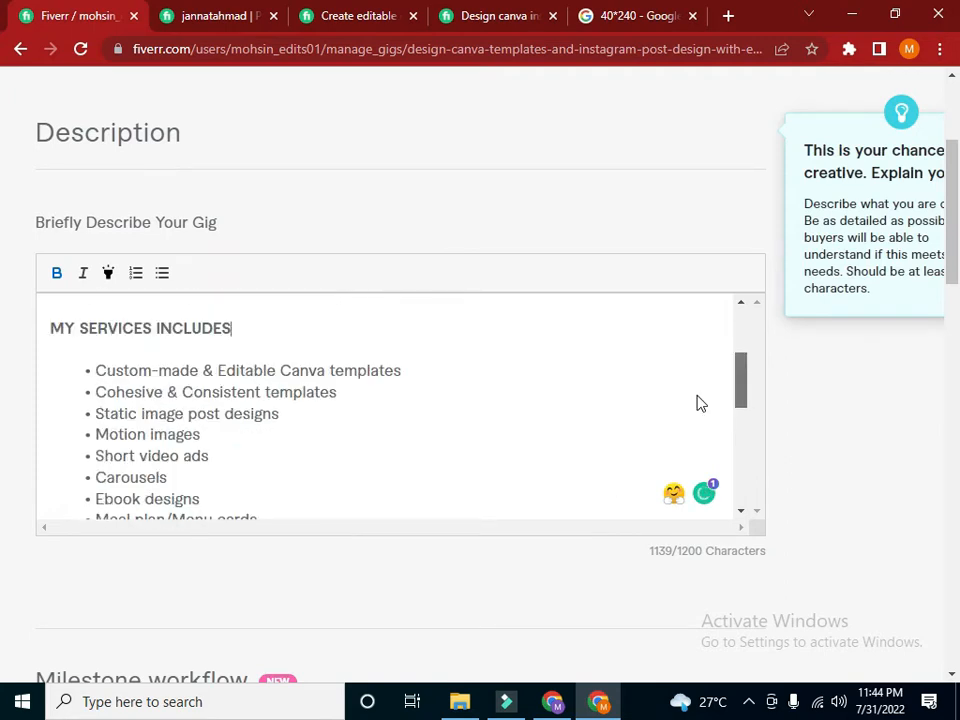
Delete the "Motion images", "Short video ads" and "Carousels" bullets and shorten the preceding bullet to "Static image post design"
{"action": "double_click", "coordinate": [180, 437]}
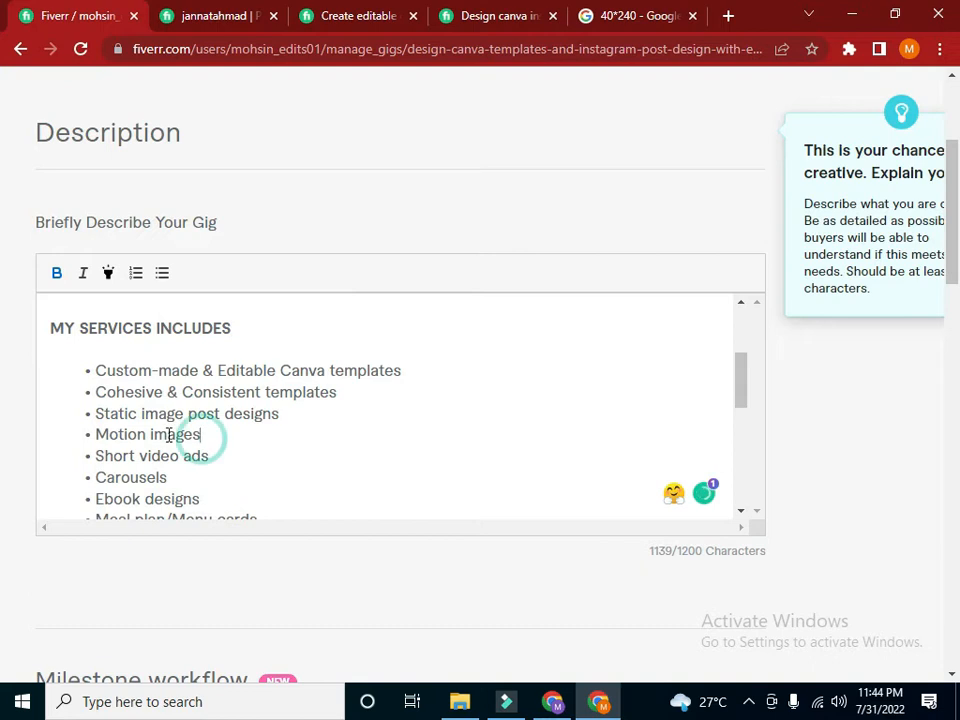
{"action": "left_click", "coordinate": [81, 434], "text": "shift"}
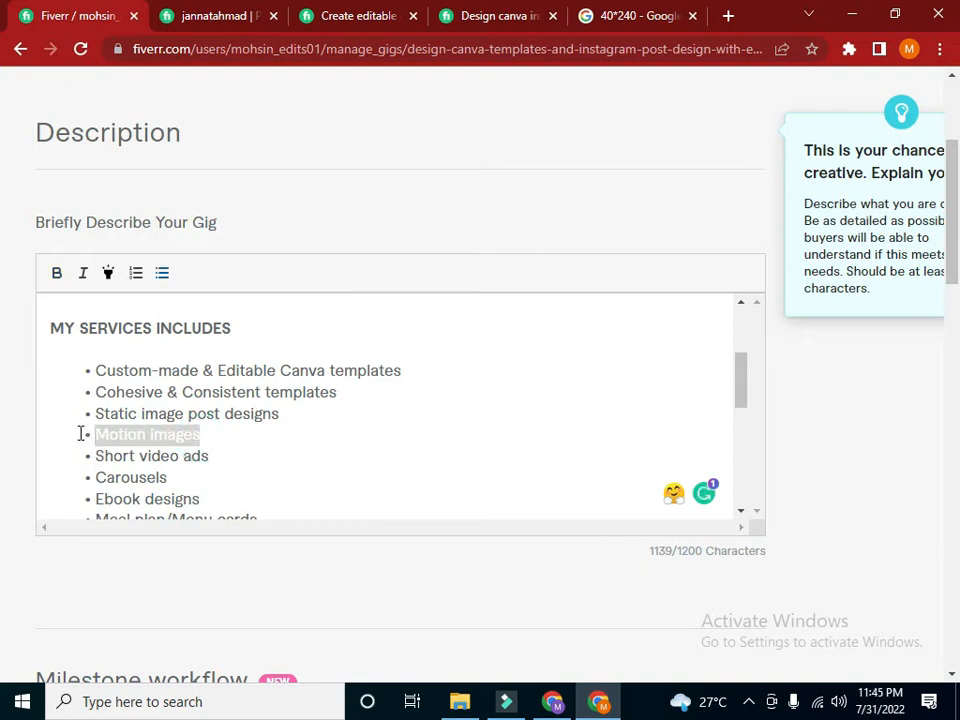
{"action": "key", "text": "BackSpace"}
{"action": "key", "text": "BackSpace"}
{"action": "key", "text": "BackSpace"}
{"action": "key", "text": "BackSpace"}
{"action": "left_click", "coordinate": [210, 436]}
{"action": "left_click", "coordinate": [212, 437]}
{"action": "left_click_drag", "start_coordinate": [178, 436], "coordinate": [91, 436]}
{"action": "key", "text": "BackSpace"}
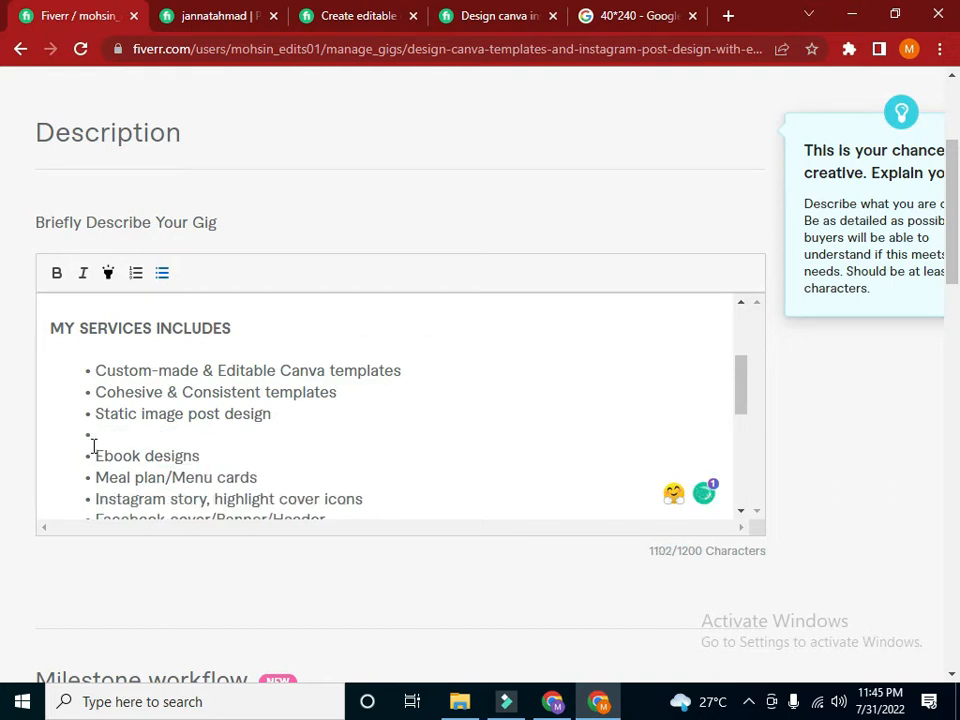
{"action": "key", "text": "BackSpace"}
{"action": "key", "text": "BackSpace"}
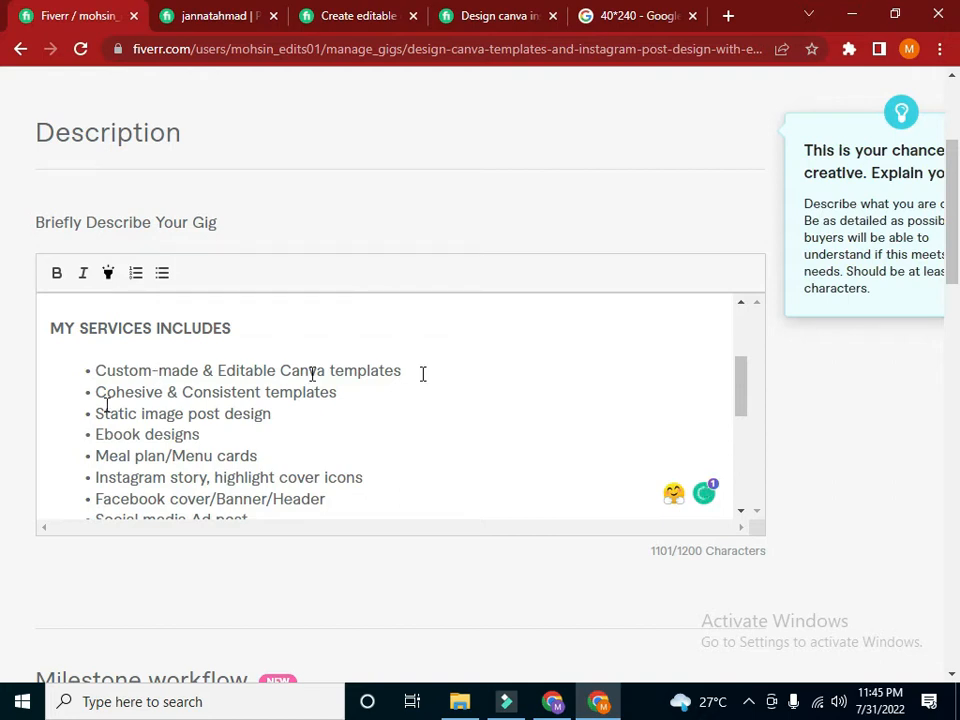
Delete the "Cohesive & Consistent templates" bullet from the services list
{"action": "left_click_drag", "start_coordinate": [337, 392], "coordinate": [68, 394]}
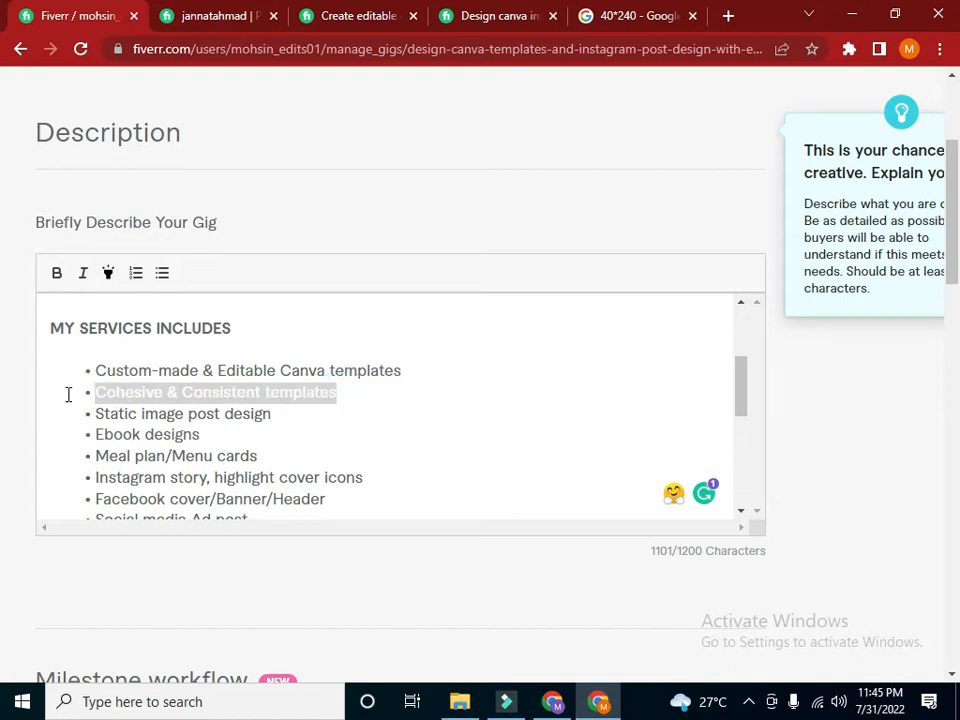
{"action": "key", "text": "BackSpace"}
{"action": "key", "text": "BackSpace"}
{"action": "key", "text": "BackSpace"}
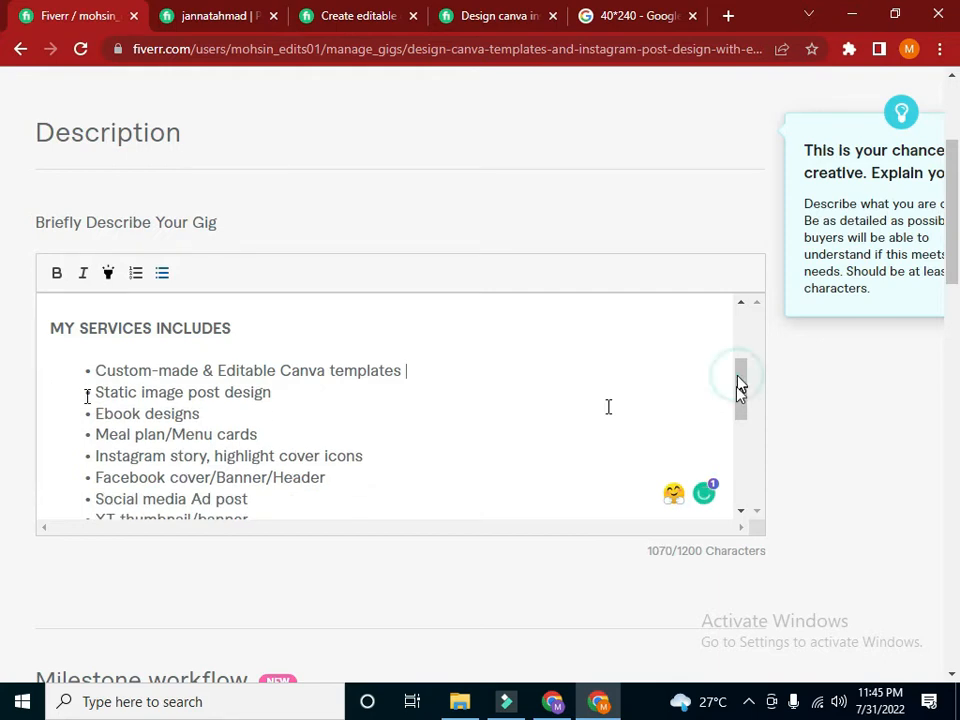
Move "business cards," in the flyer and brochure bullet so that it directly follows "Flyer,"
{"action": "left_click_drag", "start_coordinate": [737, 376], "coordinate": [736, 393]}
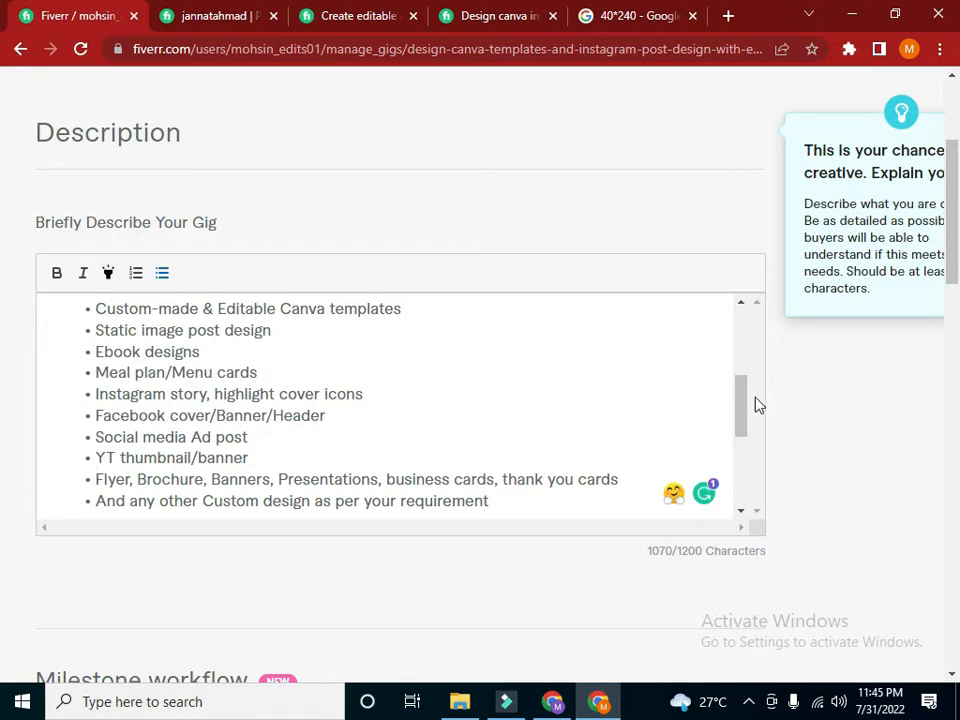
{"action": "left_click_drag", "start_coordinate": [743, 398], "coordinate": [743, 418]}
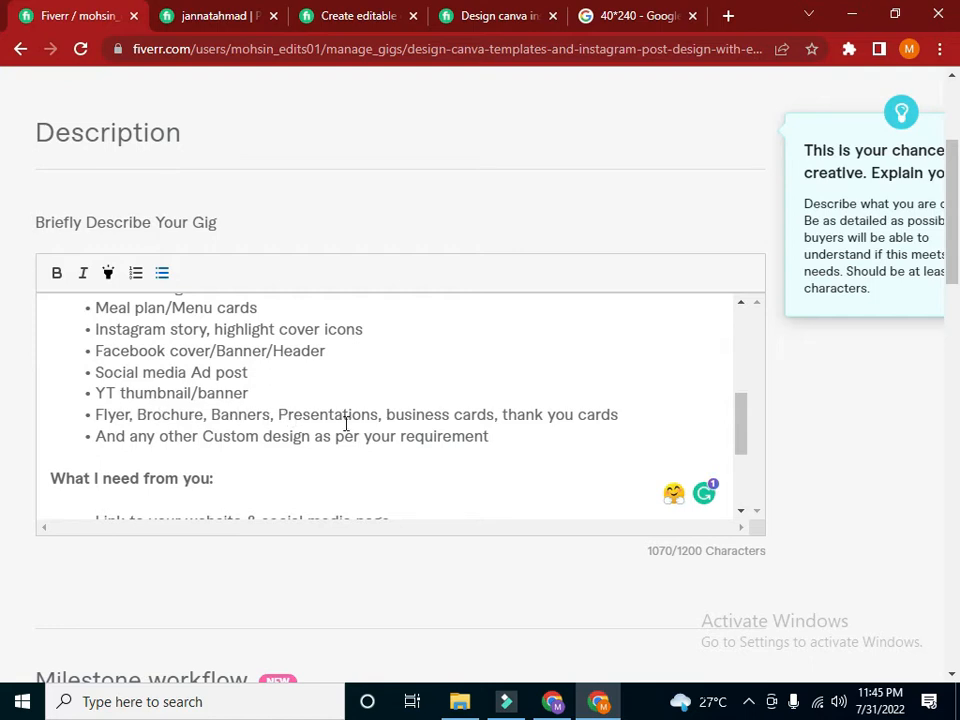
{"action": "left_click", "coordinate": [486, 415]}
{"action": "left_click_drag", "start_coordinate": [486, 415], "coordinate": [381, 419]}
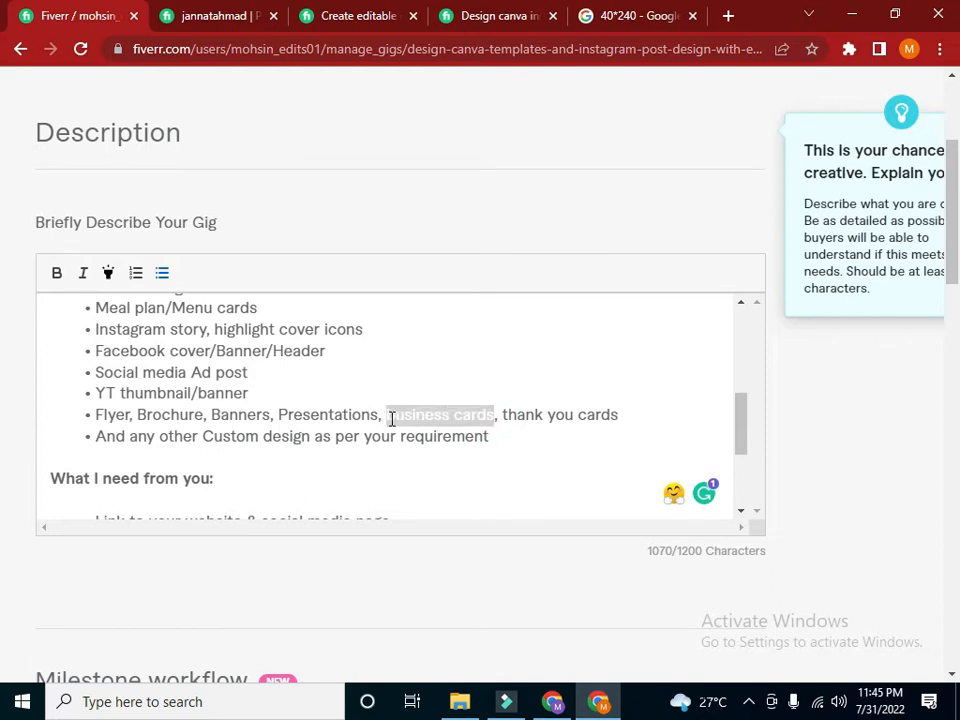
{"action": "right_click", "coordinate": [391, 418]}
{"action": "left_click", "coordinate": [441, 170]}
{"action": "left_click", "coordinate": [387, 414]}
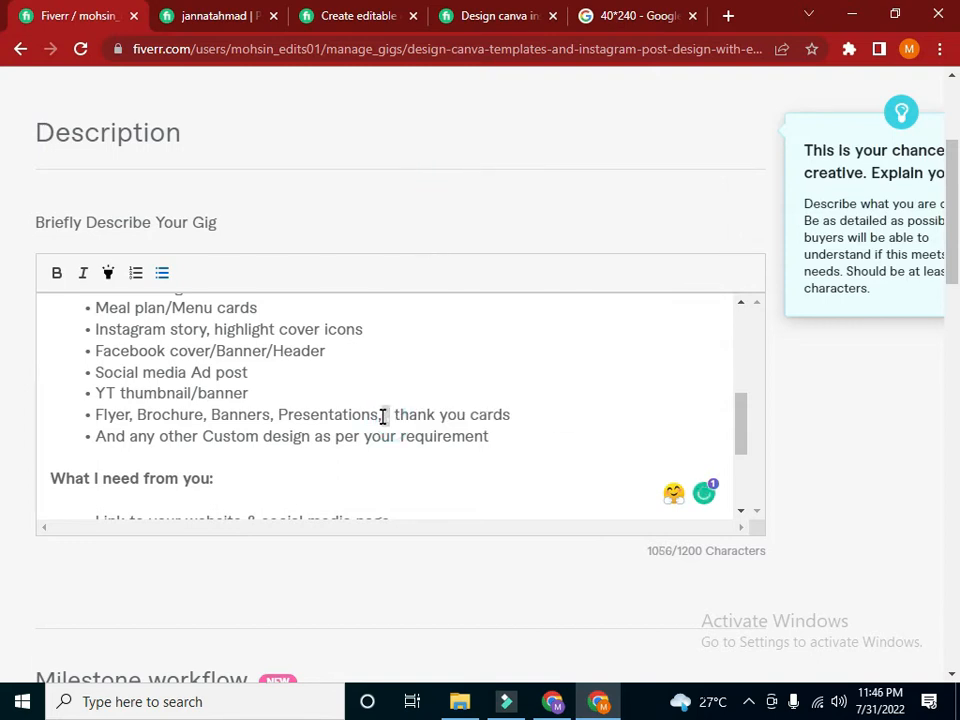
{"action": "key", "text": "BackSpace"}
{"action": "key", "text": "BackSpace"}
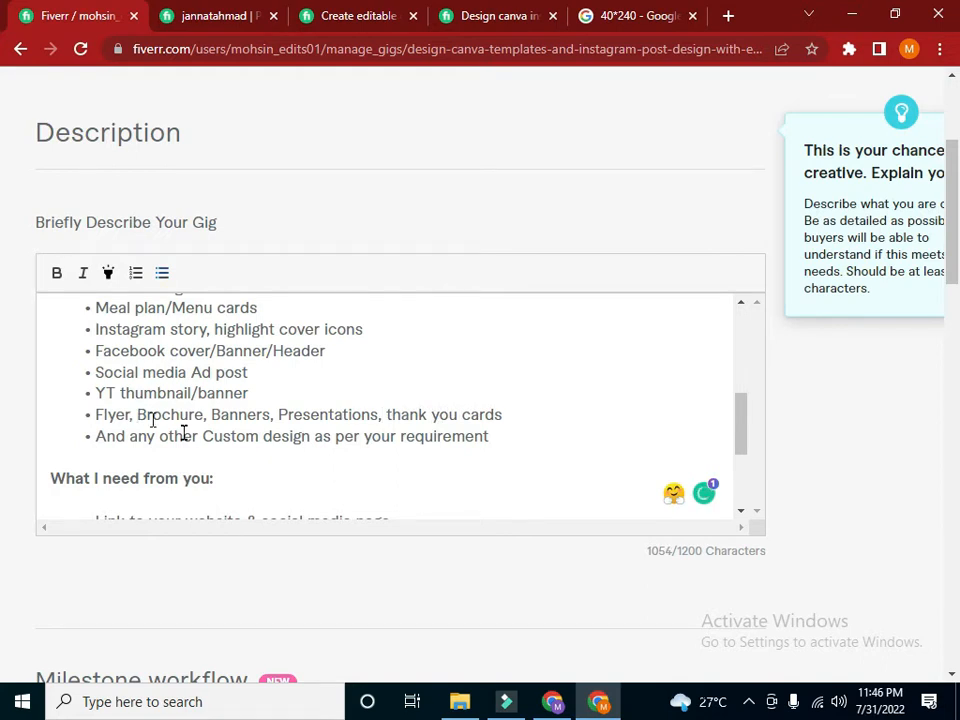
{"action": "type", "text": "business cards,"}
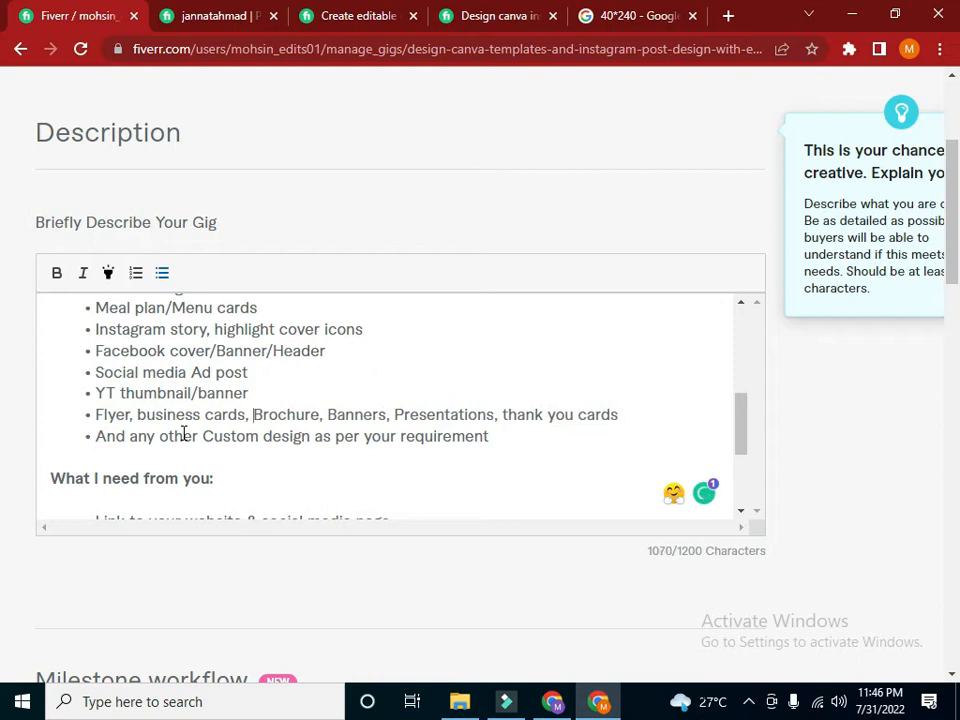
Move "Banners," to the end of the flyer bullet, separated by a comma from "thank you cards"
{"action": "left_click_drag", "start_coordinate": [396, 414], "coordinate": [334, 413]}
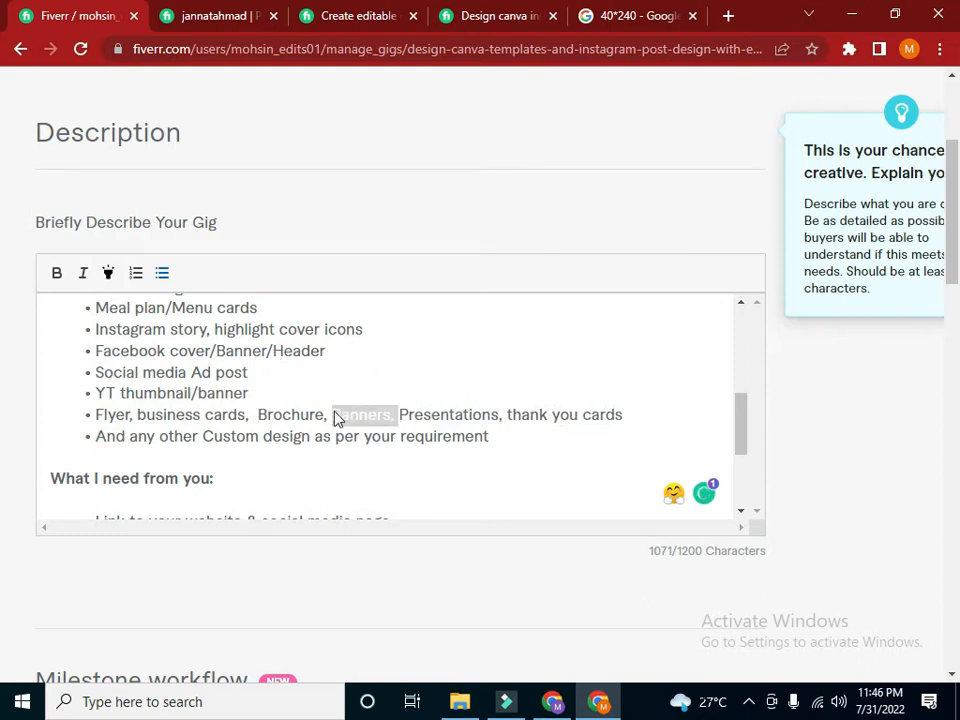
{"action": "right_click", "coordinate": [337, 418]}
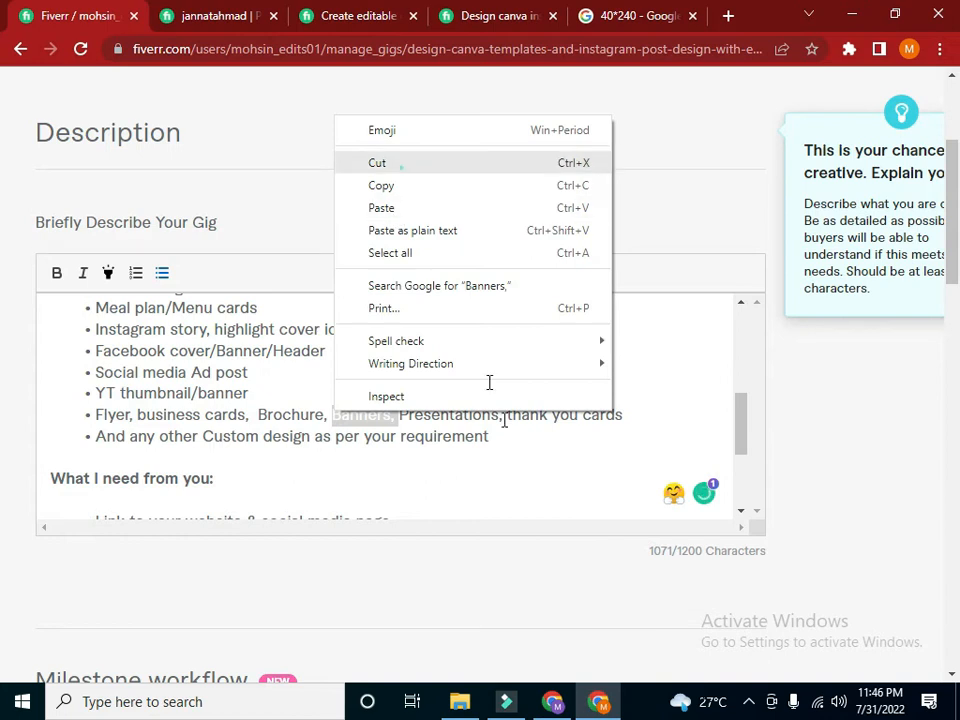
{"action": "left_click", "coordinate": [390, 163]}
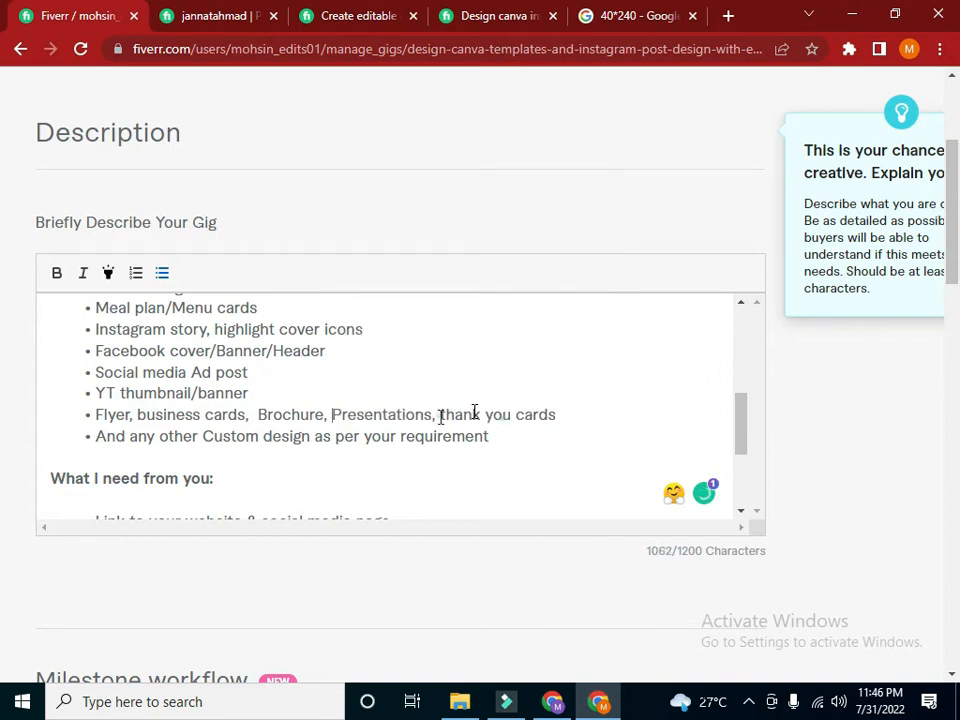
{"action": "left_click", "coordinate": [559, 416]}
{"action": "type", "text": "Banners, "}
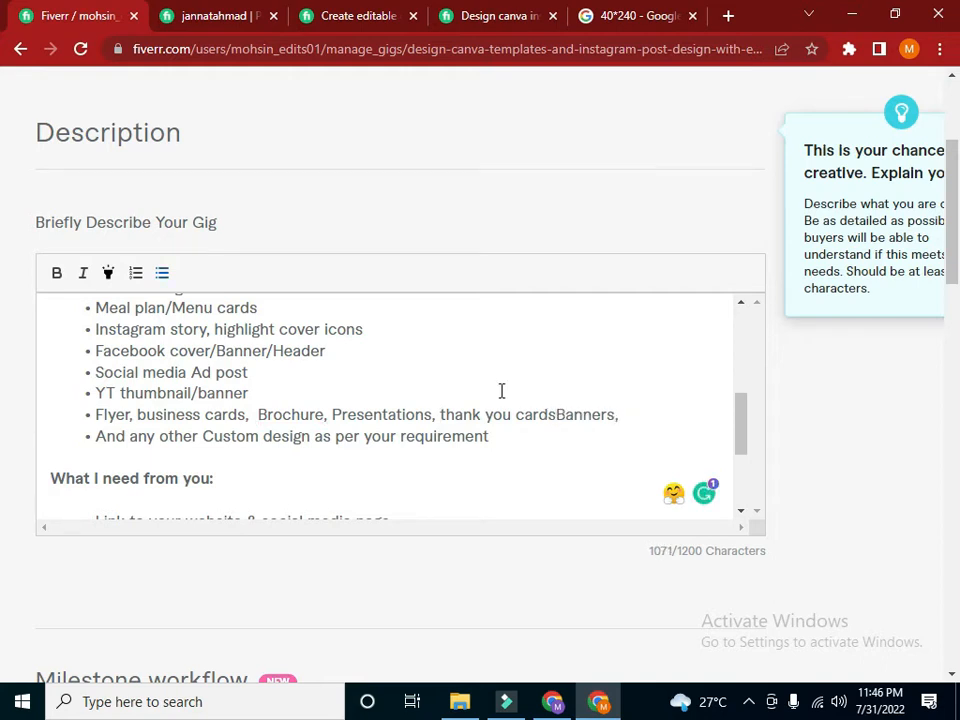
{"action": "type", "text": ","}
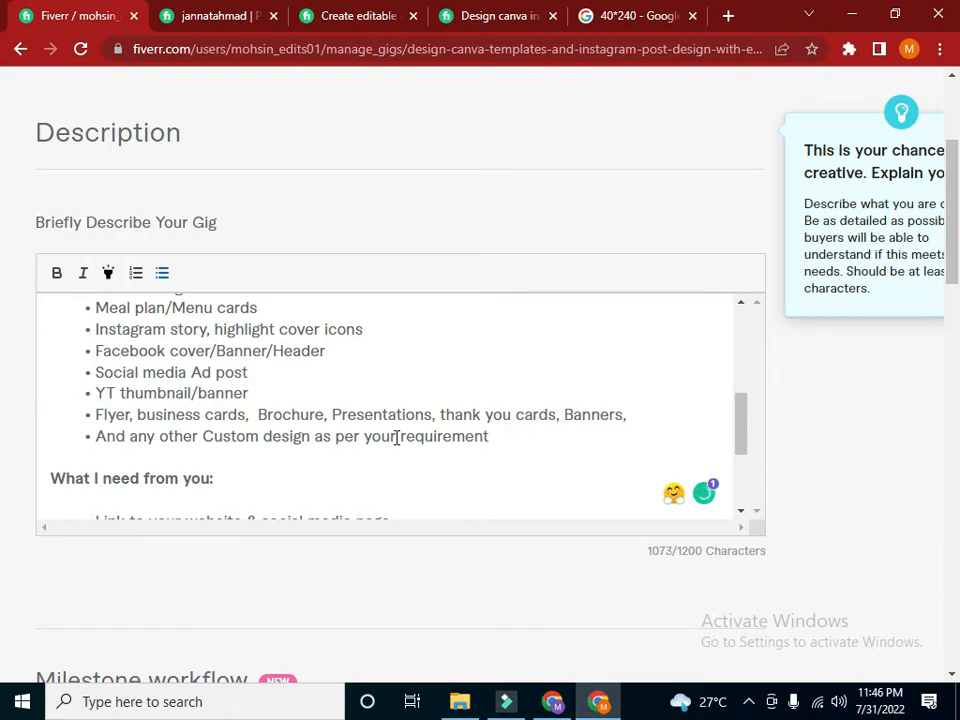
Move "Brochure" out of the flyer bullet into its own bullet directly below, without its trailing comma
{"action": "left_click_drag", "start_coordinate": [325, 414], "coordinate": [256, 416]}
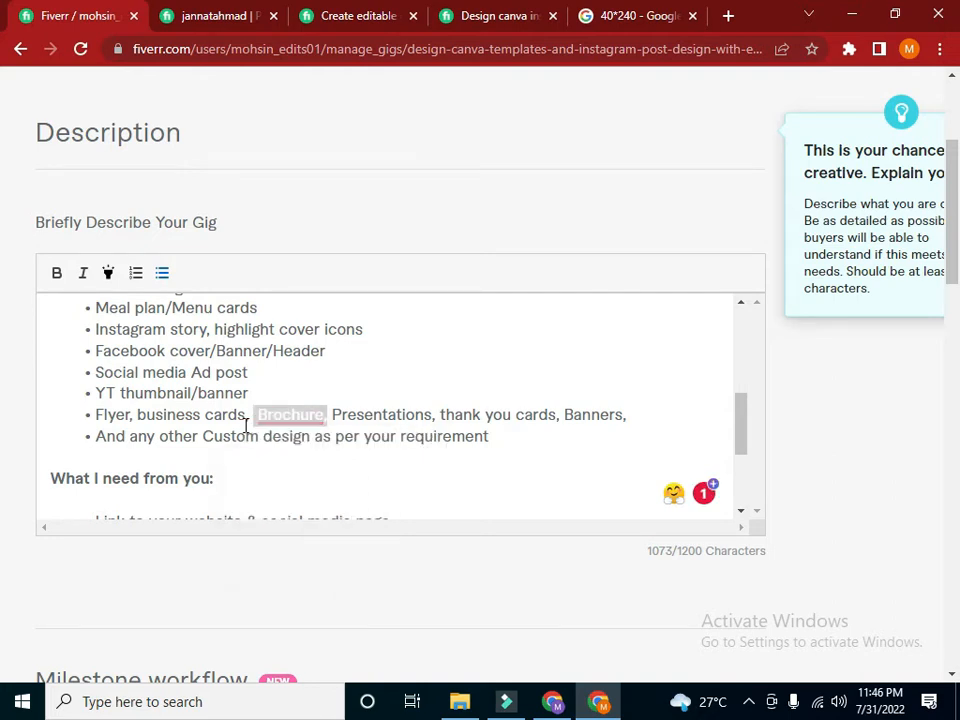
{"action": "right_click", "coordinate": [300, 415]}
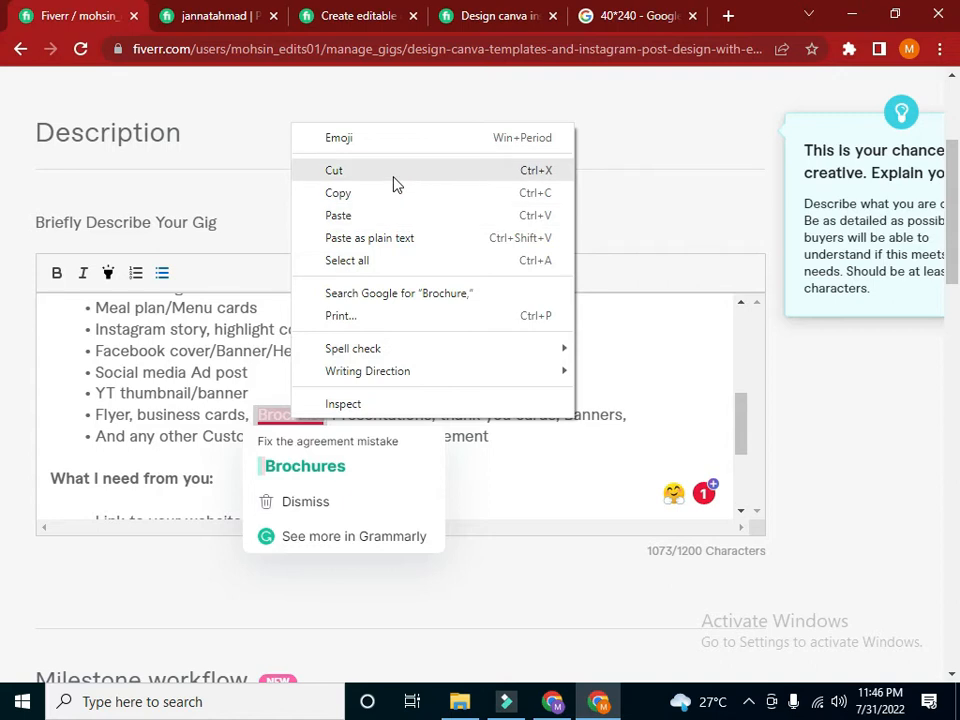
{"action": "left_click", "coordinate": [393, 176]}
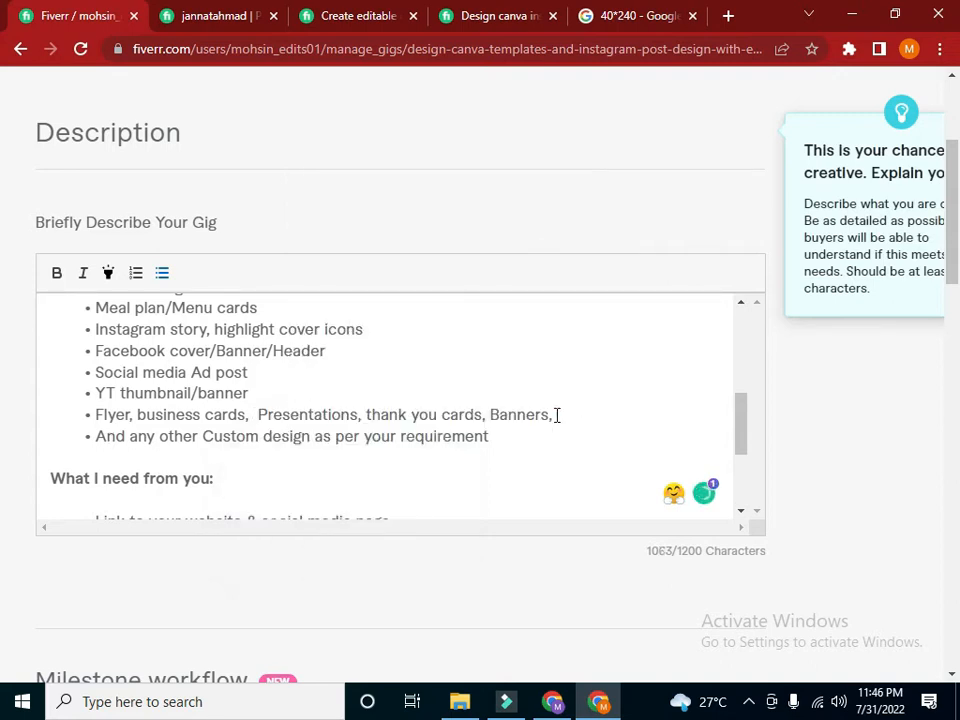
{"action": "key", "text": "Return"}
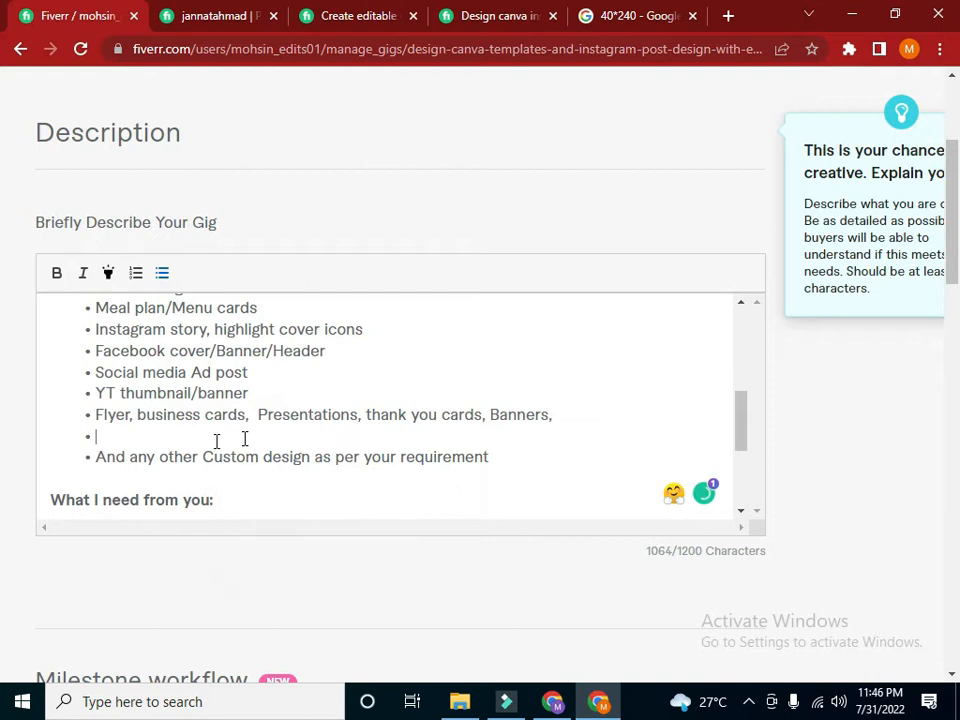
{"action": "right_click", "coordinate": [216, 437]}
{"action": "left_click", "coordinate": [262, 294]}
{"action": "key", "text": "BackSpace"}
{"action": "left_click", "coordinate": [179, 455]}
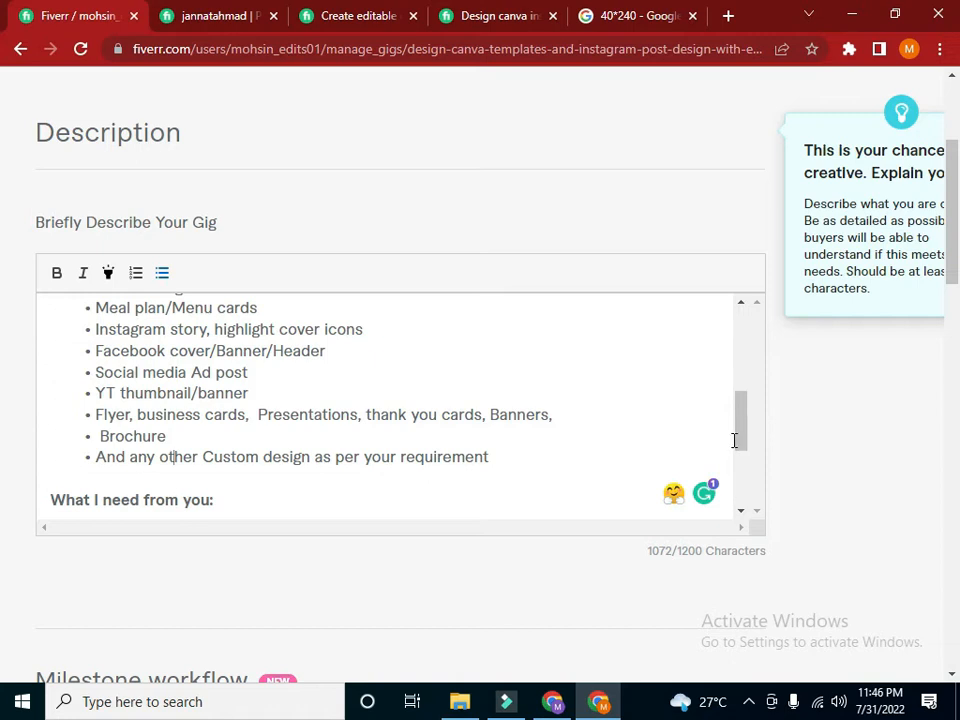
Reword the heading above the client requirements list as "What will I need from you:"
{"action": "left_click_drag", "start_coordinate": [741, 418], "coordinate": [741, 443]}
{"action": "left_click", "coordinate": [209, 404]}
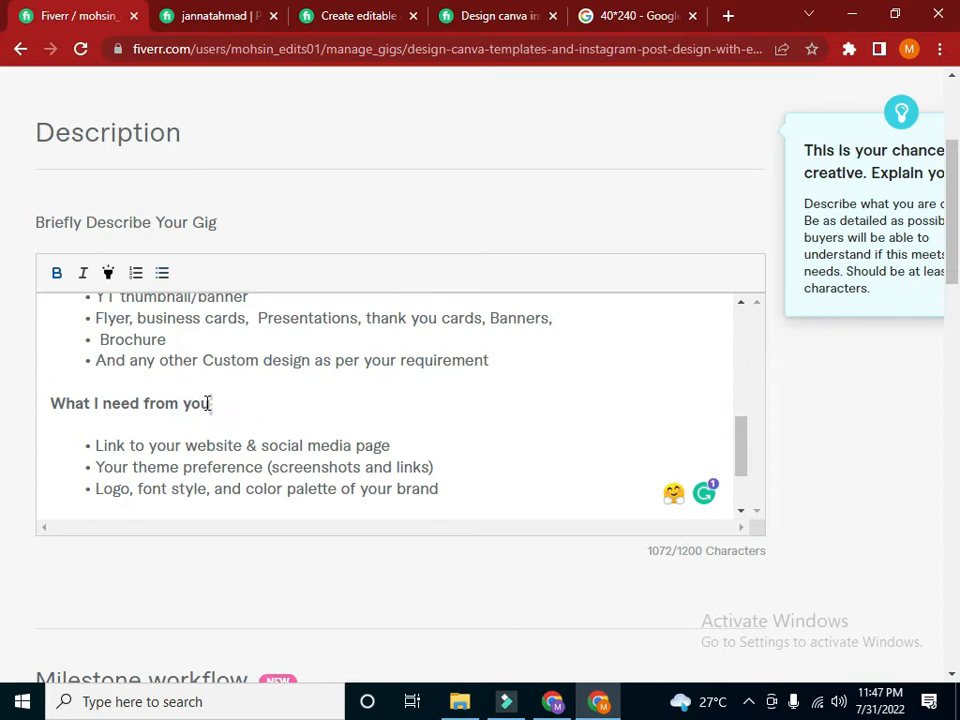
{"action": "type", "text": ":"}
{"action": "left_click", "coordinate": [86, 400]}
{"action": "type", "text": "WILL"}
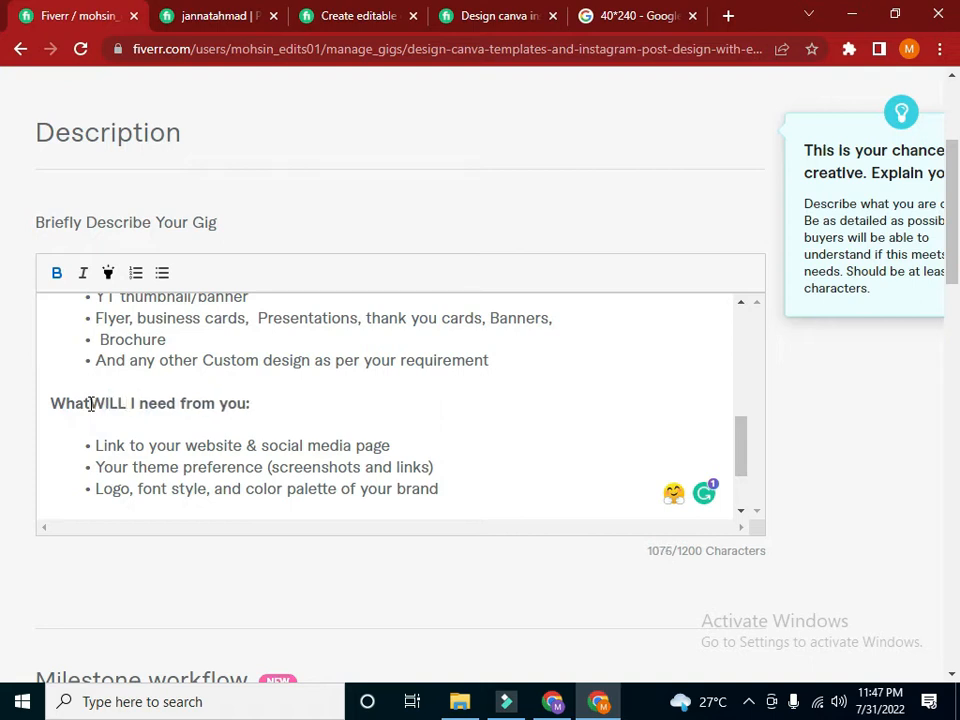
{"action": "key", "text": "BackSpace"}
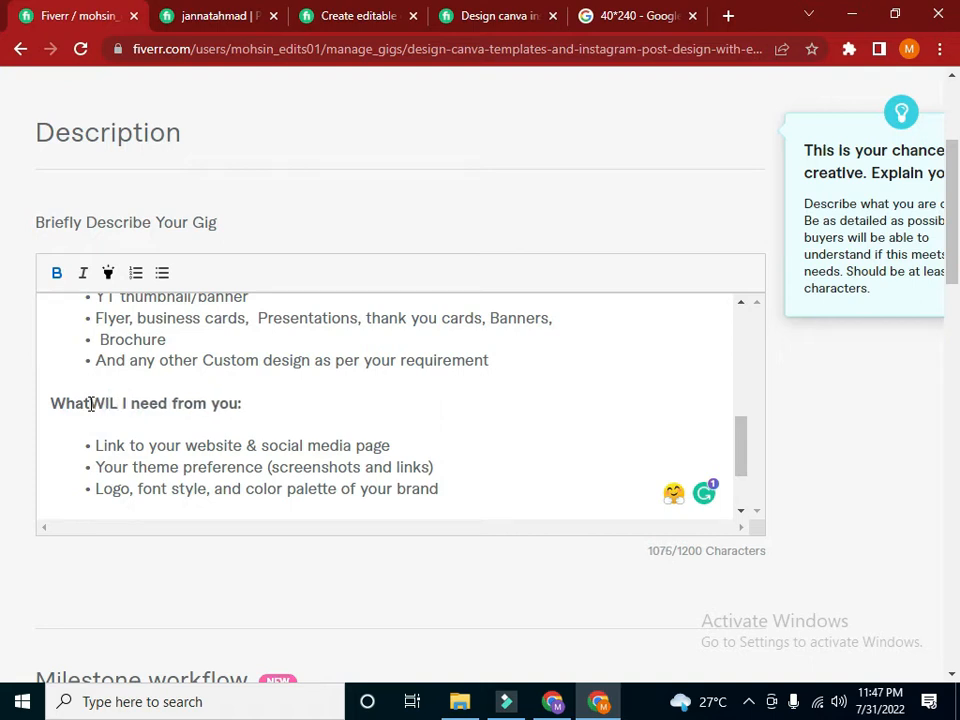
{"action": "key", "text": "BackSpace"}
{"action": "key", "text": "BackSpace"}
{"action": "key", "text": "BackSpace"}
{"action": "key", "text": "BackSpace"}
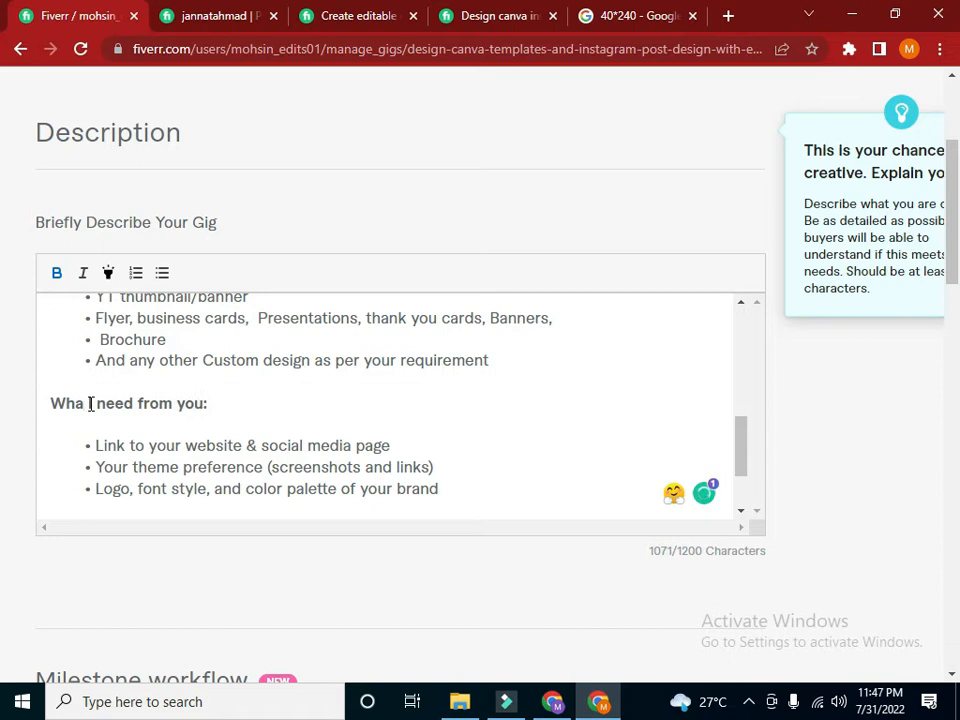
{"action": "type", "text": "t"}
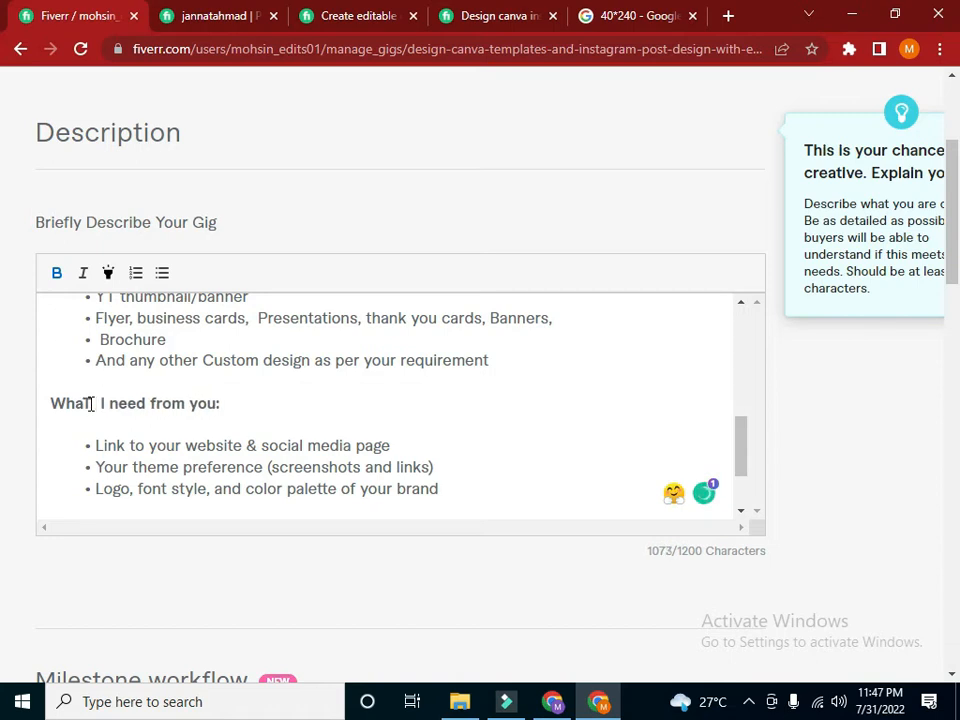
{"action": "key", "text": "BackSpace"}
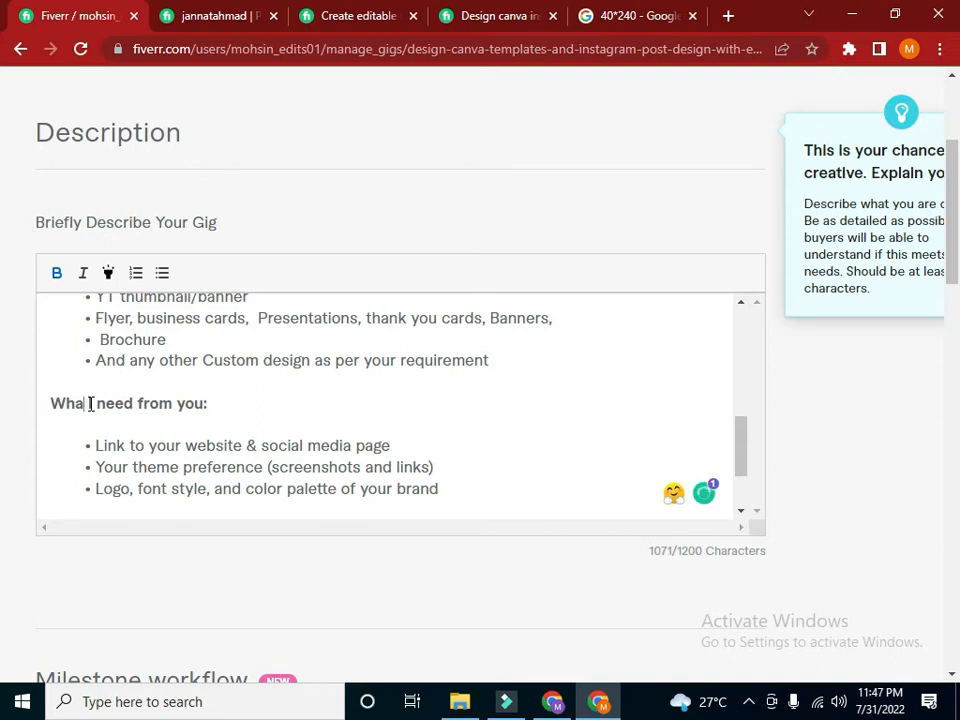
{"action": "type", "text": "wl"}
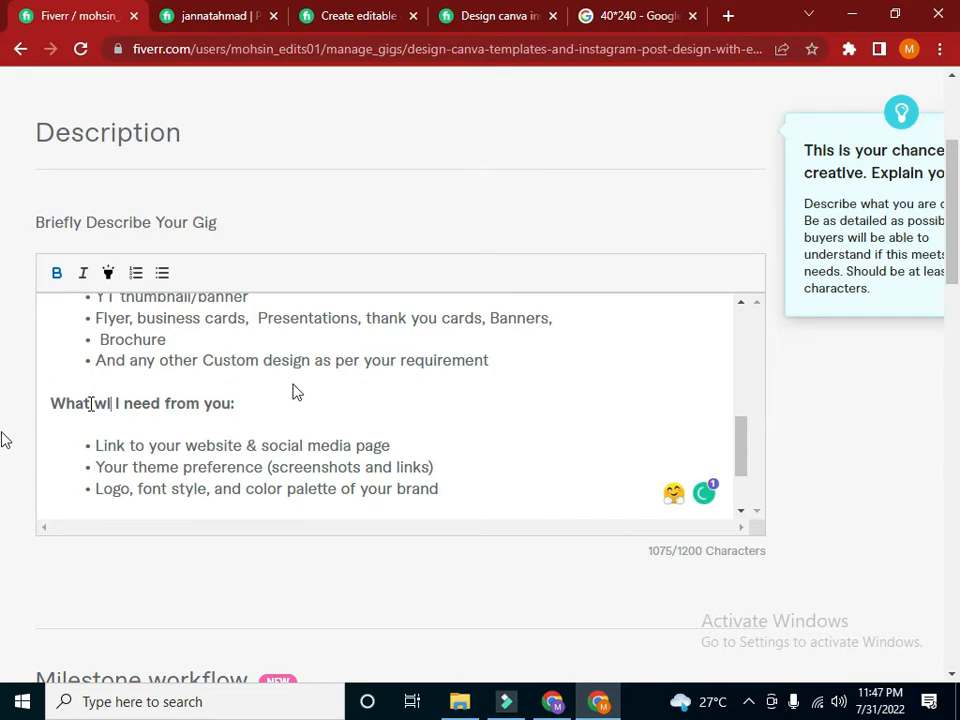
{"action": "type", "text": "il"}
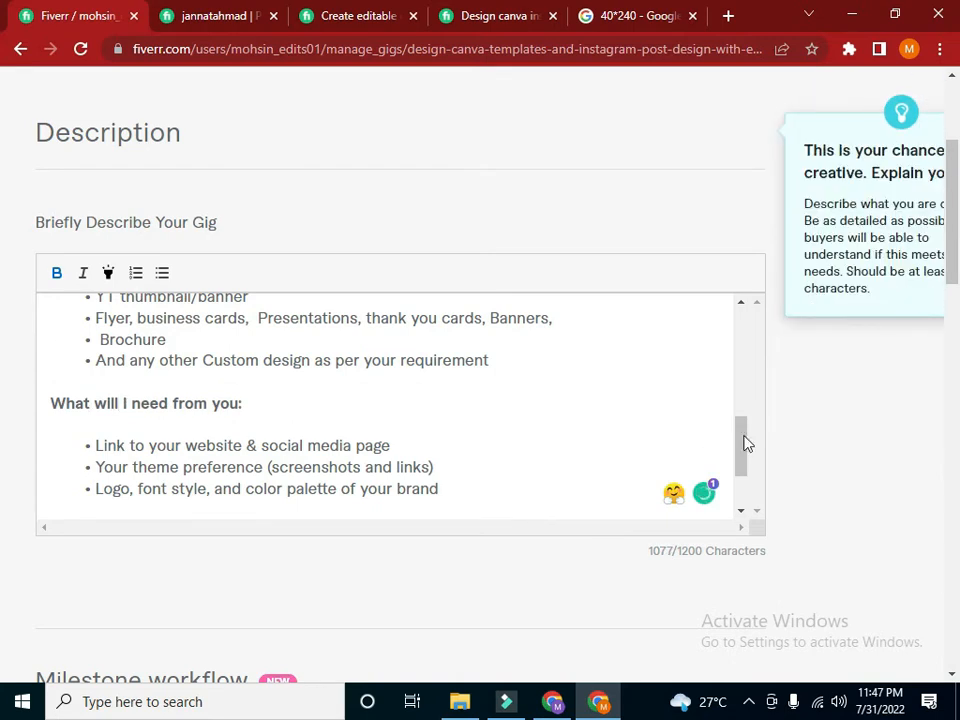
Replace "&" with "or" in the website link bullet so it reads "Link to your website or social media page"
{"action": "scroll", "coordinate": [735, 454], "scroll_direction": "down", "scroll_amount": 1}
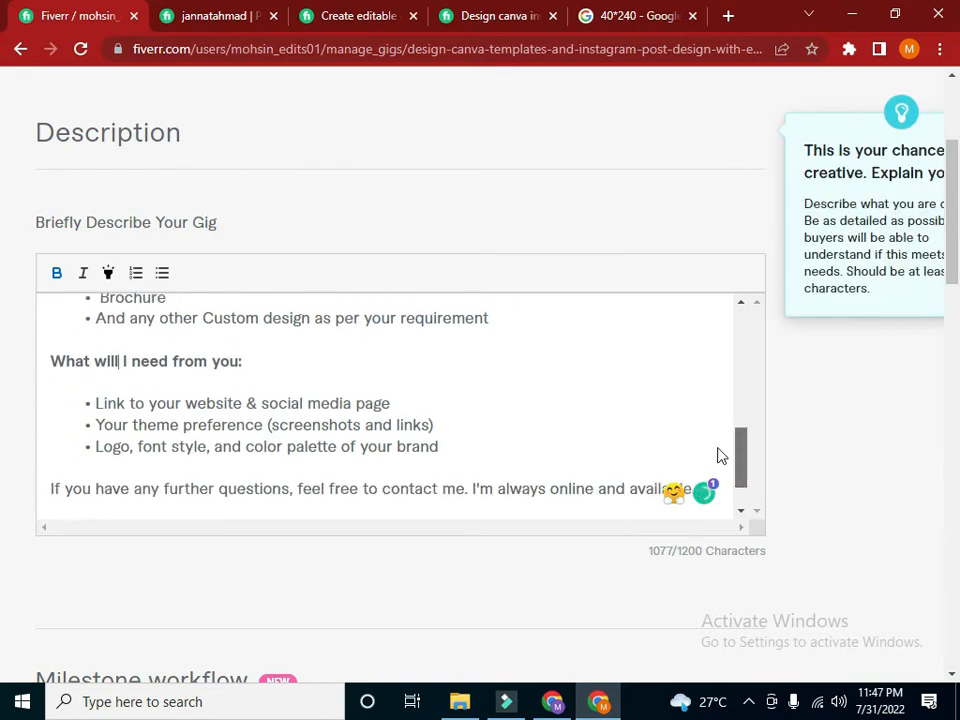
{"action": "double_click", "coordinate": [252, 396]}
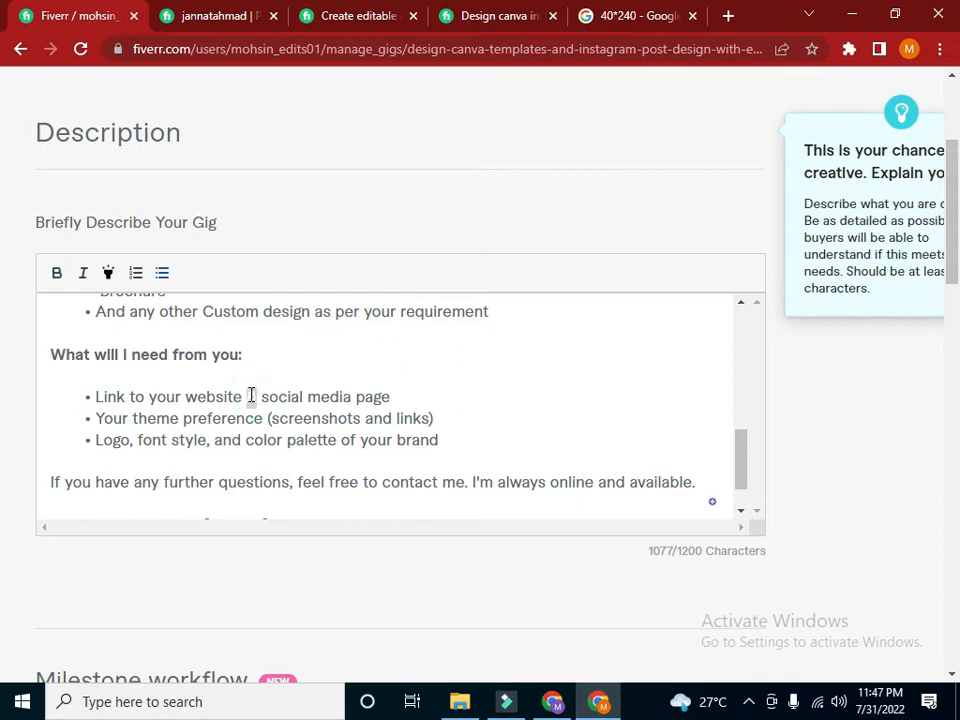
{"action": "key", "text": "BackSpace"}
{"action": "type", "text": "or"}
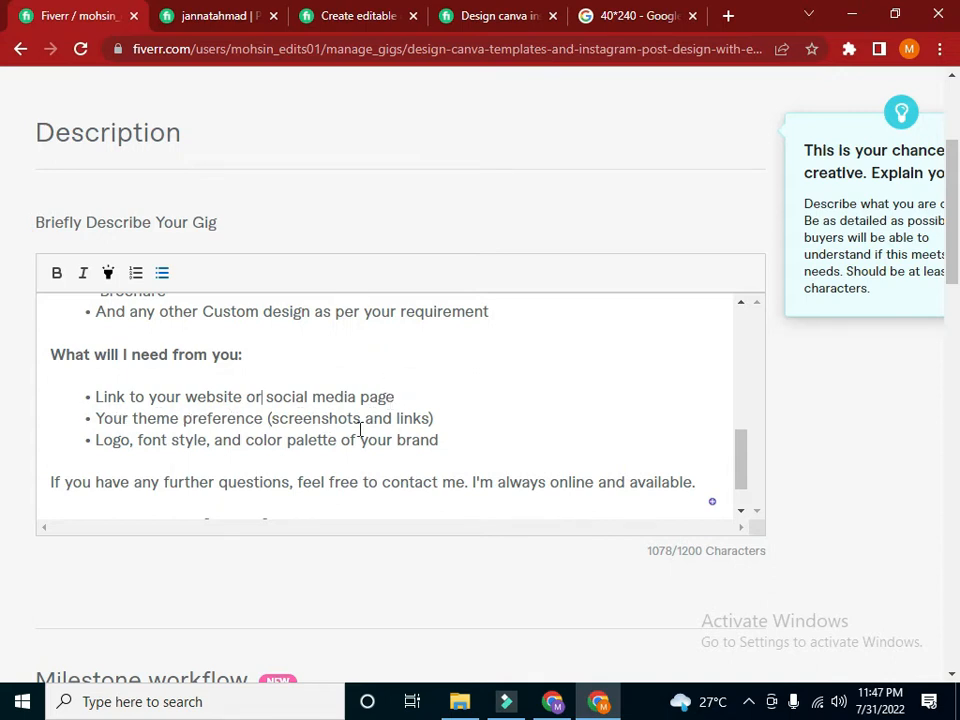
Reword the theme bullet in the client requirements list as "theme preference (links & screenshots )", dropping "Your"
{"action": "left_click_drag", "start_coordinate": [429, 420], "coordinate": [365, 422]}
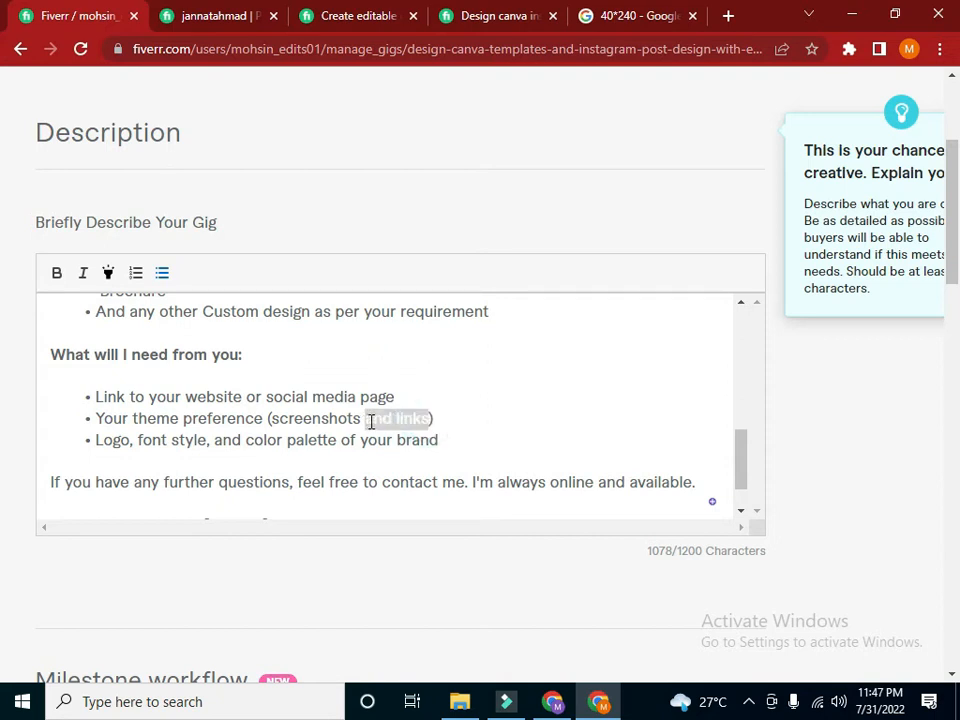
{"action": "key", "text": "BackSpace"}
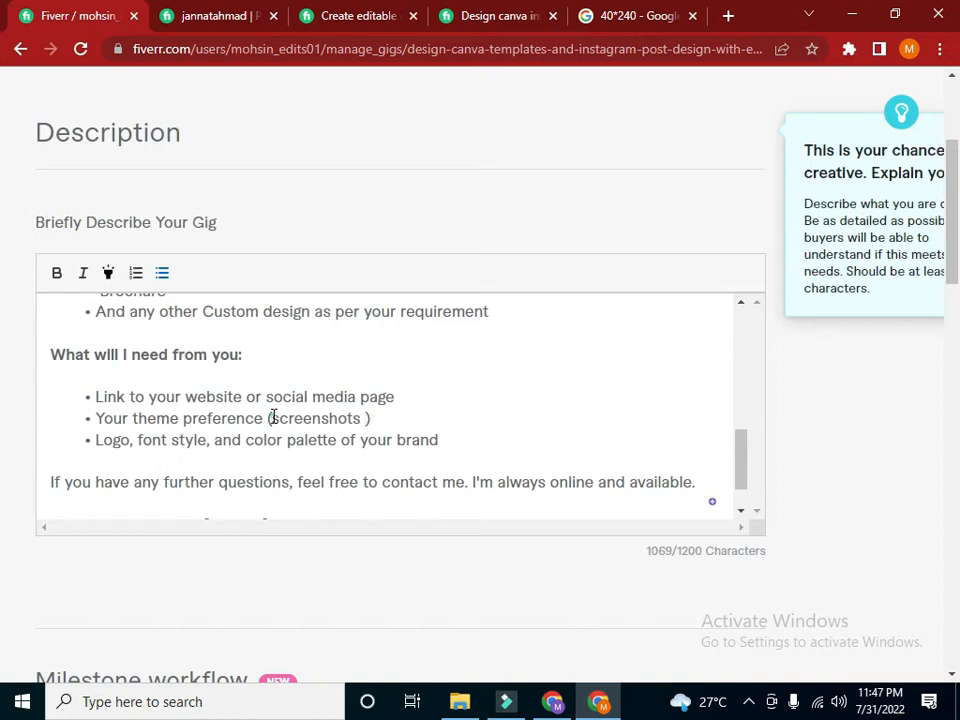
{"action": "left_click", "coordinate": [271, 418]}
{"action": "type", "text": "links"}
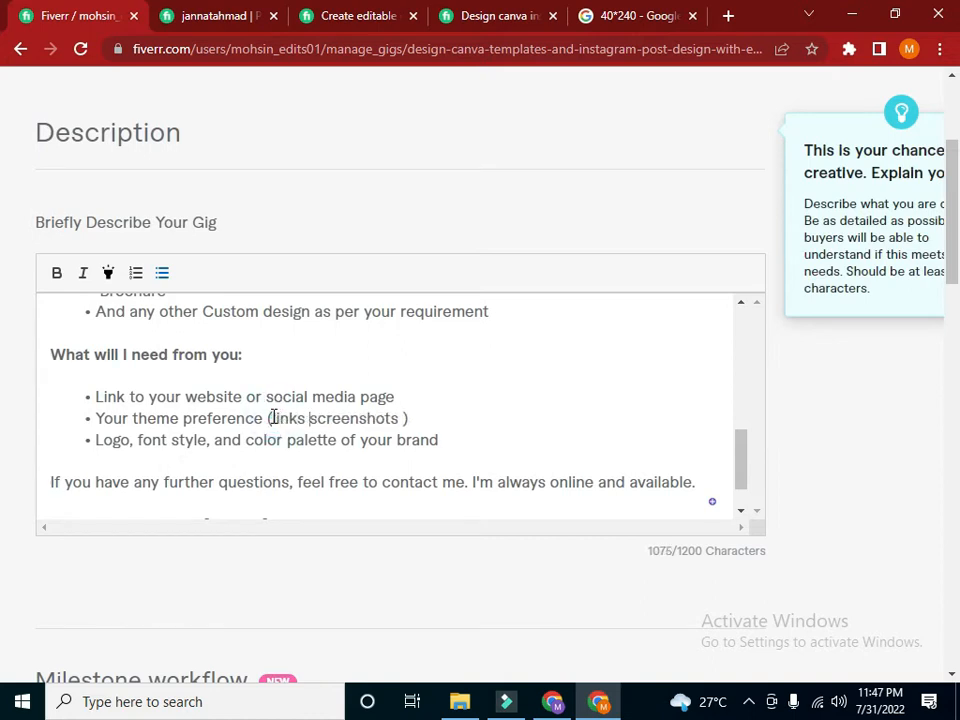
{"action": "type", "text": " &"}
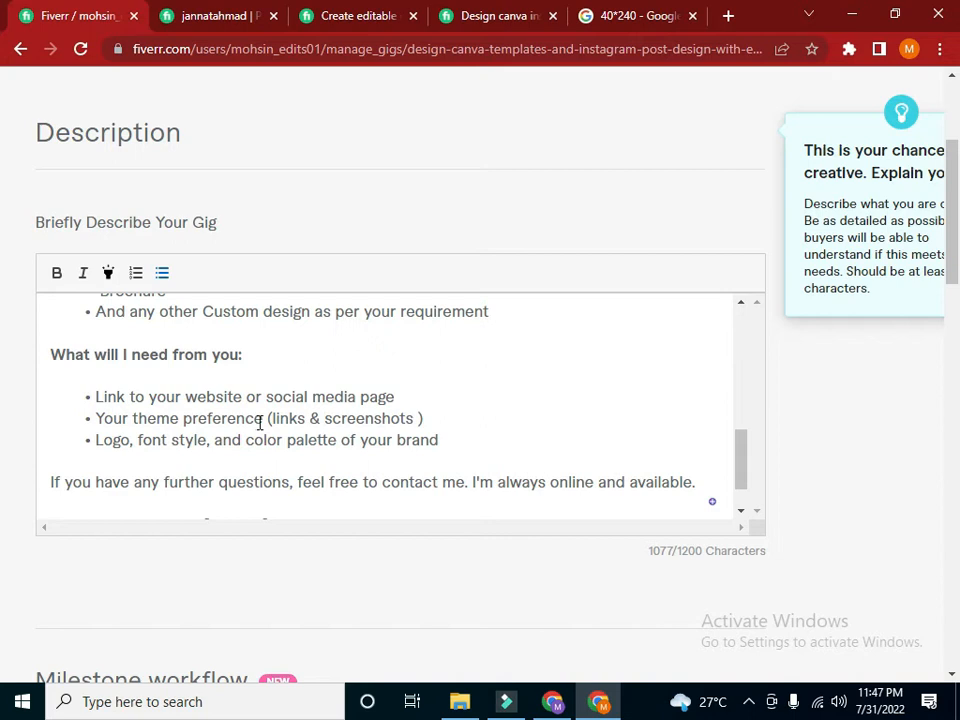
{"action": "left_click_drag", "start_coordinate": [133, 420], "coordinate": [95, 422]}
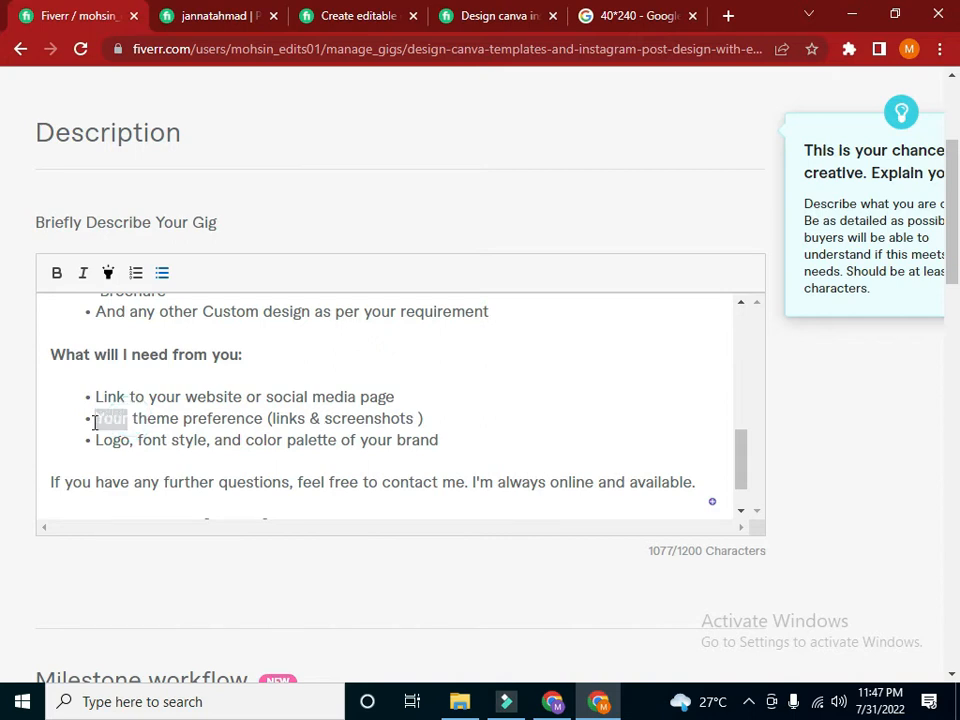
{"action": "key", "text": "BackSpace"}
{"action": "left_click", "coordinate": [97, 420]}
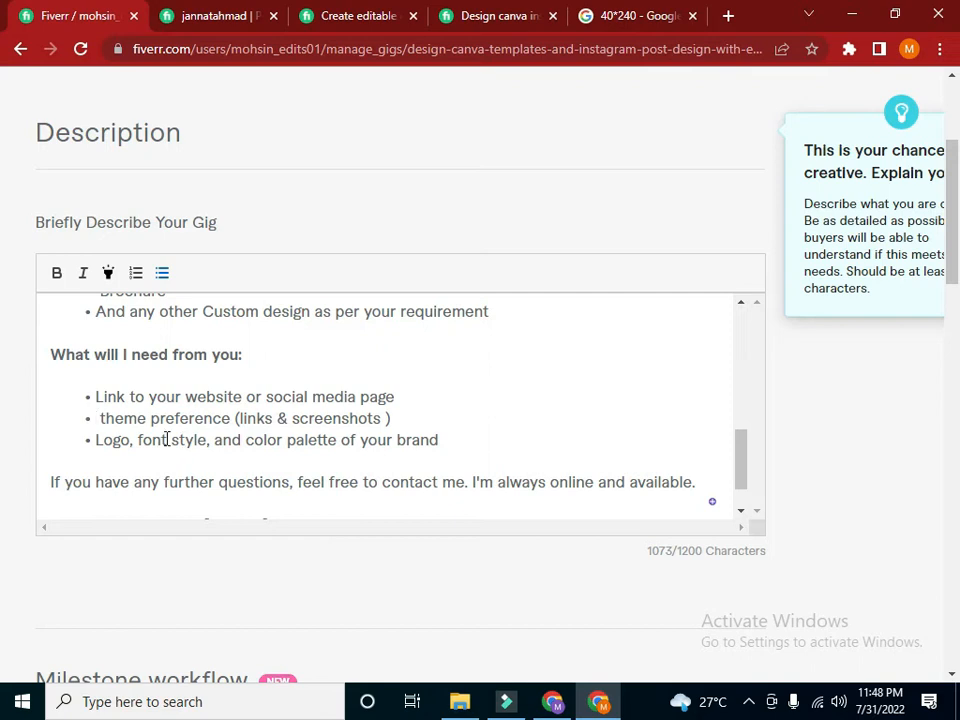
Cut "font style," out of the logo bullet in the client requirements list
{"action": "left_click_drag", "start_coordinate": [208, 441], "coordinate": [137, 444]}
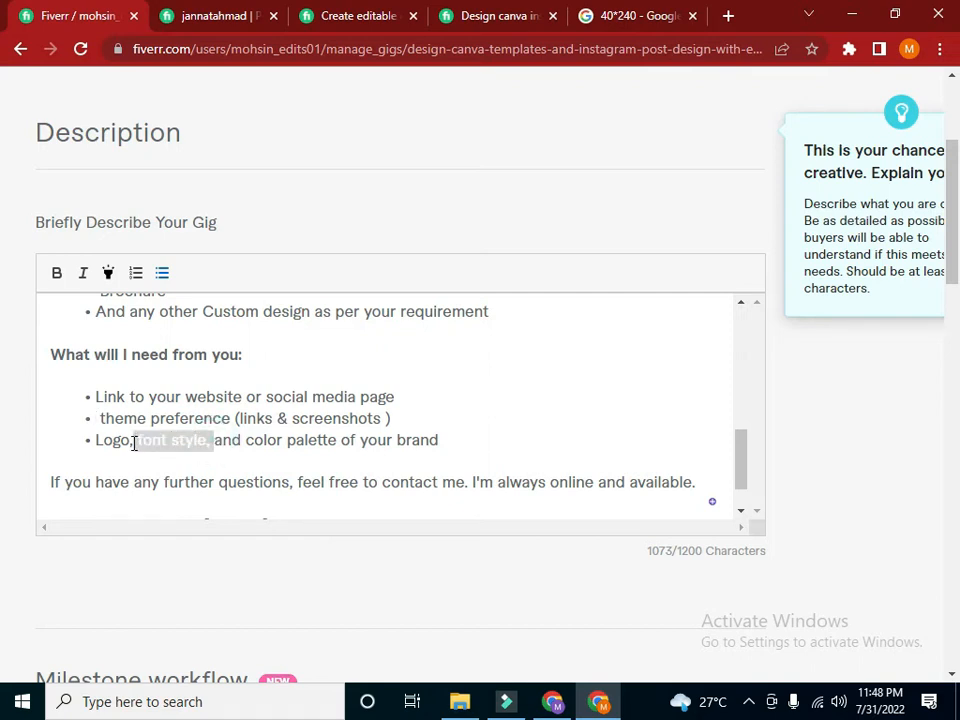
{"action": "right_click", "coordinate": [134, 444]}
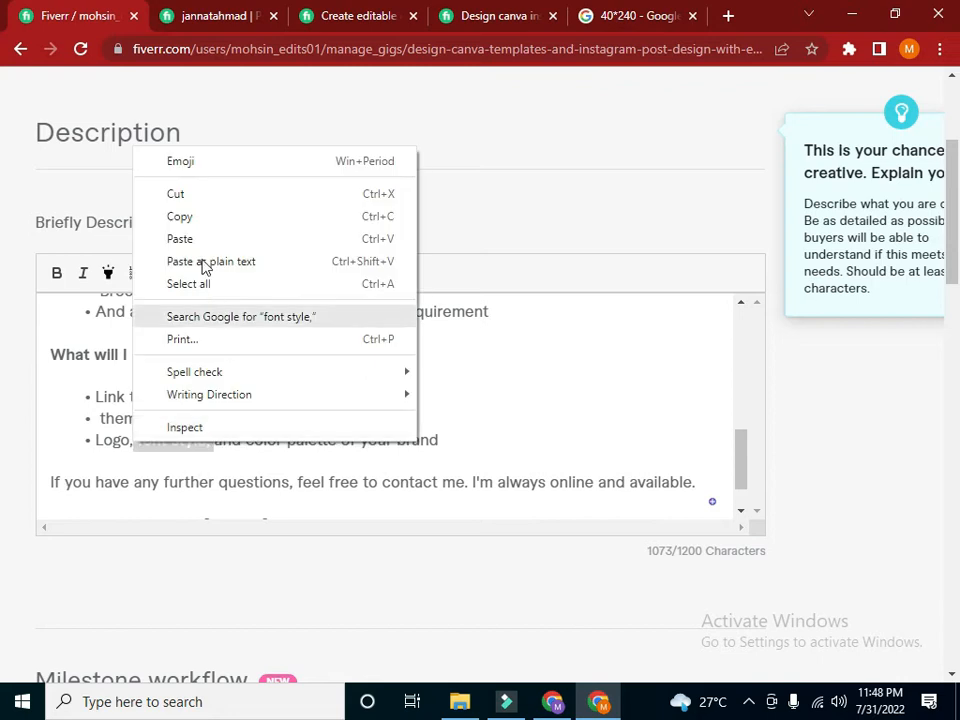
{"action": "left_click", "coordinate": [208, 196]}
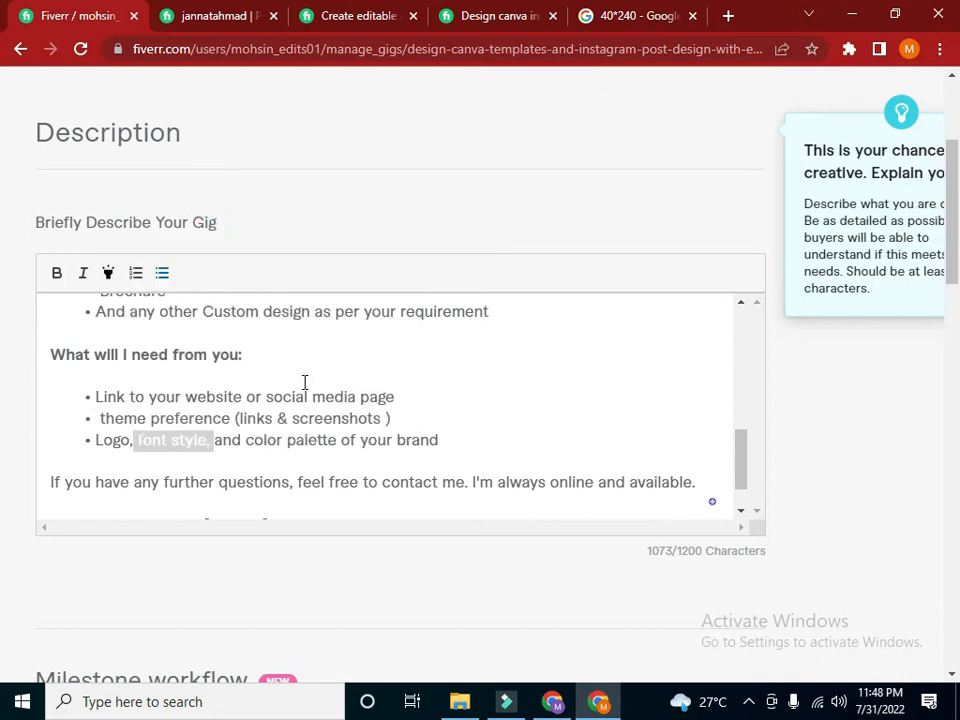
{"action": "left_click", "coordinate": [164, 438]}
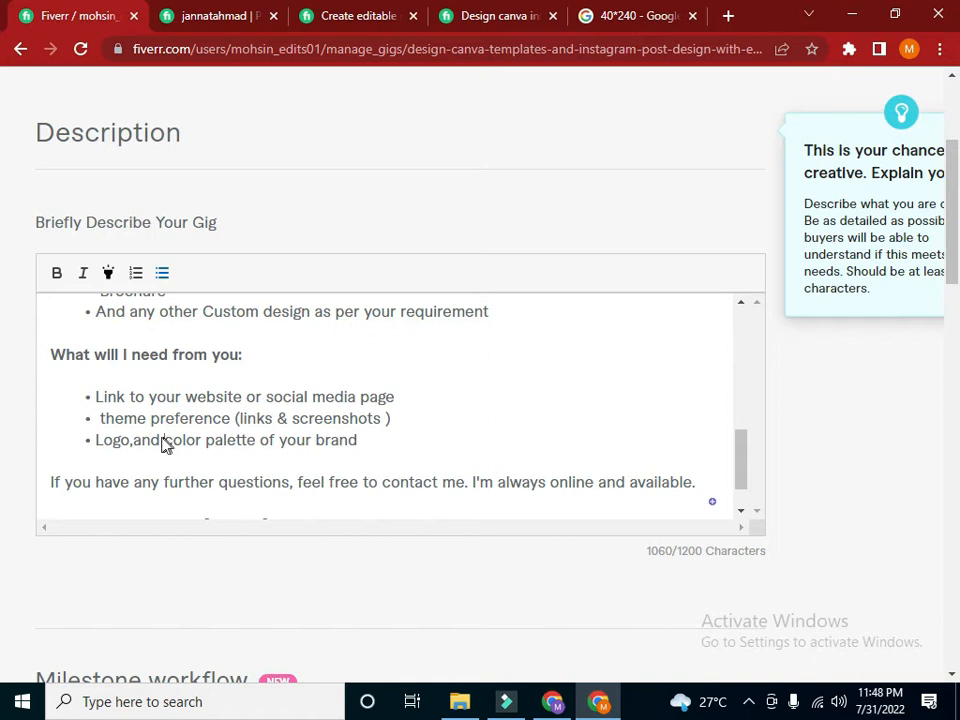
{"action": "right_click", "coordinate": [164, 444]}
{"action": "left_click", "coordinate": [220, 287]}
{"action": "left_click_drag", "start_coordinate": [244, 446], "coordinate": [179, 444]}
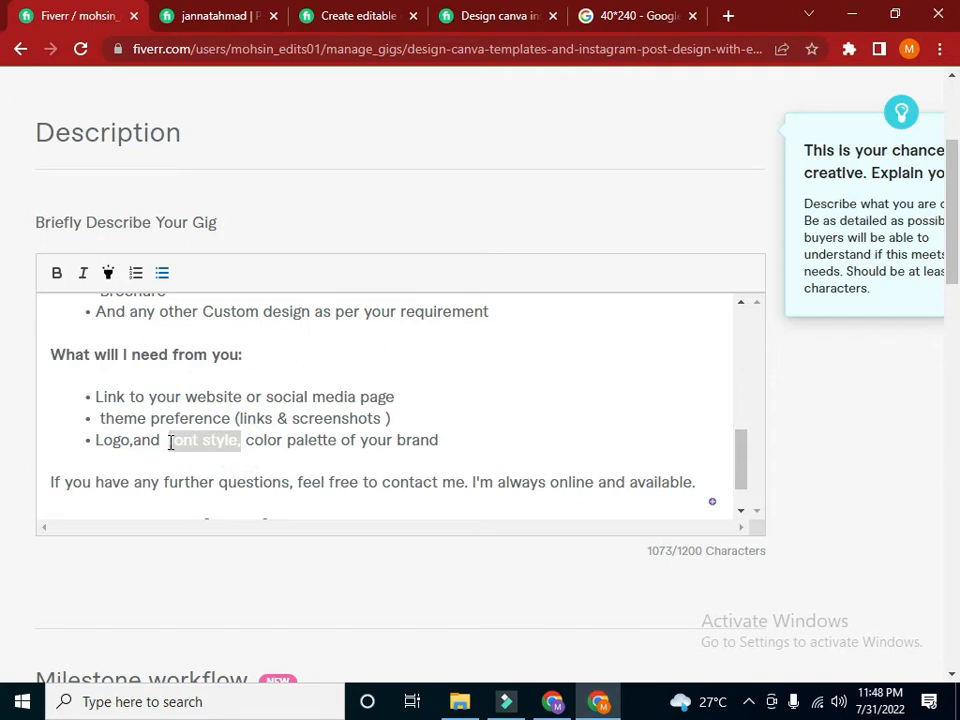
{"action": "key", "text": "BackSpace"}
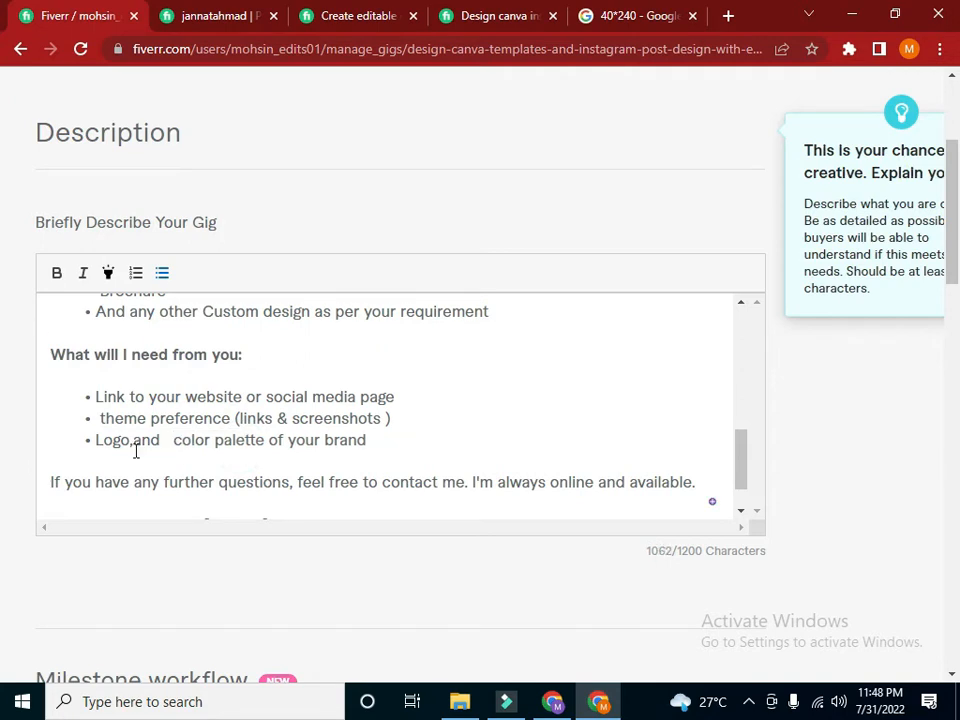
{"action": "key", "text": "BackSpace"}
Paste "font style," at the start of the logo bullet and correct the spacing so it reads "font style, Logo, and color palette of your brand"
{"action": "left_click", "coordinate": [91, 438]}
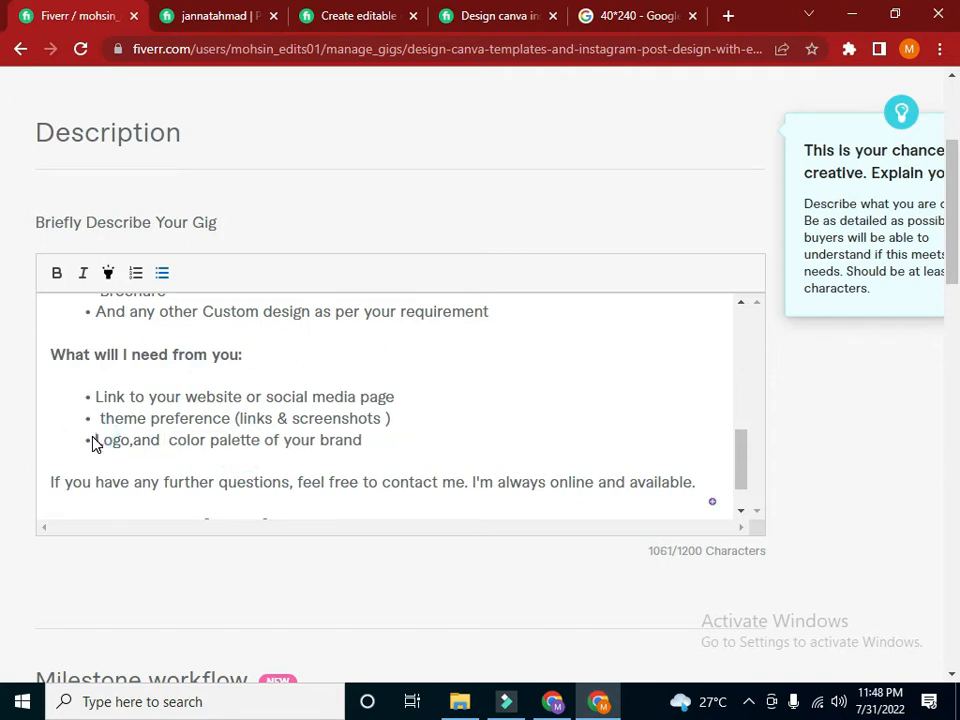
{"action": "right_click", "coordinate": [93, 440]}
{"action": "left_click", "coordinate": [161, 289]}
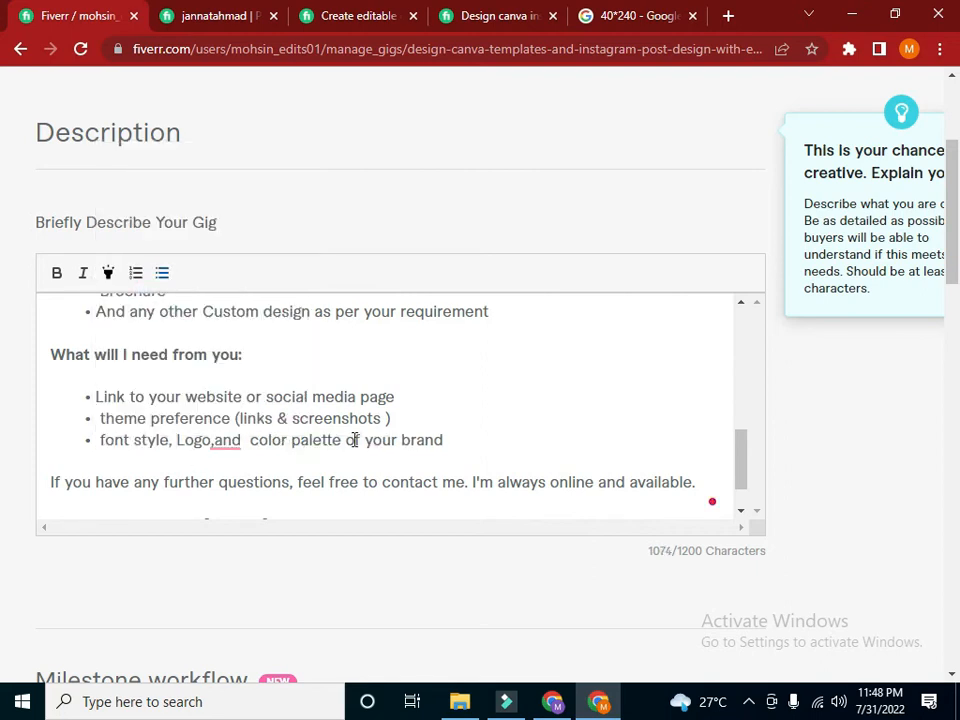
{"action": "mouse_move", "coordinate": [232, 438]}
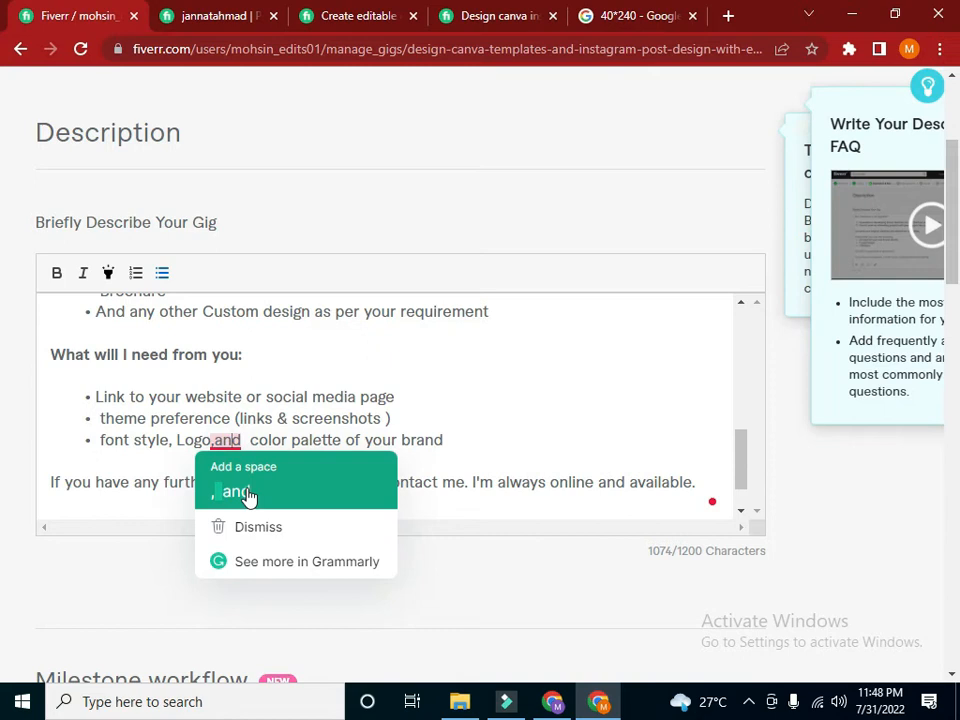
{"action": "left_click", "coordinate": [236, 490]}
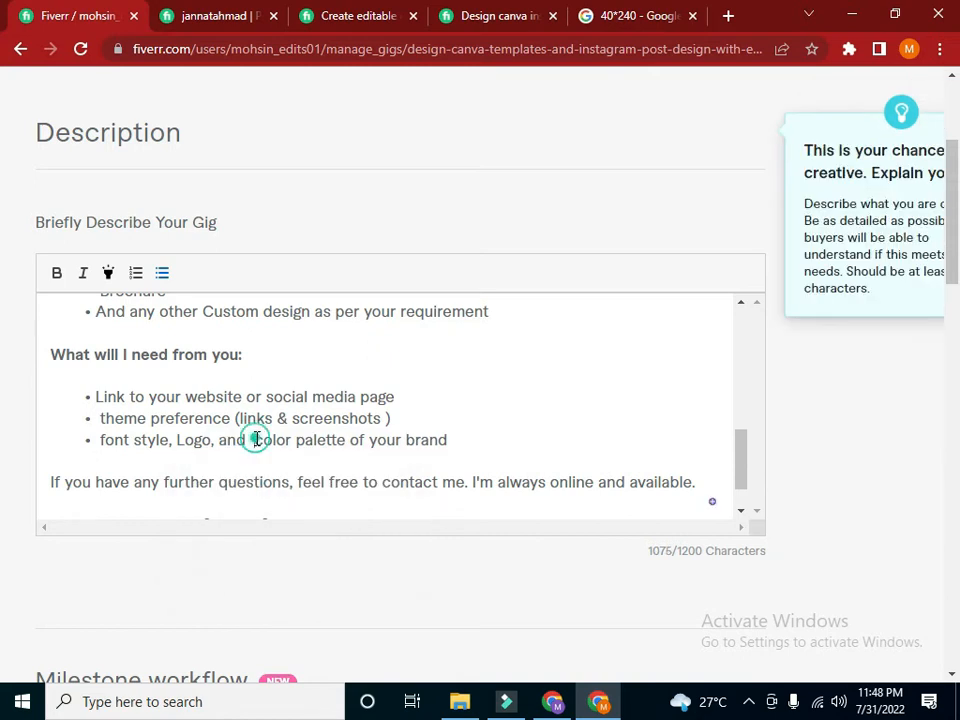
{"action": "left_click", "coordinate": [252, 439]}
{"action": "key", "text": "BackSpace"}
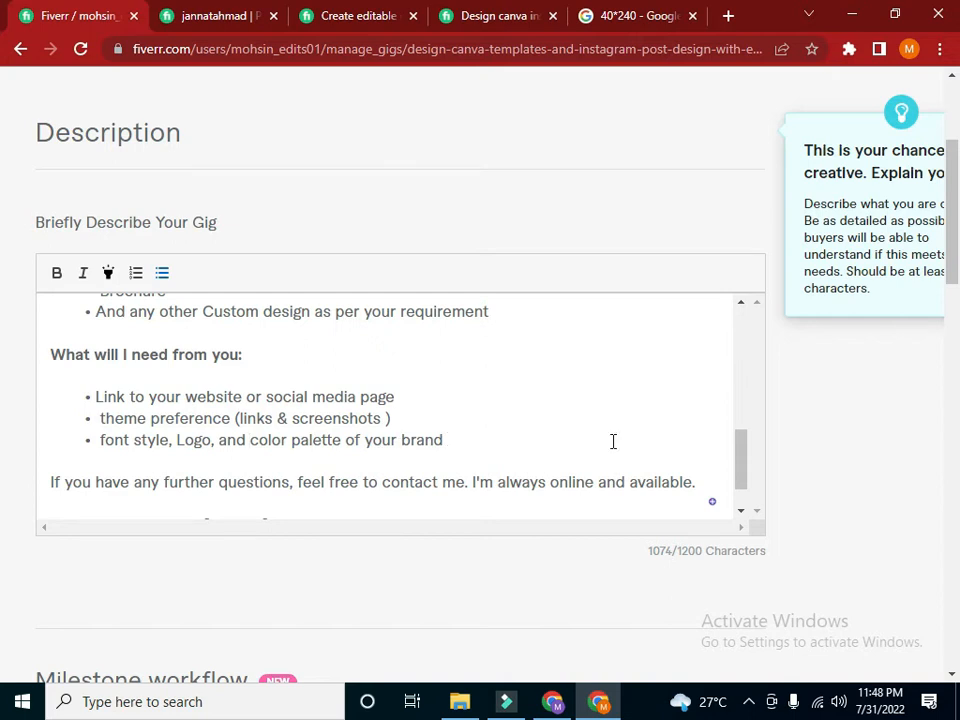
Reword the sentence after "feel free to contact me." as "when I'm online I will contact you."
{"action": "left_click_drag", "start_coordinate": [743, 455], "coordinate": [743, 493]}
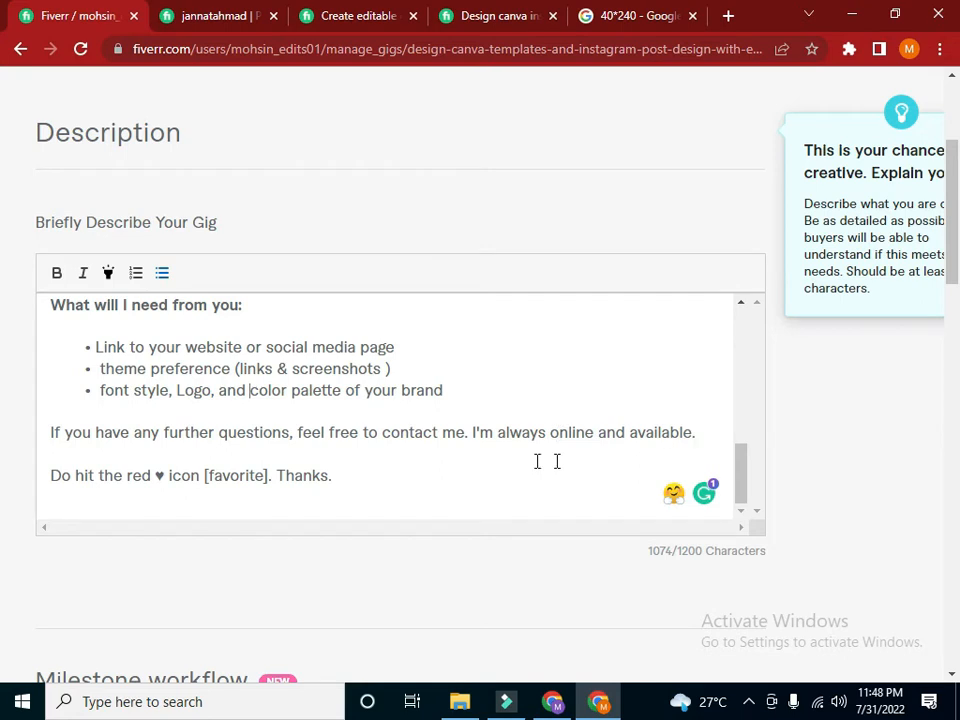
{"action": "left_click_drag", "start_coordinate": [550, 435], "coordinate": [497, 435]}
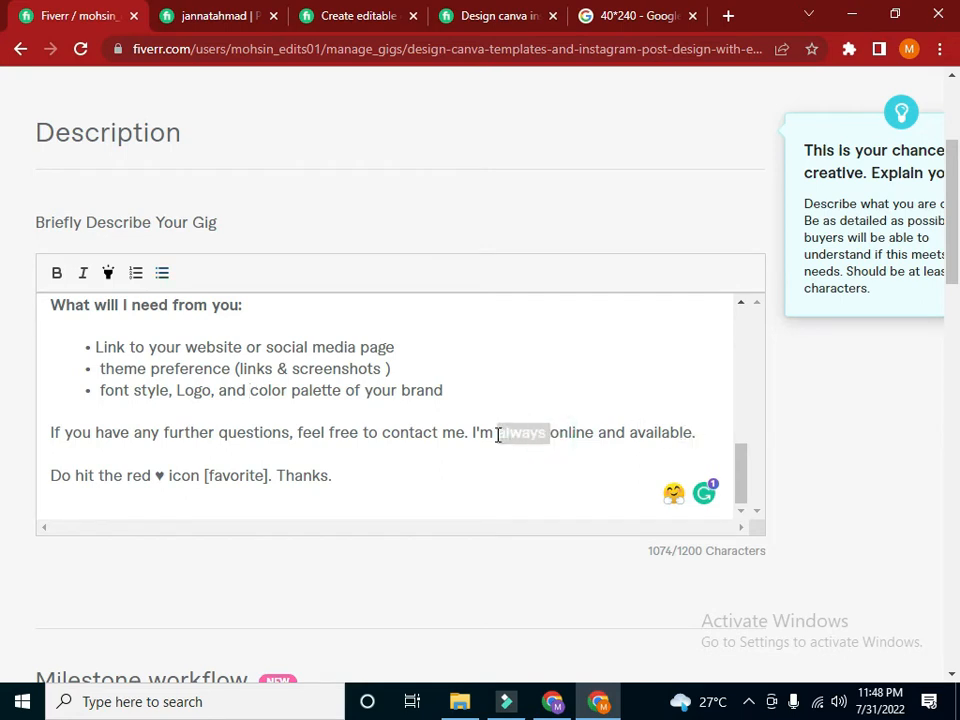
{"action": "key", "text": "BackSpace"}
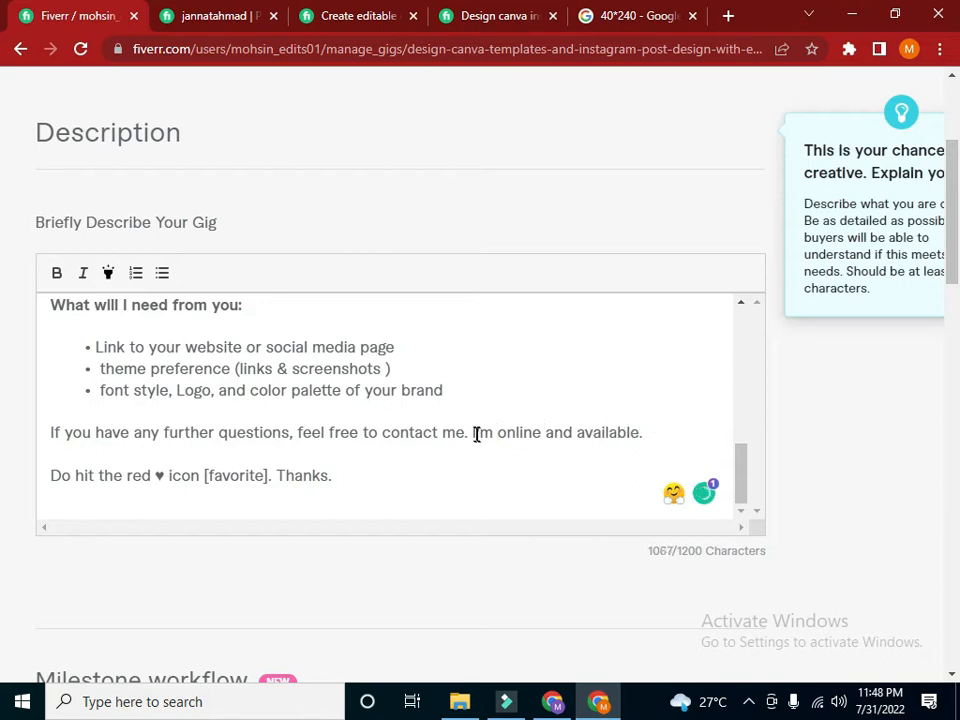
{"action": "left_click", "coordinate": [469, 435]}
{"action": "type", "text": "when"}
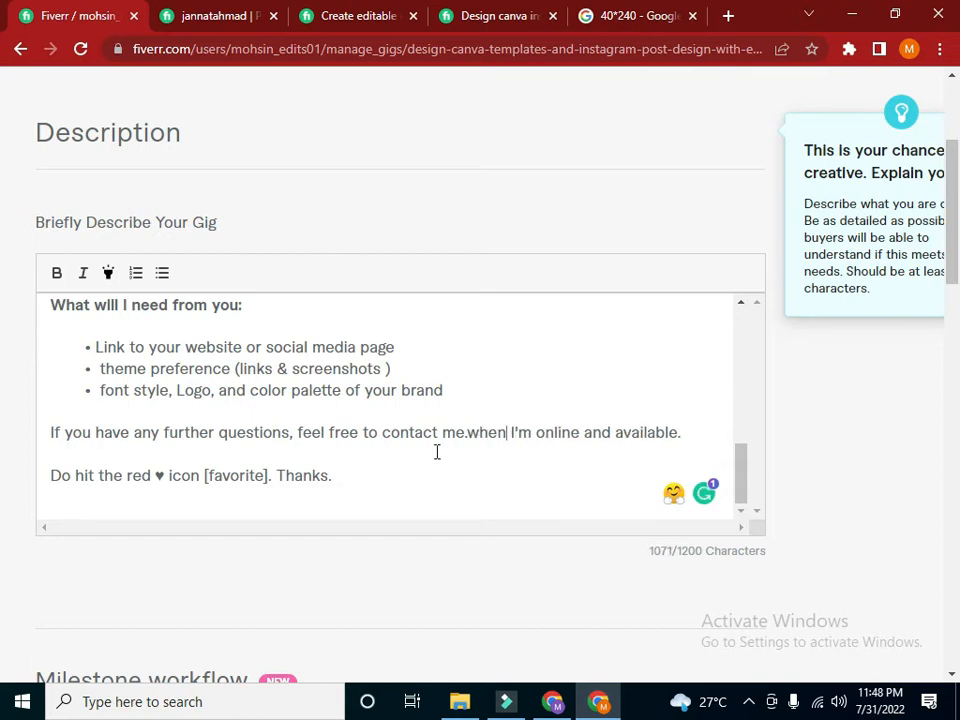
{"action": "left_click_drag", "start_coordinate": [586, 435], "coordinate": [688, 432]}
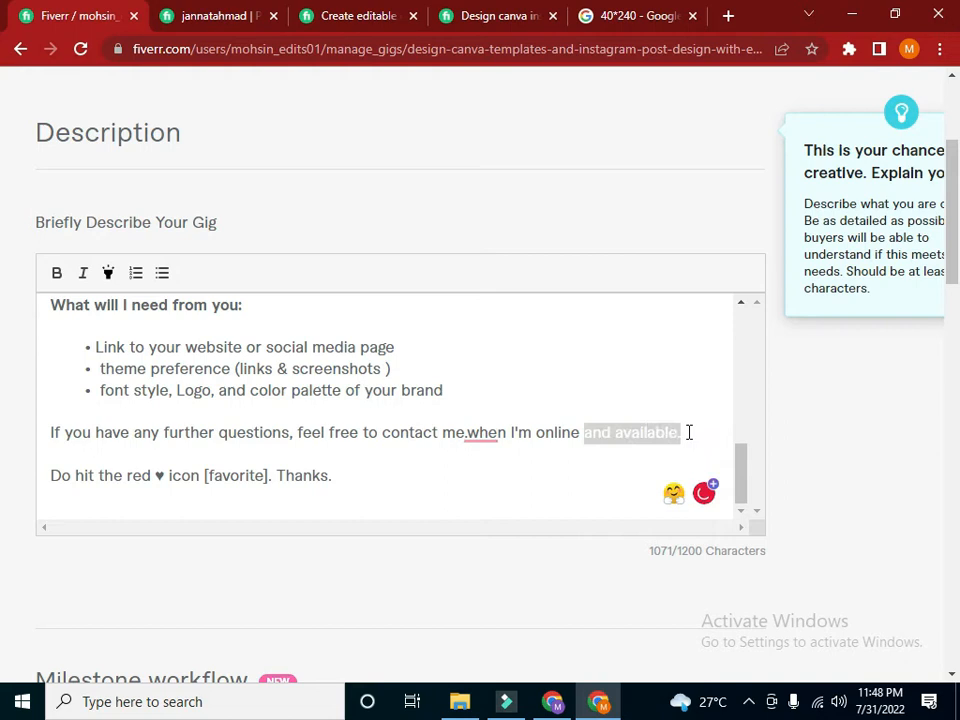
{"action": "key", "text": "BackSpace"}
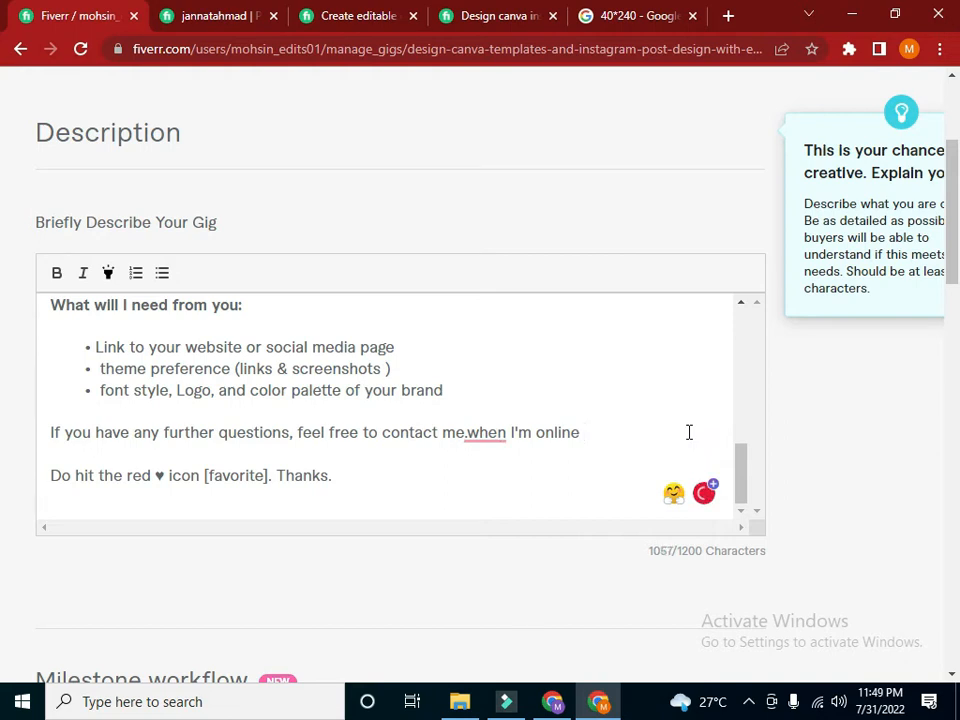
{"action": "type", "text": "ine I will contact you"}
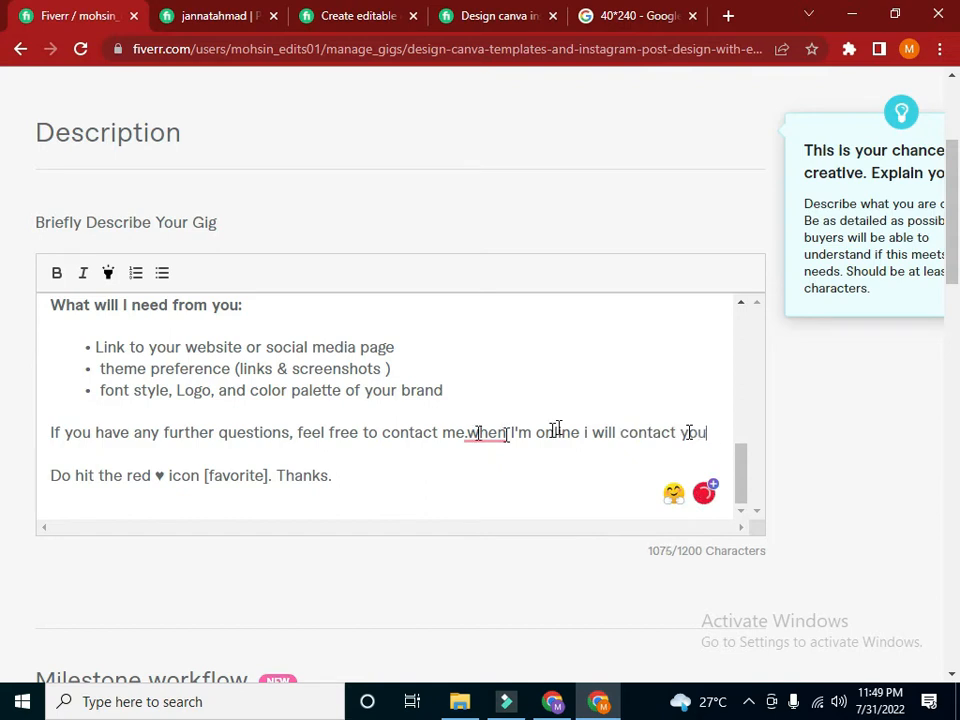
{"action": "type", "text": "."}
Add the missing space before "when" in the contact paragraph and capitalize it as "When"
{"action": "mouse_move", "coordinate": [485, 432]}
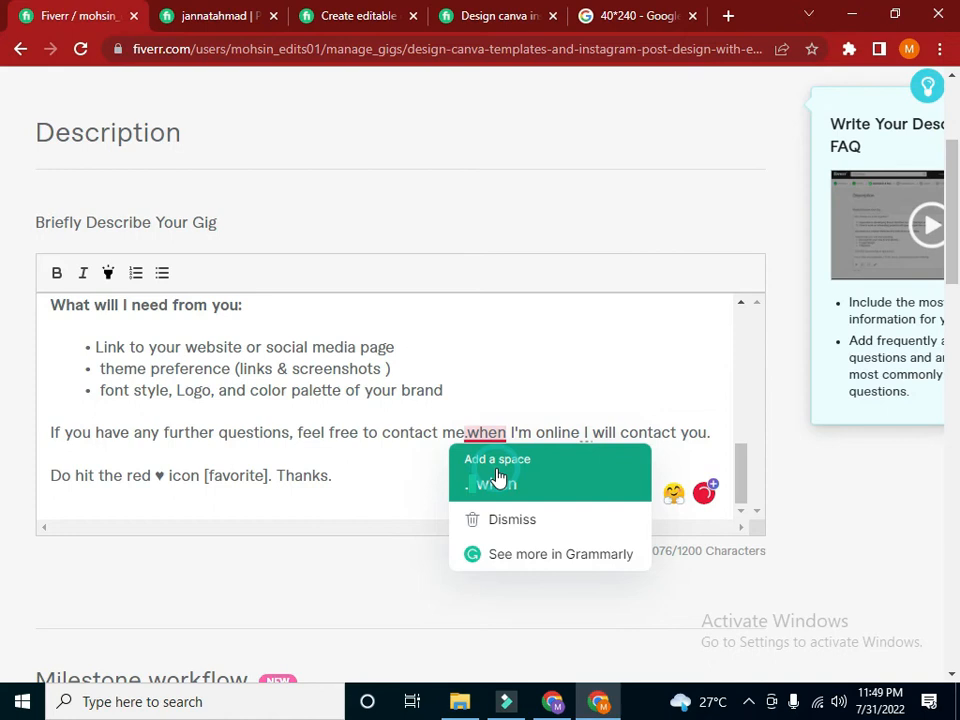
{"action": "left_click", "coordinate": [497, 472]}
{"action": "left_click", "coordinate": [477, 432]}
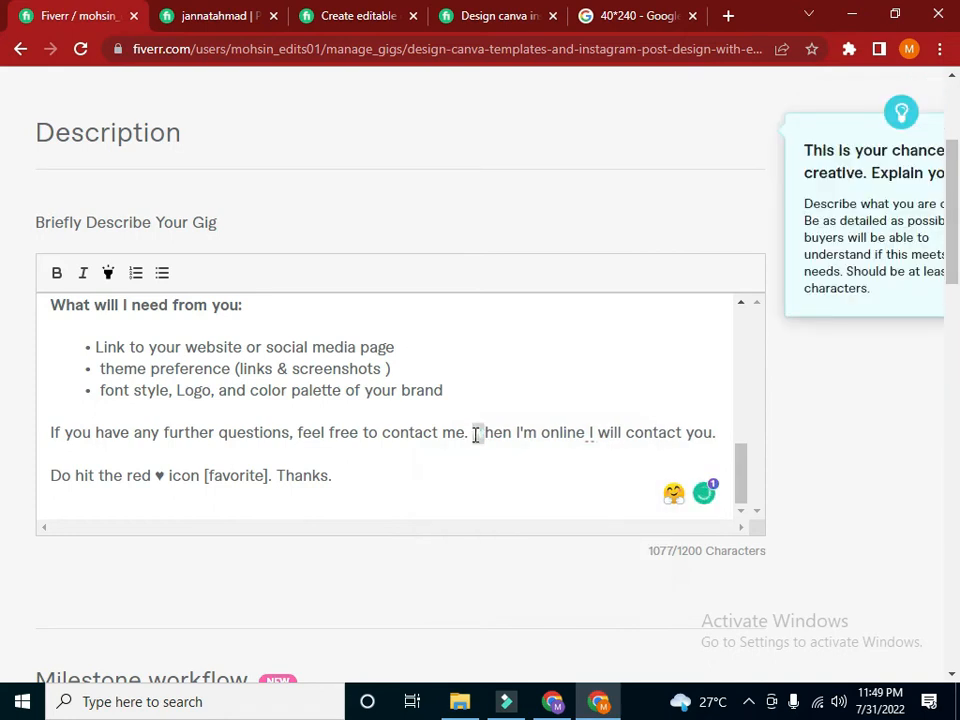
{"action": "type", "text": "W"}
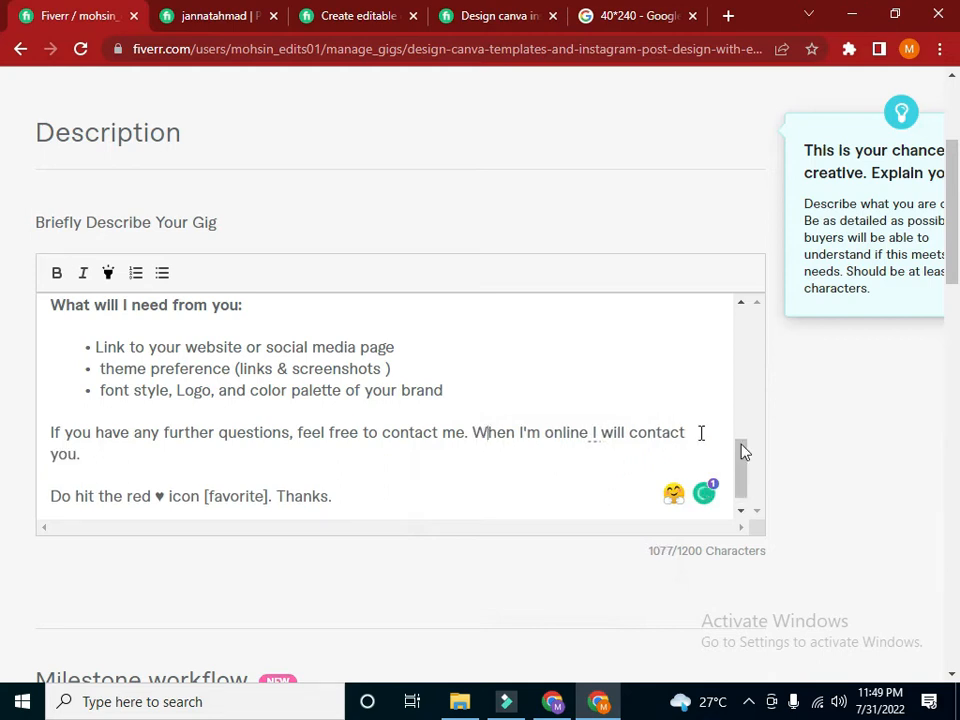
Replace the favorite-icon request in the last line so it reads "Thanks for visiting my profile." and make the line bold
{"action": "scroll", "coordinate": [748, 480], "scroll_direction": "down", "scroll_amount": 1}
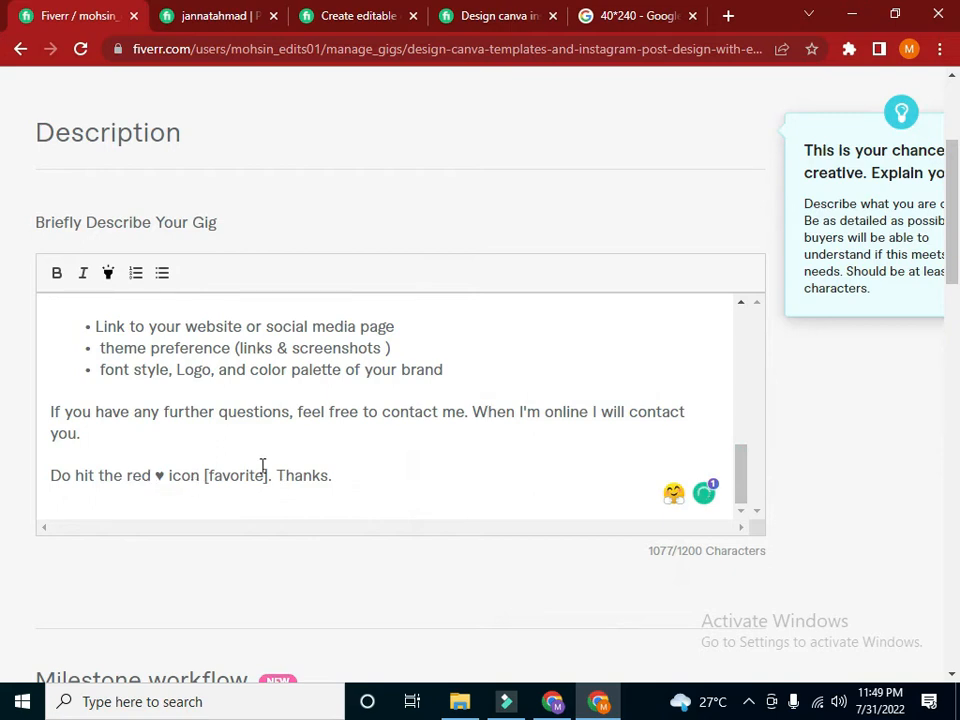
{"action": "left_click_drag", "start_coordinate": [271, 476], "coordinate": [51, 477]}
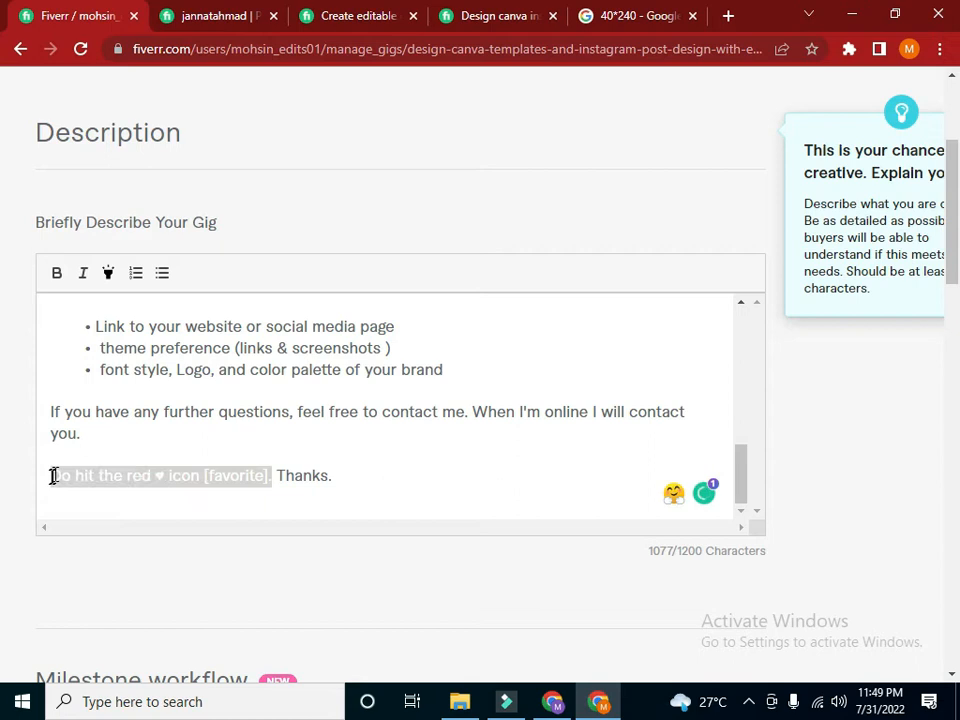
{"action": "key", "text": "BackSpace"}
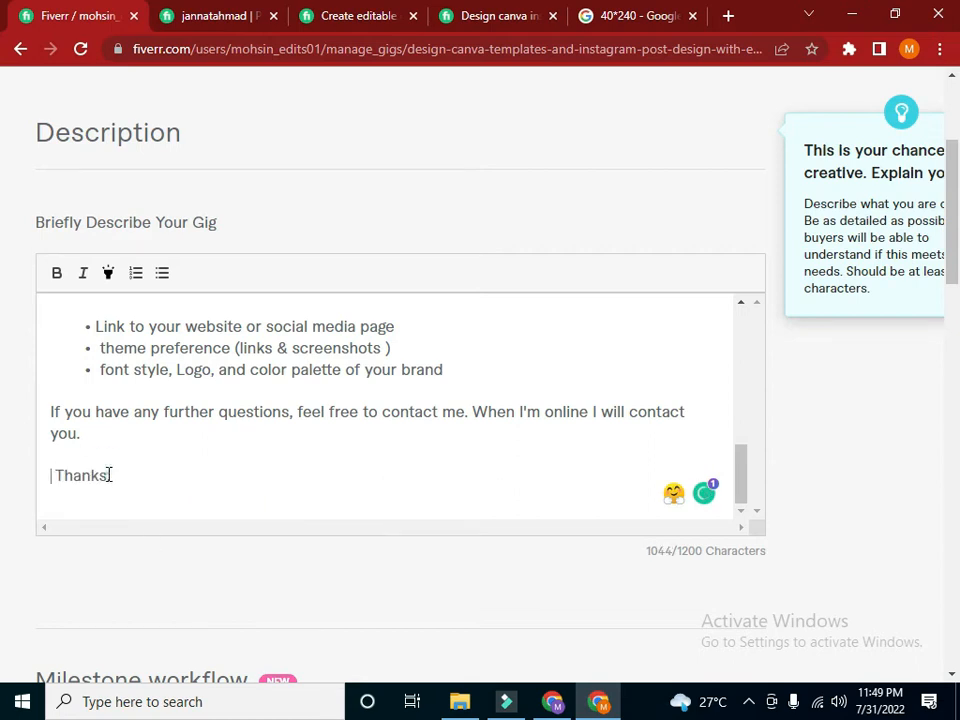
{"action": "type", "text": "!!"}
{"action": "type", "text": "or visiting my profile"}
{"action": "left_click_drag", "start_coordinate": [268, 476], "coordinate": [51, 472]}
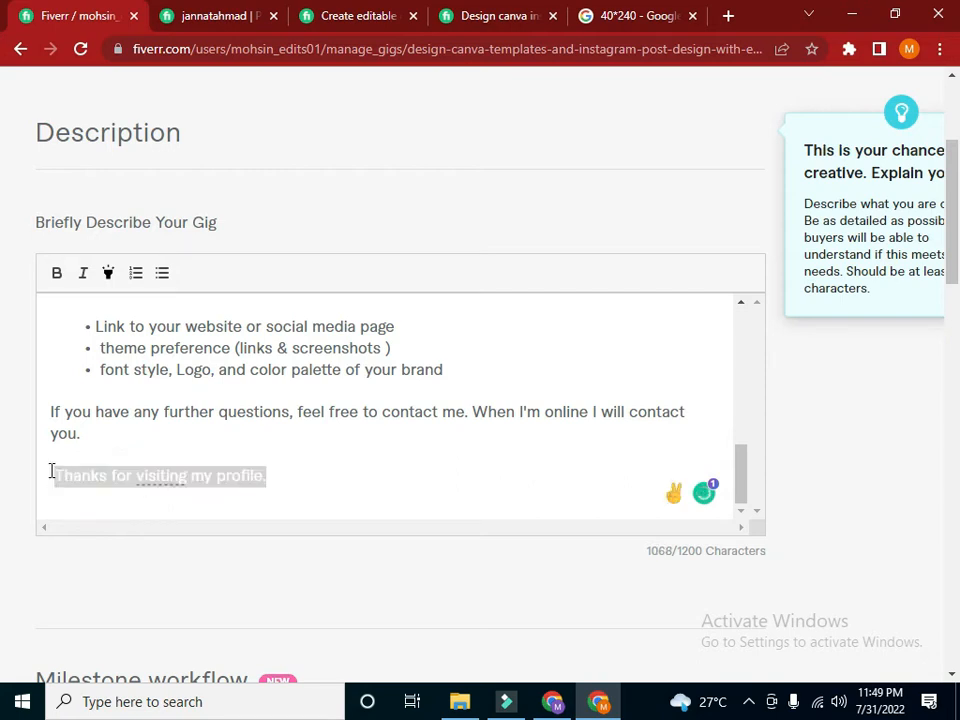
{"action": "left_click", "coordinate": [52, 277]}
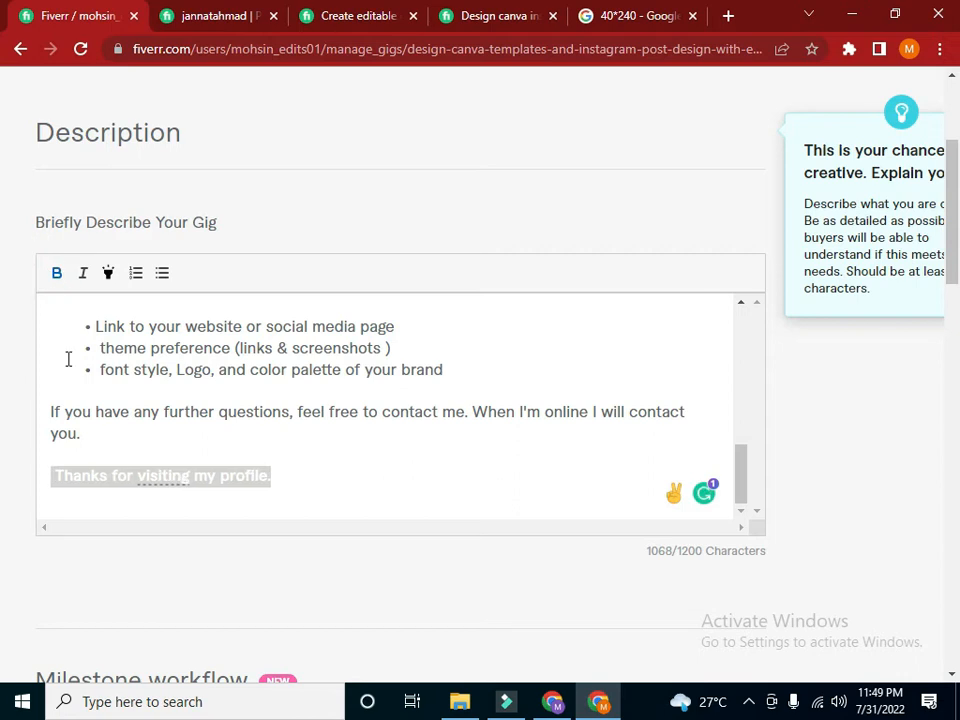
Highlight the whole contact paragraph starting with "If you have any further questions"
{"action": "left_click_drag", "start_coordinate": [84, 438], "coordinate": [50, 411]}
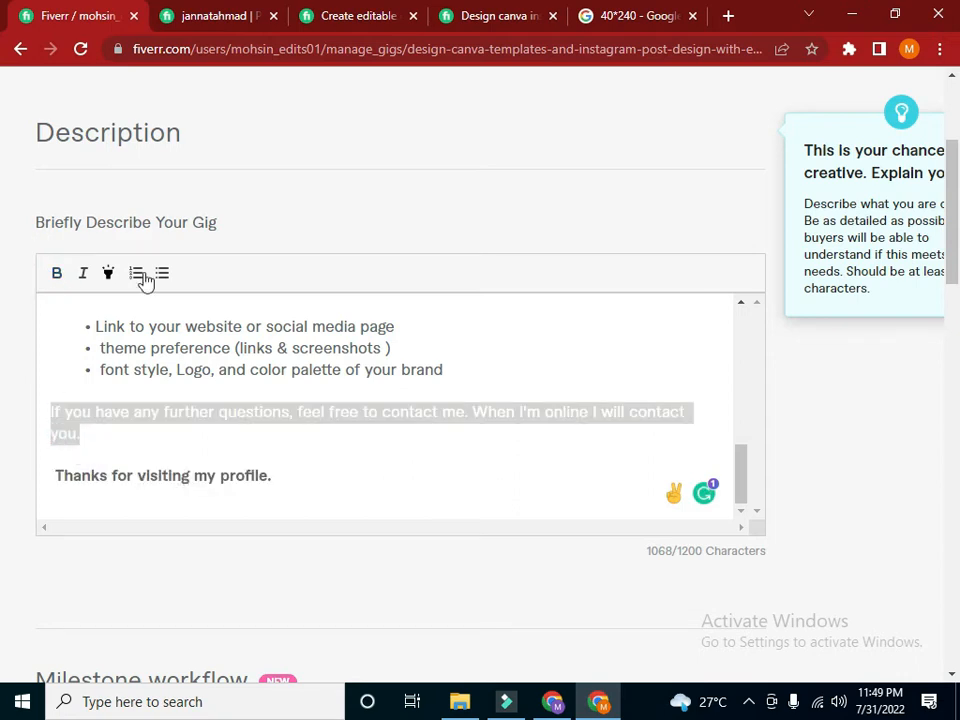
{"action": "left_click", "coordinate": [108, 273]}
{"action": "left_click", "coordinate": [360, 501]}
Highlight the heading "What will I need from you:" above the client requirements list
{"action": "left_click_drag", "start_coordinate": [737, 481], "coordinate": [747, 441]}
{"action": "left_click_drag", "start_coordinate": [257, 447], "coordinate": [51, 447]}
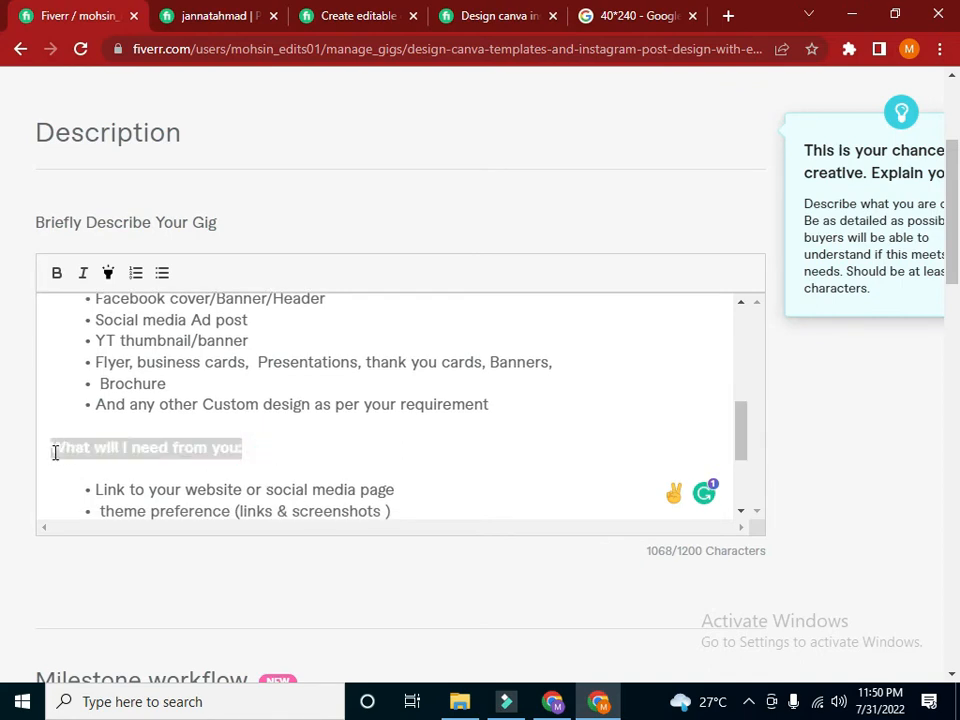
{"action": "left_click", "coordinate": [107, 274]}
{"action": "left_click", "coordinate": [632, 450]}
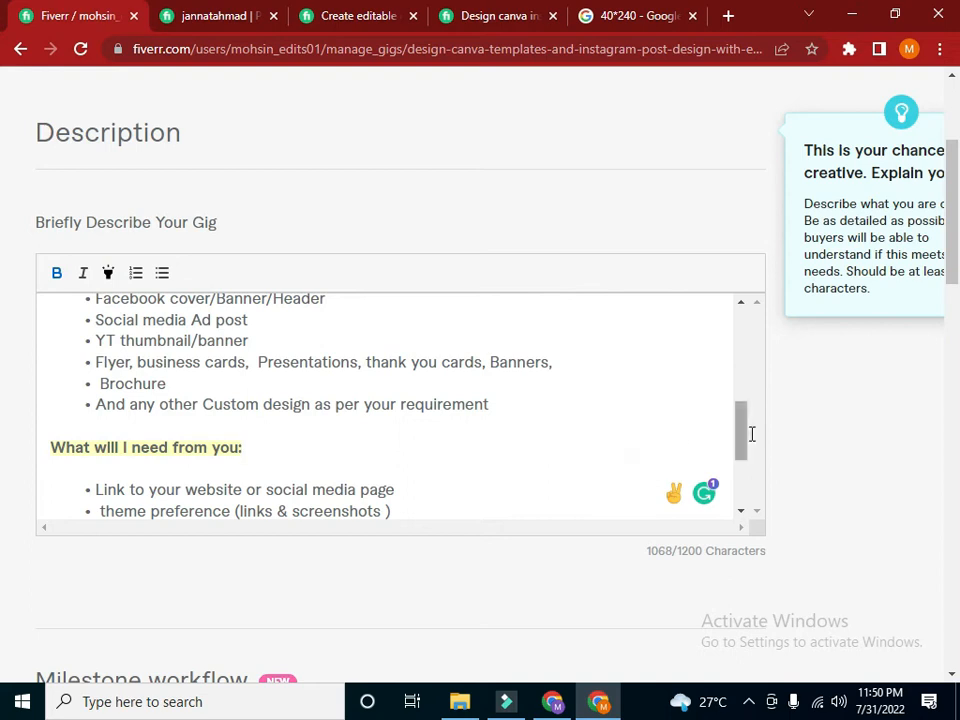
Highlight the headings "MY SERVICES INCLUDES" and "About This Gig", and make the "About This Gig" heading bold
{"action": "left_click_drag", "start_coordinate": [747, 450], "coordinate": [746, 399]}
{"action": "left_click_drag", "start_coordinate": [231, 336], "coordinate": [52, 340]}
{"action": "left_click", "coordinate": [108, 273]}
{"action": "left_click_drag", "start_coordinate": [741, 403], "coordinate": [744, 354]}
{"action": "left_click_drag", "start_coordinate": [167, 314], "coordinate": [47, 317]}
{"action": "left_click", "coordinate": [113, 273]}
{"action": "left_click", "coordinate": [56, 273]}
{"action": "left_click", "coordinate": [270, 313]}
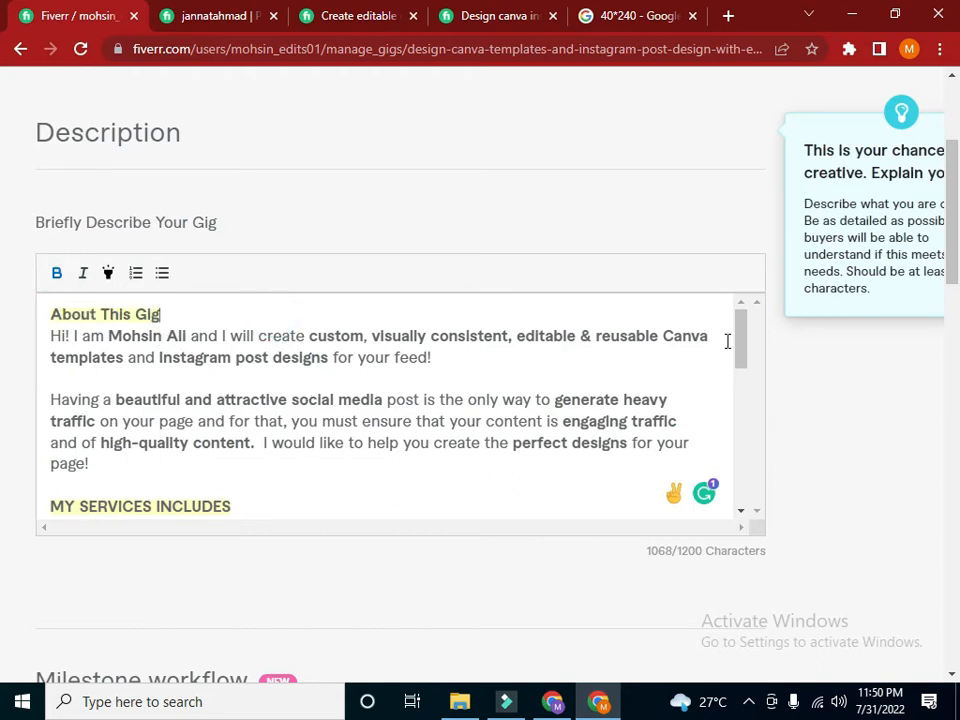
Highlight the bold phrases "perfect designs", "high-quality content." and "engaging traffic" in the description's second paragraph
{"action": "mouse_move", "coordinate": [739, 332]}
{"action": "left_mouse_down"}
{"action": "mouse_move", "coordinate": [739, 392]}
{"action": "mouse_move", "coordinate": [720, 444]}
{"action": "mouse_move", "coordinate": [741, 381]}
{"action": "mouse_move", "coordinate": [738, 342]}
{"action": "left_mouse_up"}
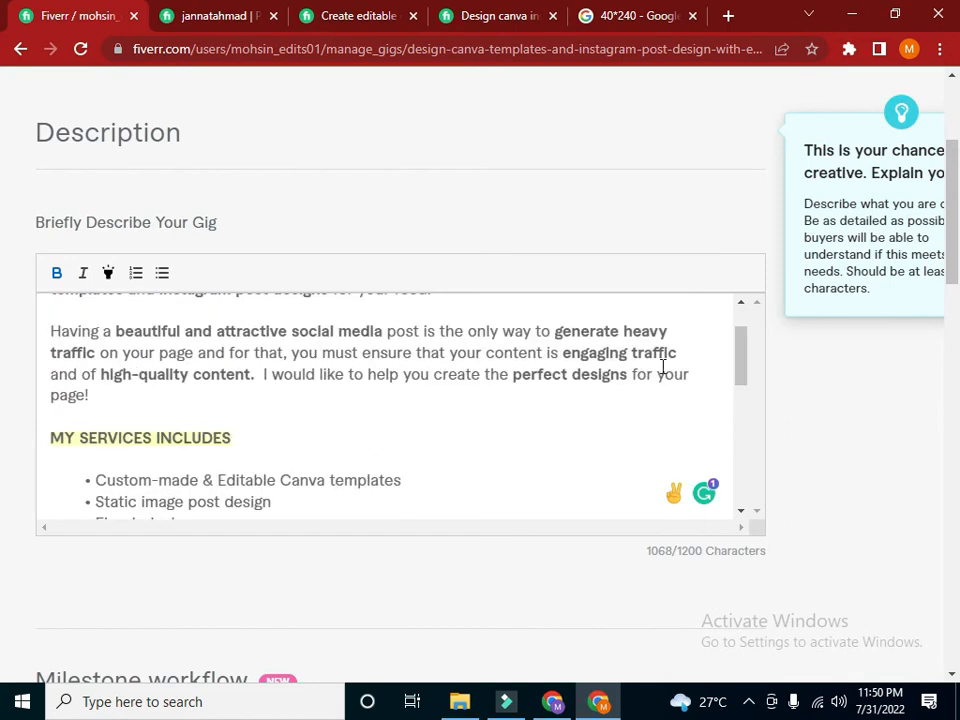
{"action": "left_click_drag", "start_coordinate": [630, 372], "coordinate": [512, 374]}
{"action": "left_click", "coordinate": [108, 272]}
{"action": "left_click", "coordinate": [250, 372]}
{"action": "left_click_drag", "start_coordinate": [256, 373], "coordinate": [100, 375]}
{"action": "left_click", "coordinate": [108, 272]}
{"action": "left_click_drag", "start_coordinate": [676, 353], "coordinate": [556, 353]}
{"action": "left_click", "coordinate": [108, 272]}
Highlight the bold phrases "generate heavy traffic" and "beautiful and attractive social media" in the second paragraph
{"action": "left_click", "coordinate": [93, 348]}
{"action": "mouse_move", "coordinate": [78, 353]}
{"action": "left_mouse_down"}
{"action": "mouse_move", "coordinate": [52, 355]}
{"action": "mouse_move", "coordinate": [160, 323]}
{"action": "mouse_move", "coordinate": [609, 323]}
{"action": "mouse_move", "coordinate": [554, 331]}
{"action": "left_mouse_up"}
{"action": "left_click", "coordinate": [108, 273]}
{"action": "left_click_drag", "start_coordinate": [383, 331], "coordinate": [115, 331]}
{"action": "left_click", "coordinate": [105, 271]}
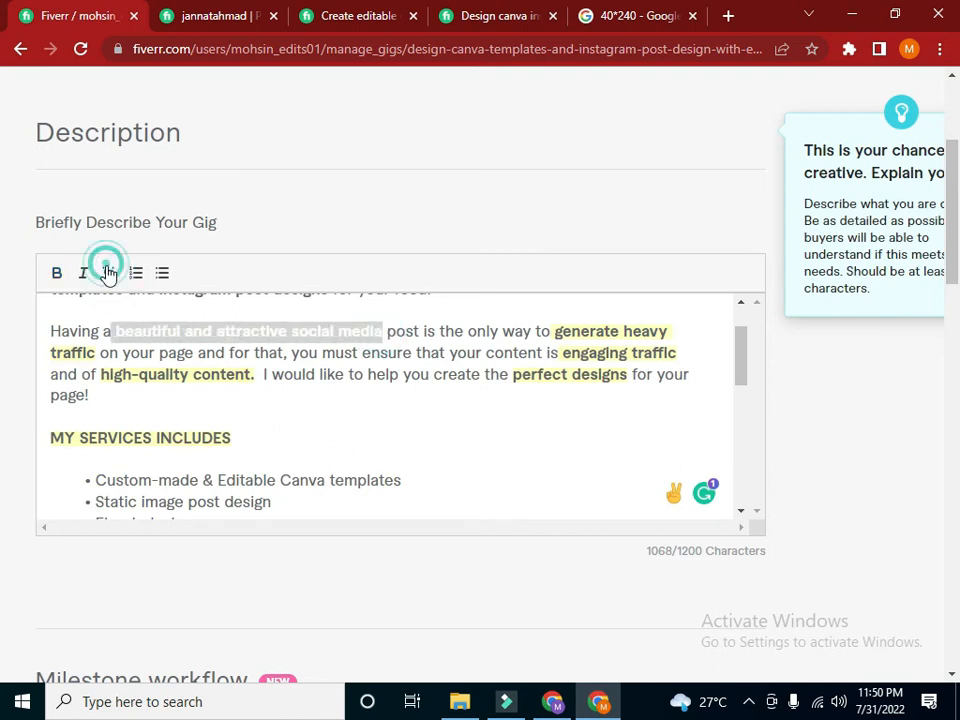
Highlight the introduction's bold phrases "Instagram post designs" and "custom, visually consistent, editable & reusable Canva templates", plus the seller's name
{"action": "mouse_move", "coordinate": [741, 388]}
{"action": "left_mouse_down"}
{"action": "mouse_move", "coordinate": [741, 373]}
{"action": "mouse_move", "coordinate": [563, 336]}
{"action": "left_mouse_up"}
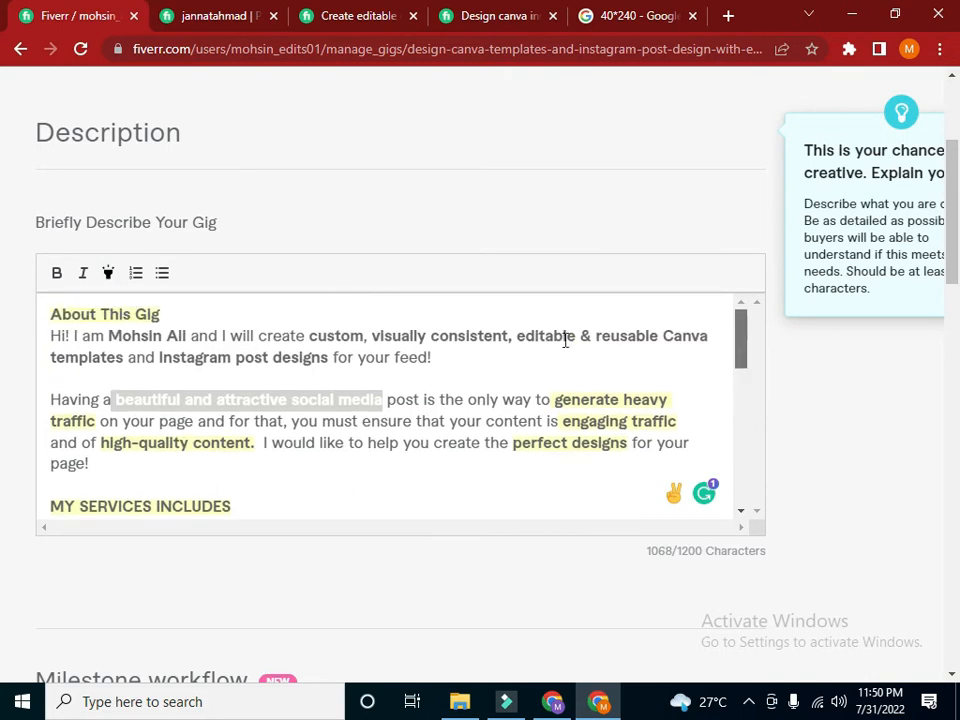
{"action": "left_click_drag", "start_coordinate": [333, 359], "coordinate": [155, 368]}
{"action": "left_click", "coordinate": [108, 272]}
{"action": "left_click_drag", "start_coordinate": [120, 350], "coordinate": [308, 338]}
{"action": "left_click", "coordinate": [109, 278]}
{"action": "left_click", "coordinate": [180, 336]}
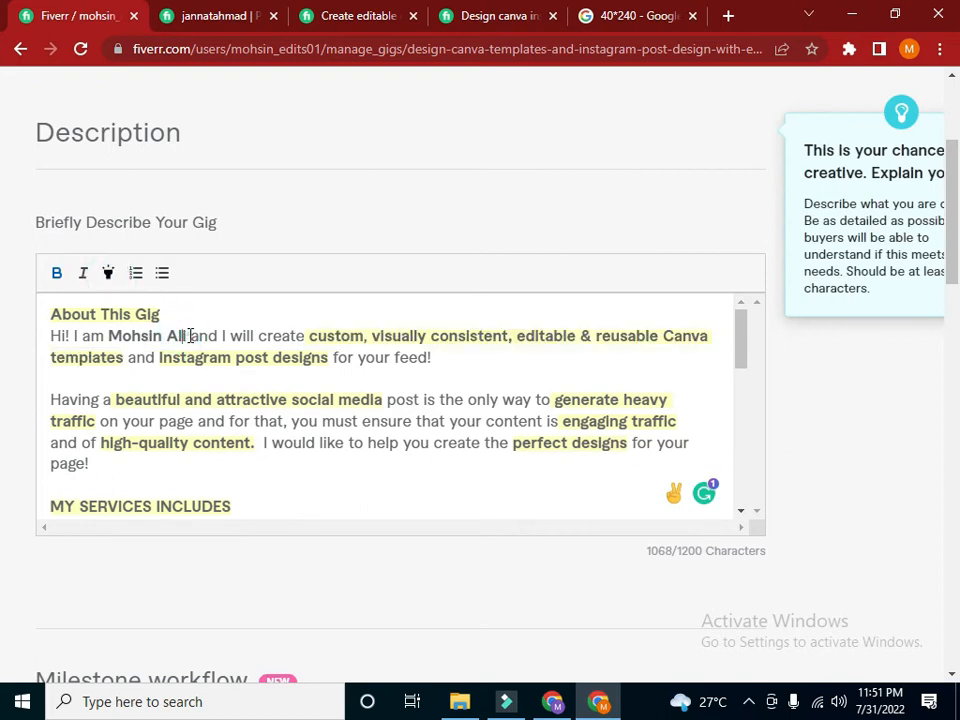
{"action": "left_click_drag", "start_coordinate": [189, 336], "coordinate": [110, 334]}
{"action": "left_click", "coordinate": [109, 273]}
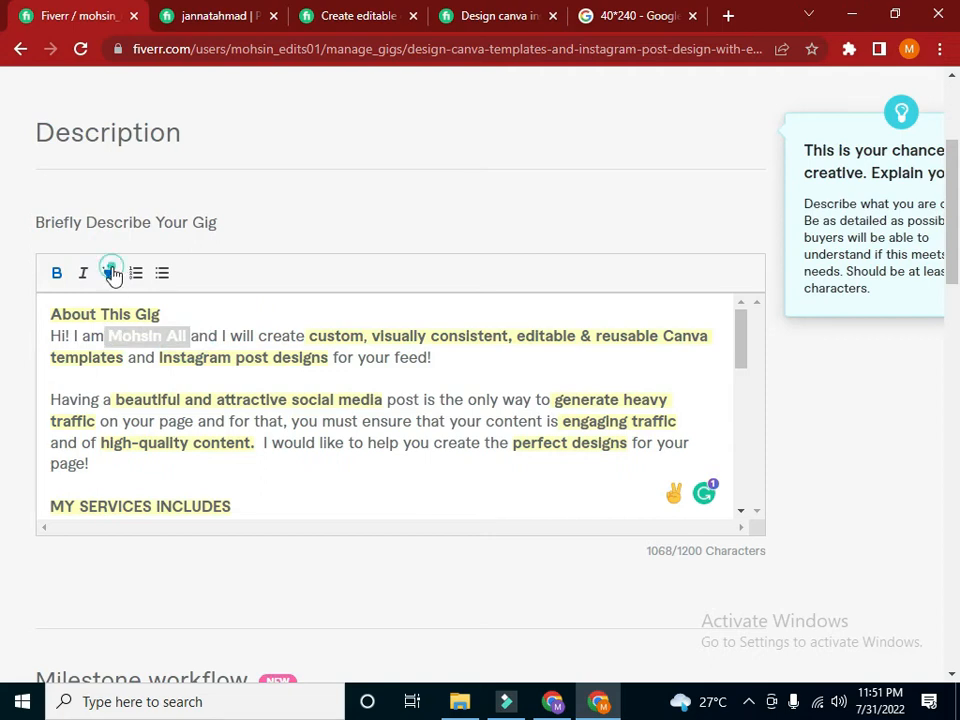
{"action": "left_click", "coordinate": [576, 204]}
Remove the highlight from the contact paragraph starting with "If you have any further questions" and the blank line above it
{"action": "left_click_drag", "start_coordinate": [743, 345], "coordinate": [745, 365]}
{"action": "left_click_drag", "start_coordinate": [745, 378], "coordinate": [726, 497]}
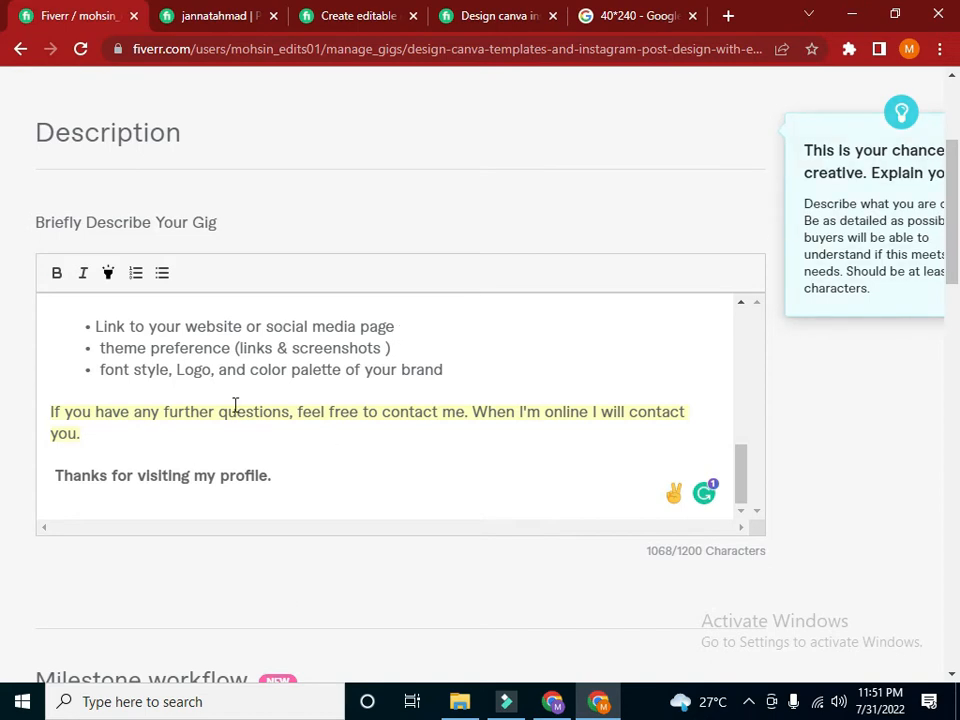
{"action": "left_click_drag", "start_coordinate": [85, 437], "coordinate": [32, 407]}
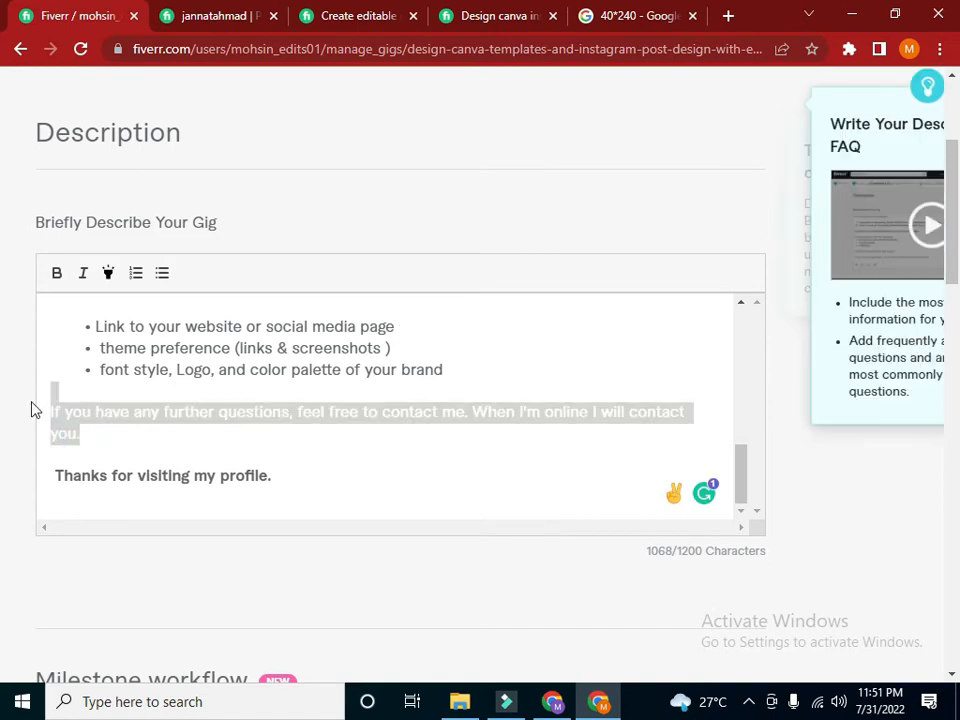
{"action": "left_click", "coordinate": [104, 280]}
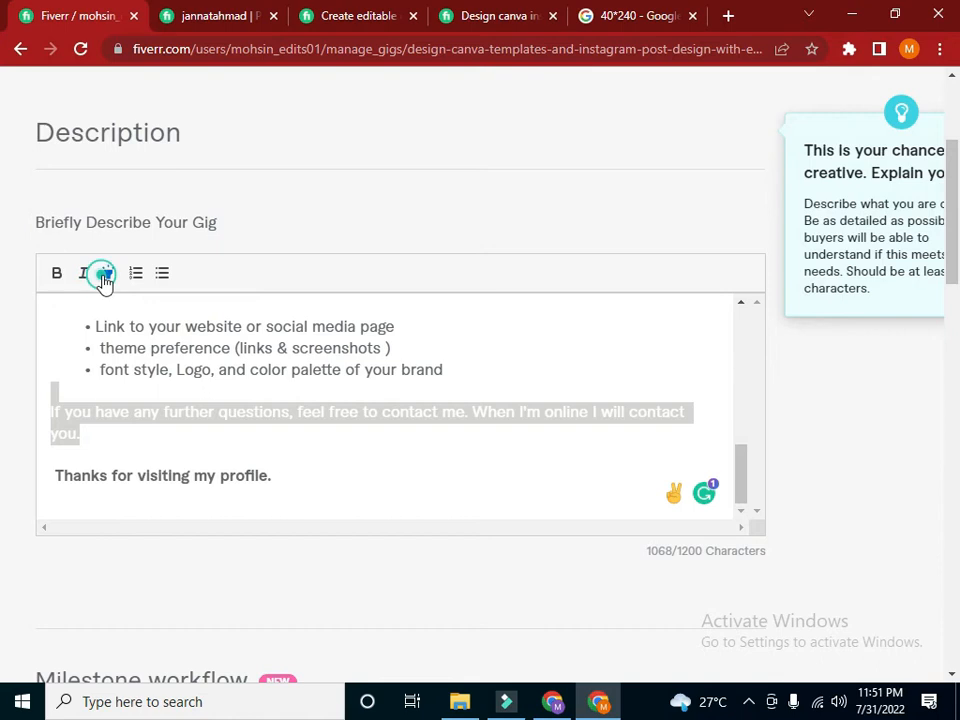
{"action": "left_click", "coordinate": [323, 473]}
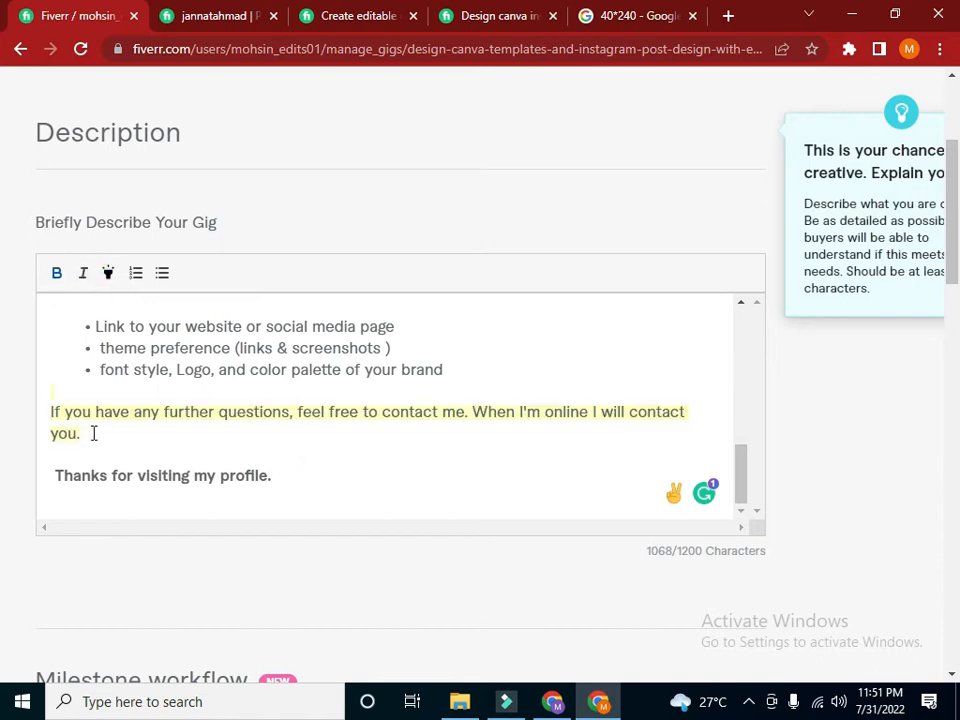
{"action": "left_click_drag", "start_coordinate": [86, 433], "coordinate": [51, 407]}
{"action": "left_click", "coordinate": [109, 279]}
{"action": "left_click", "coordinate": [117, 395]}
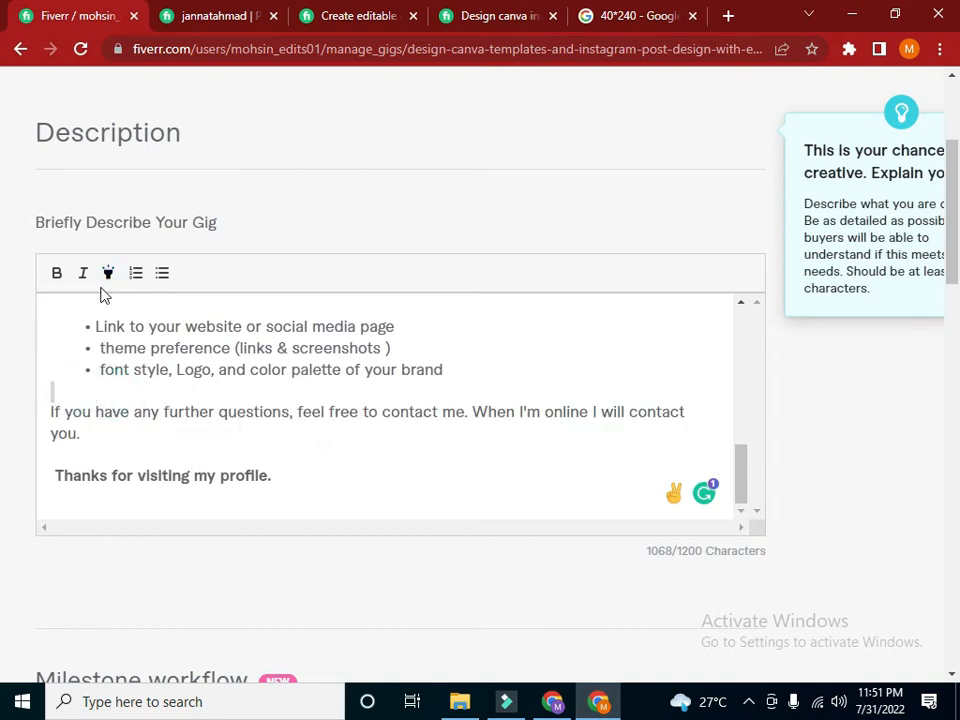
{"action": "left_click_drag", "start_coordinate": [743, 483], "coordinate": [748, 366]}
{"action": "scroll", "coordinate": [752, 422], "scroll_direction": "down", "scroll_amount": 5}
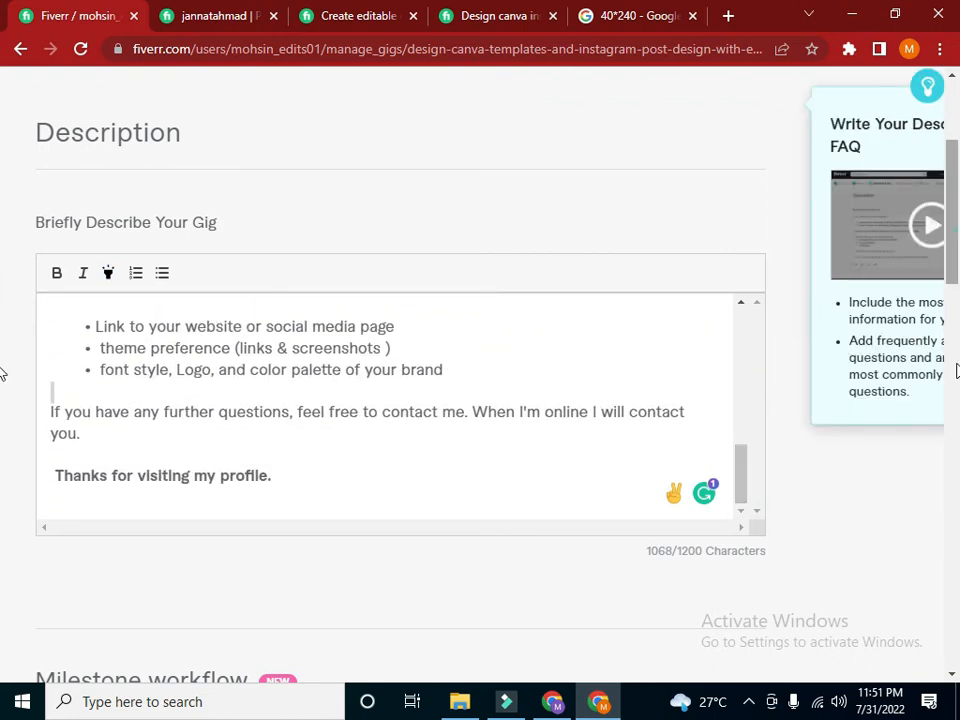
{"action": "scroll", "coordinate": [955, 370], "scroll_direction": "down", "scroll_amount": 4}
{"action": "scroll", "coordinate": [3, 296], "scroll_direction": "up", "scroll_amount": 1}
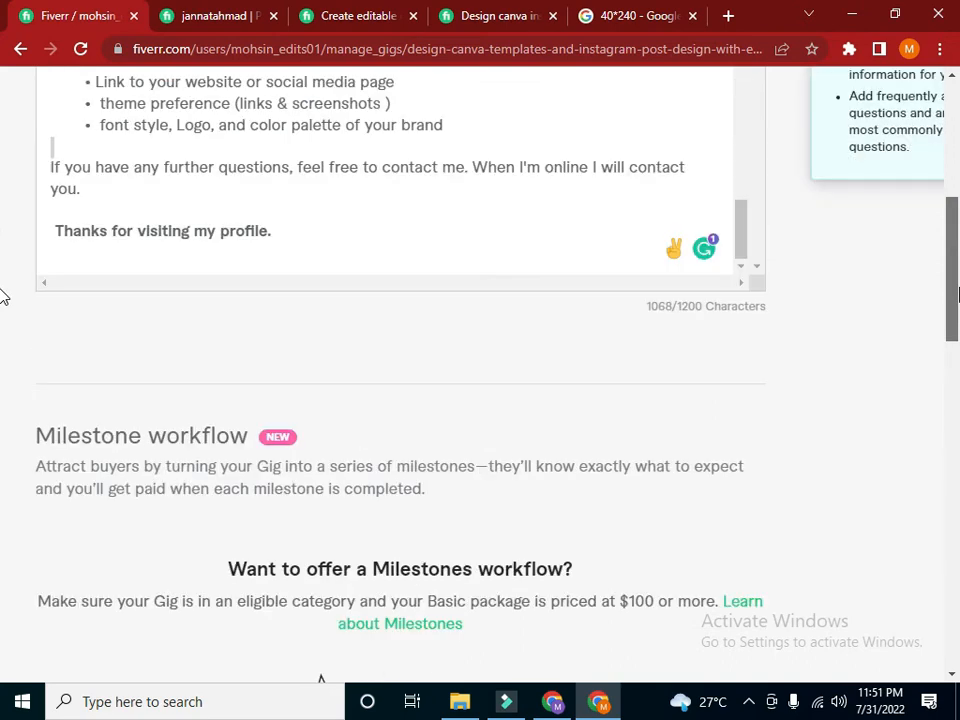
{"action": "scroll", "coordinate": [891, 328], "scroll_direction": "down", "scroll_amount": 1}
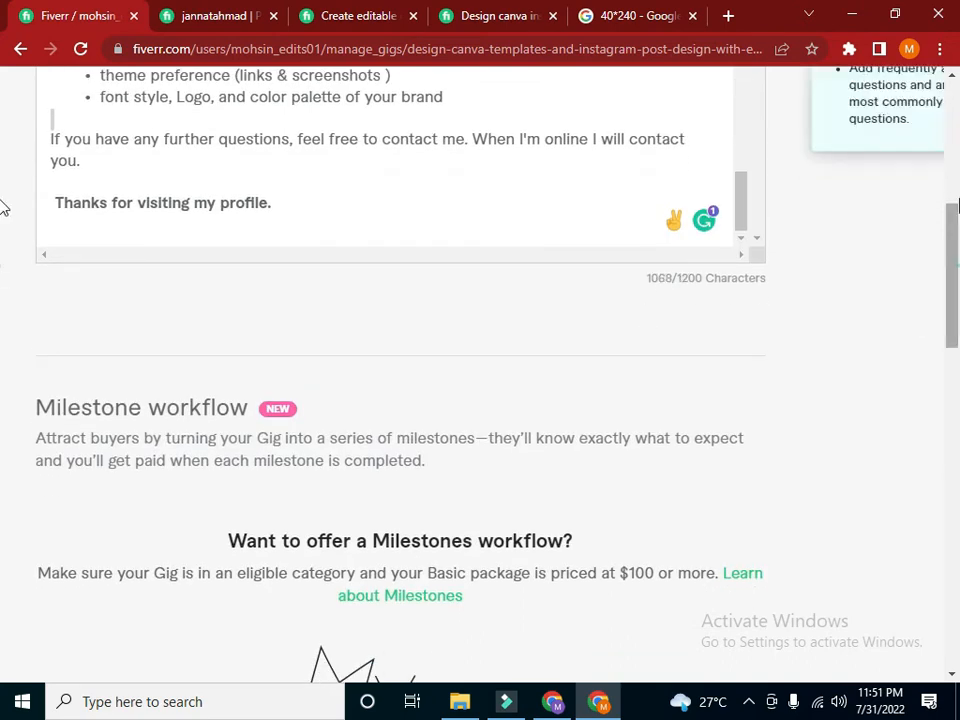
{"action": "scroll", "coordinate": [420, 349], "scroll_direction": "up", "scroll_amount": 3}
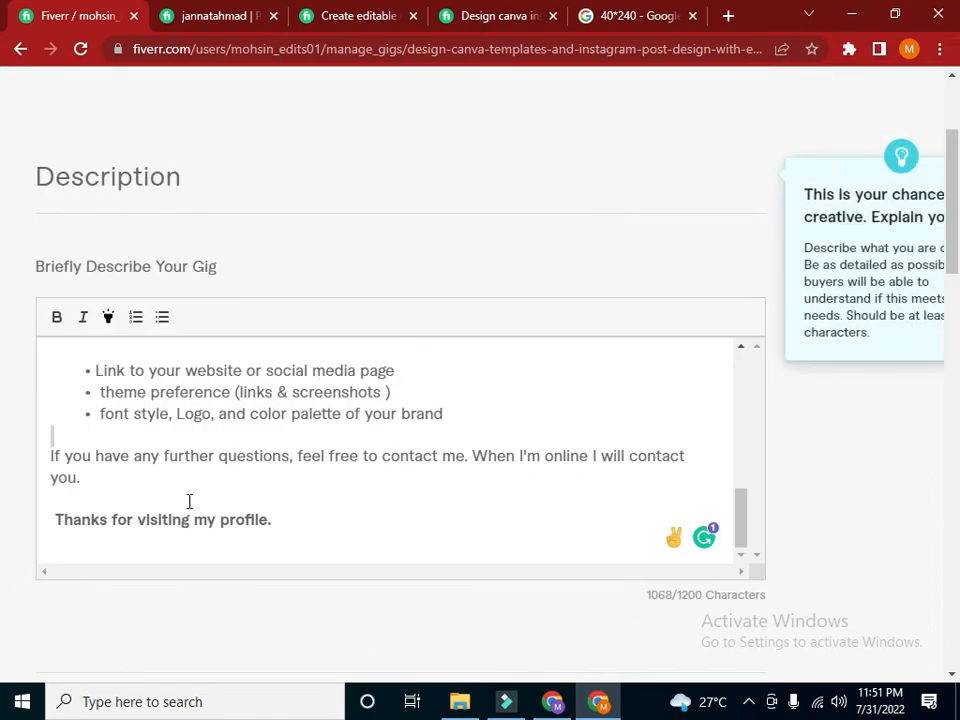
{"action": "left_click_drag", "start_coordinate": [739, 530], "coordinate": [754, 556]}
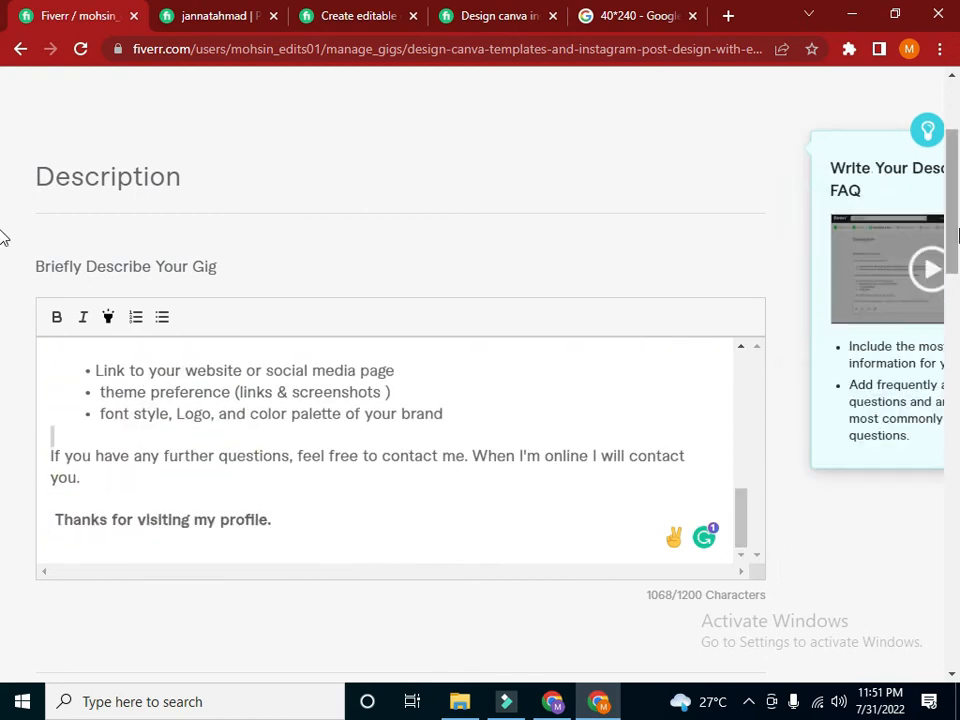
Open a blank FAQ entry, leave it empty, and save the Description & FAQ stage to continue to Requirements
{"action": "scroll", "coordinate": [950, 420], "scroll_direction": "down", "scroll_amount": 10}
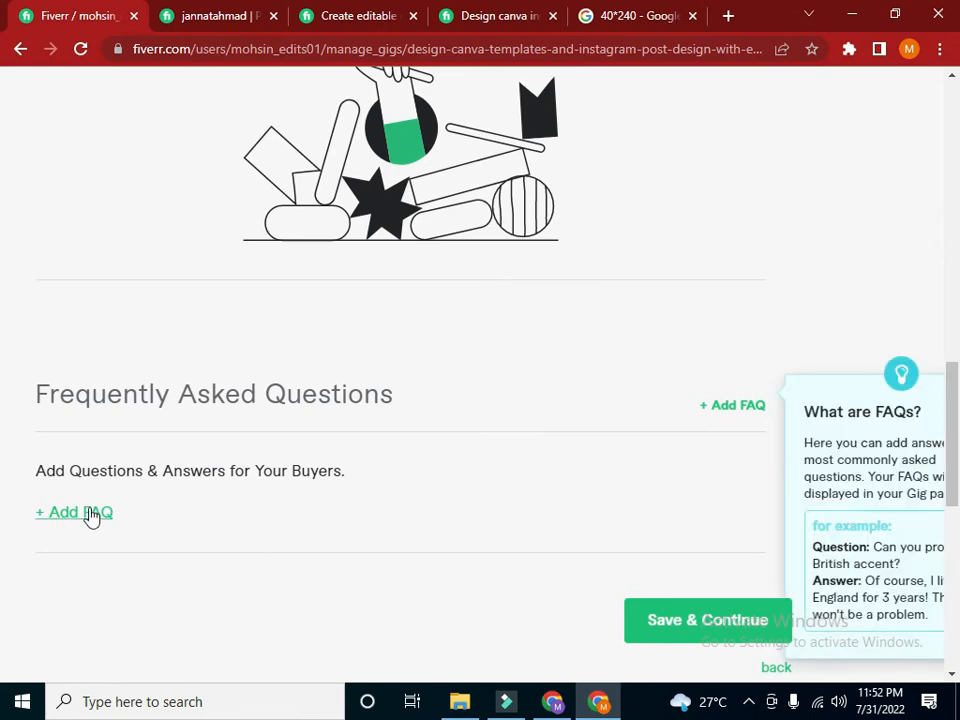
{"action": "left_click", "coordinate": [88, 513]}
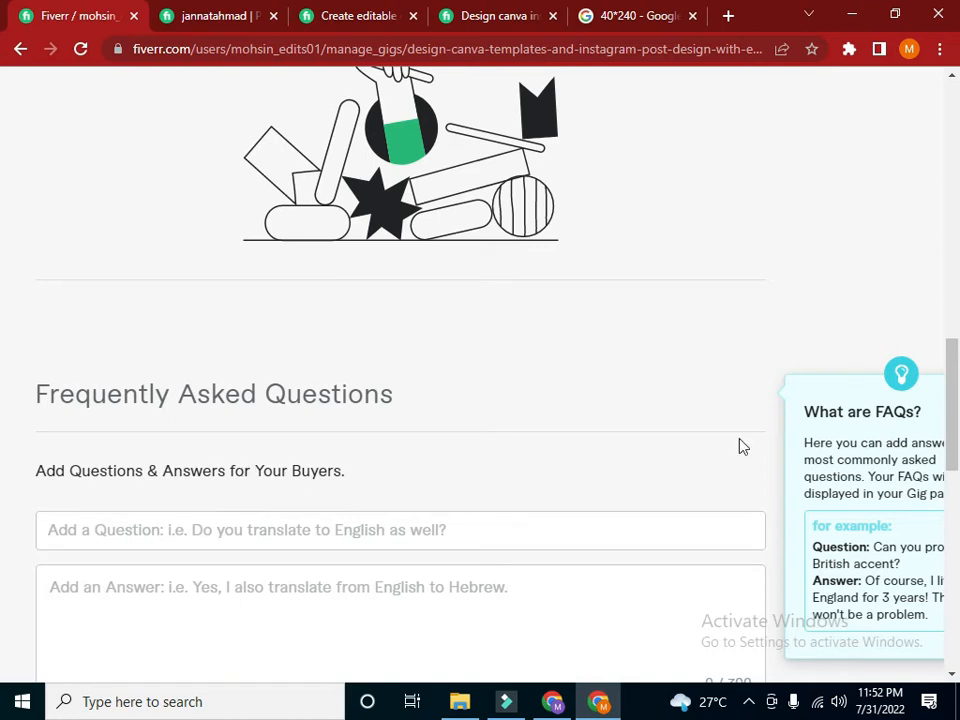
{"action": "scroll", "coordinate": [953, 505], "scroll_direction": "down", "scroll_amount": 1}
{"action": "left_click_drag", "start_coordinate": [953, 505], "coordinate": [942, 475]}
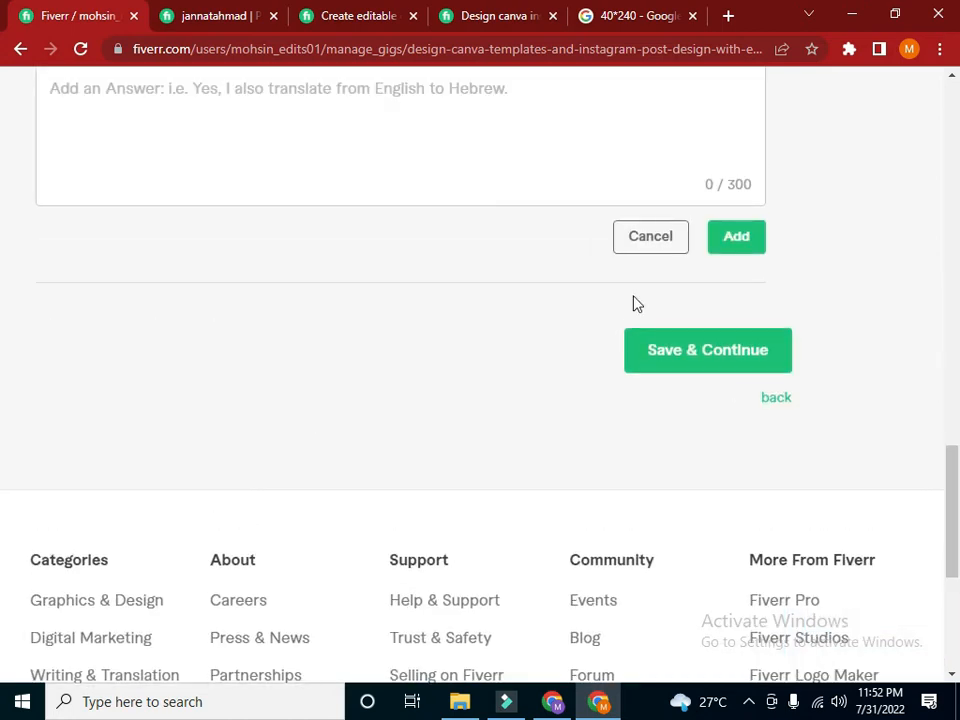
{"action": "scroll", "coordinate": [660, 315], "scroll_direction": "down", "scroll_amount": 3}
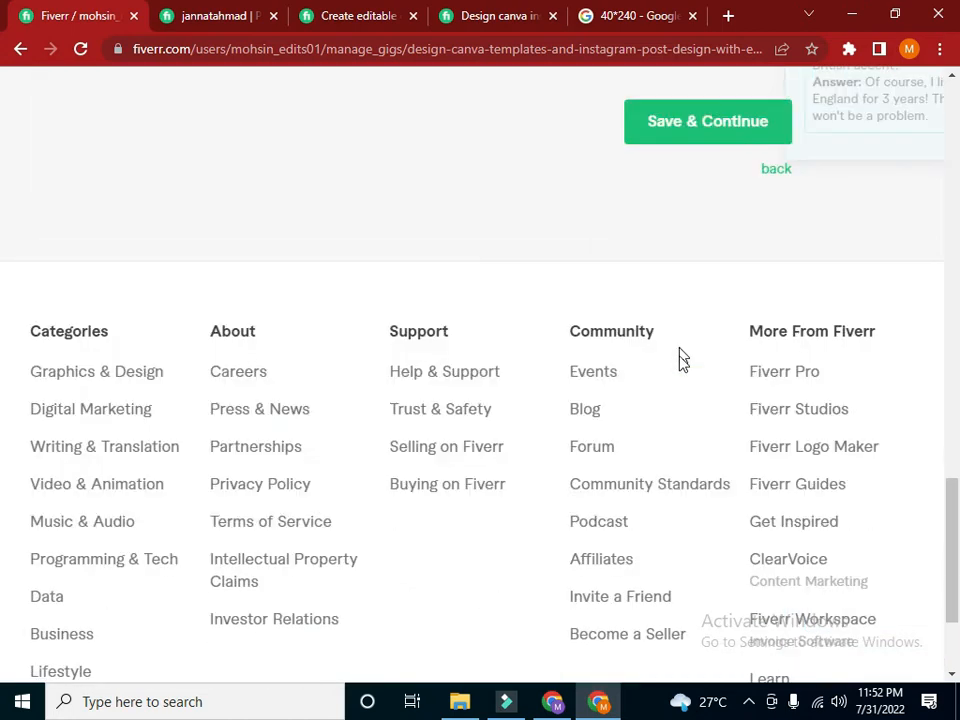
{"action": "left_click", "coordinate": [708, 145]}
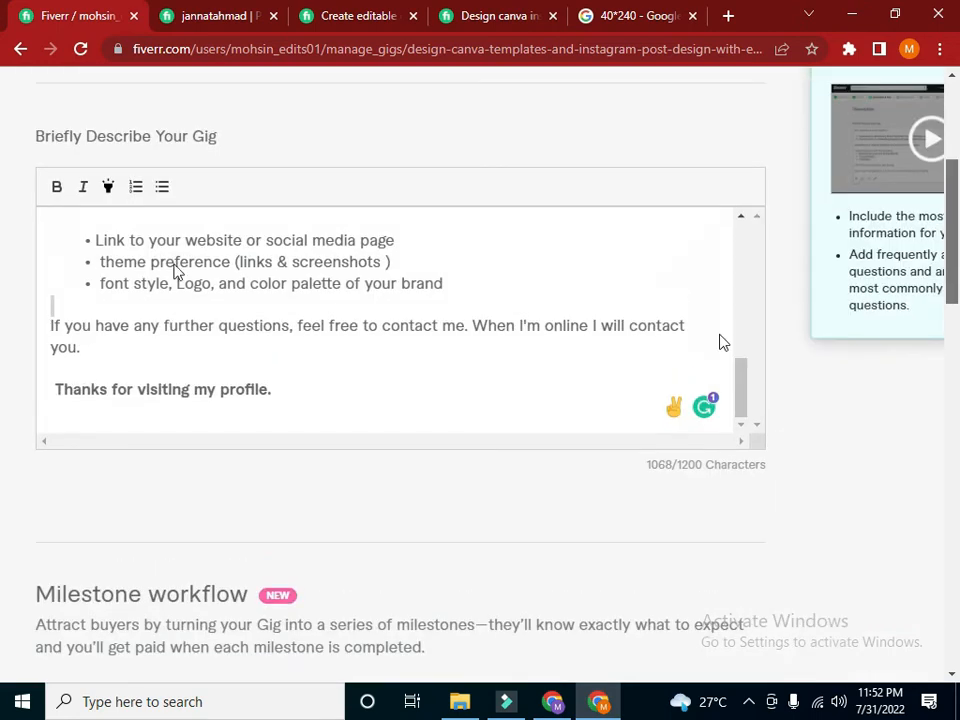
Start a new required free-text question for buyers in the gig's Requirements
{"action": "scroll", "coordinate": [928, 208], "scroll_direction": "down", "scroll_amount": 10}
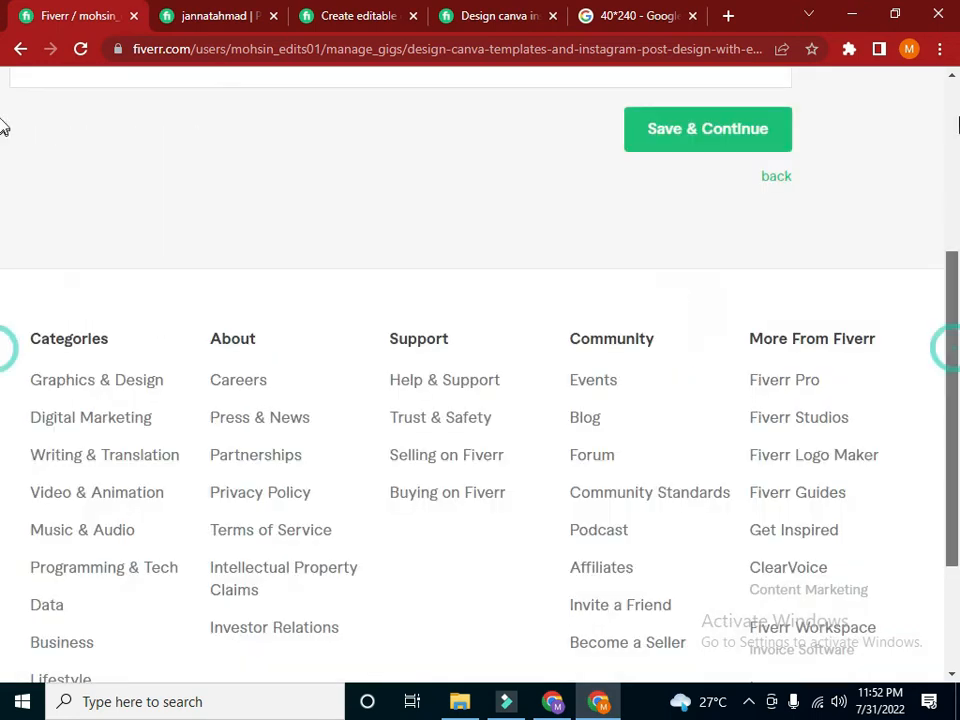
{"action": "scroll", "coordinate": [529, 206], "scroll_direction": "up", "scroll_amount": 4}
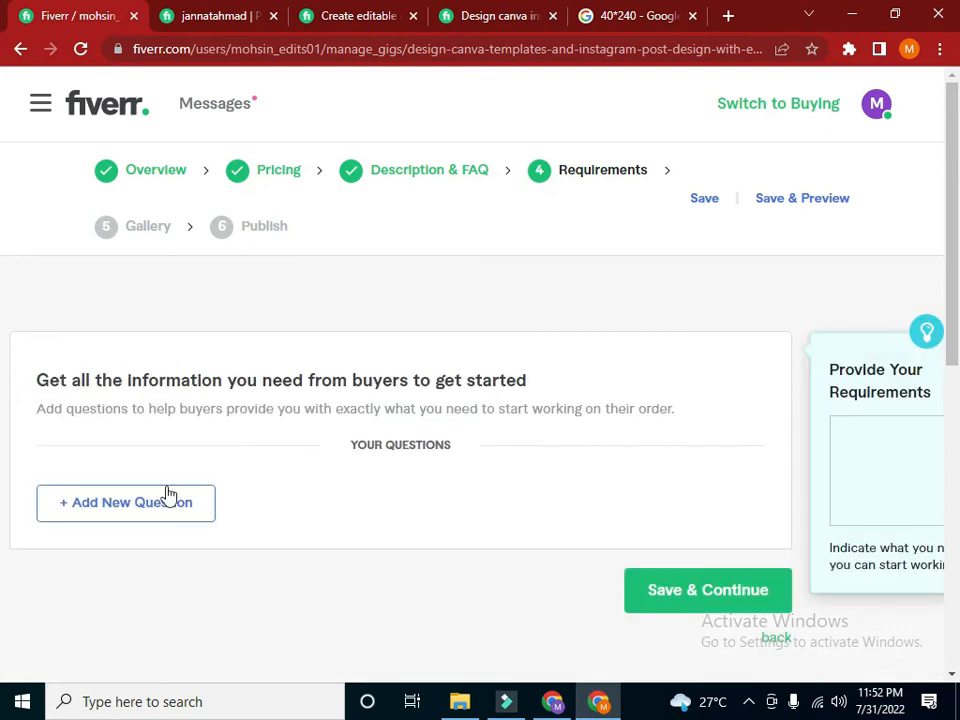
{"action": "left_click", "coordinate": [133, 510]}
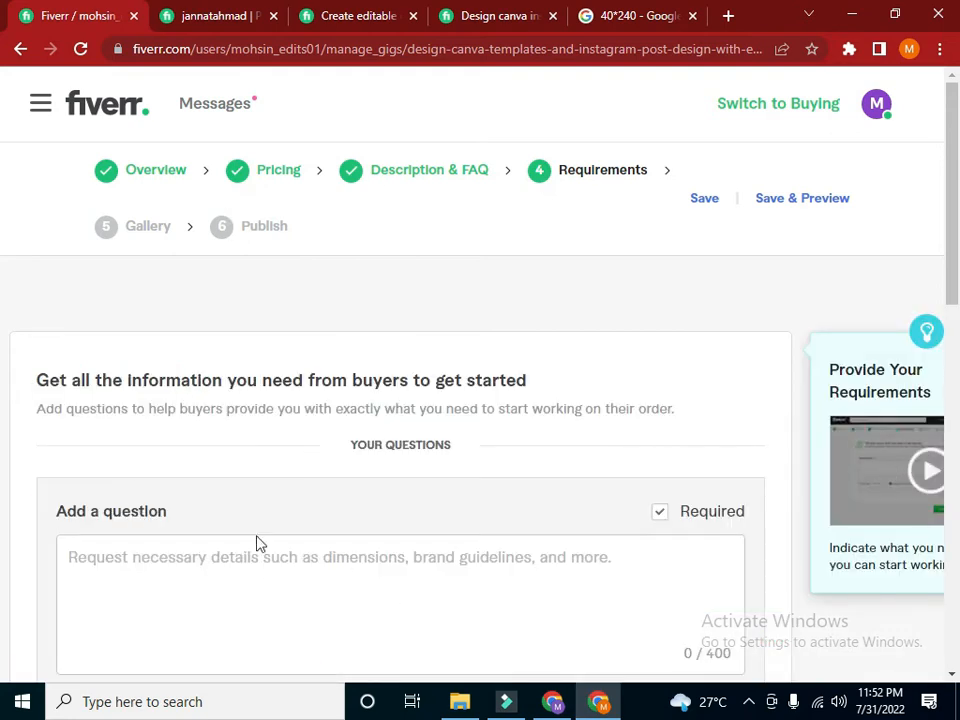
{"action": "scroll", "coordinate": [3, 340], "scroll_direction": "down", "scroll_amount": 3}
{"action": "left_click", "coordinate": [115, 234]}
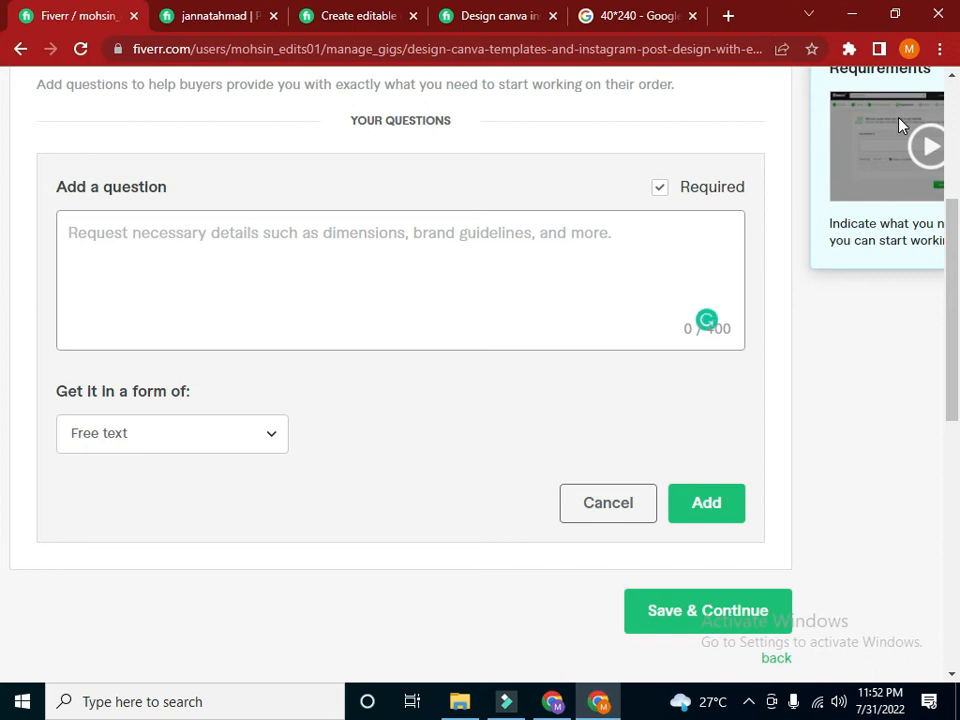
{"action": "type", "text": "B"}
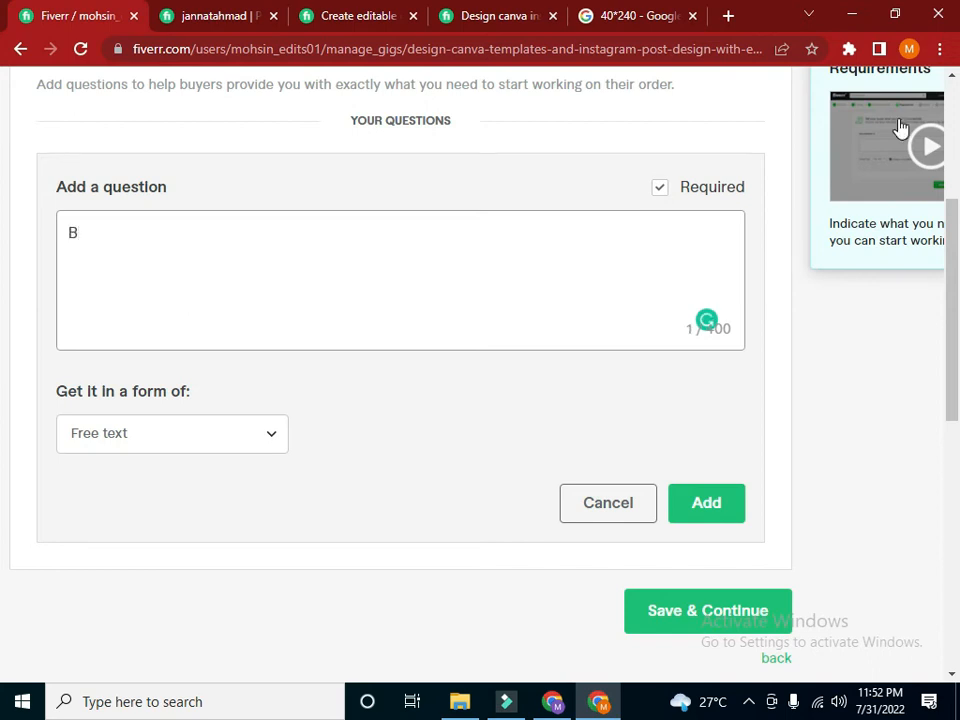
{"action": "type", "text": "EFORE PLA"}
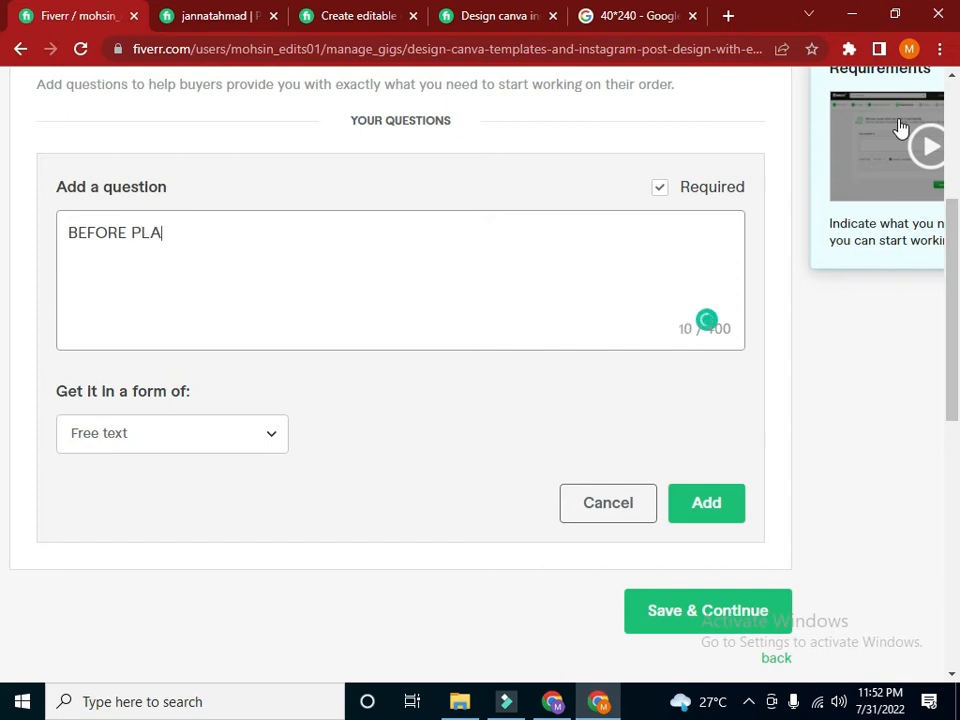
{"action": "type", "text": "CING "}
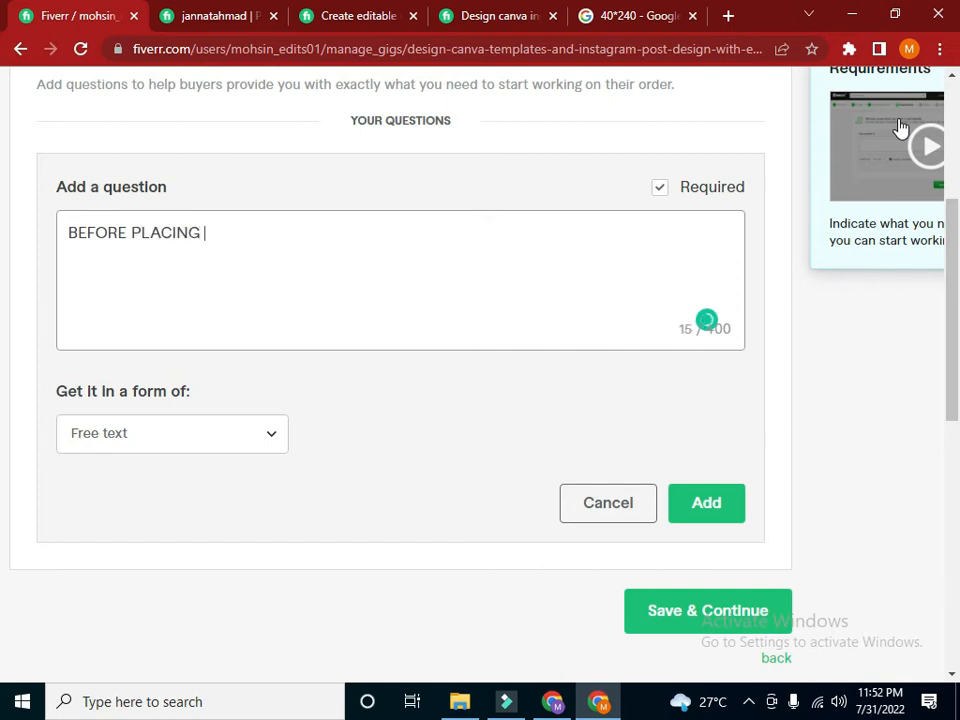
{"action": "type", "text": "YOUR "}
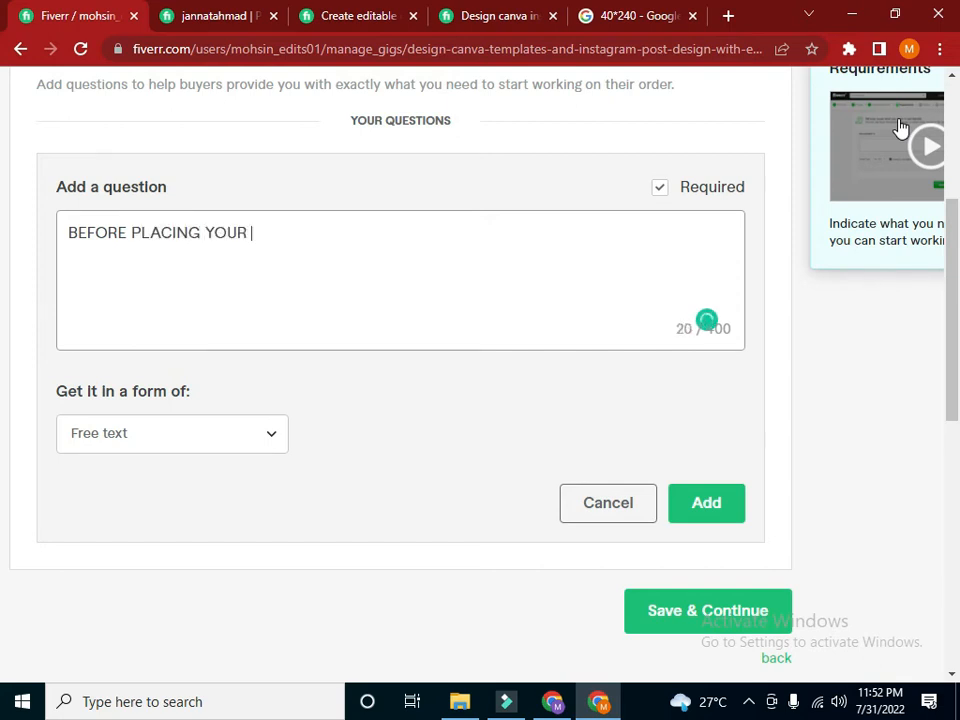
{"action": "type", "text": "ORDER "}
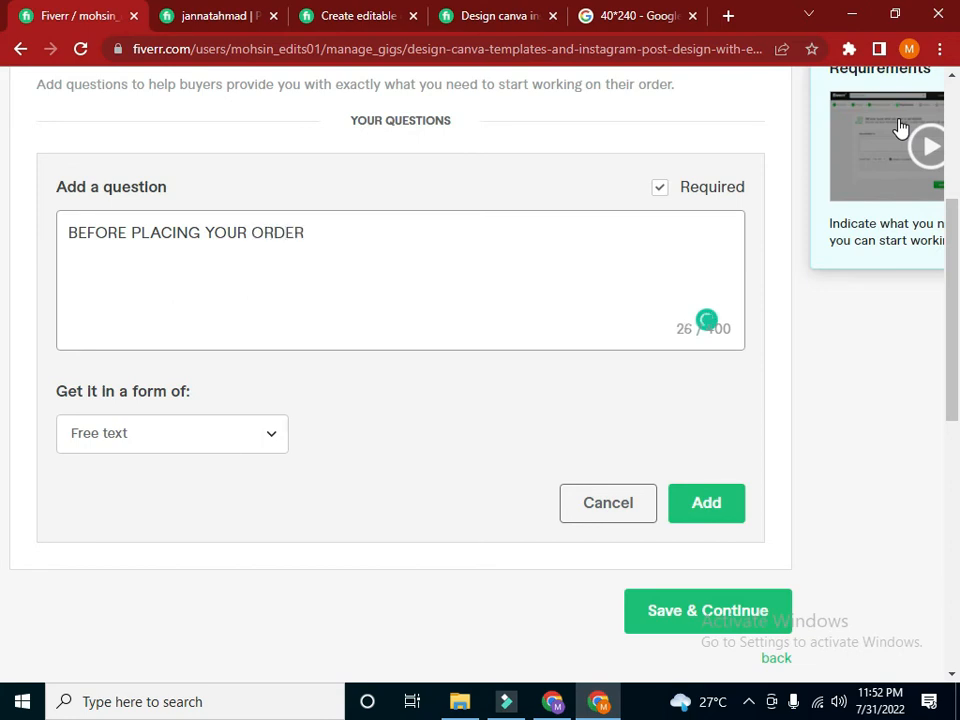
{"action": "type", "text": "CONTA"}
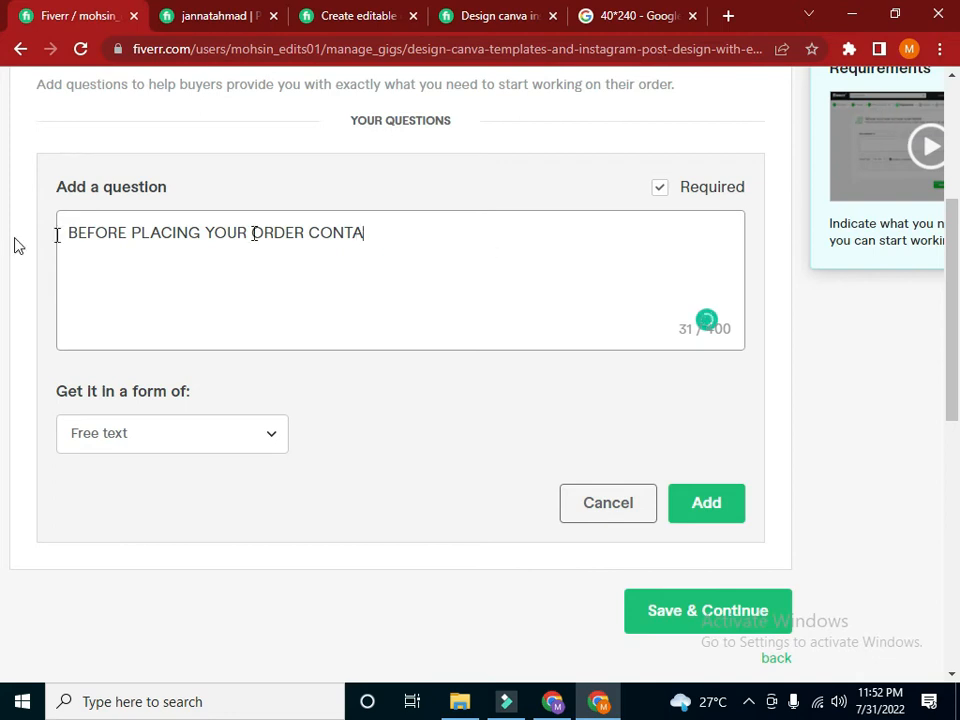
{"action": "key", "text": "ctrl+a"}
{"action": "key", "text": "BackSpace"}
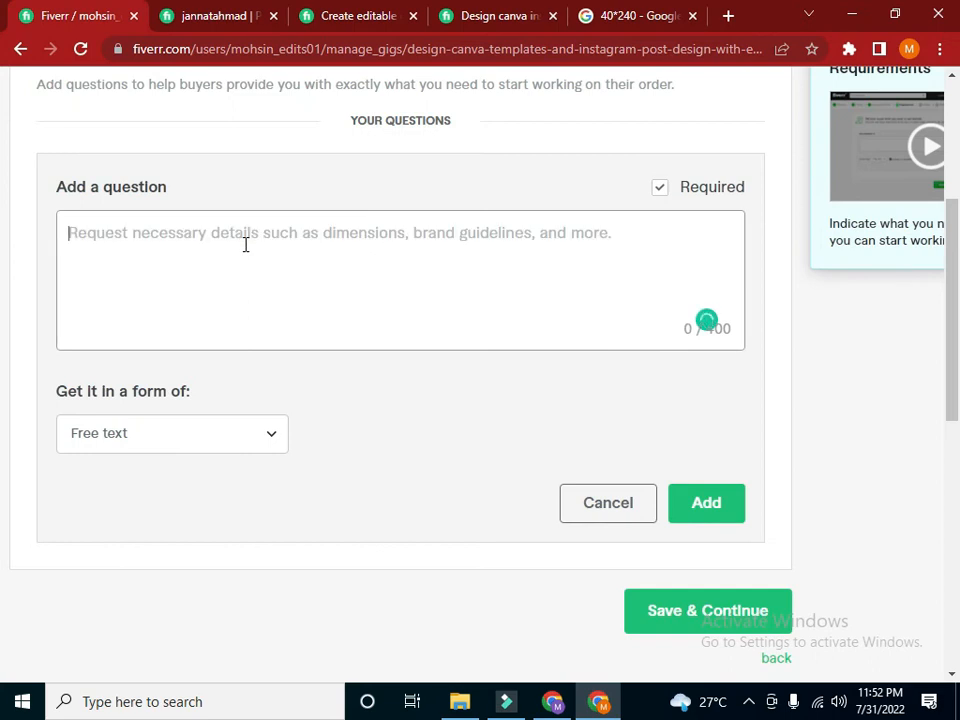
{"action": "type", "text": "PLACE Y"}
{"action": "key", "text": "BackSpace"}
{"action": "key", "text": "ctrl+a"}
{"action": "key", "text": "BackSpace"}
Write the question "AFTER PLACING YOUR ORDER MUST CONTACT WITH ME.", correct its spelling, and add it as required free text
{"action": "type", "text": "A"}
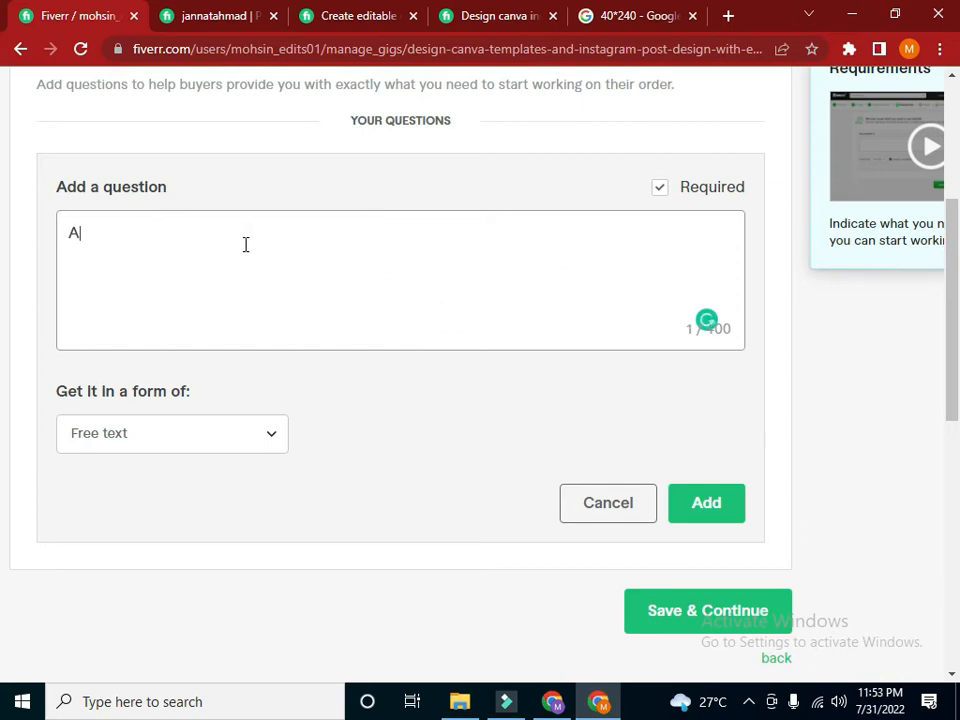
{"action": "type", "text": "FTER PLACING"}
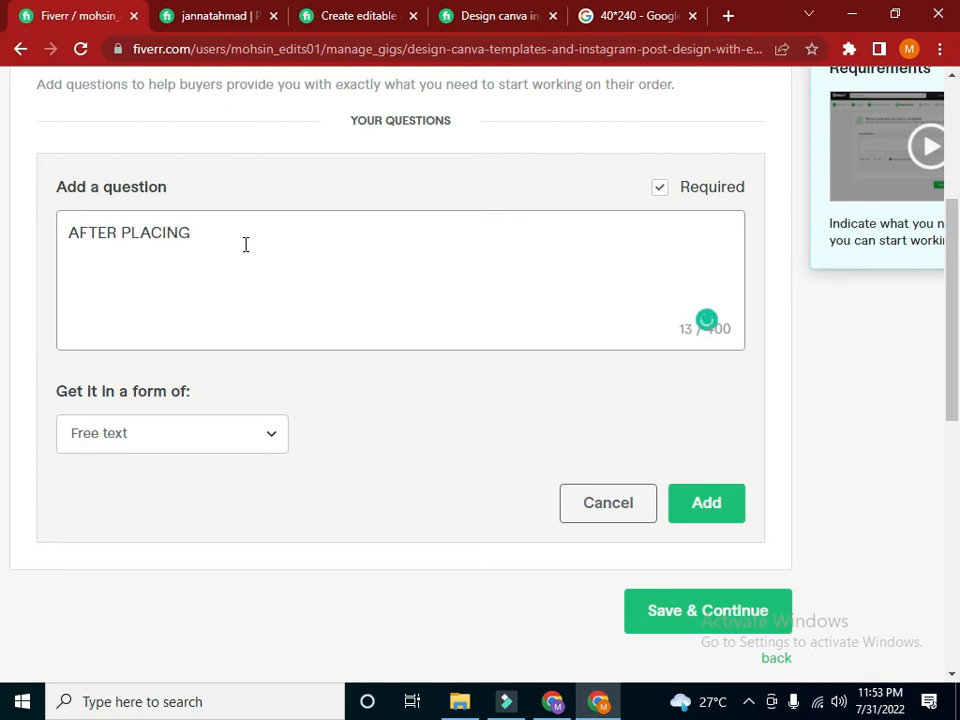
{"action": "type", "text": " YOYR ORDER MUSTR"}
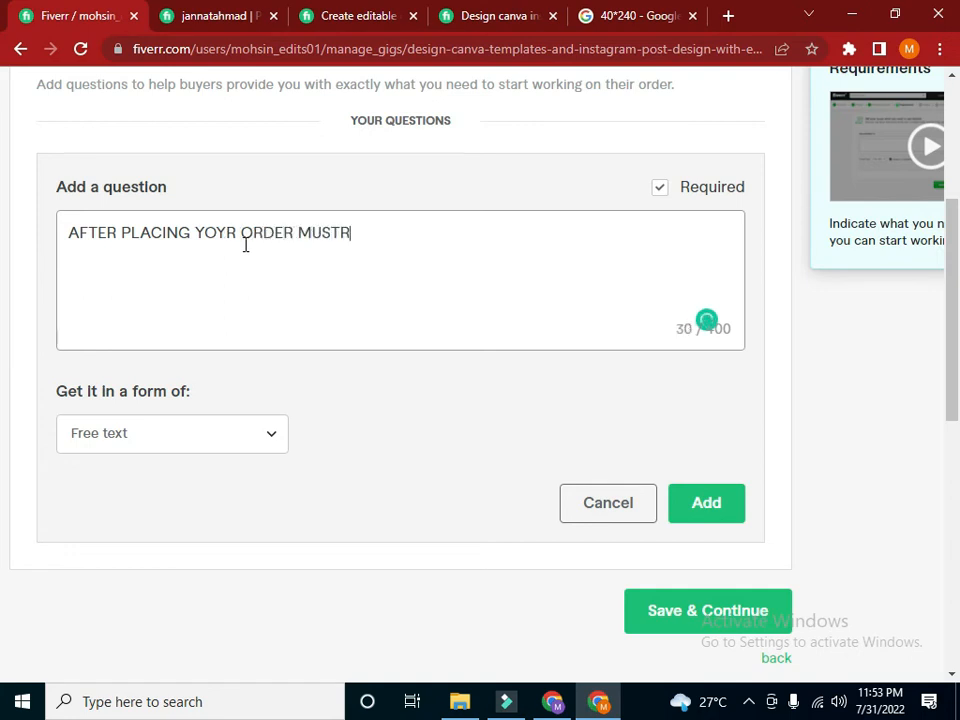
{"action": "key", "text": "BackSpace"}
{"action": "type", "text": "CONTA"}
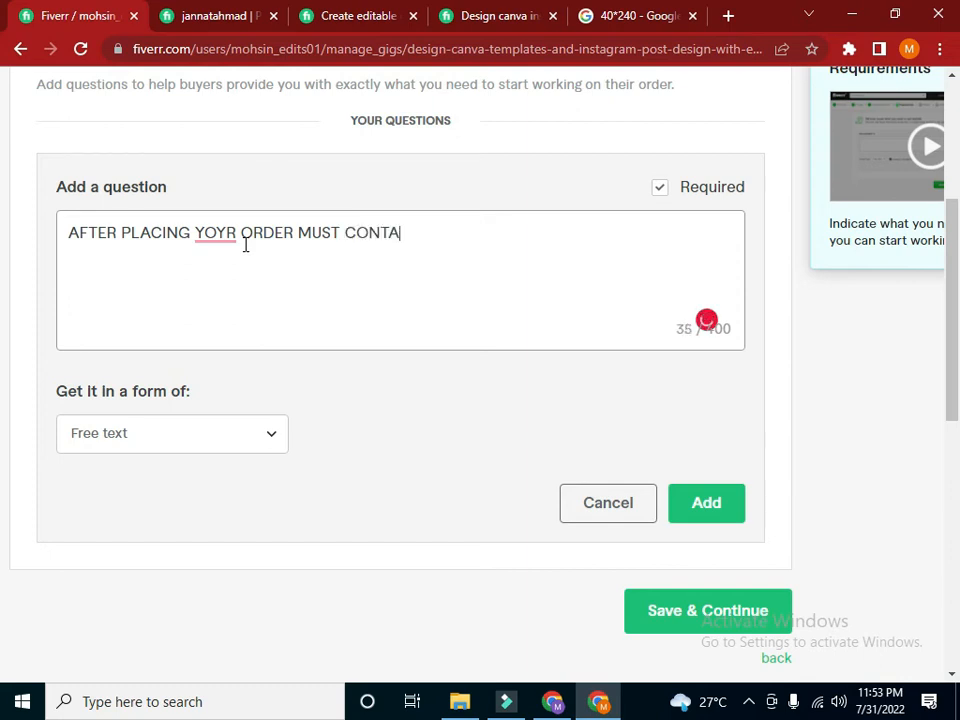
{"action": "type", "text": "CT WITH ME"}
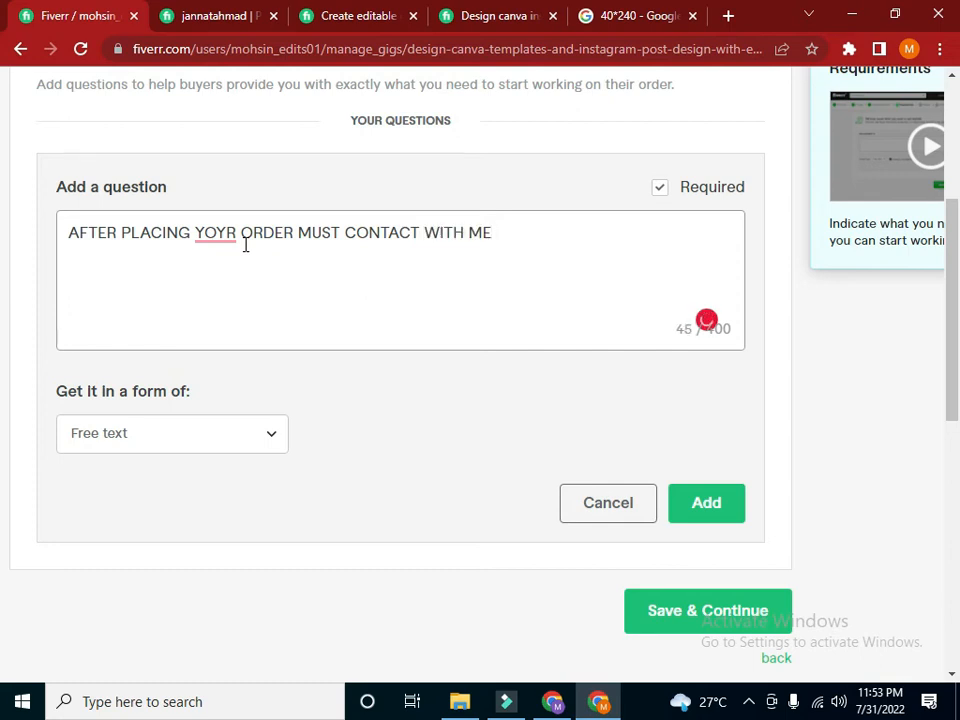
{"action": "type", "text": "."}
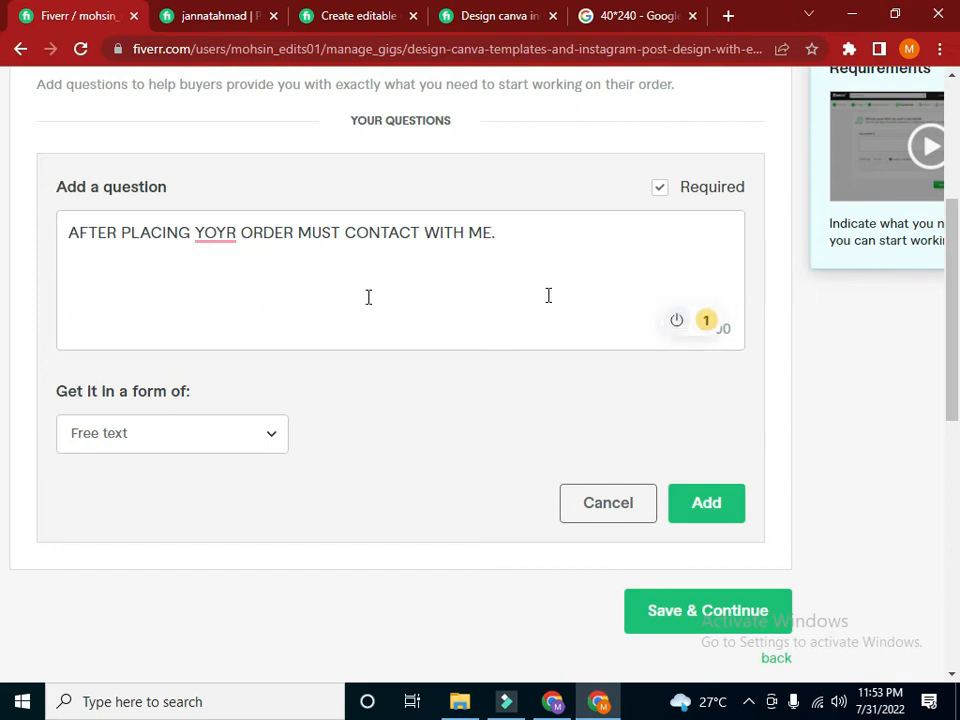
{"action": "left_click", "coordinate": [226, 235]}
{"action": "left_click", "coordinate": [237, 272]}
{"action": "left_click", "coordinate": [273, 435]}
{"action": "left_click", "coordinate": [355, 397]}
{"action": "left_click", "coordinate": [716, 510]}
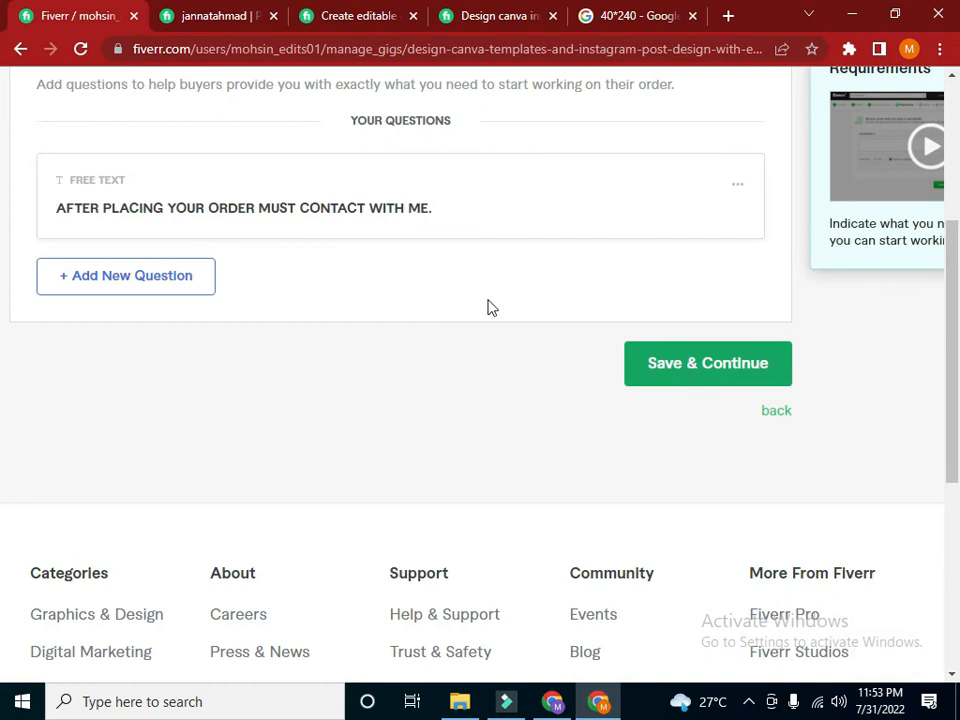
Start a second required free-text question reading "YOUR REQUIREMENTS AND SUGGESTION FOR DESINGS."
{"action": "left_click", "coordinate": [154, 280]}
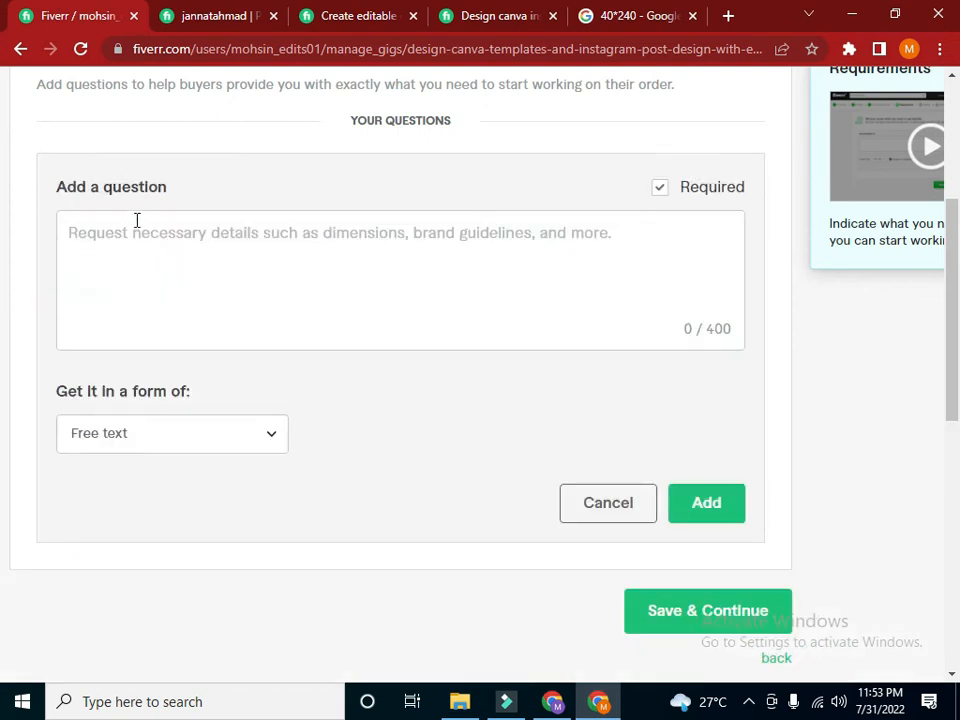
{"action": "left_click", "coordinate": [121, 229]}
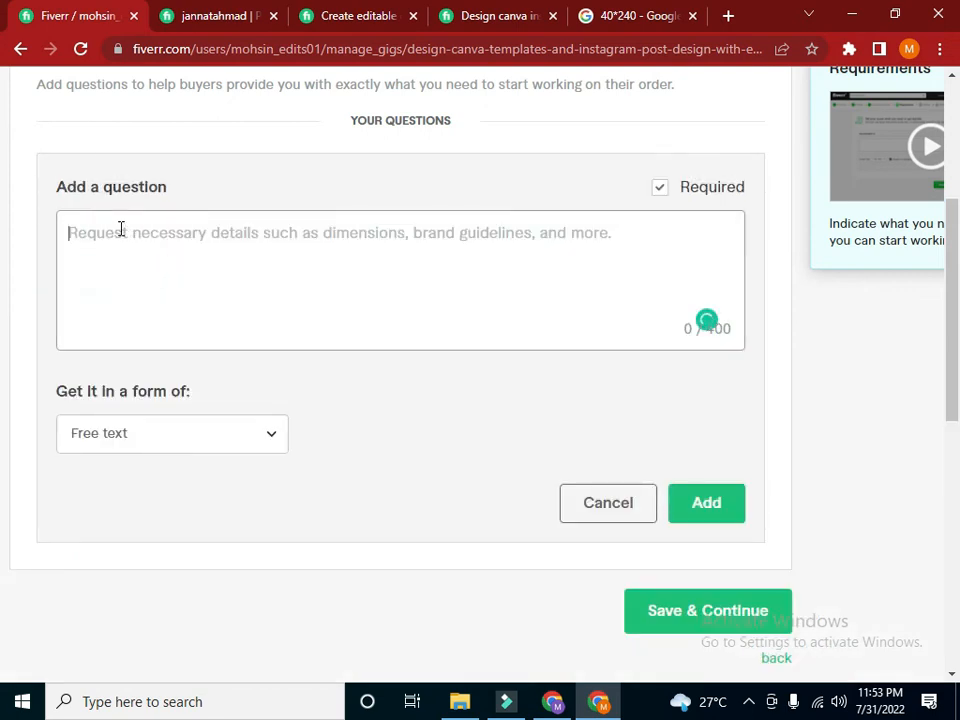
{"action": "type", "text": "YOUR R"}
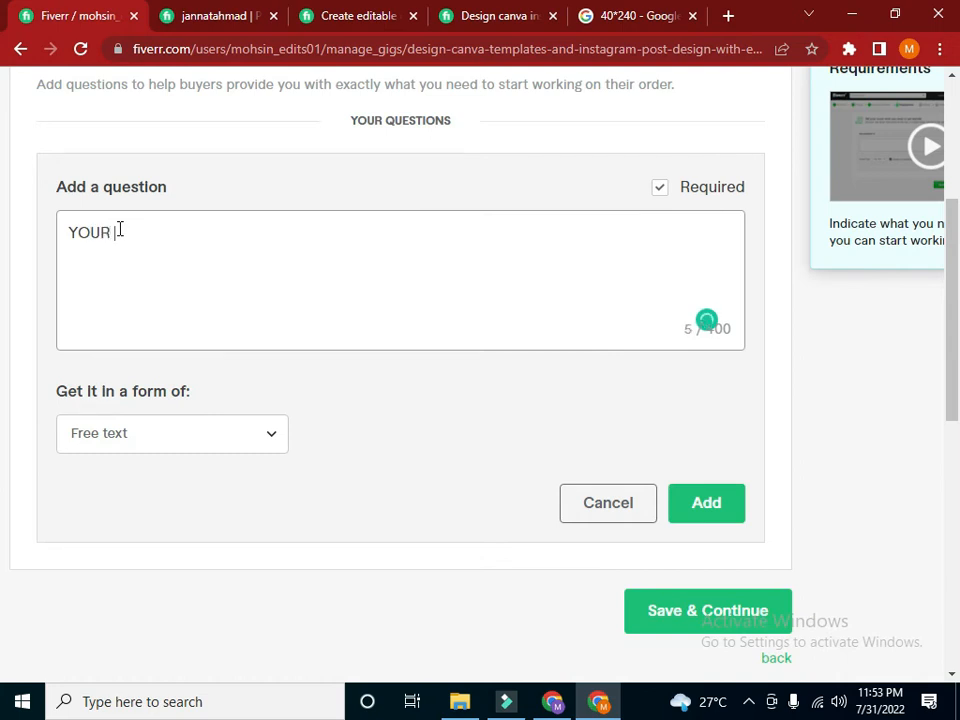
{"action": "type", "text": "REQUIREMENT"}
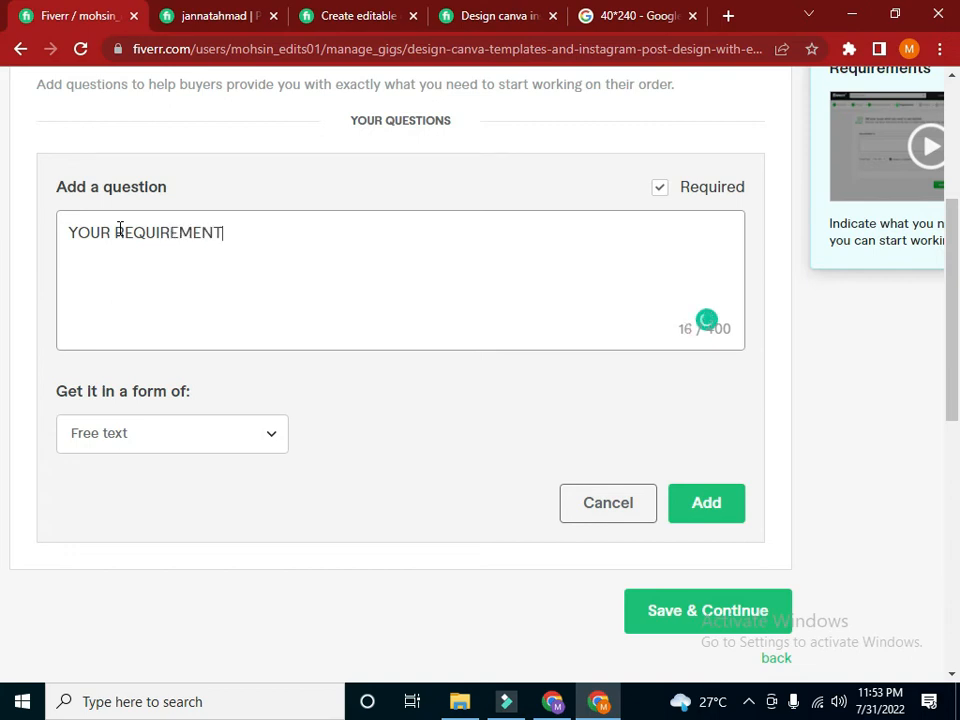
{"action": "type", "text": "S AND SUGGES"}
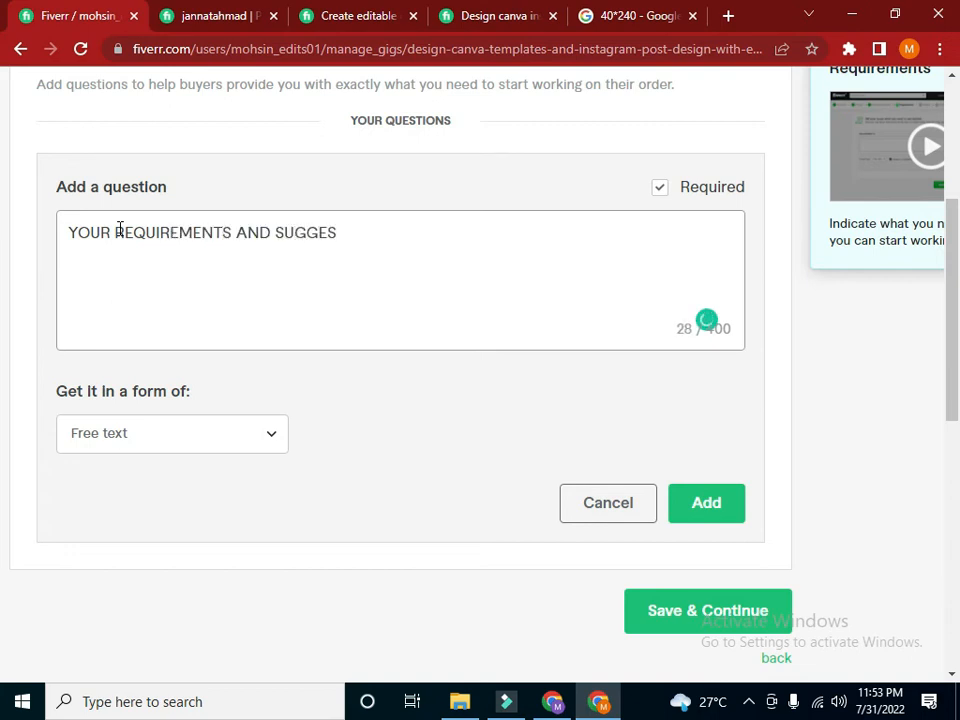
{"action": "type", "text": "TION F"}
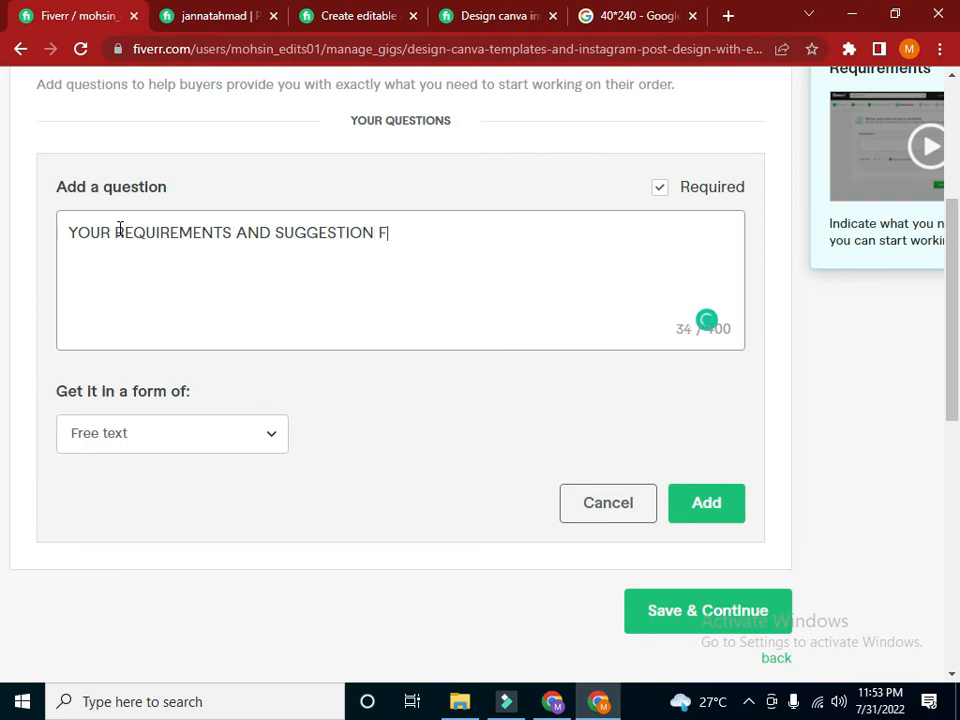
{"action": "type", "text": "OR DESIN"}
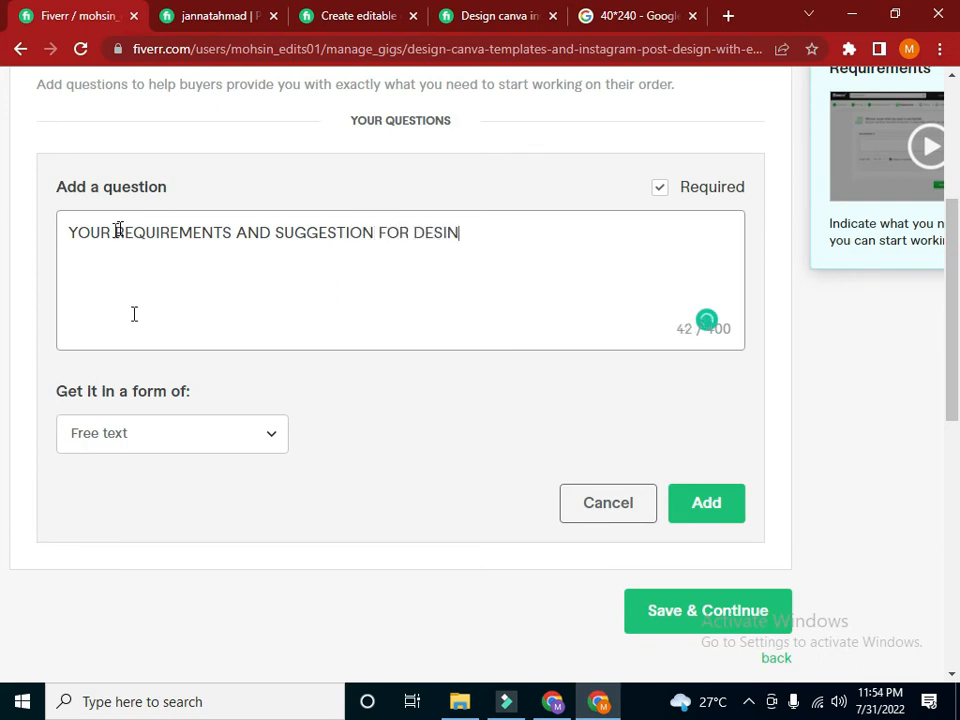
{"action": "type", "text": "GS."}
Put "TELL ME ABOUT" at the start of the second question, correct its last word to "DESIGNS", and add the question
{"action": "left_click", "coordinate": [68, 233]}
{"action": "type", "text": "TELL ME A"}
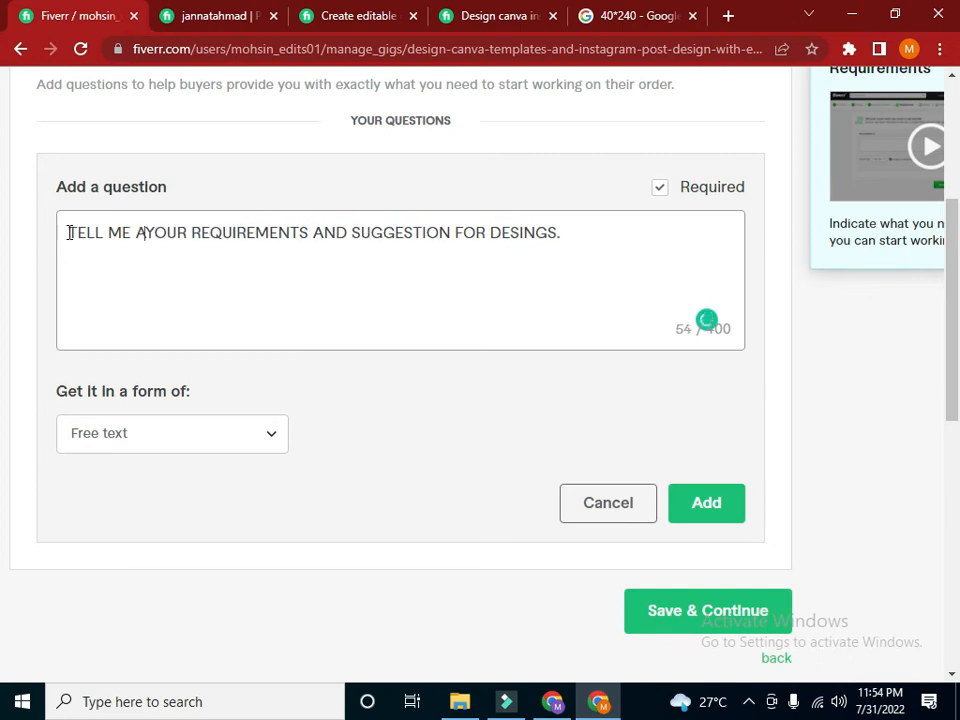
{"action": "type", "text": "BOU"}
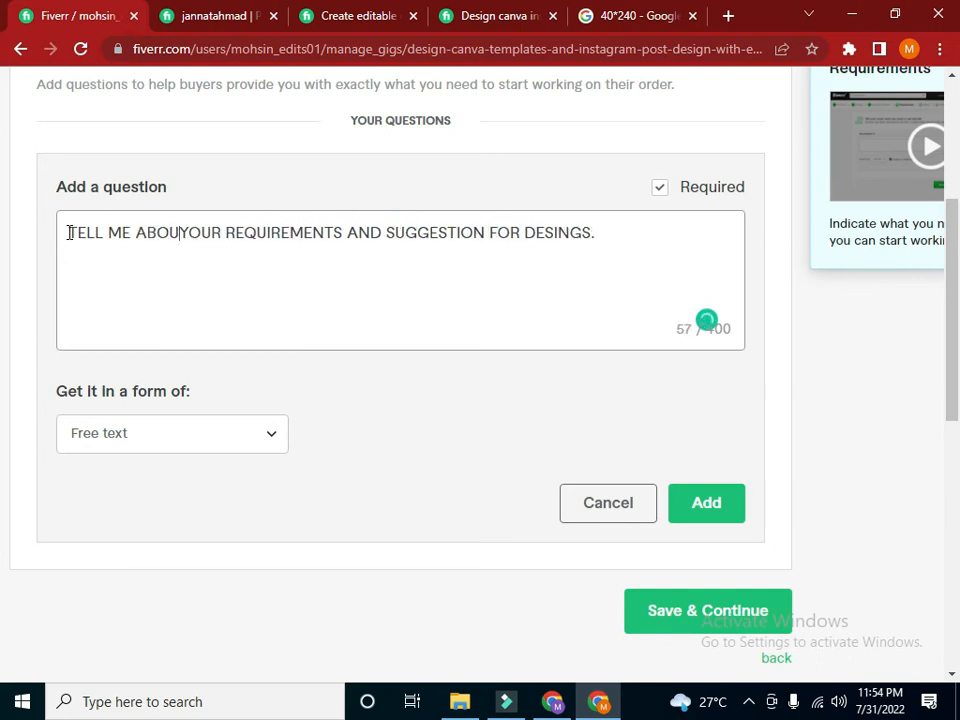
{"action": "type", "text": "T"}
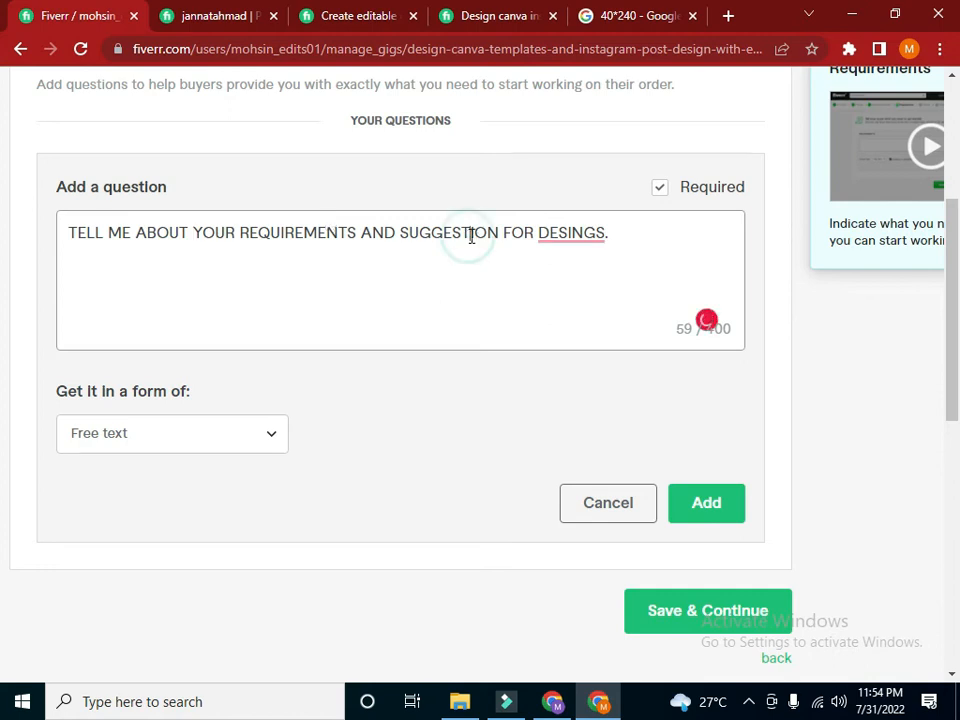
{"action": "mouse_move", "coordinate": [571, 235]}
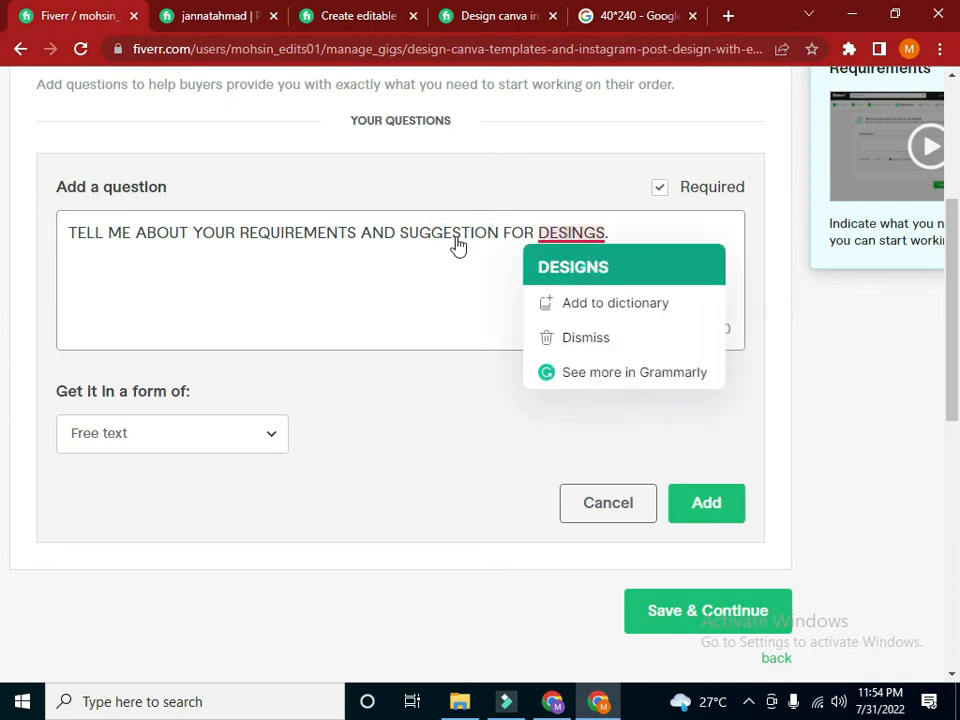
{"action": "left_click", "coordinate": [572, 268]}
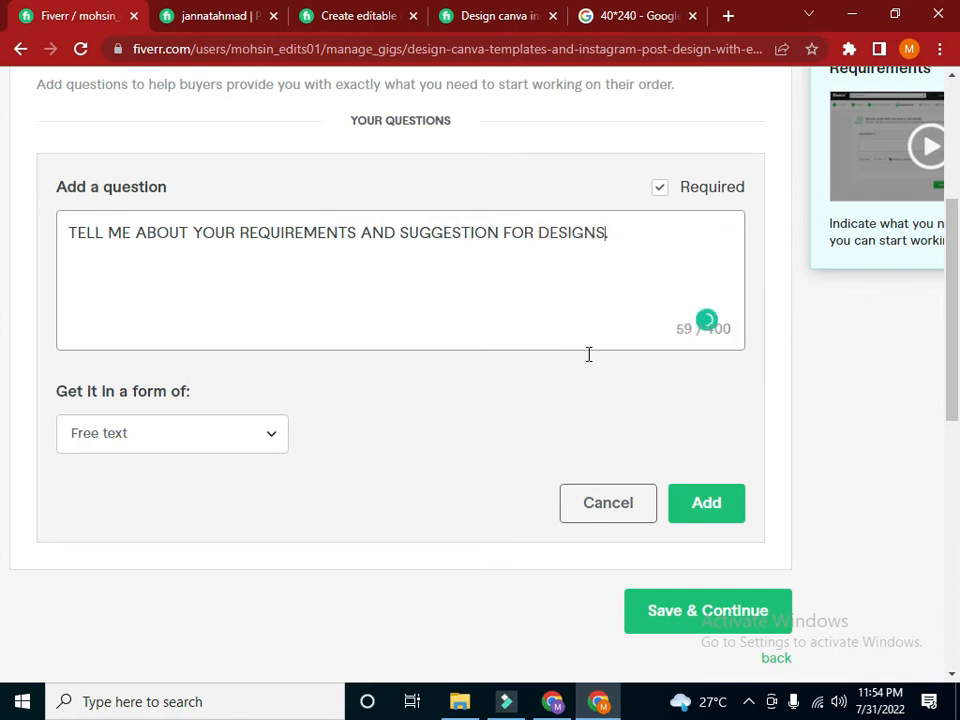
{"action": "left_click", "coordinate": [711, 505]}
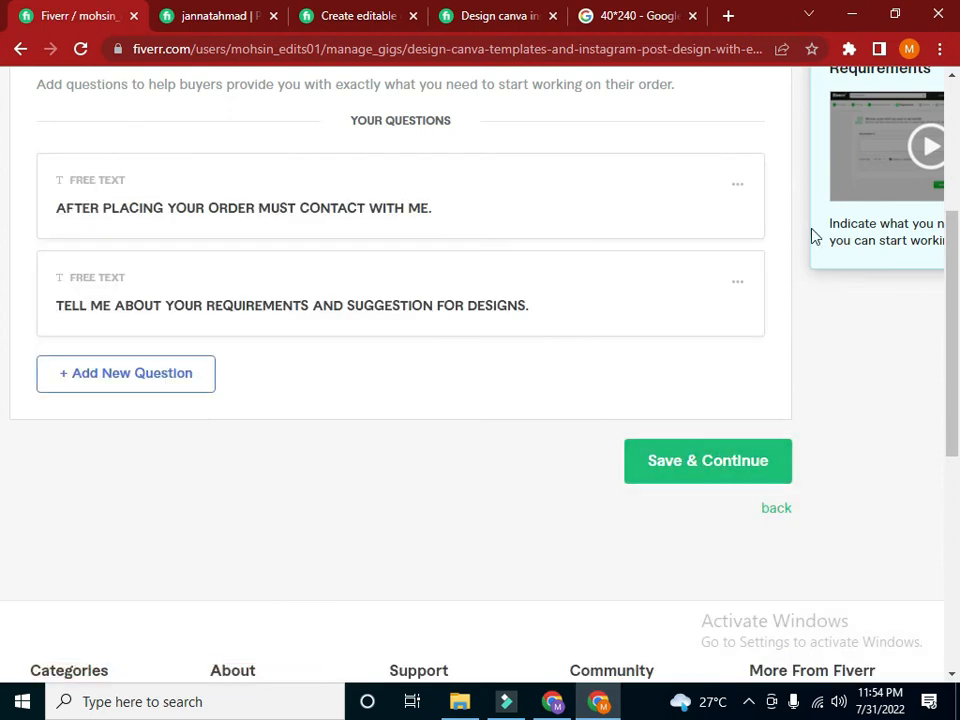
Review the two buyer questions and save the Requirements stage to continue to the Gallery
{"action": "scroll", "coordinate": [3, 330], "scroll_direction": "down", "scroll_amount": 2}
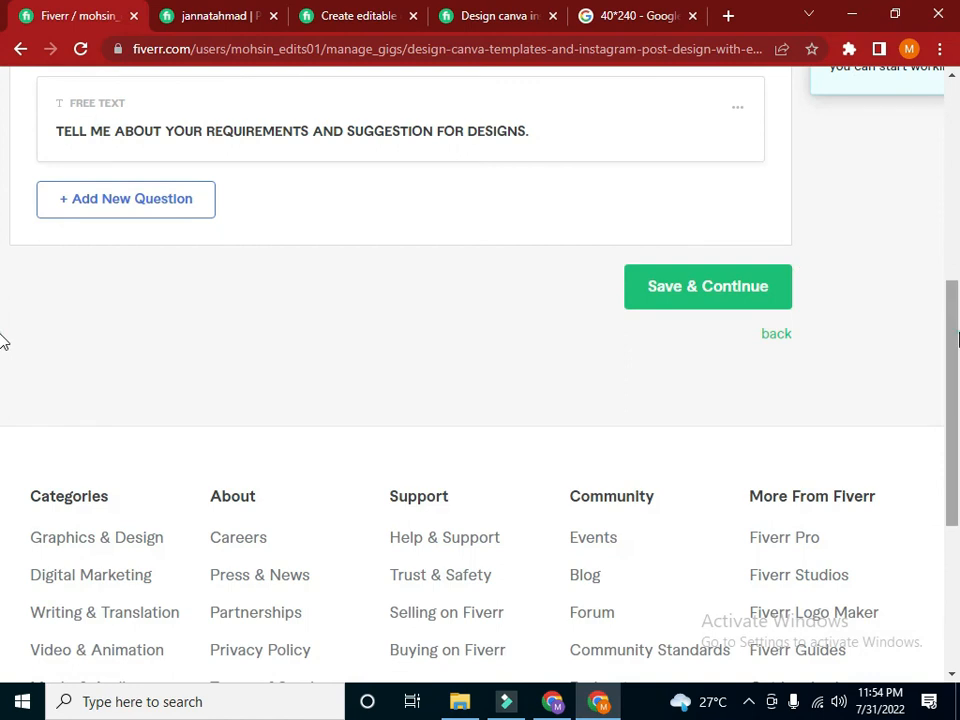
{"action": "left_click_drag", "start_coordinate": [958, 339], "coordinate": [949, 261]}
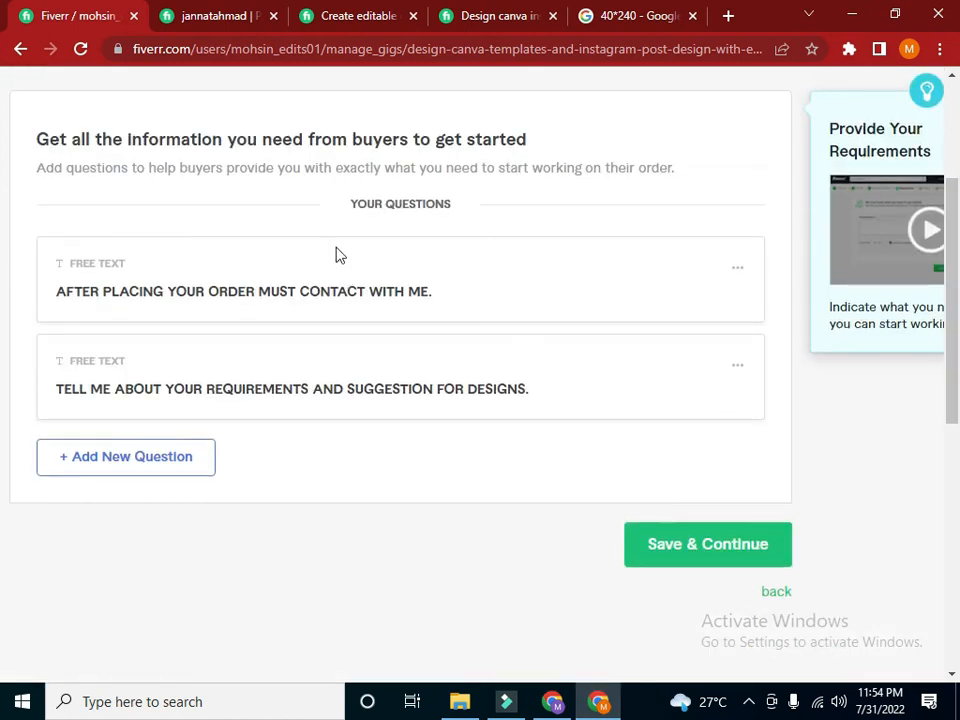
{"action": "left_click", "coordinate": [676, 546]}
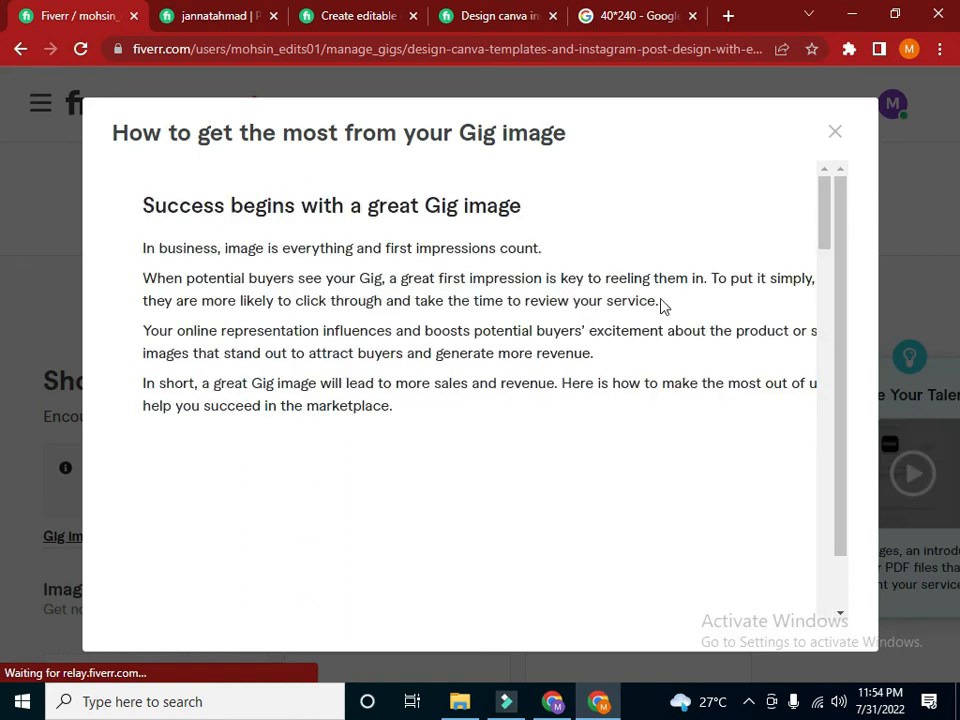
Look through the guide on getting the most from the gig image and close it
{"action": "mouse_move", "coordinate": [827, 225]}
{"action": "left_mouse_down"}
{"action": "mouse_move", "coordinate": [828, 257]}
{"action": "mouse_move", "coordinate": [829, 206]}
{"action": "left_mouse_up"}
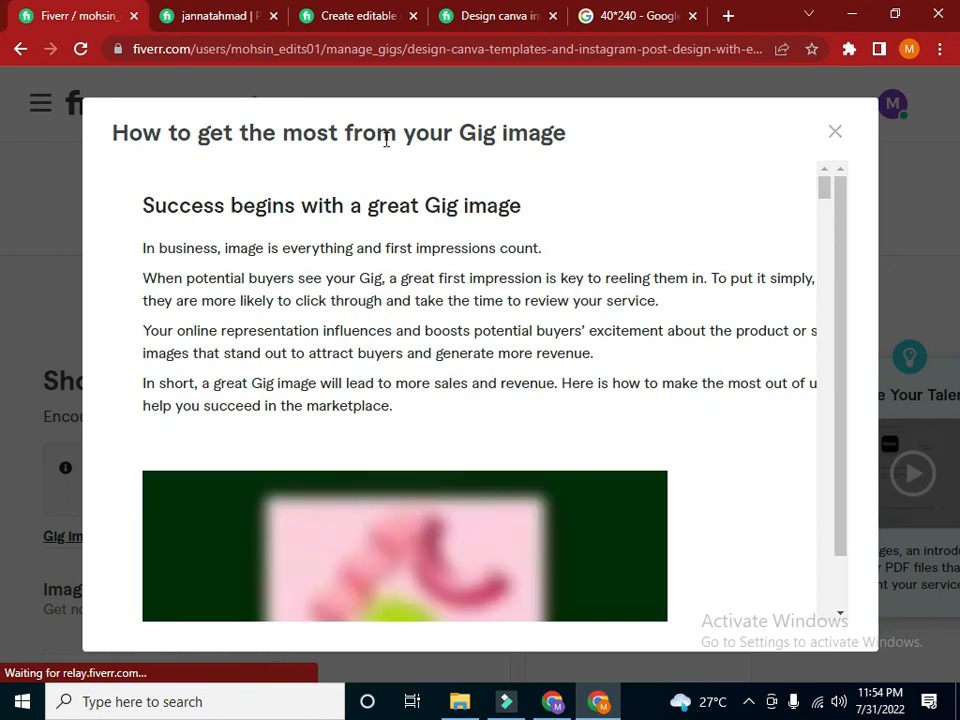
{"action": "scroll", "coordinate": [820, 228], "scroll_direction": "down", "scroll_amount": 3}
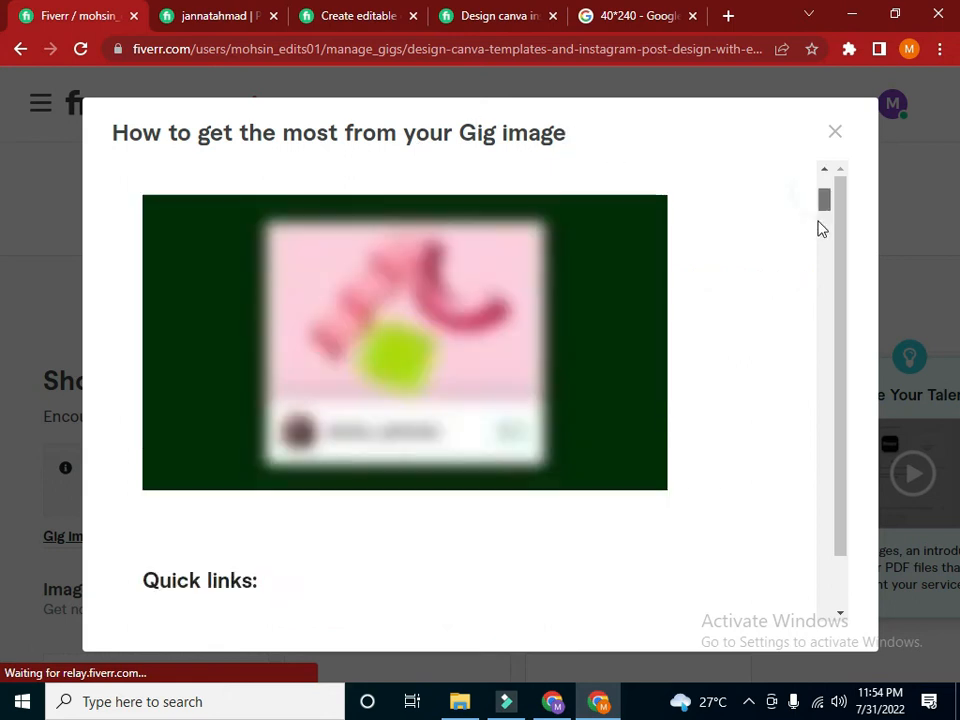
{"action": "scroll", "coordinate": [820, 228], "scroll_direction": "down", "scroll_amount": 4}
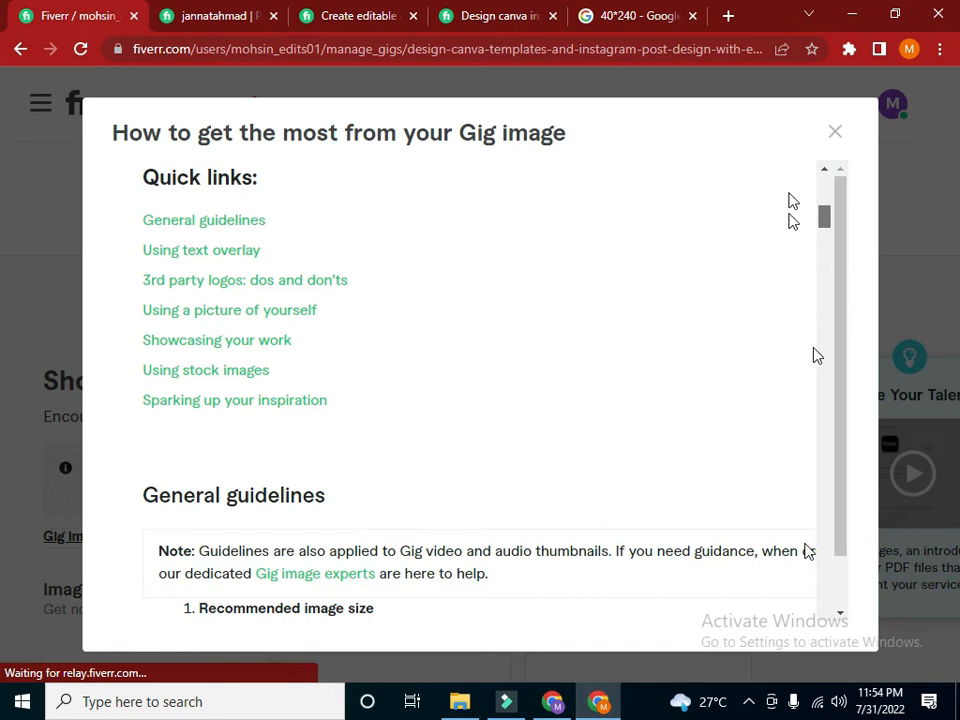
{"action": "scroll", "coordinate": [790, 300], "scroll_direction": "up", "scroll_amount": 7}
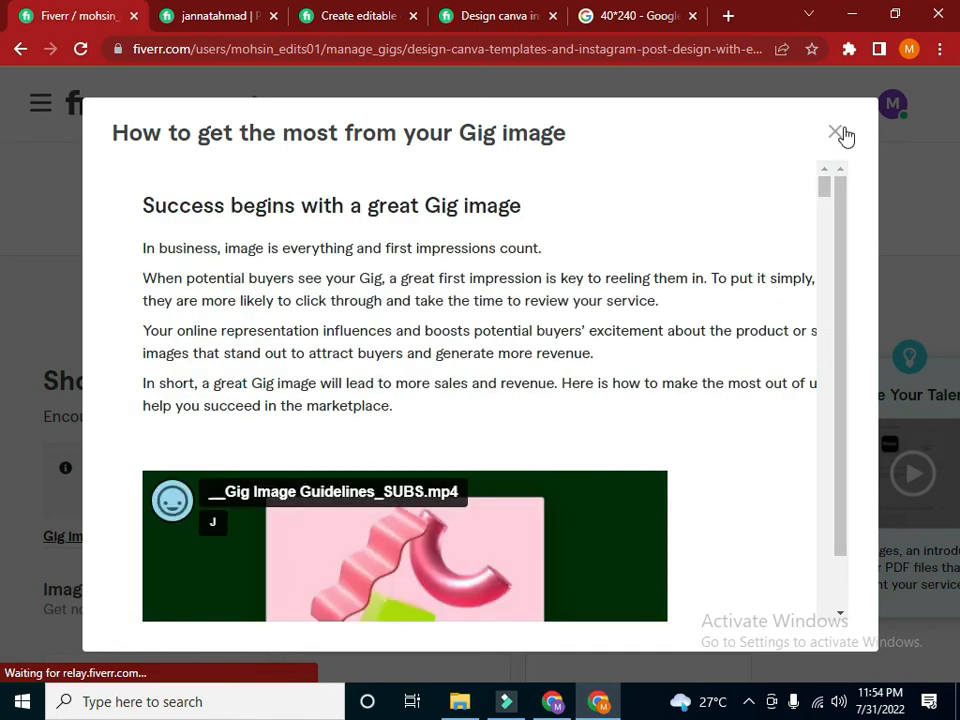
{"action": "left_click", "coordinate": [822, 187]}
{"action": "left_click_drag", "start_coordinate": [821, 187], "coordinate": [831, 312]}
{"action": "left_click", "coordinate": [838, 132]}
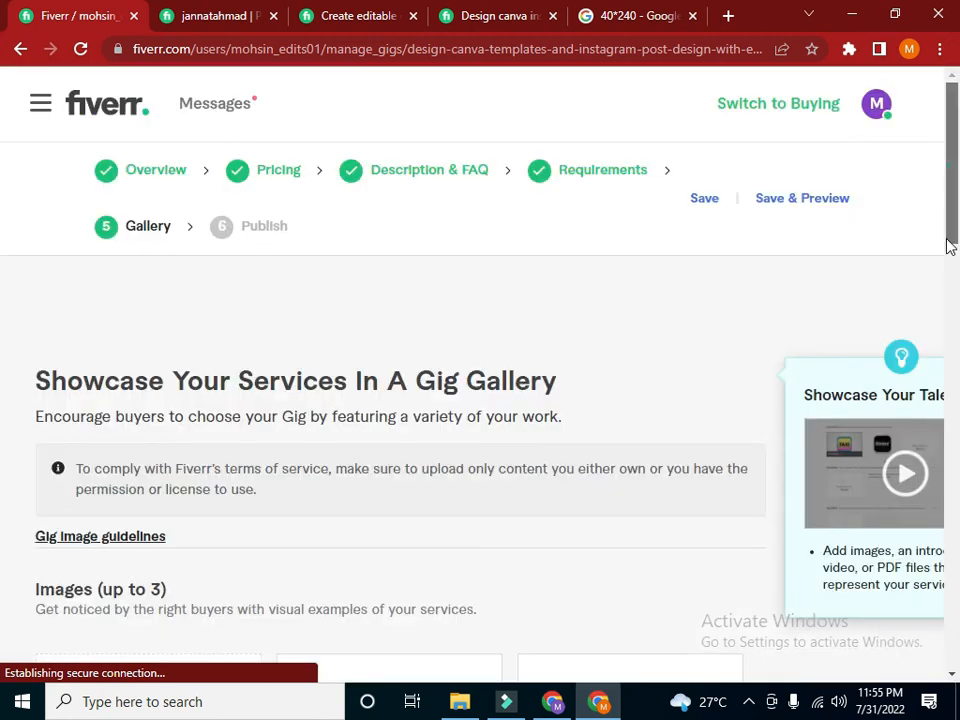
Upload the "Black Yellow Modern Multipurpose Yout..." image from Downloads as the first gallery image
{"action": "scroll", "coordinate": [949, 246], "scroll_direction": "down", "scroll_amount": 4}
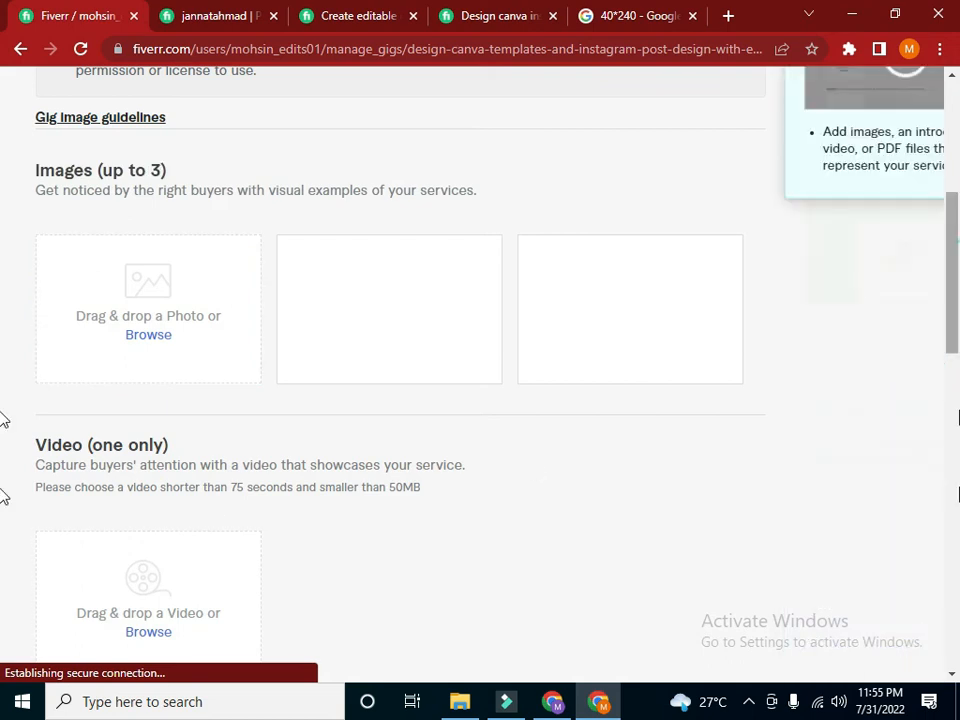
{"action": "scroll", "coordinate": [857, 576], "scroll_direction": "down", "scroll_amount": 10}
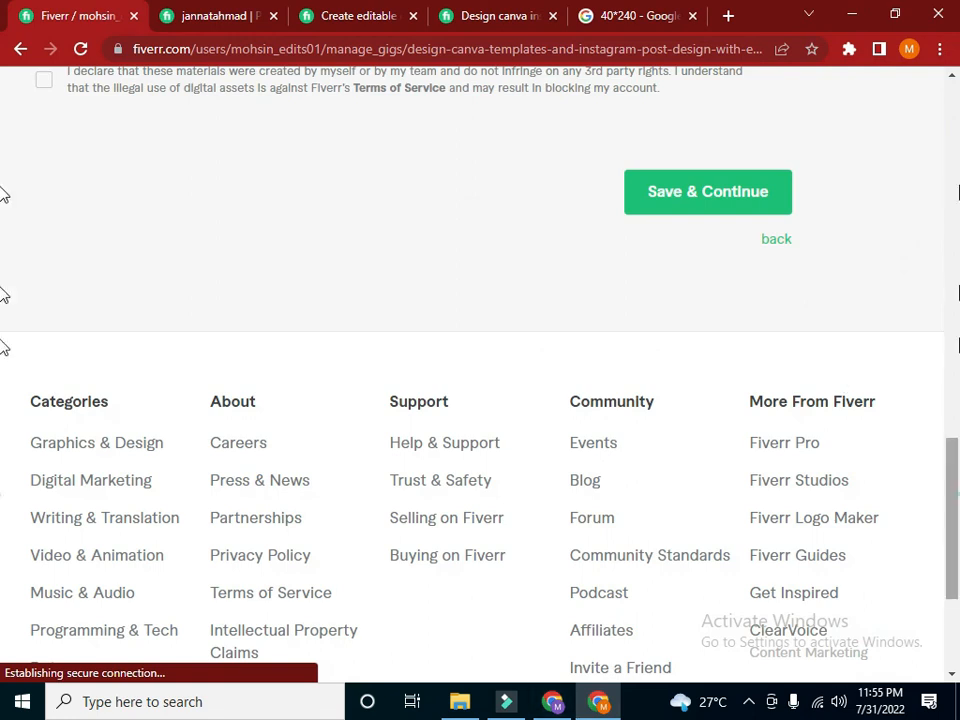
{"action": "scroll", "coordinate": [3, 195], "scroll_direction": "up", "scroll_amount": 10}
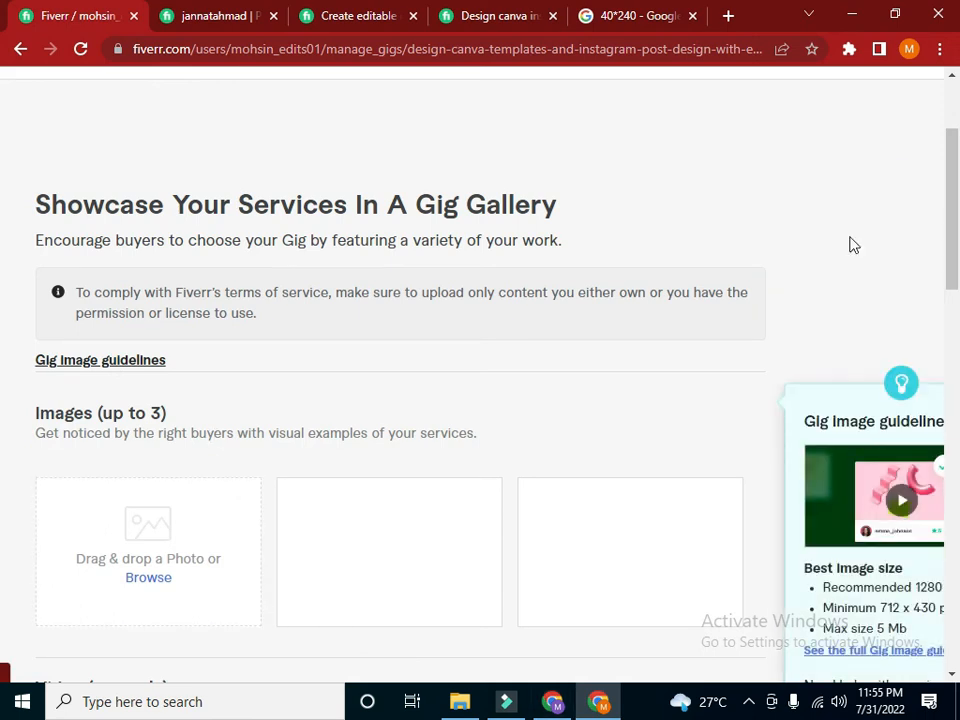
{"action": "scroll", "coordinate": [456, 259], "scroll_direction": "down", "scroll_amount": 3}
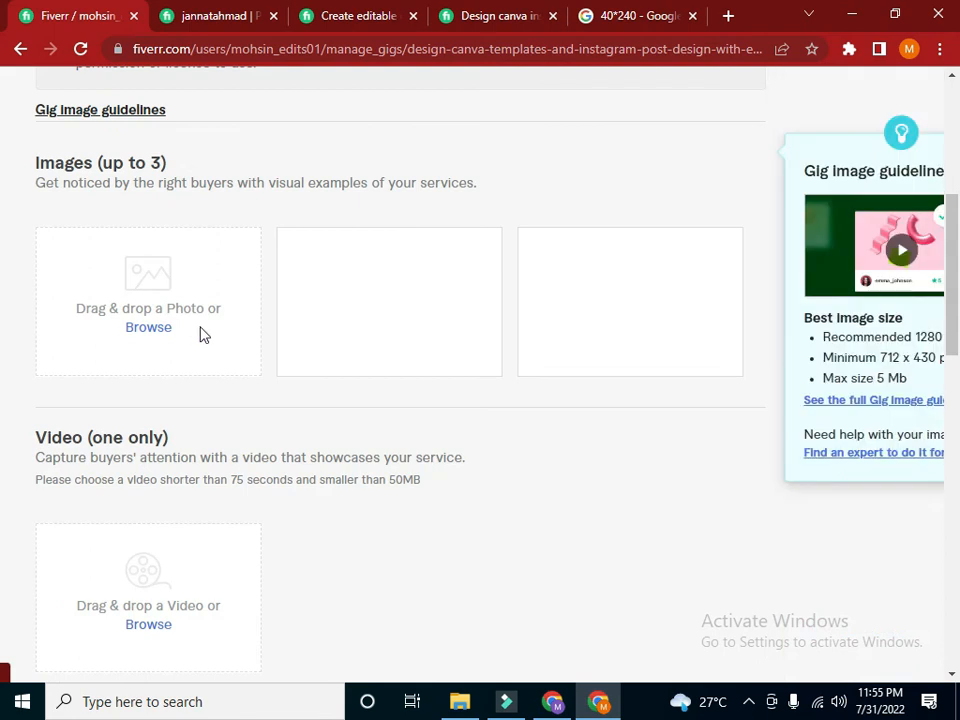
{"action": "left_click", "coordinate": [145, 347]}
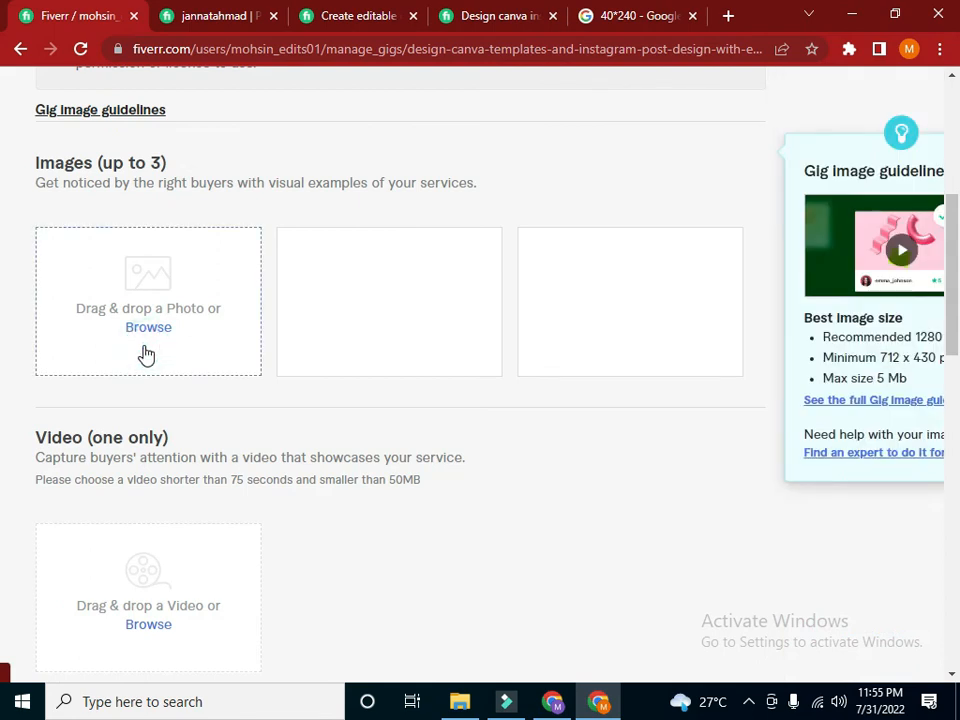
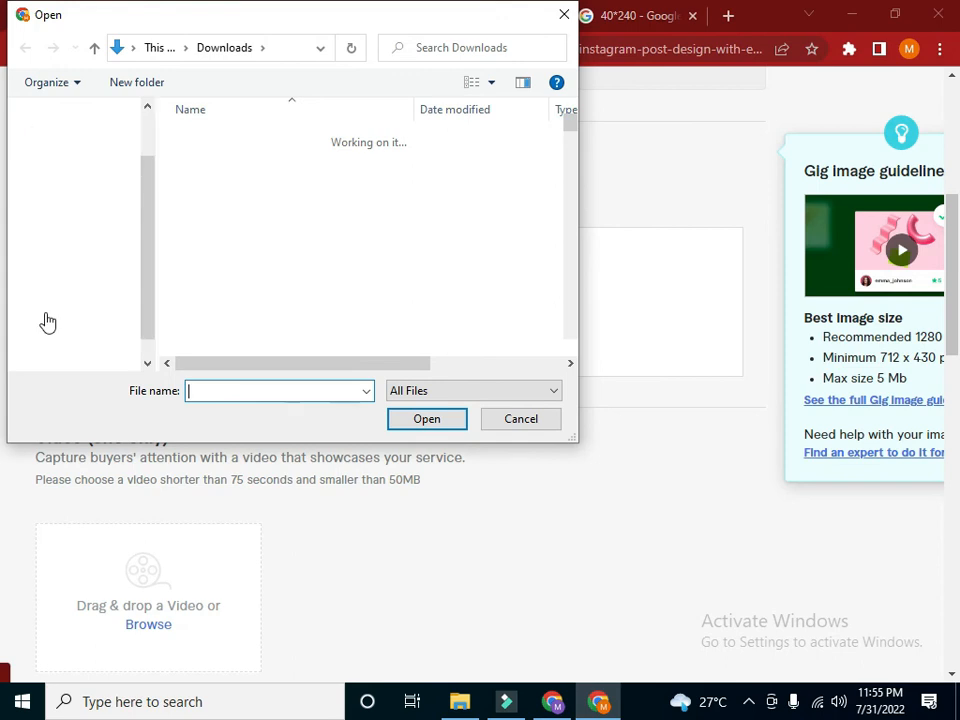
{"action": "left_click", "coordinate": [110, 205]}
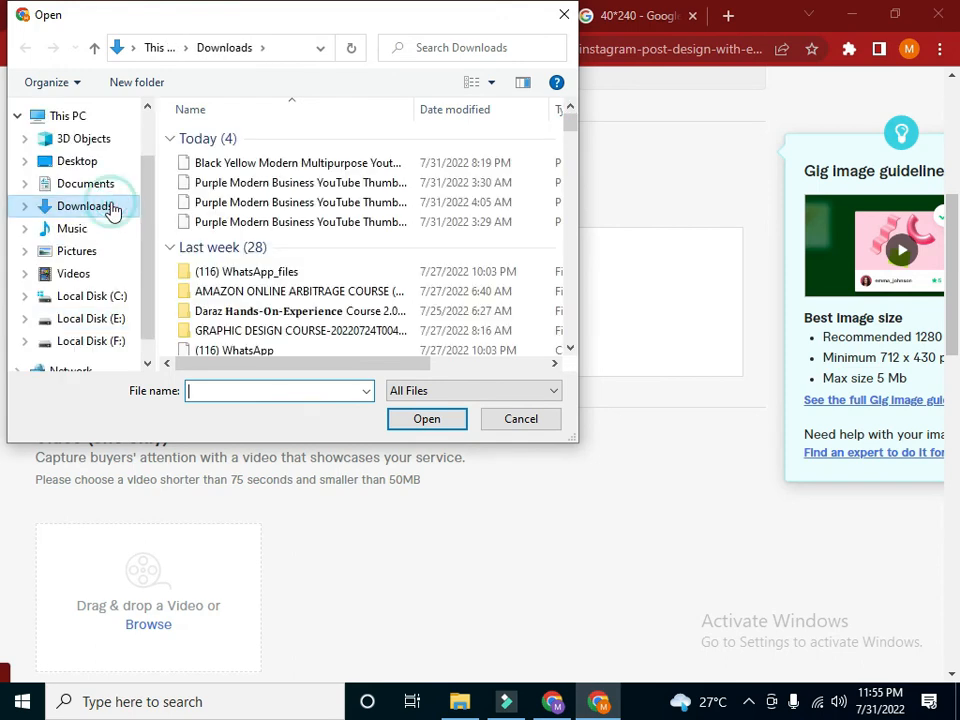
{"action": "left_click", "coordinate": [231, 163]}
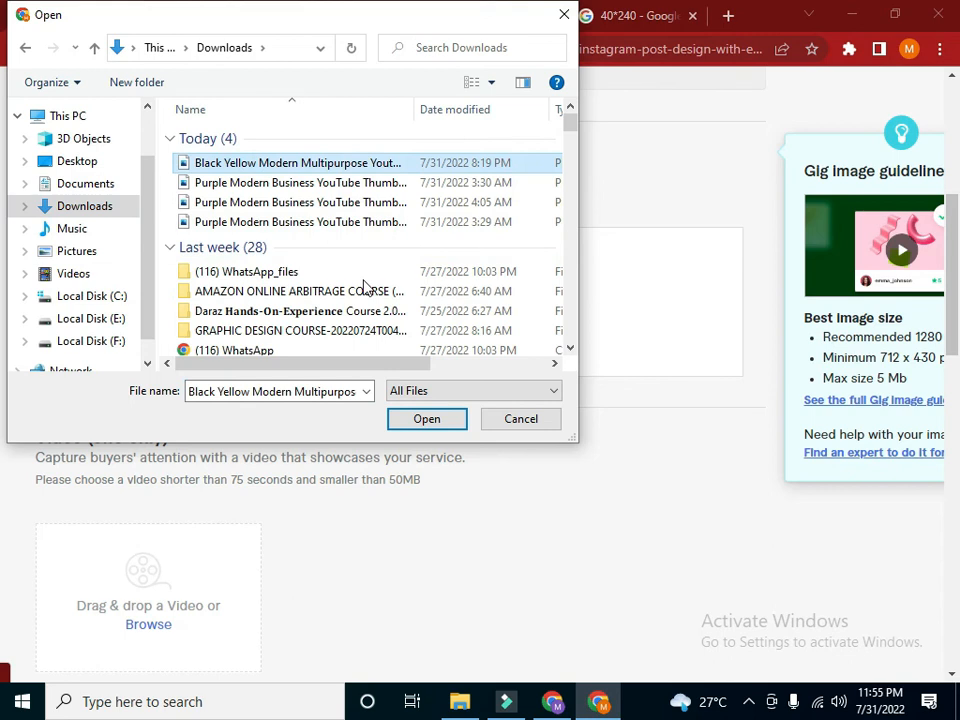
{"action": "left_click", "coordinate": [420, 420]}
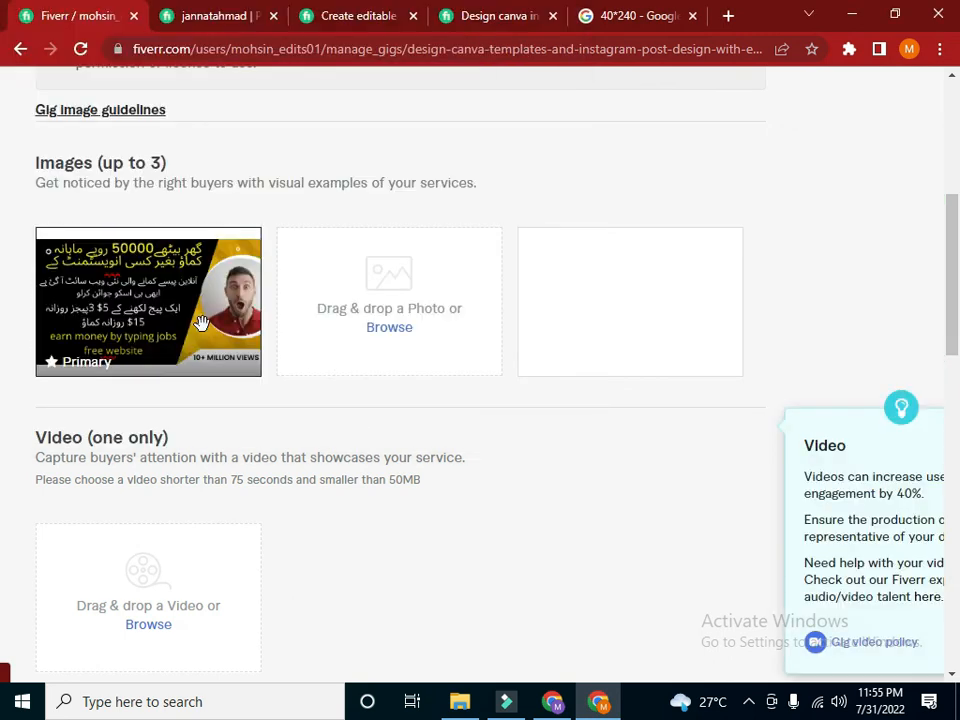
{"action": "left_click", "coordinate": [150, 305]}
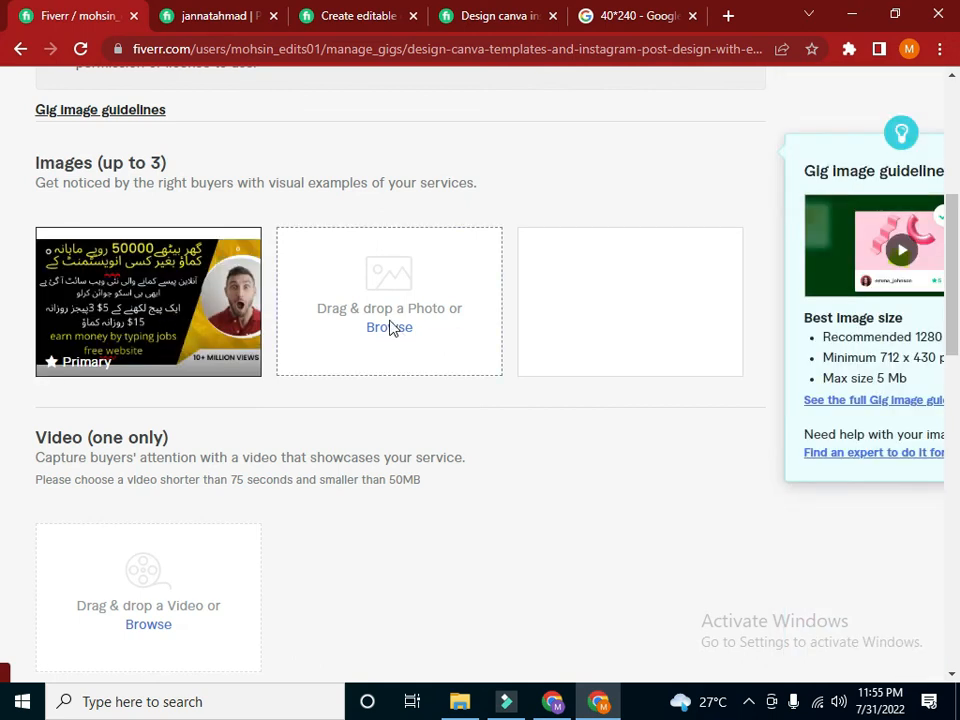
Upload the "Purple Modern Business YouTube Thumb..." image dated 7/31/2022 3:29 AM from Downloads as the second gallery image
{"action": "left_click_drag", "start_coordinate": [388, 324], "coordinate": [385, 320]}
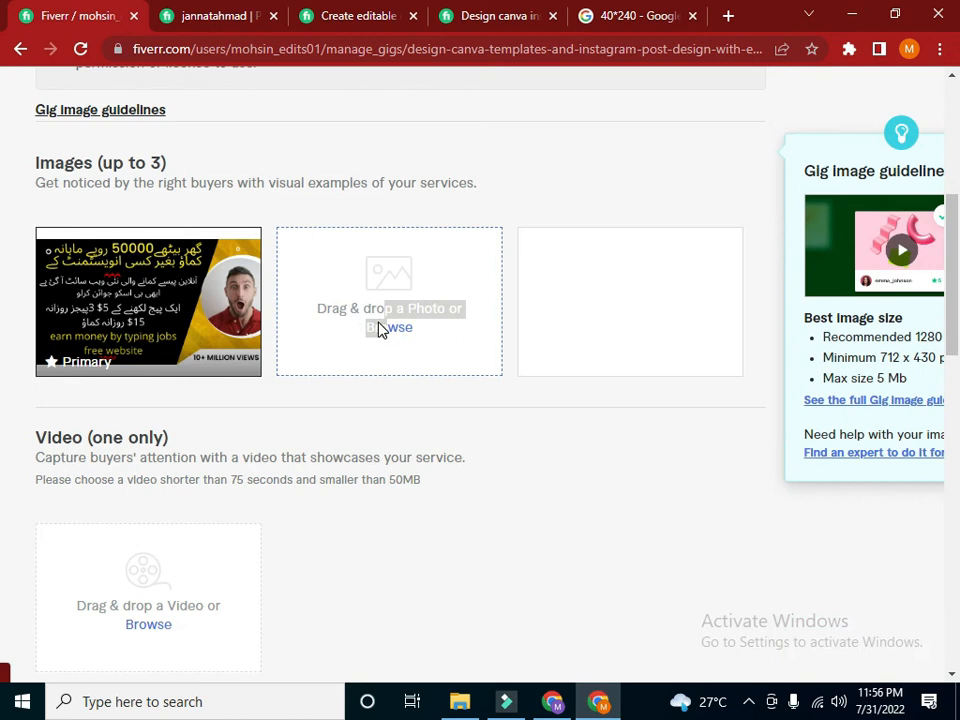
{"action": "left_click", "coordinate": [403, 331]}
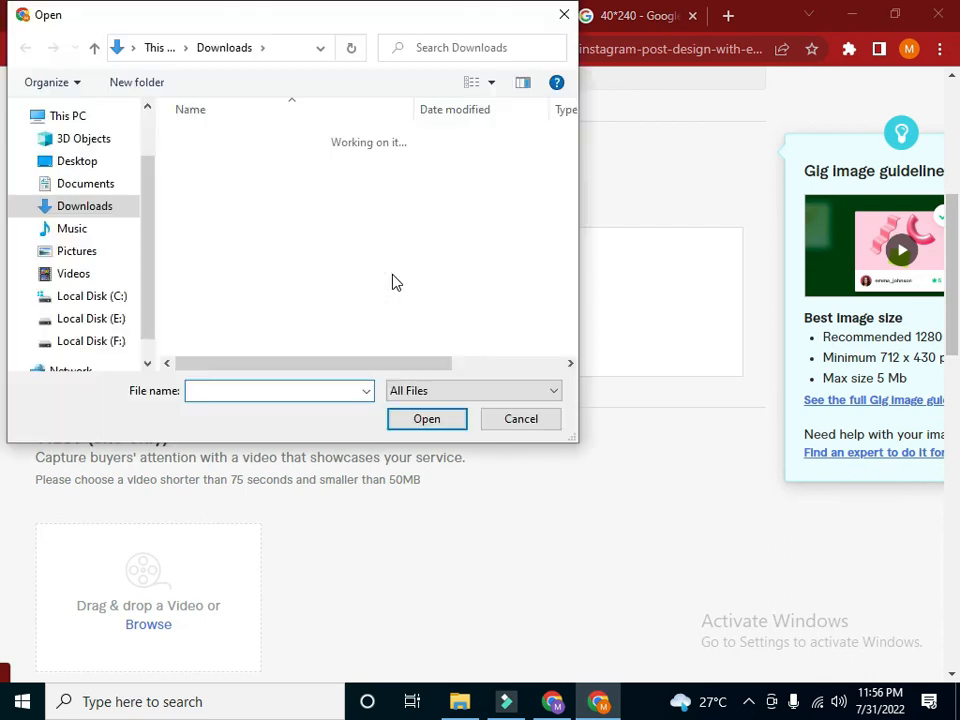
{"action": "left_click", "coordinate": [268, 222]}
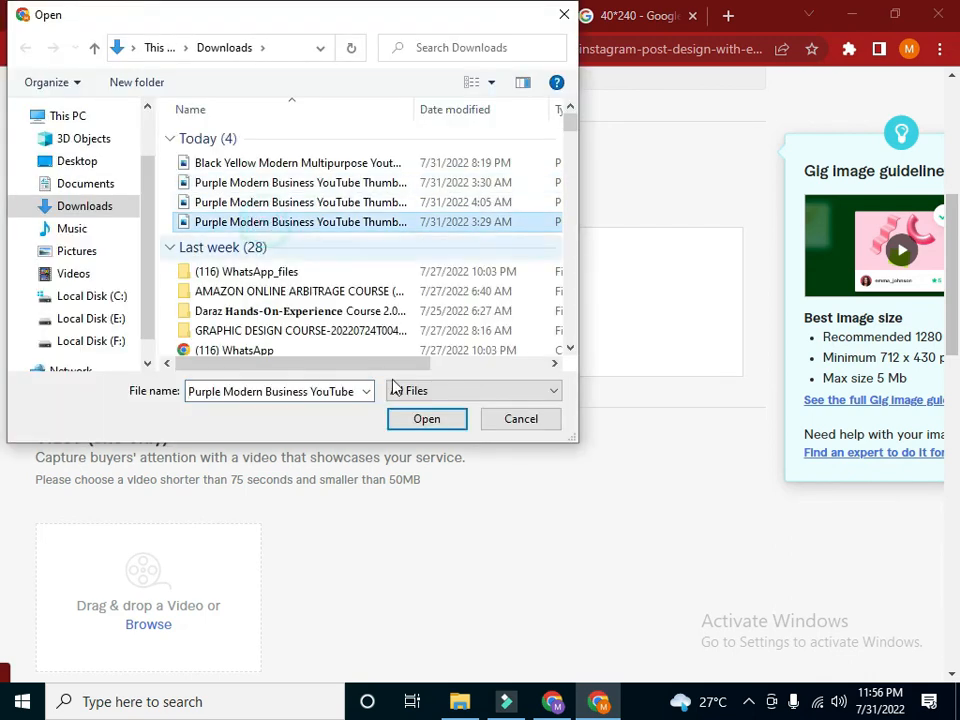
{"action": "left_click", "coordinate": [416, 421]}
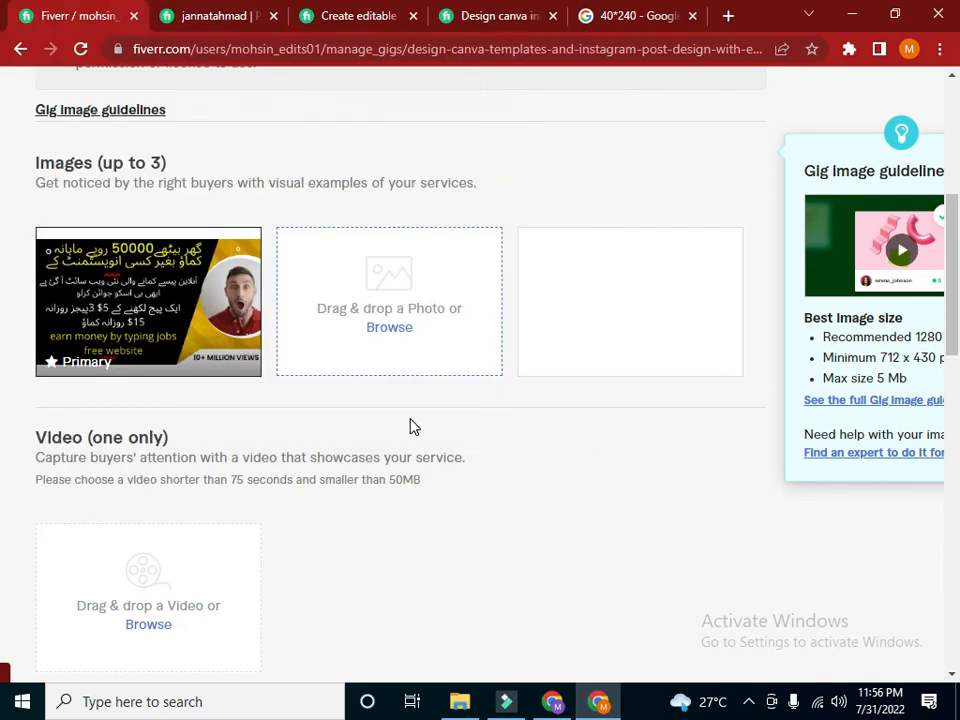
Upload "Blue Modern Tutorial Youtube Thumbnail" from Downloads as the third gallery image
{"action": "left_click", "coordinate": [634, 330]}
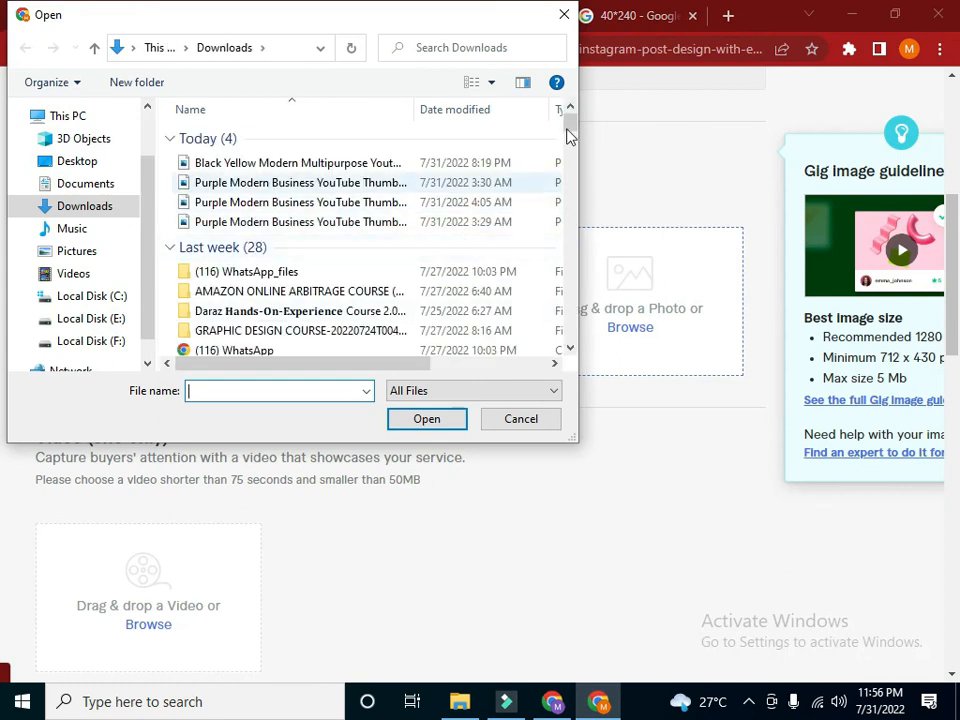
{"action": "mouse_move", "coordinate": [566, 125]}
{"action": "left_mouse_down"}
{"action": "mouse_move", "coordinate": [576, 160]}
{"action": "mouse_move", "coordinate": [574, 141]}
{"action": "left_mouse_up"}
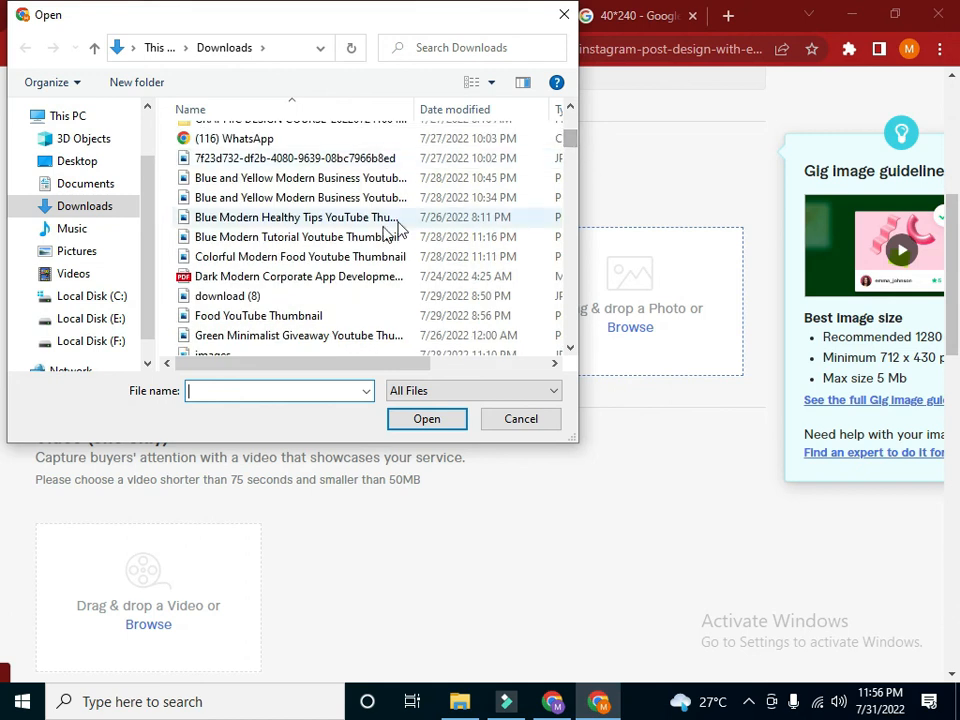
{"action": "left_click", "coordinate": [320, 237]}
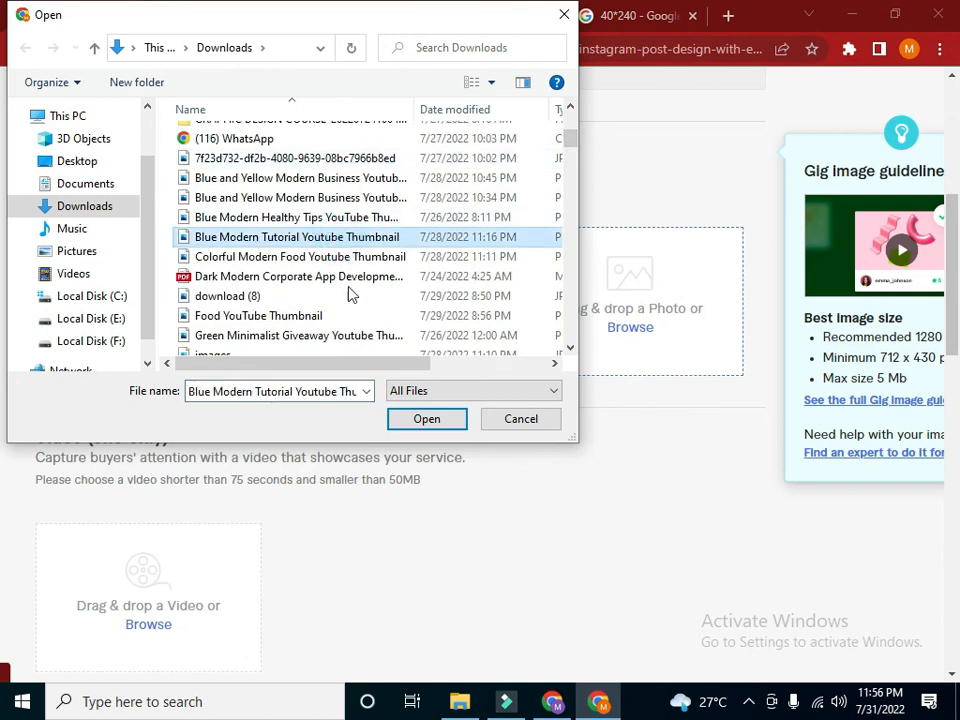
{"action": "left_click", "coordinate": [424, 419]}
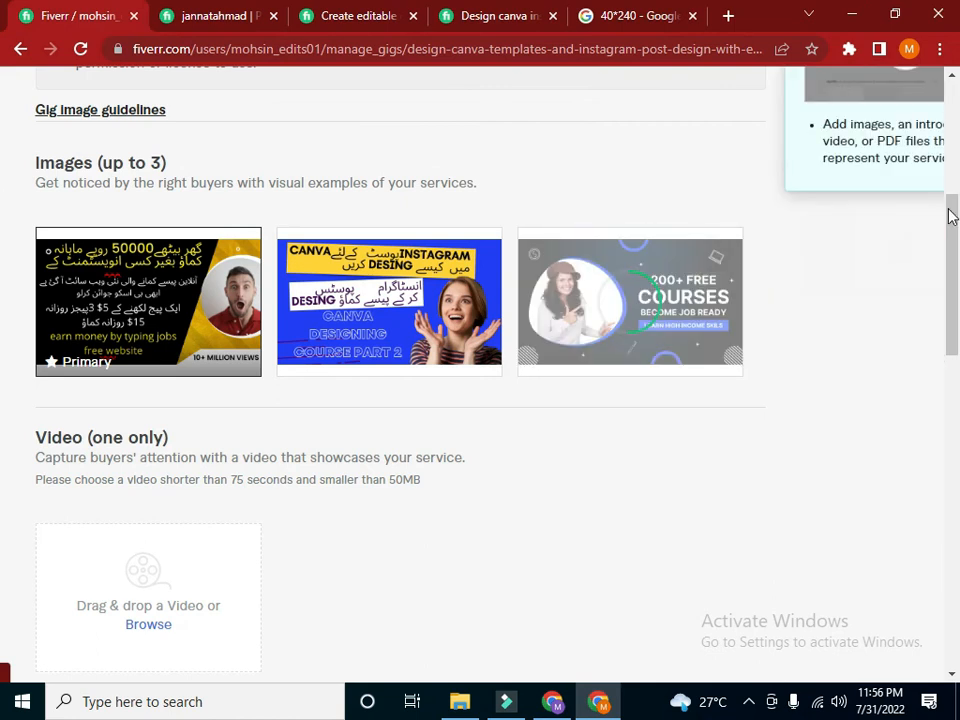
Accept the declaration of ownership for the uploaded materials and save the Gallery stage to continue to Publish
{"action": "left_click_drag", "start_coordinate": [951, 217], "coordinate": [957, 343]}
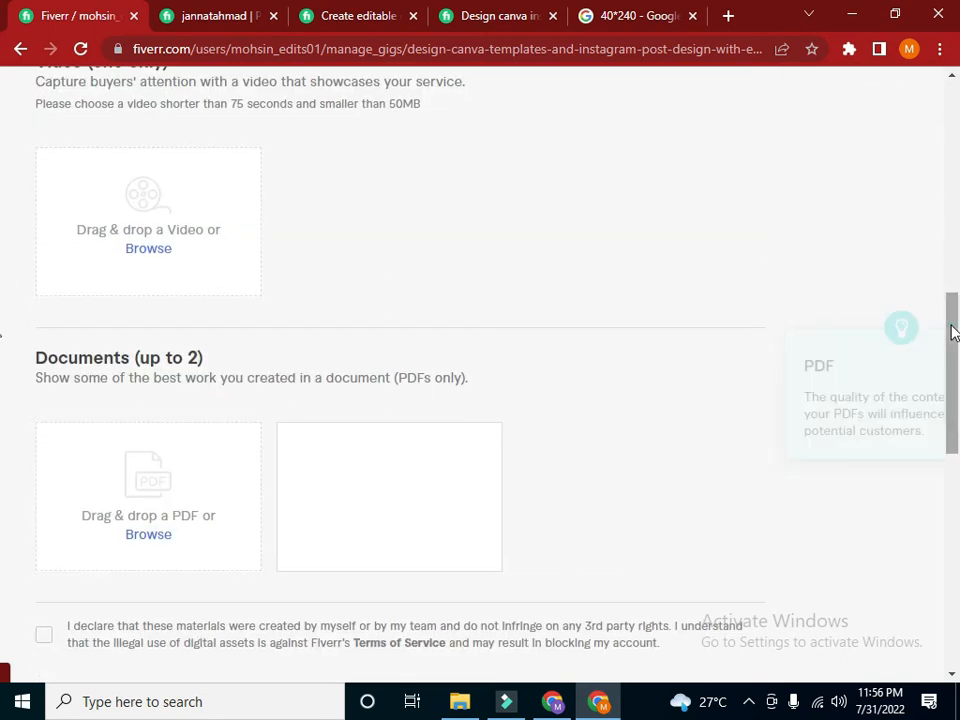
{"action": "scroll", "coordinate": [2, 400], "scroll_direction": "down", "scroll_amount": 3}
{"action": "left_click", "coordinate": [40, 380]}
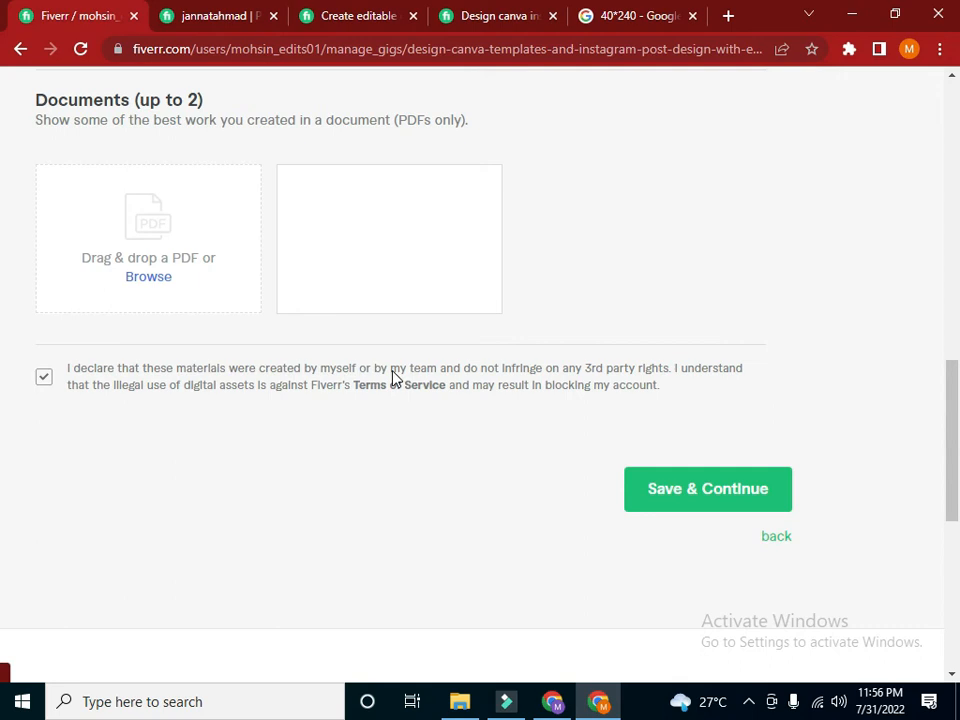
{"action": "left_click", "coordinate": [752, 490]}
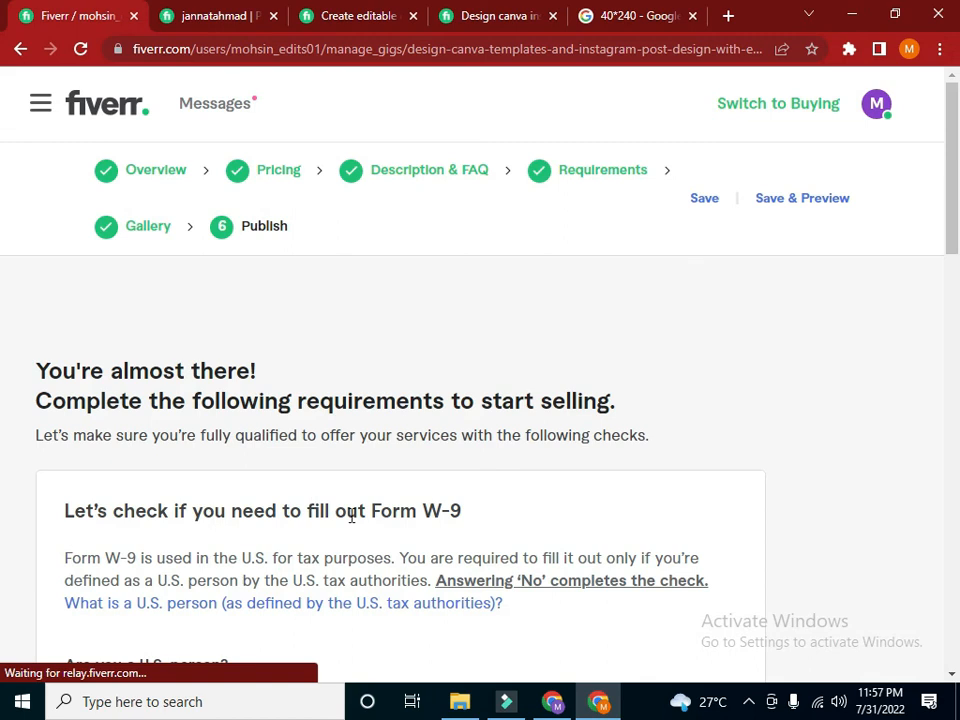
Answer No to being a U.S. person in the Form W-9 check, save it, and close the confirmation
{"action": "scroll", "coordinate": [945, 250], "scroll_direction": "down", "scroll_amount": 3}
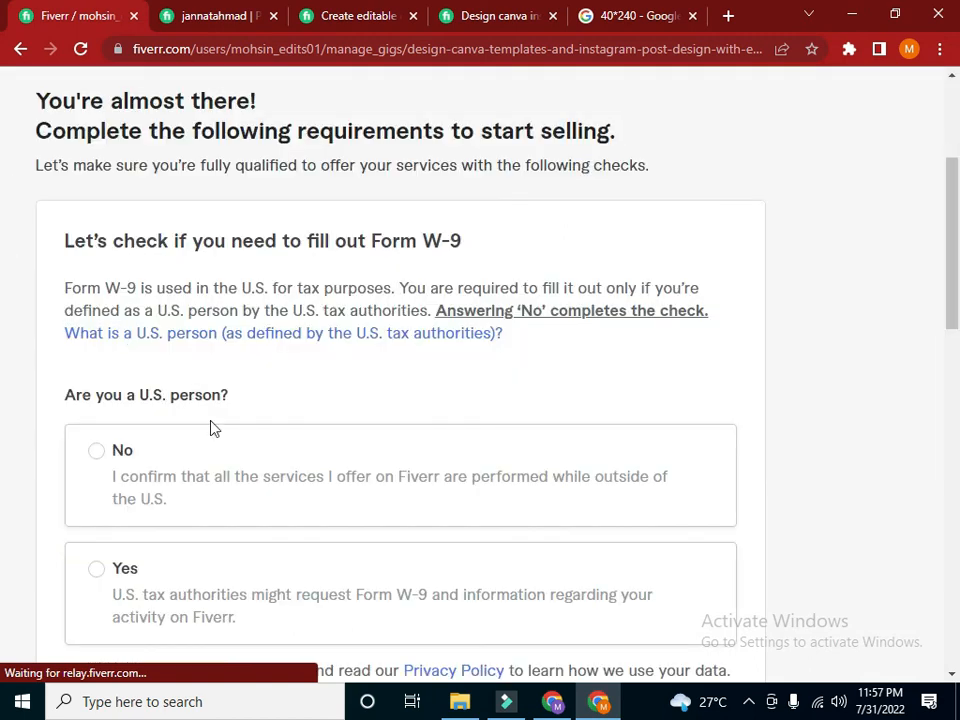
{"action": "scroll", "coordinate": [42, 268], "scroll_direction": "down", "scroll_amount": 2}
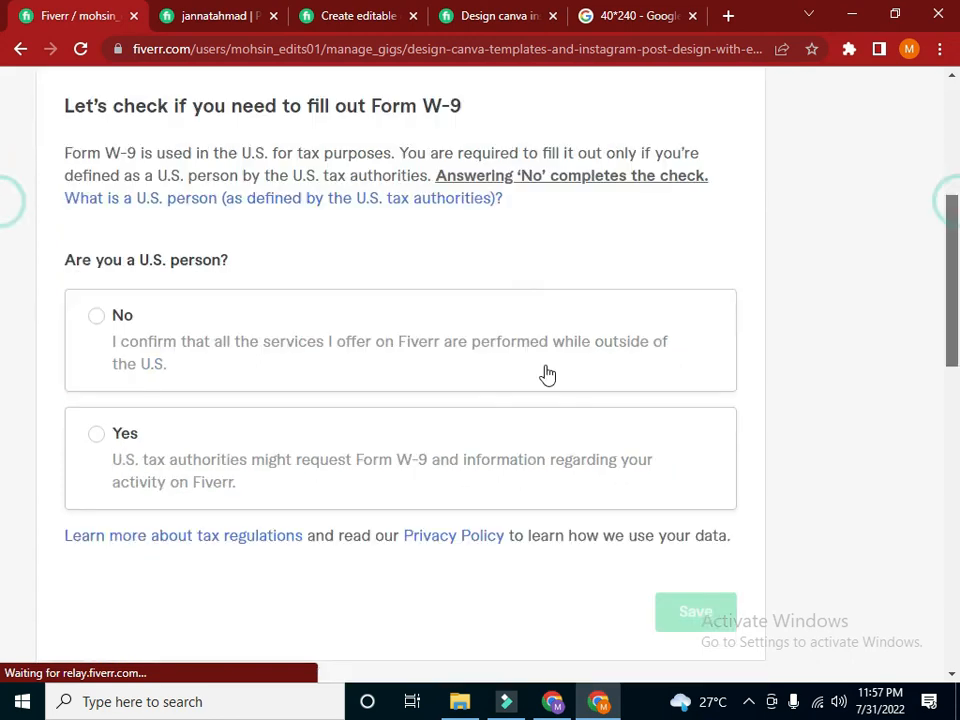
{"action": "left_click", "coordinate": [95, 303]}
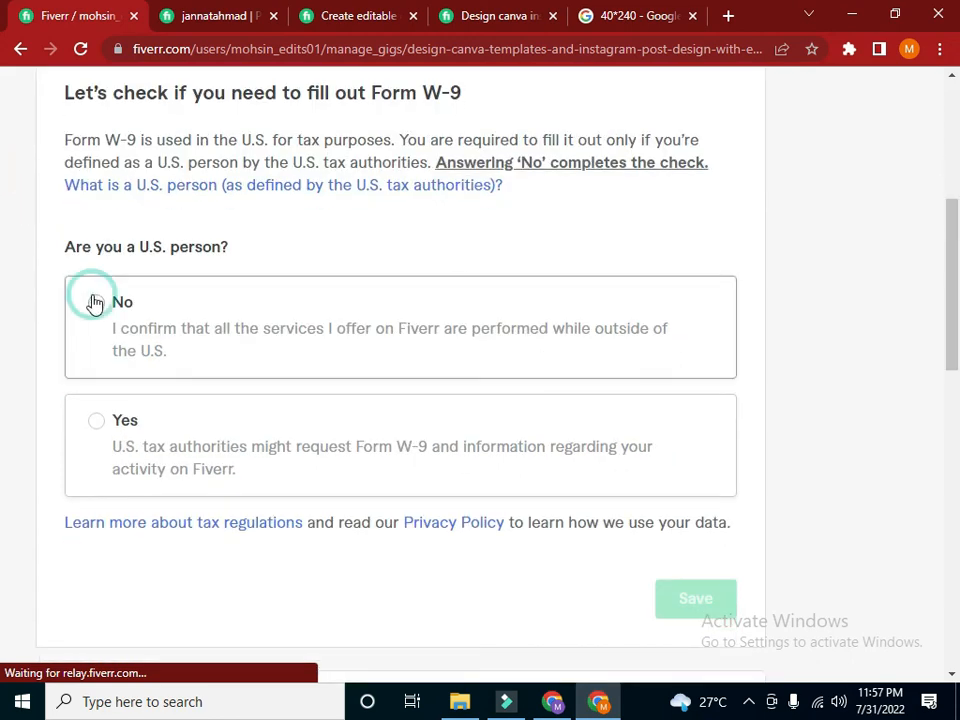
{"action": "left_click", "coordinate": [712, 599]}
{"action": "left_click_drag", "start_coordinate": [950, 266], "coordinate": [956, 356]}
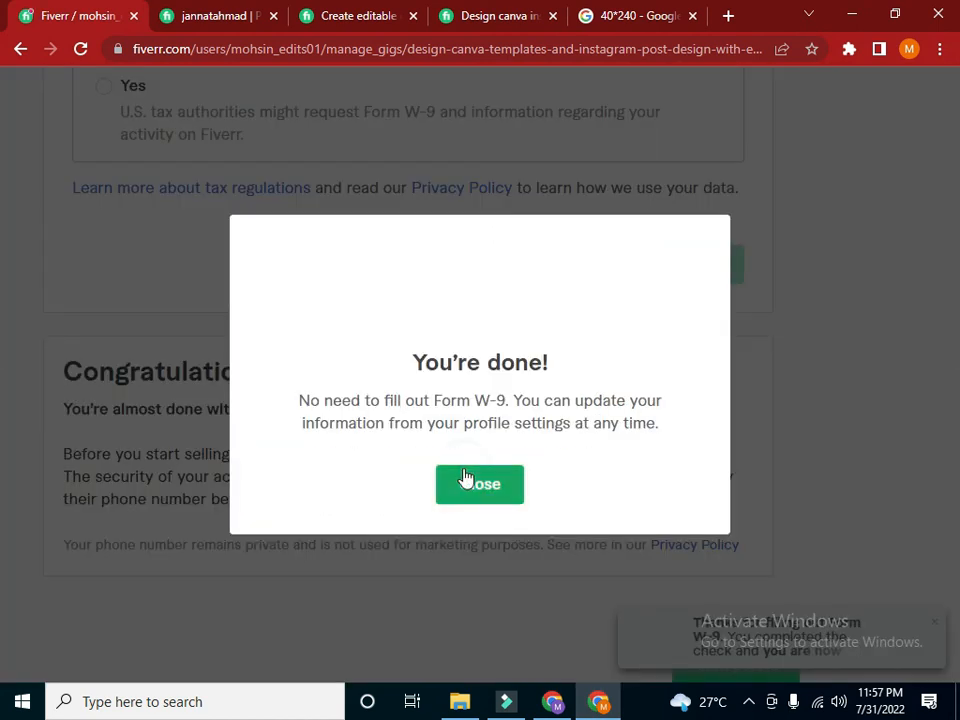
{"action": "left_click", "coordinate": [468, 484]}
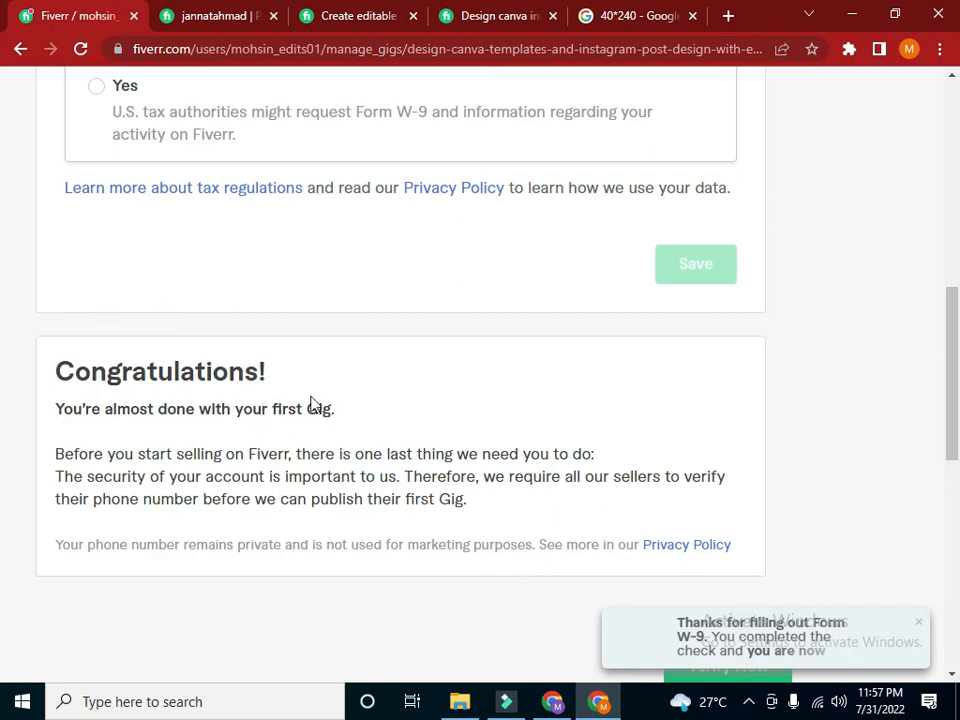
Verify the seller's phone number and continue to the security question
{"action": "scroll", "coordinate": [549, 358], "scroll_direction": "down", "scroll_amount": 1}
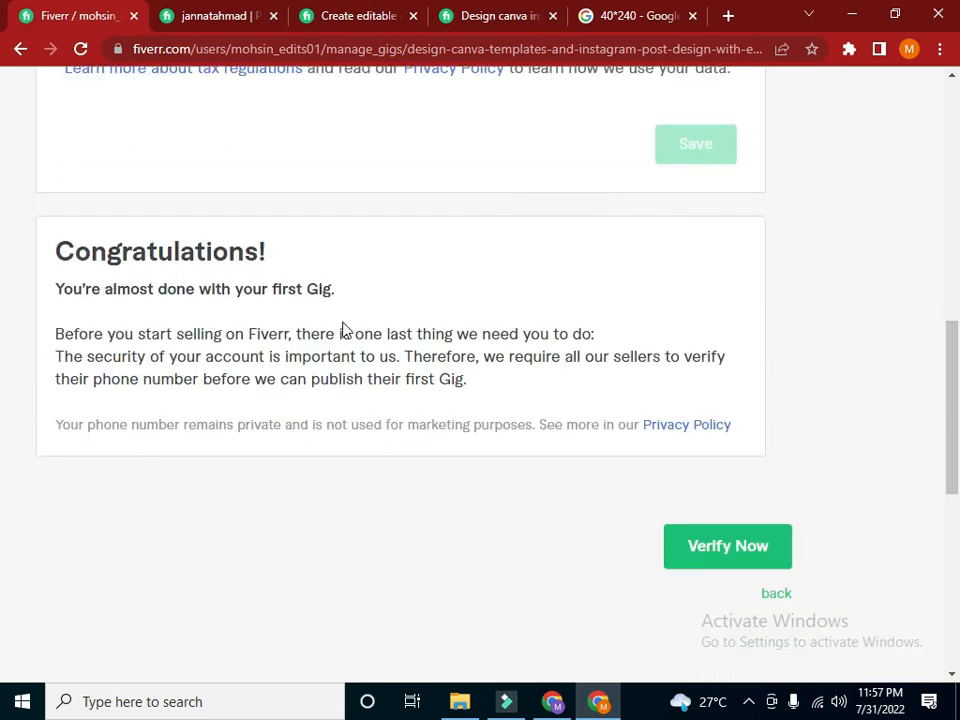
{"action": "left_click", "coordinate": [700, 552]}
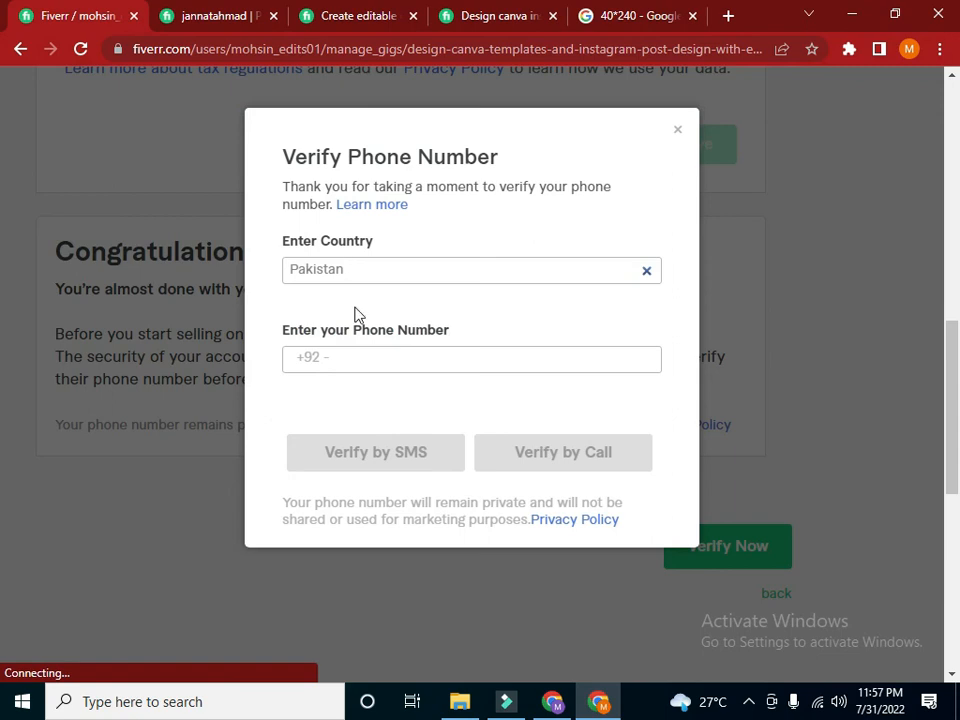
{"action": "left_click", "coordinate": [354, 360]}
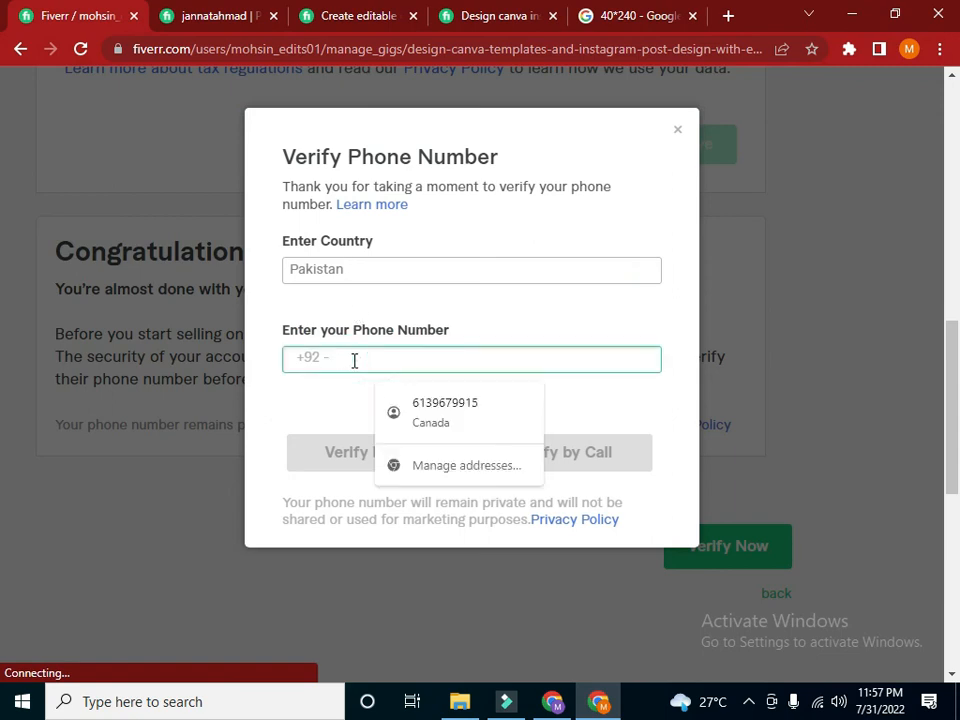
{"action": "left_click", "coordinate": [413, 332]}
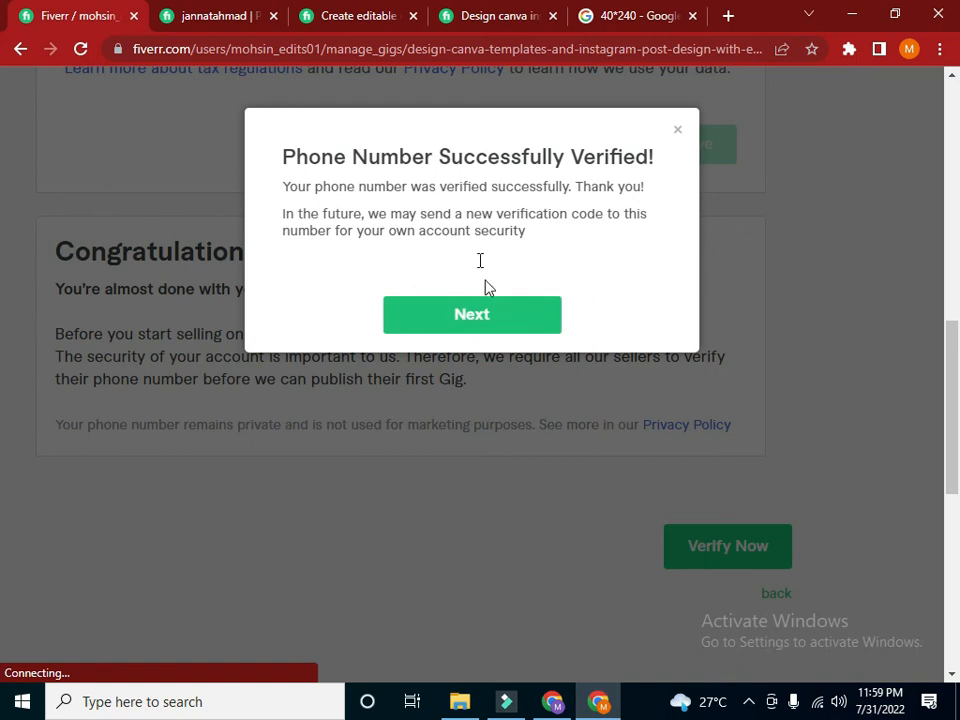
{"action": "left_click", "coordinate": [490, 322]}
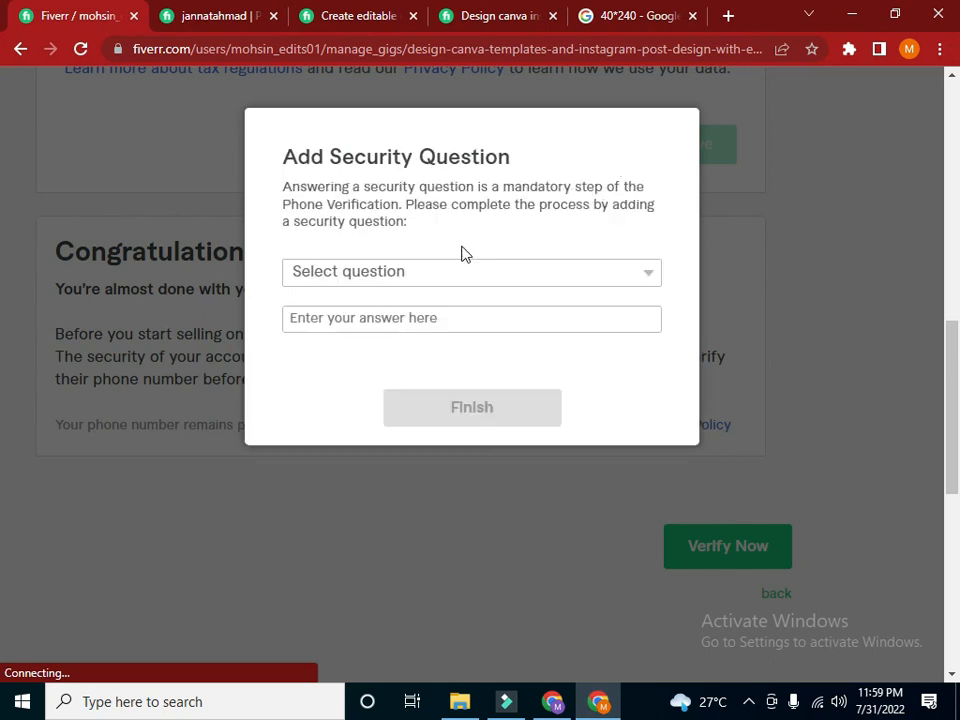
Choose "What was the name of your first pet?" as the security question, fill in the security answer and finish the phone verification
{"action": "left_click", "coordinate": [534, 278]}
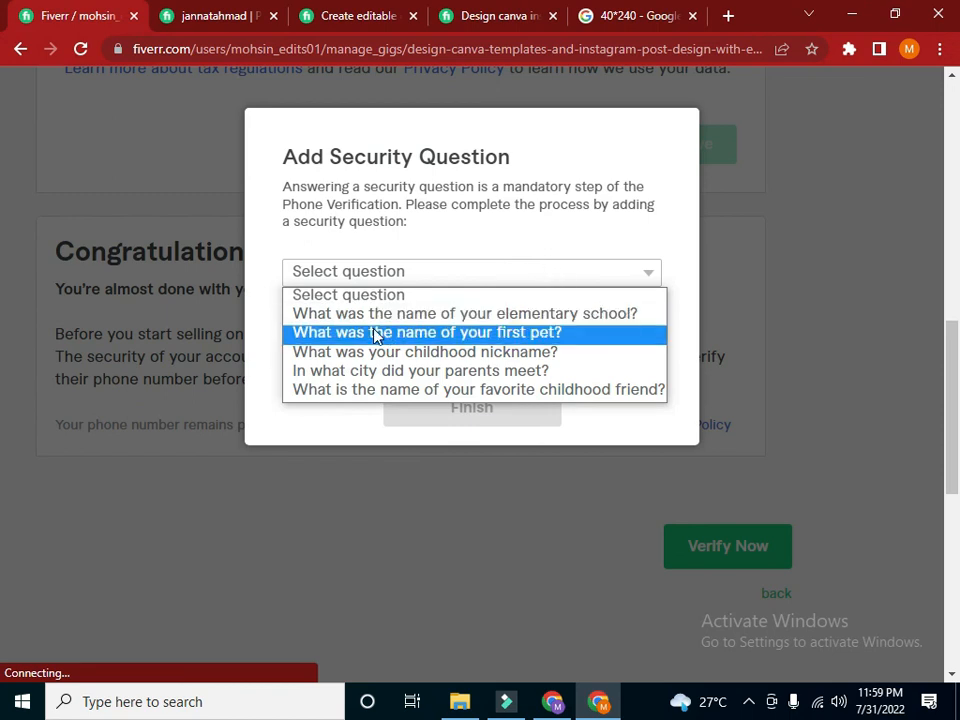
{"action": "left_click", "coordinate": [490, 336]}
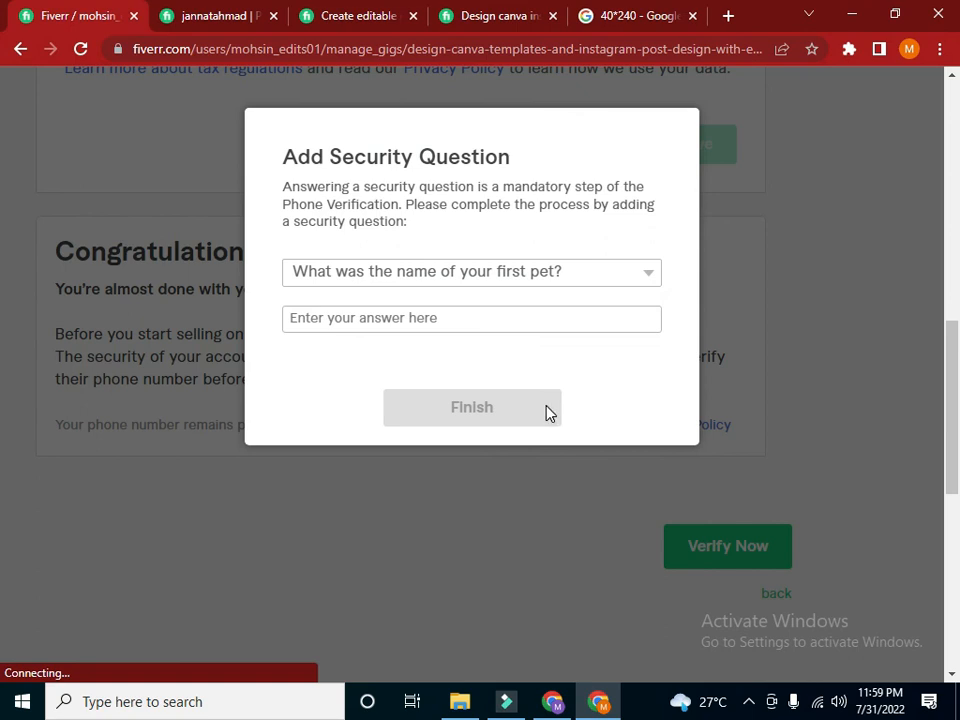
{"action": "left_click", "coordinate": [452, 317]}
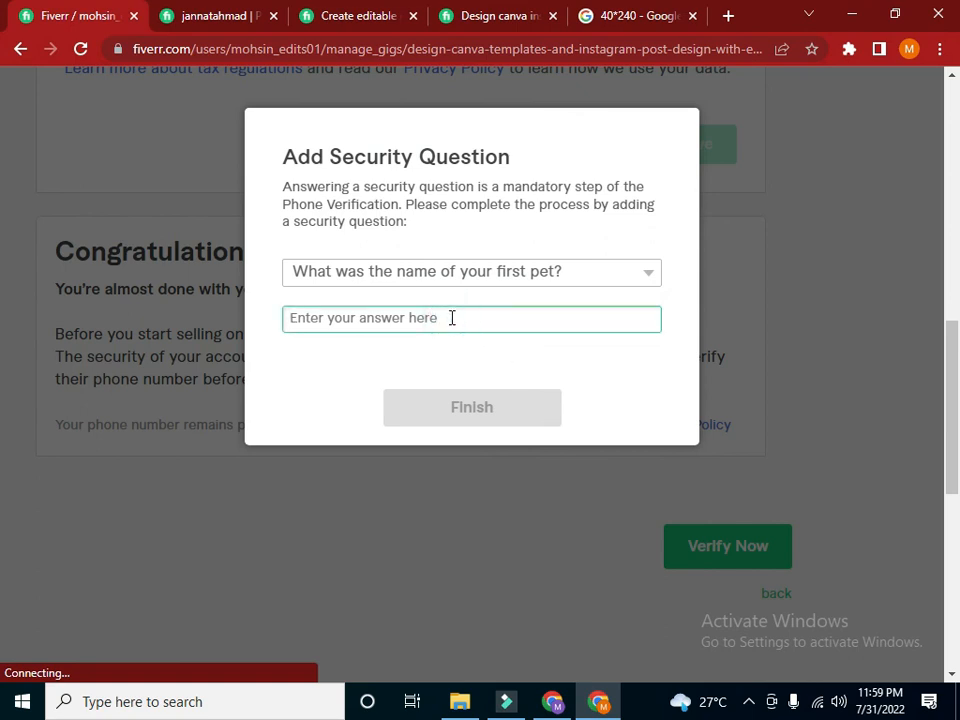
{"action": "key", "text": "F10"}
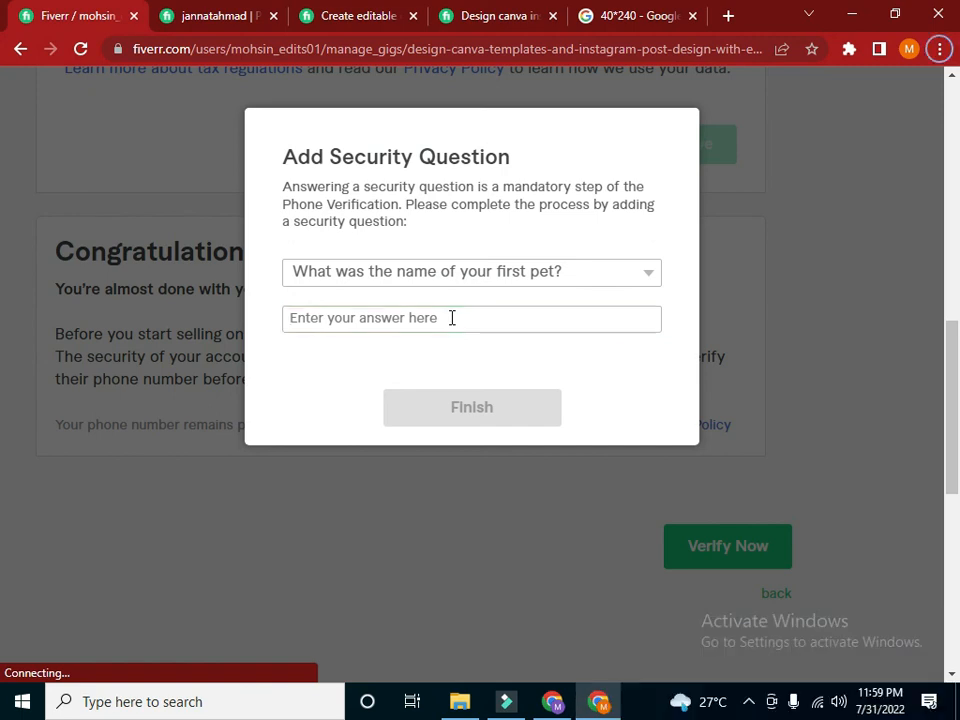
{"action": "left_click", "coordinate": [452, 318]}
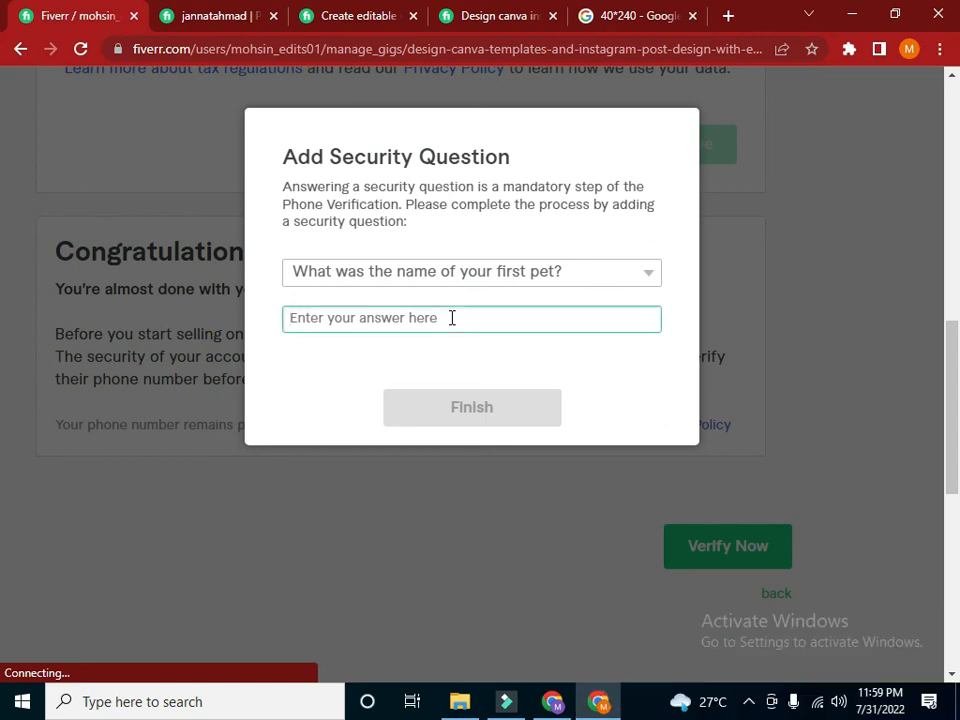
{"action": "left_click", "coordinate": [697, 663]}
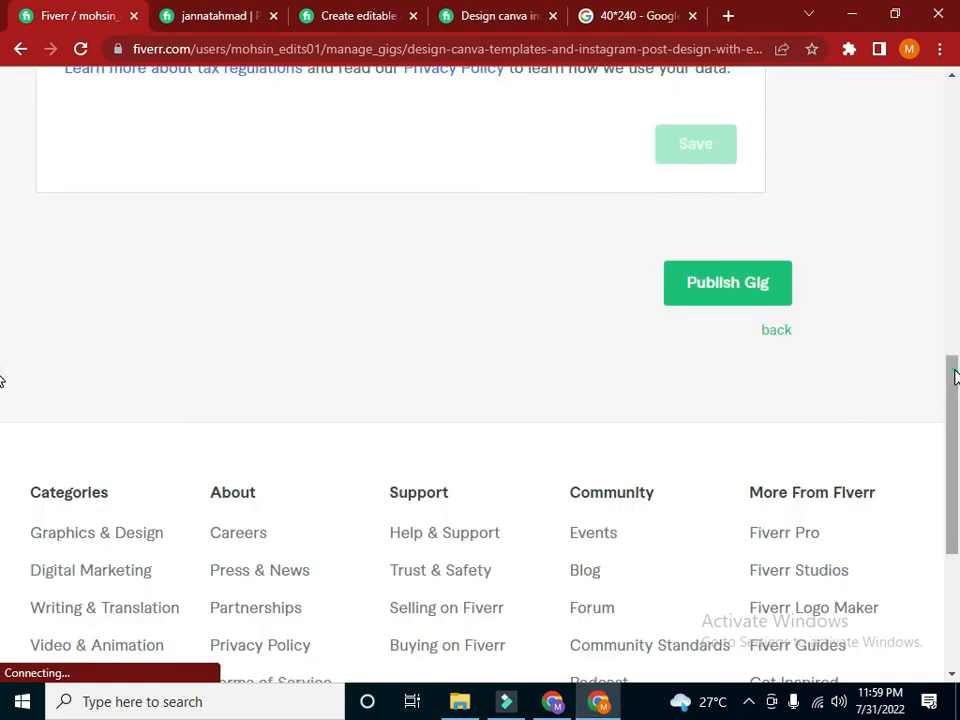
Publish the gig from the Publish stage, keeping the No answer to the U.S. person question
{"action": "scroll", "coordinate": [3, 379], "scroll_direction": "down", "scroll_amount": 1}
{"action": "scroll", "coordinate": [3, 304], "scroll_direction": "up", "scroll_amount": 5}
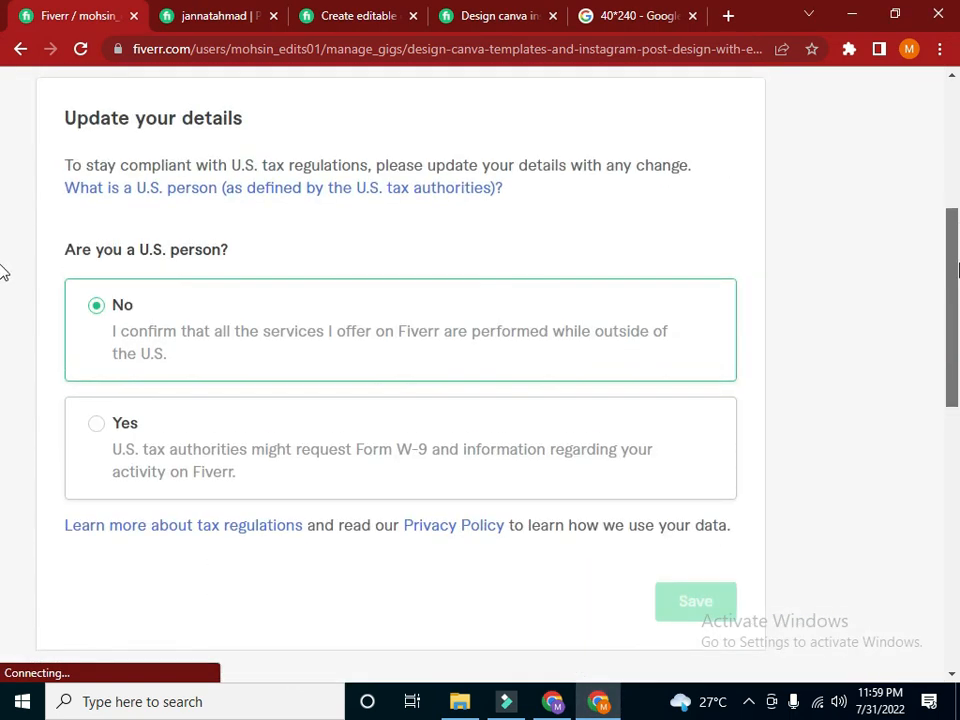
{"action": "scroll", "coordinate": [949, 317], "scroll_direction": "down", "scroll_amount": 4}
{"action": "scroll", "coordinate": [938, 352], "scroll_direction": "down", "scroll_amount": 1}
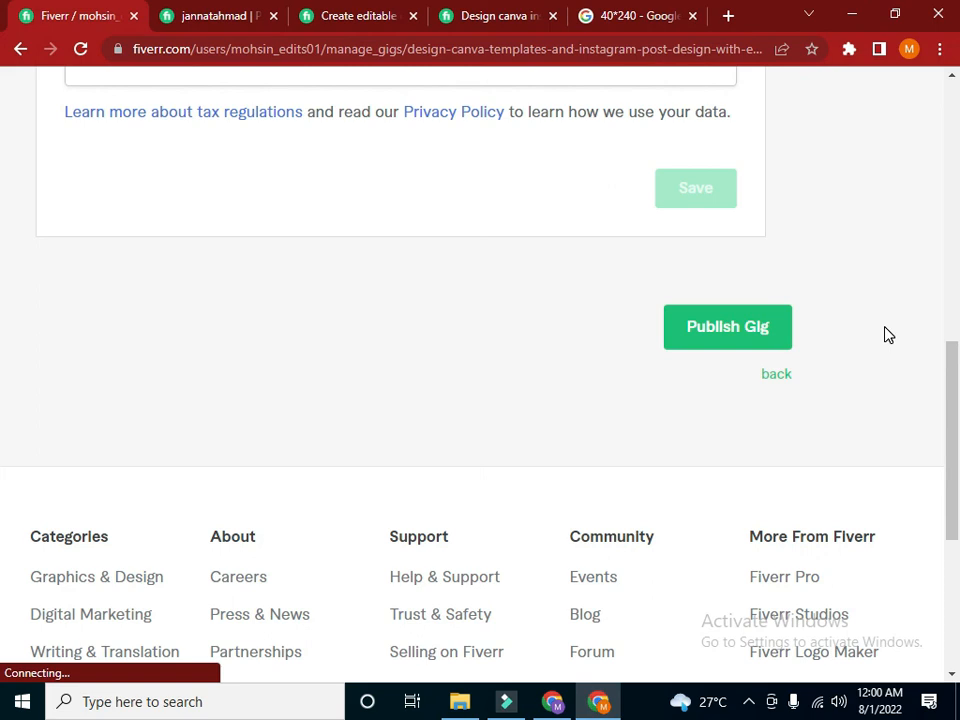
{"action": "left_click", "coordinate": [743, 343]}
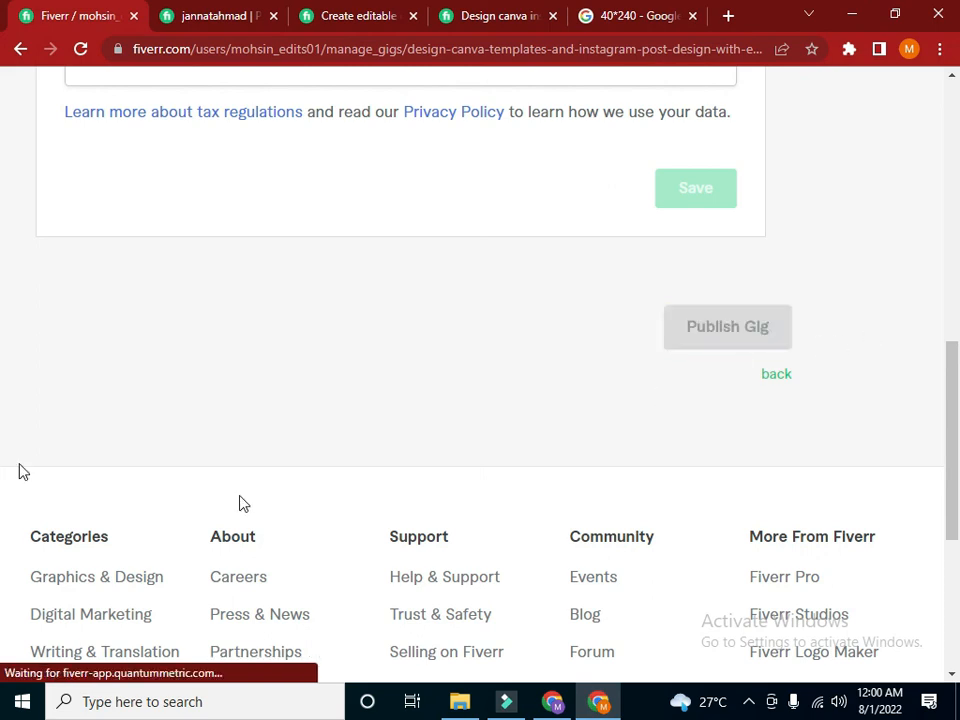
Look over the publish confirmation page with the gig link and course suggestions, and finish the gig creation
{"action": "scroll", "coordinate": [4, 408], "scroll_direction": "up", "scroll_amount": 2}
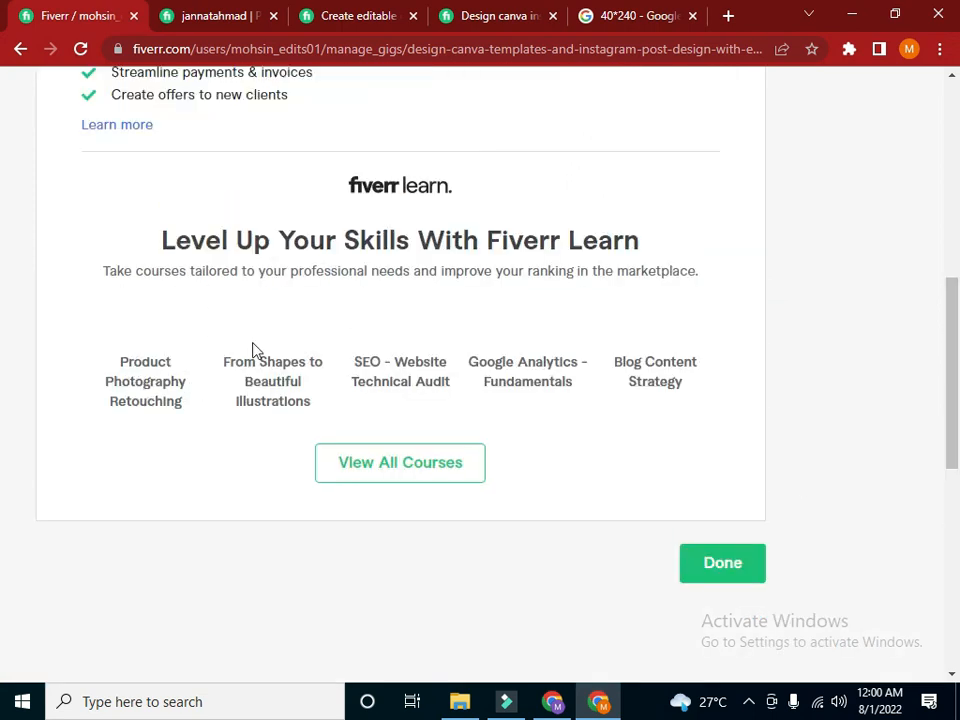
{"action": "scroll", "coordinate": [4, 243], "scroll_direction": "up", "scroll_amount": 4}
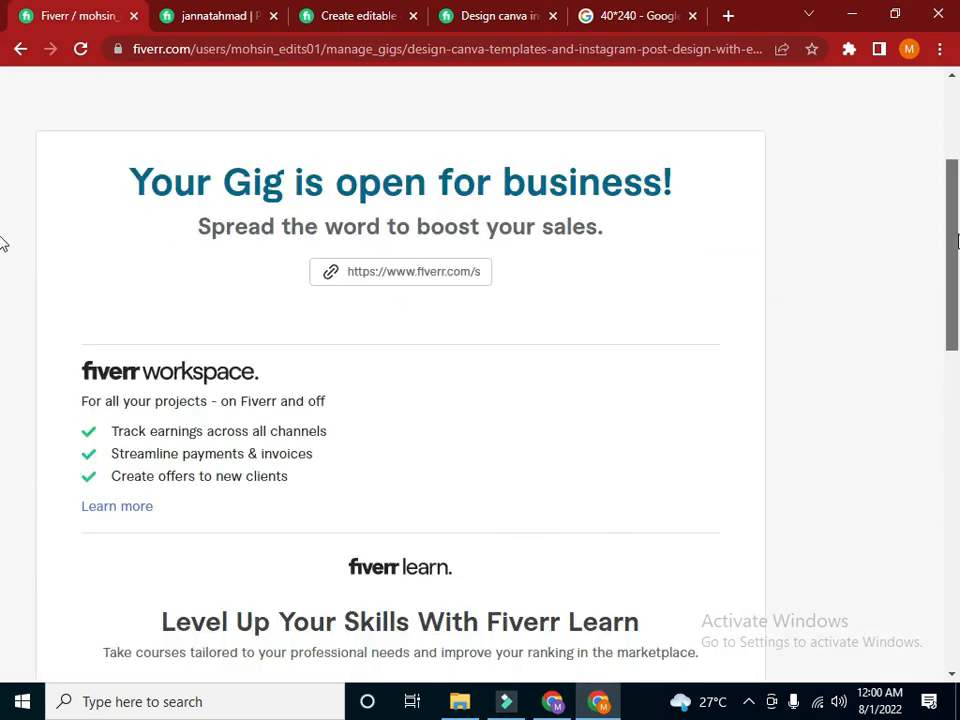
{"action": "scroll", "coordinate": [950, 352], "scroll_direction": "up", "scroll_amount": 1}
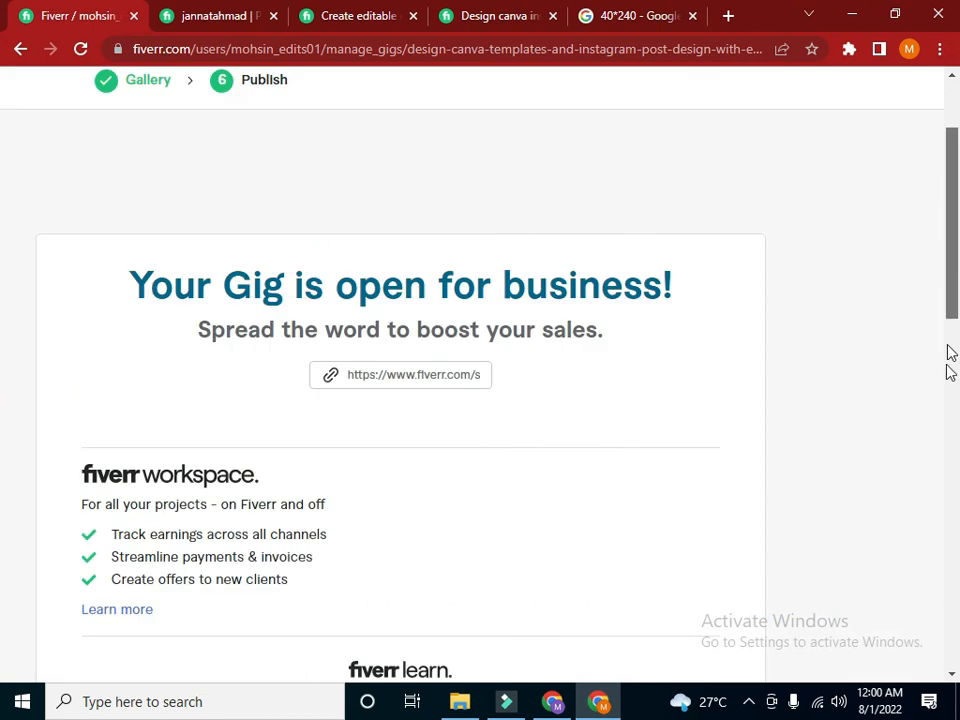
{"action": "scroll", "coordinate": [279, 497], "scroll_direction": "down", "scroll_amount": 4}
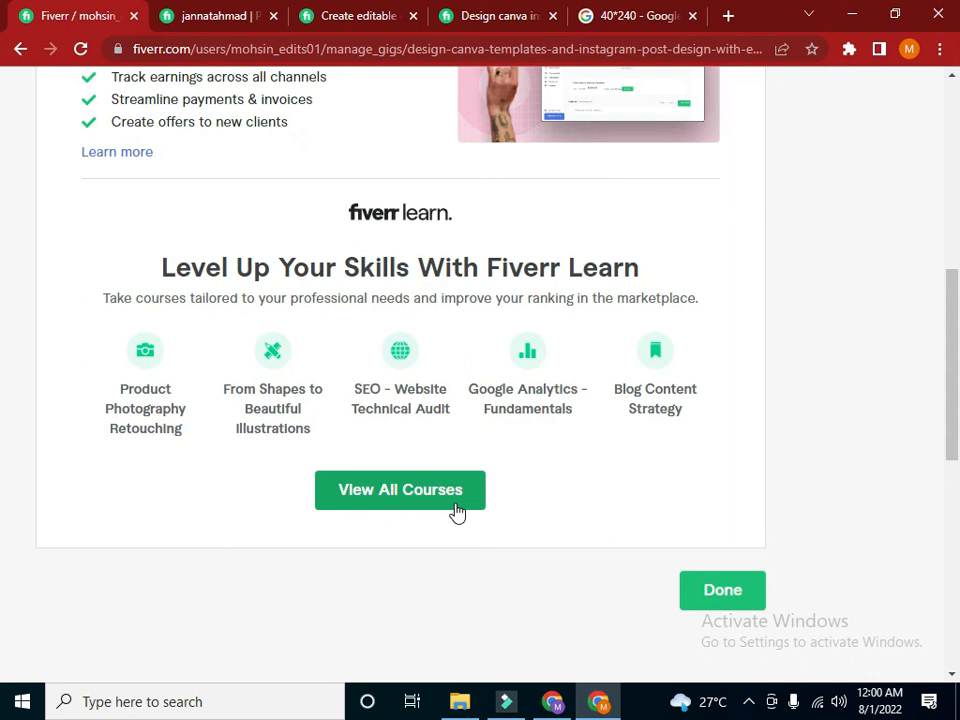
{"action": "scroll", "coordinate": [887, 531], "scroll_direction": "down", "scroll_amount": 4}
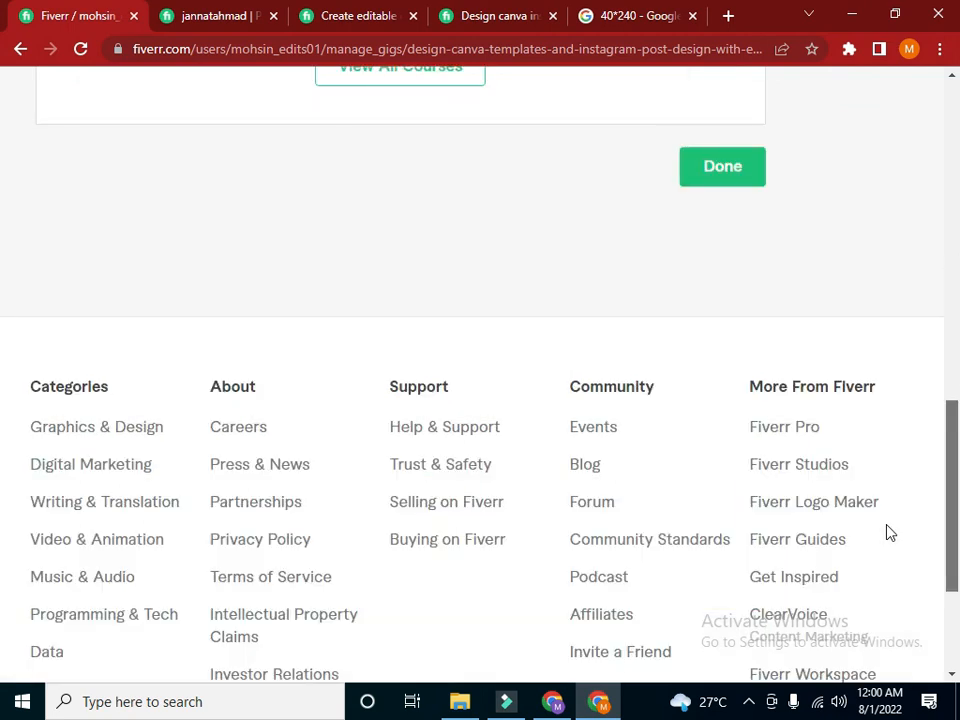
{"action": "left_click", "coordinate": [703, 181]}
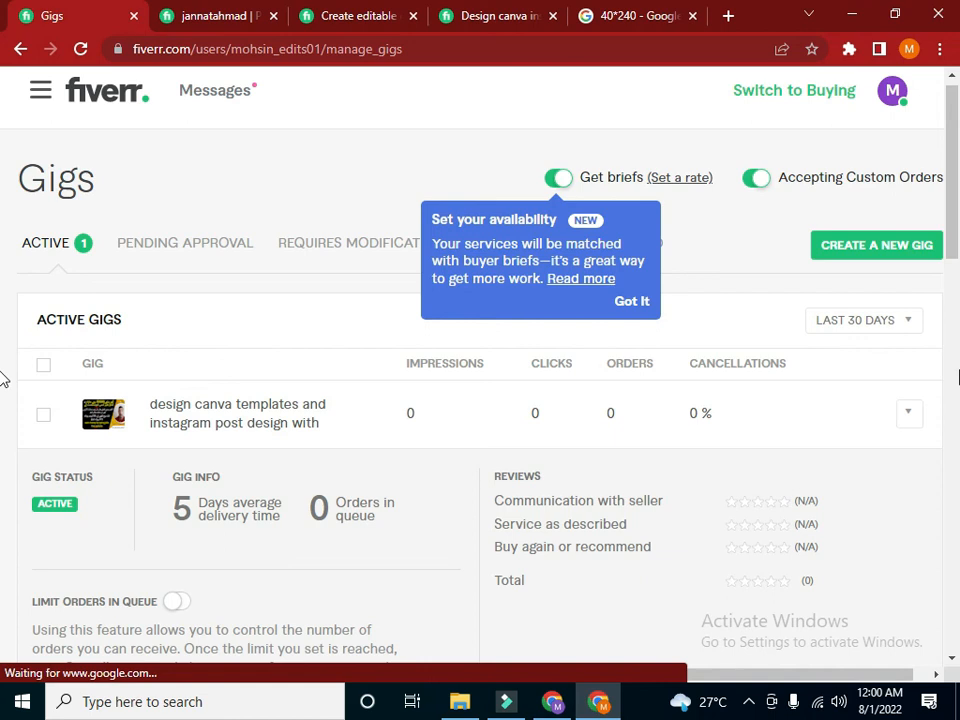
Examine the published gig's status, delivery information, reviews, watermark setting and performance on the Gigs page
{"action": "left_click_drag", "start_coordinate": [952, 250], "coordinate": [957, 473]}
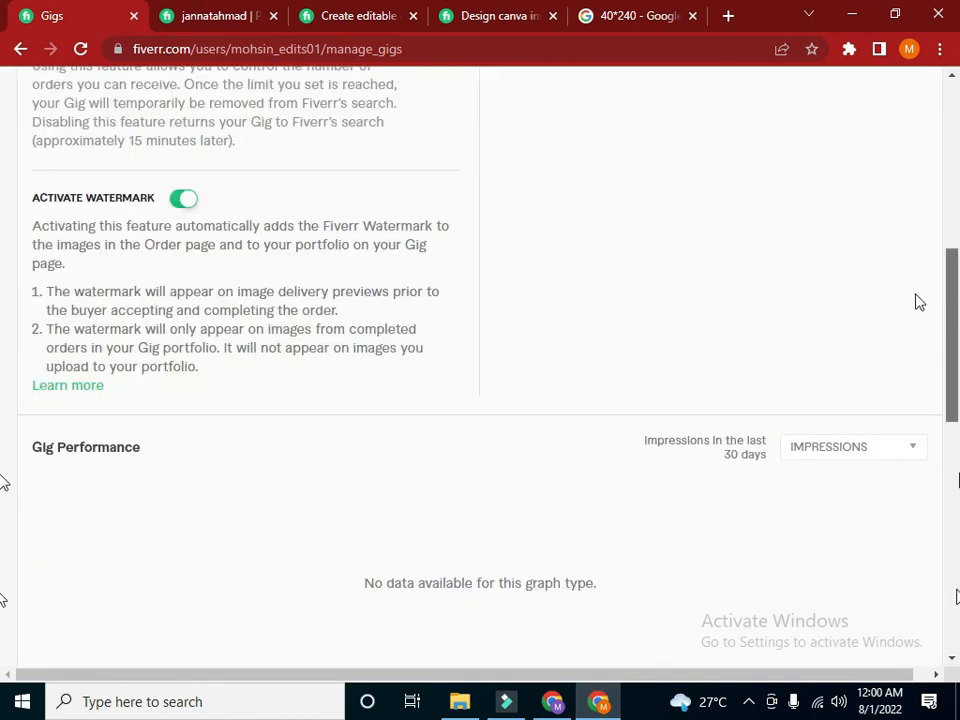
{"action": "scroll", "coordinate": [919, 302], "scroll_direction": "up", "scroll_amount": 5}
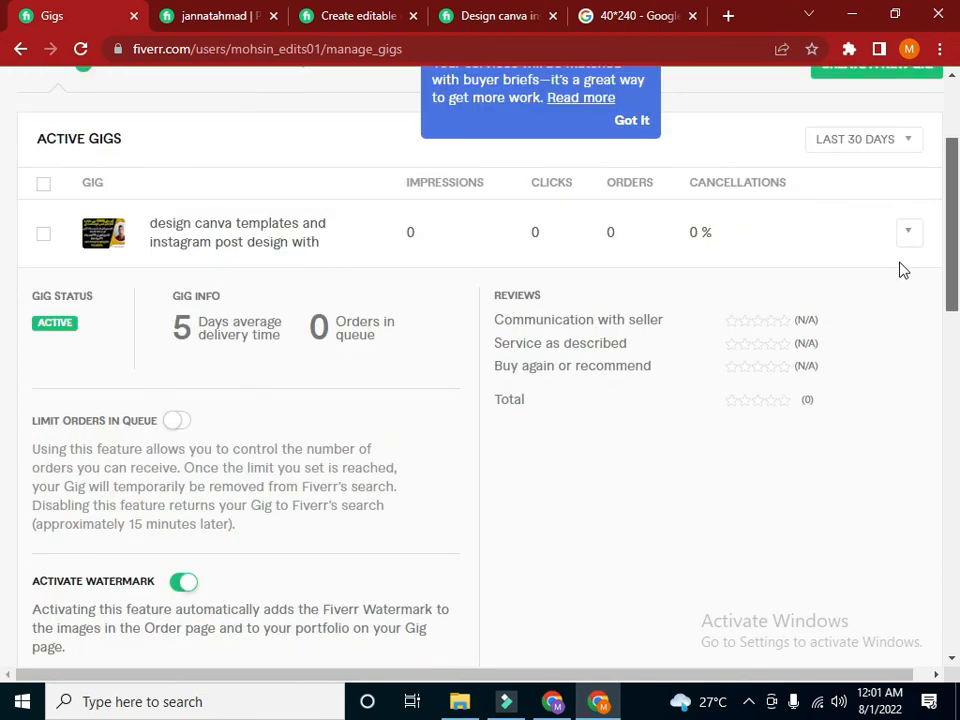
{"action": "scroll", "coordinate": [864, 292], "scroll_direction": "up", "scroll_amount": 1}
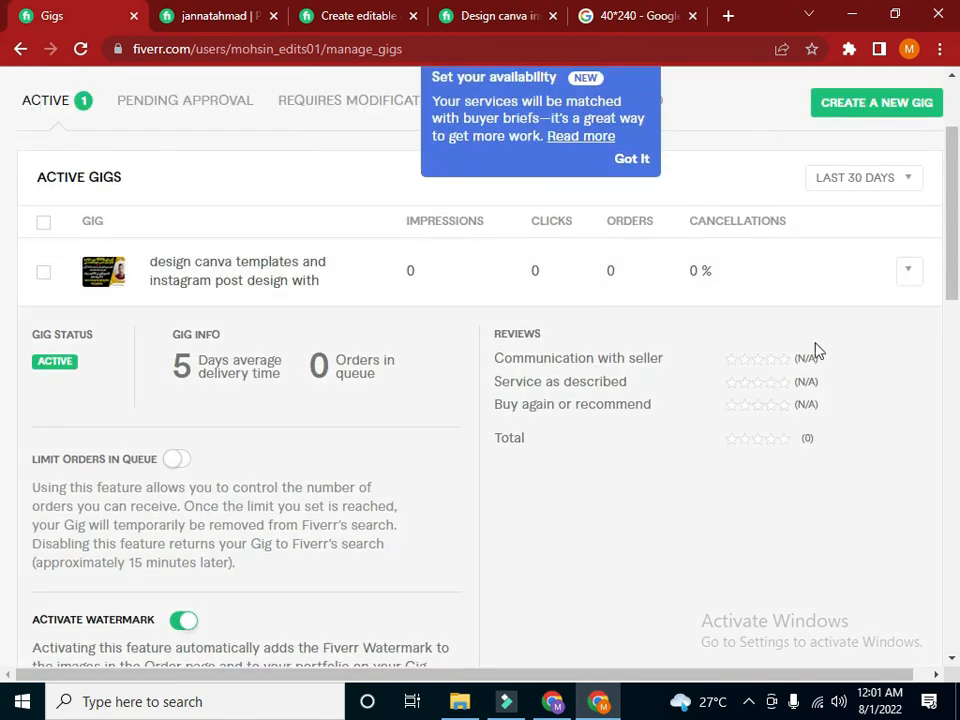
{"action": "left_click_drag", "start_coordinate": [951, 141], "coordinate": [941, 140]}
{"action": "scroll", "coordinate": [941, 144], "scroll_direction": "up", "scroll_amount": 2}
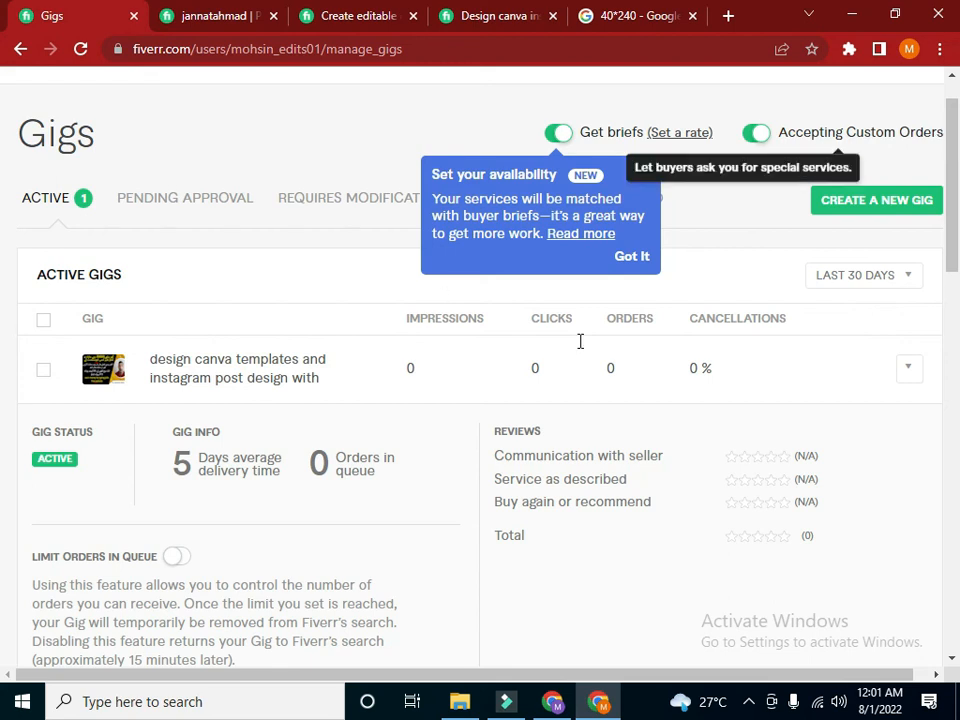
{"action": "left_click", "coordinate": [116, 378]}
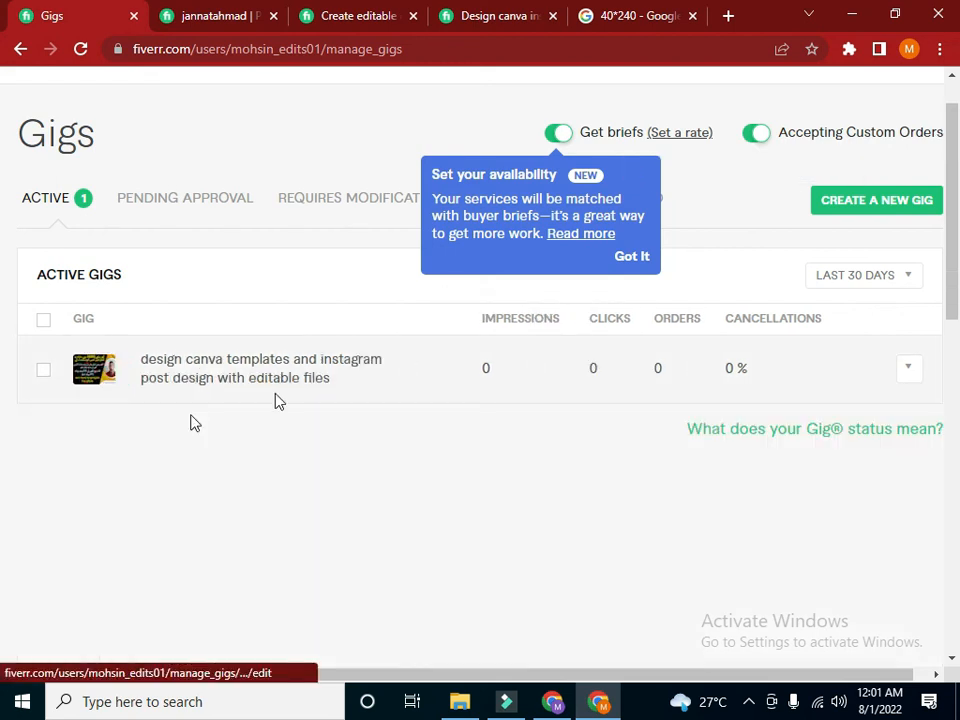
{"action": "left_click", "coordinate": [241, 378]}
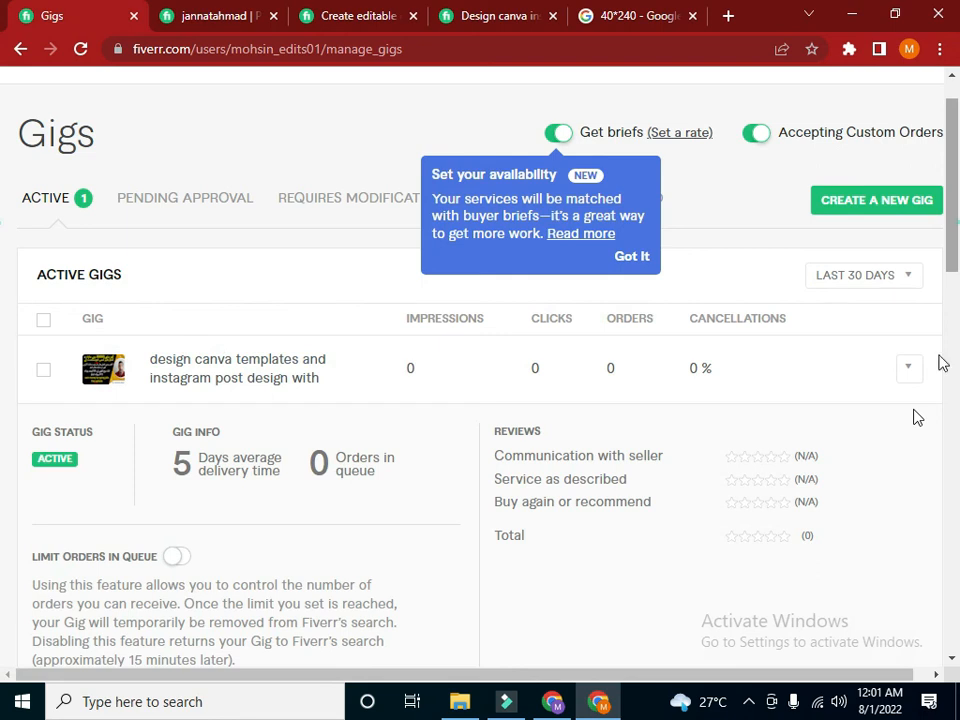
{"action": "scroll", "coordinate": [950, 207], "scroll_direction": "down", "scroll_amount": 5}
{"action": "scroll", "coordinate": [953, 208], "scroll_direction": "up", "scroll_amount": 5}
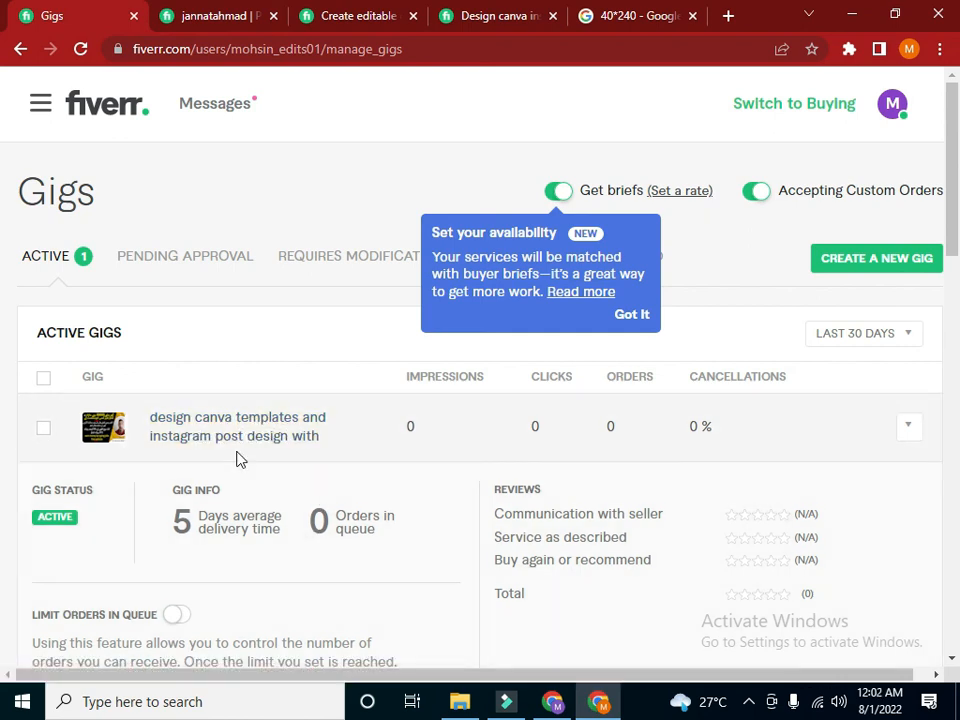
Collapse the active gig's details and open the gig in a new browser tab, viewing the jannatahmad profile while it loads
{"action": "left_click", "coordinate": [190, 428]}
{"action": "left_click", "coordinate": [905, 430]}
{"action": "left_click", "coordinate": [845, 456]}
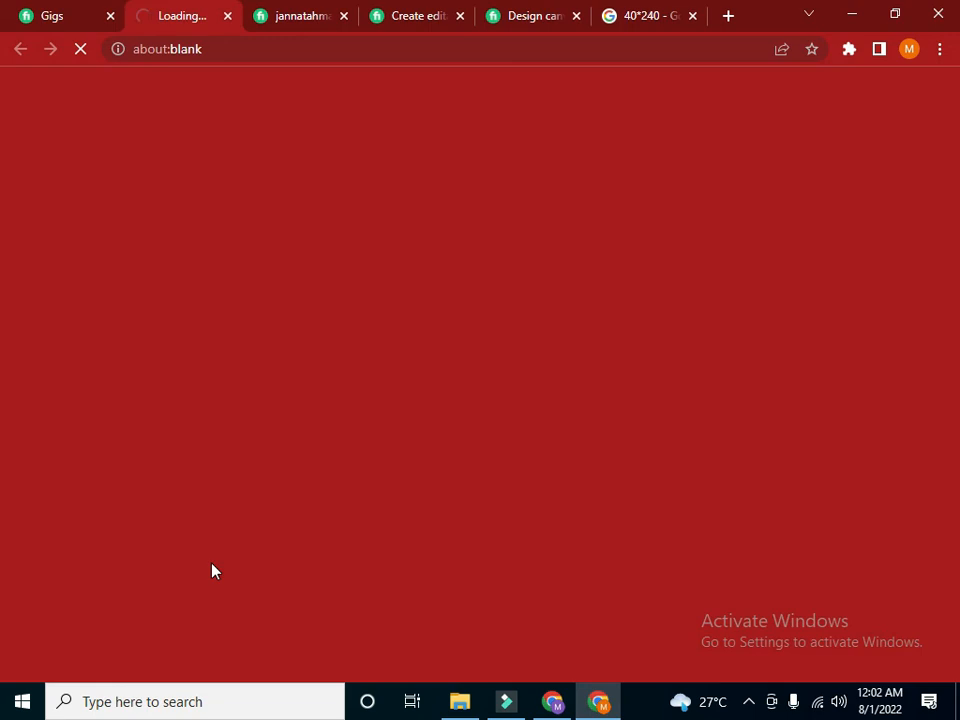
{"action": "left_click", "coordinate": [310, 22]}
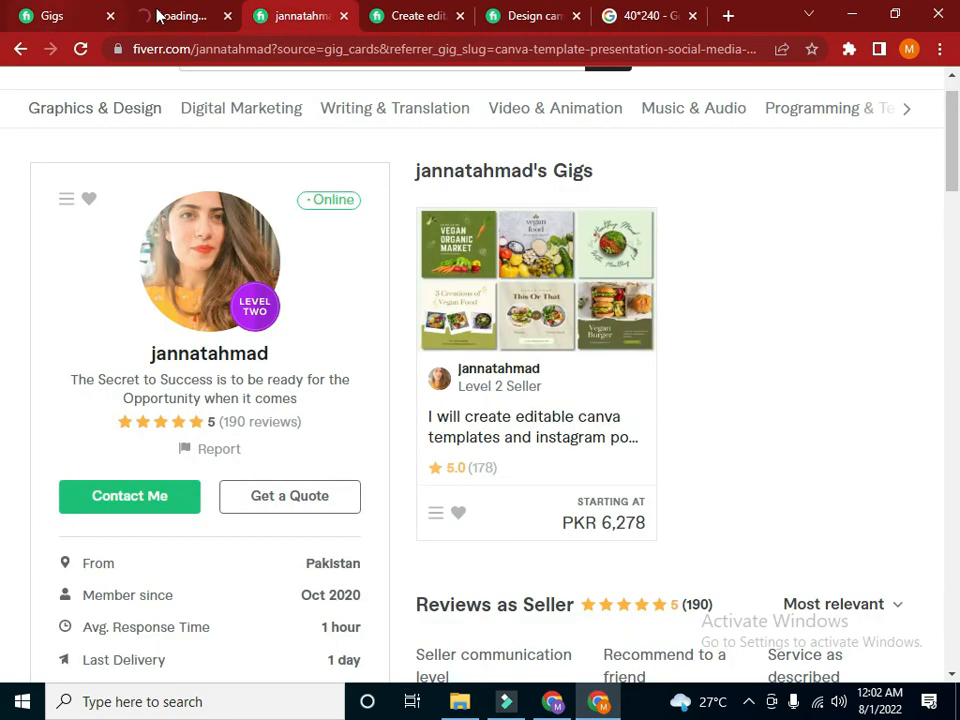
{"action": "left_click", "coordinate": [72, 15]}
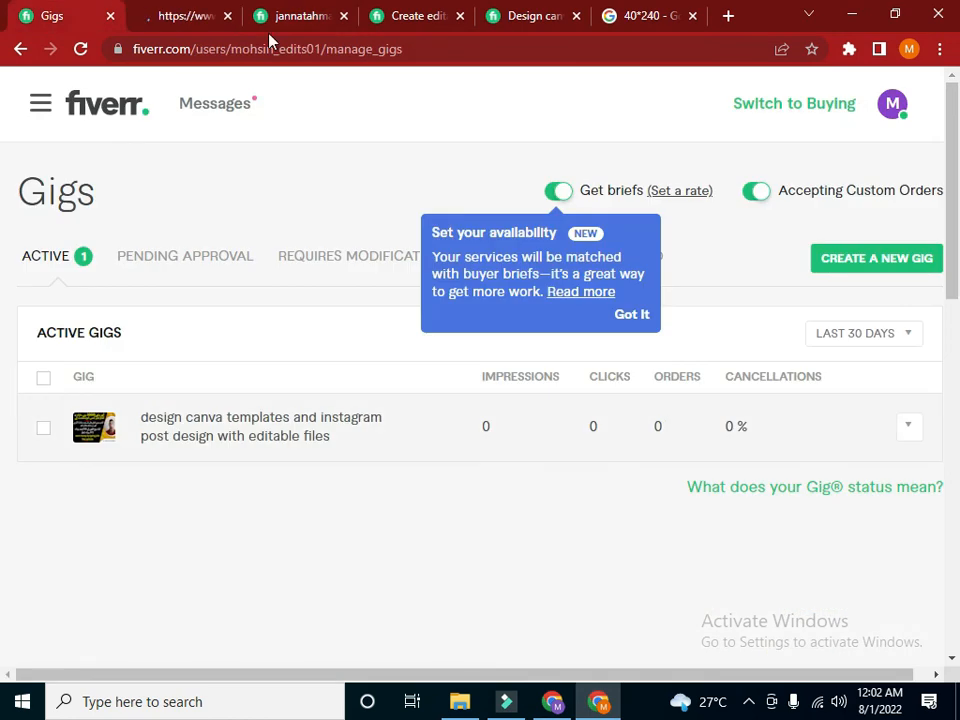
{"action": "left_click", "coordinate": [169, 17]}
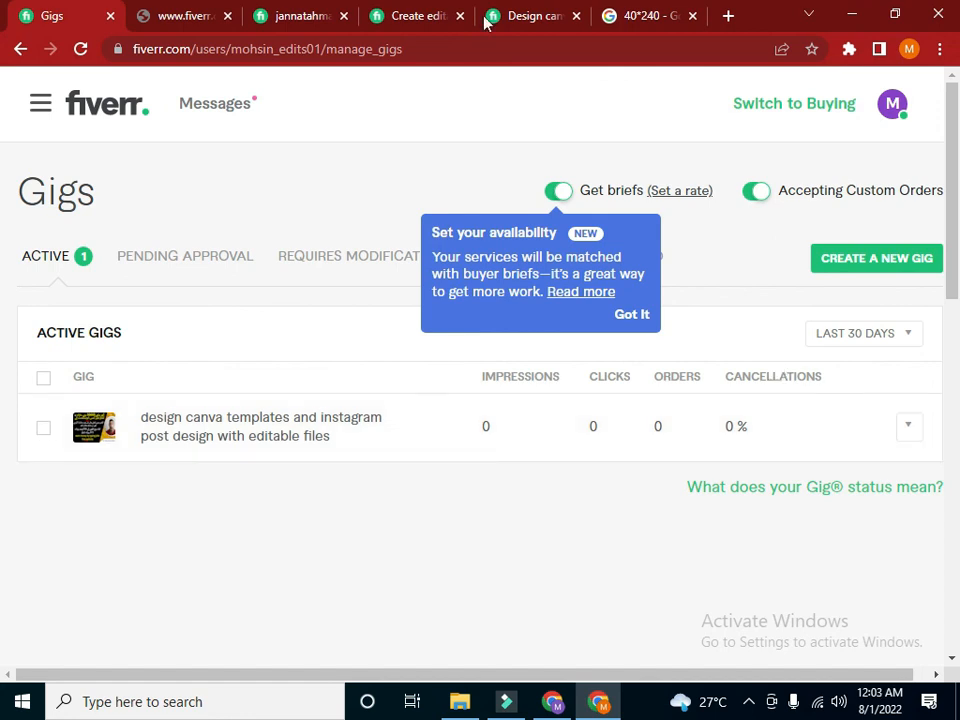
Check the account's messages from the Gigs page
{"action": "left_click", "coordinate": [222, 97]}
{"action": "left_click", "coordinate": [221, 97]}
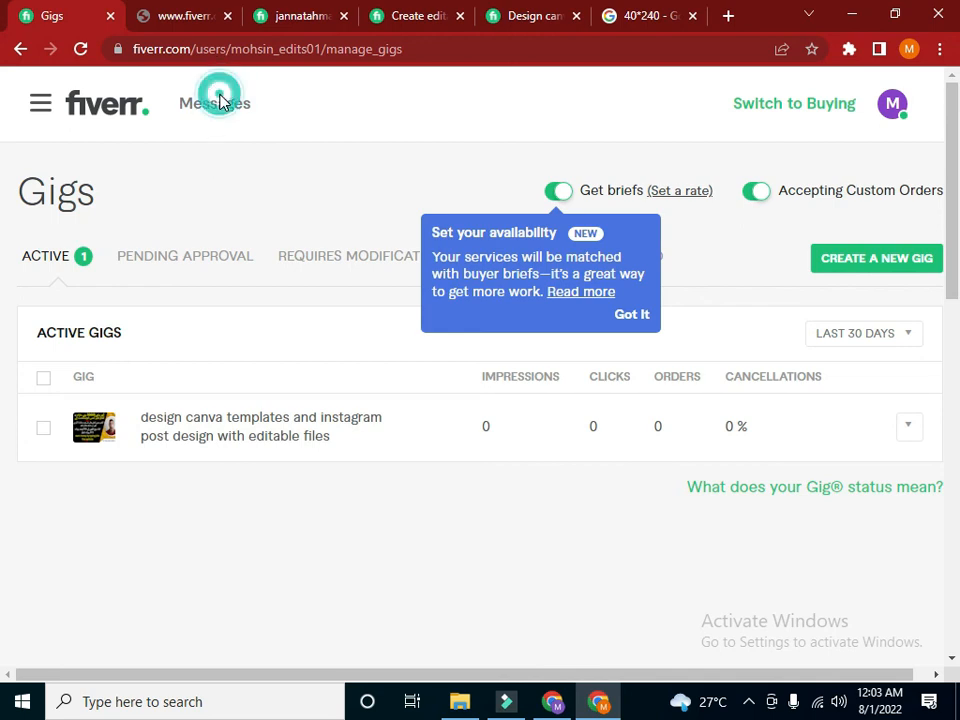